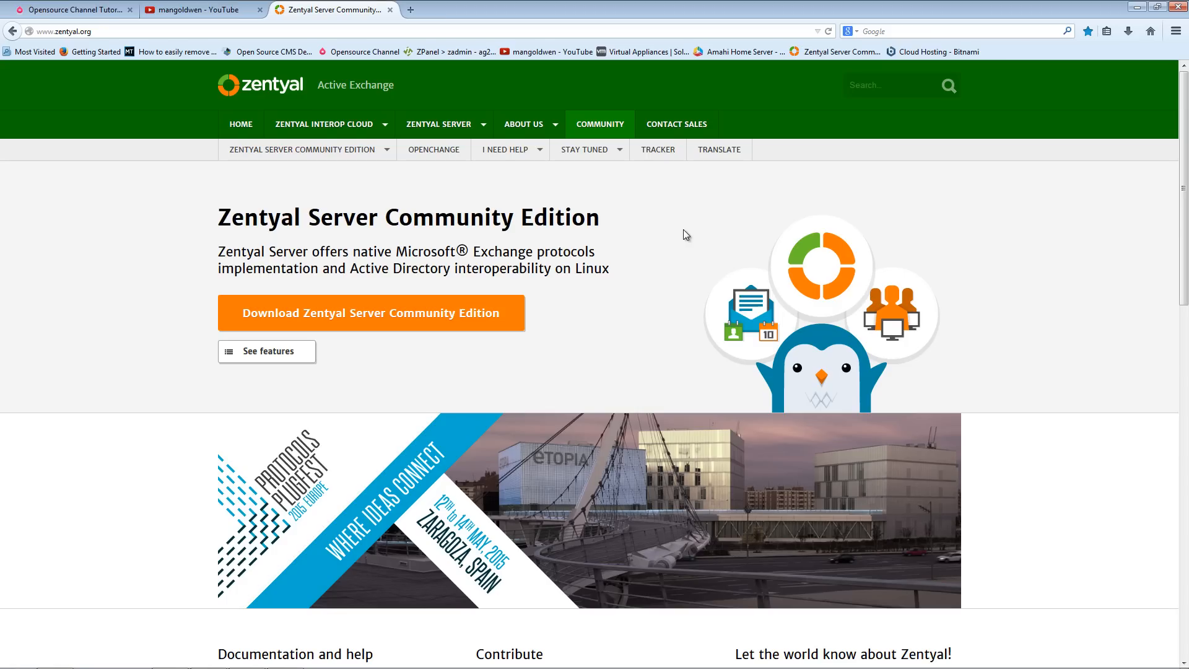
- Open the YouTube channel's About page and read its description
{"action": "left_click", "coordinate": [209, 13]}
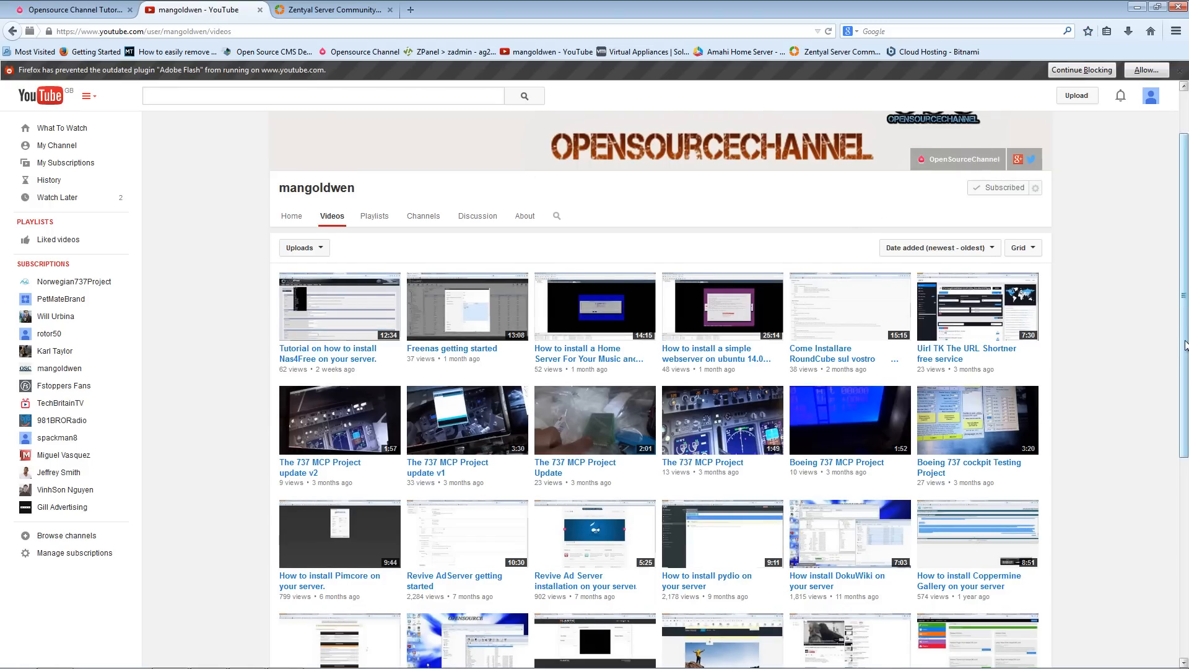
{"action": "scroll", "coordinate": [750, 267], "scroll_direction": "up", "scroll_amount": 2}
{"action": "left_click", "coordinate": [528, 293]}
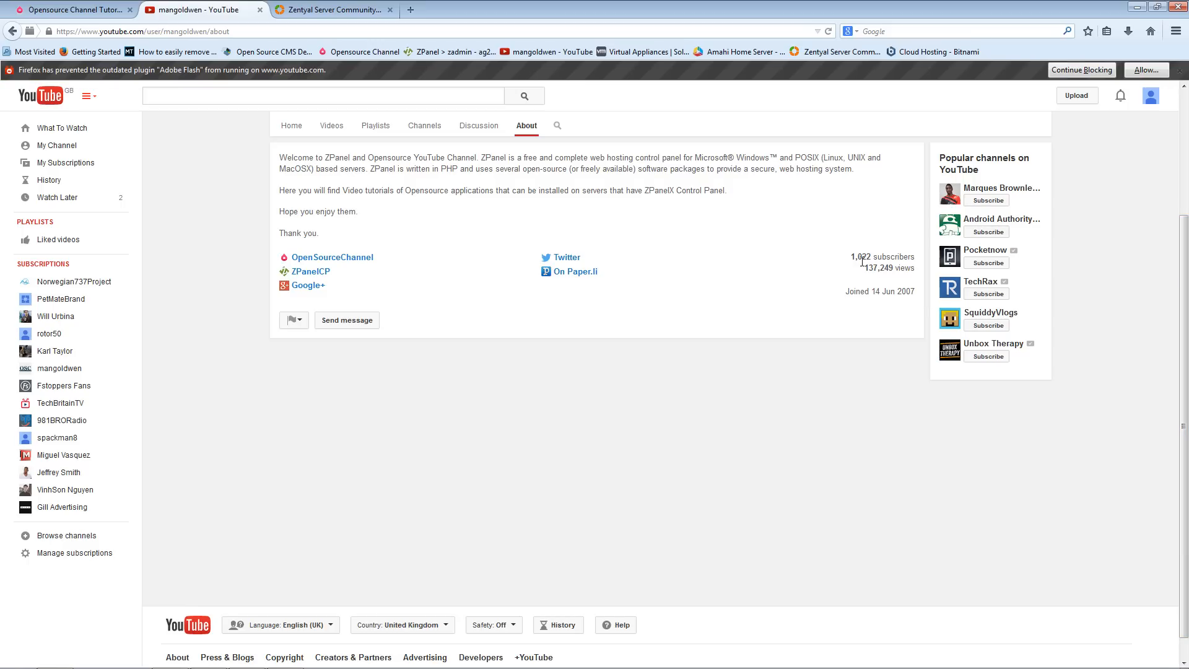
{"action": "scroll", "coordinate": [1109, 365], "scroll_direction": "up", "scroll_amount": 3}
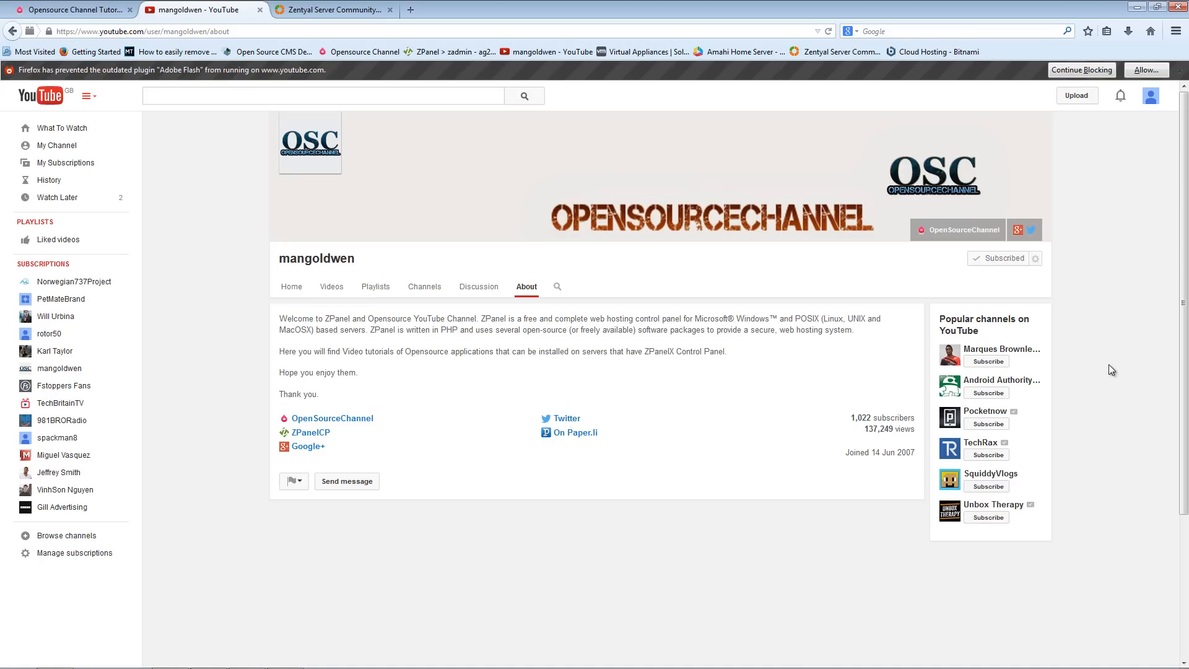
- Browse the channel's uploaded videos, loading more of the list
{"action": "left_click", "coordinate": [332, 289]}
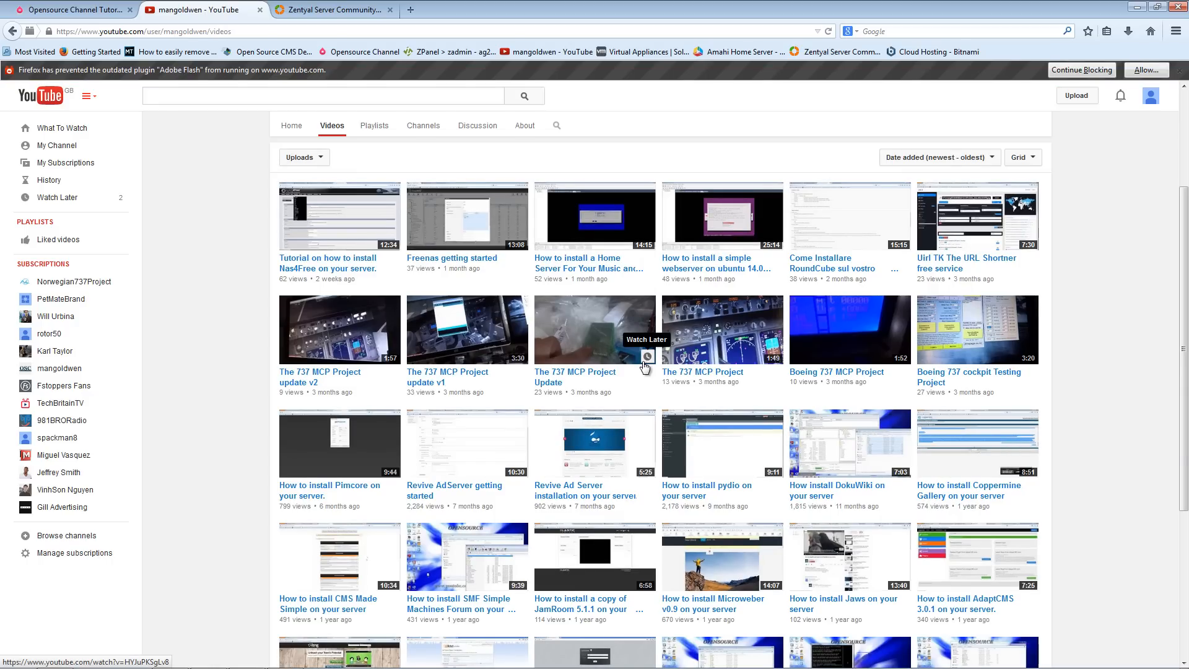
{"action": "scroll", "coordinate": [644, 367], "scroll_direction": "up", "scroll_amount": 3}
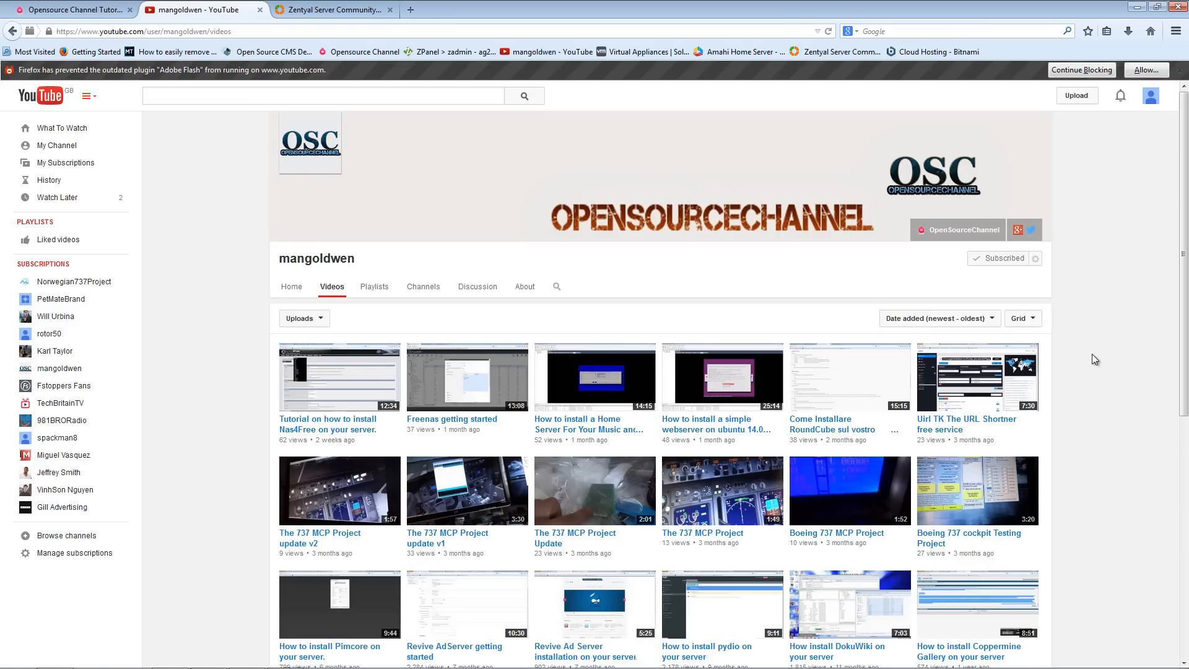
{"action": "scroll", "coordinate": [1094, 358], "scroll_direction": "down", "scroll_amount": 3}
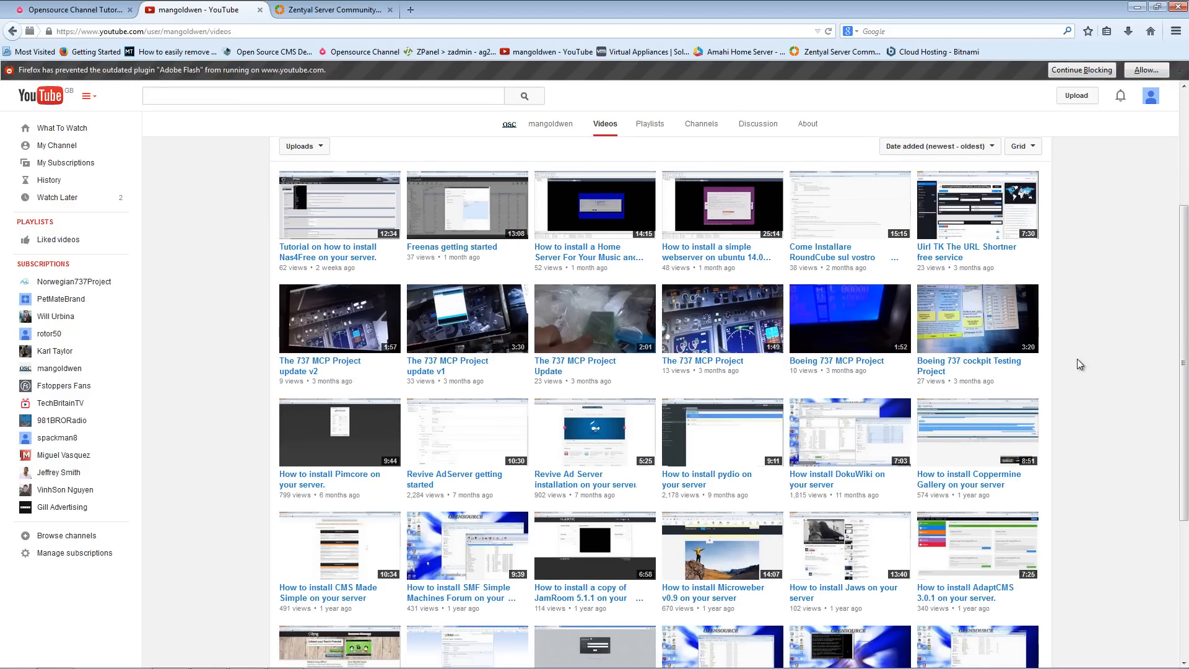
{"action": "scroll", "coordinate": [1077, 359], "scroll_direction": "down", "scroll_amount": 4}
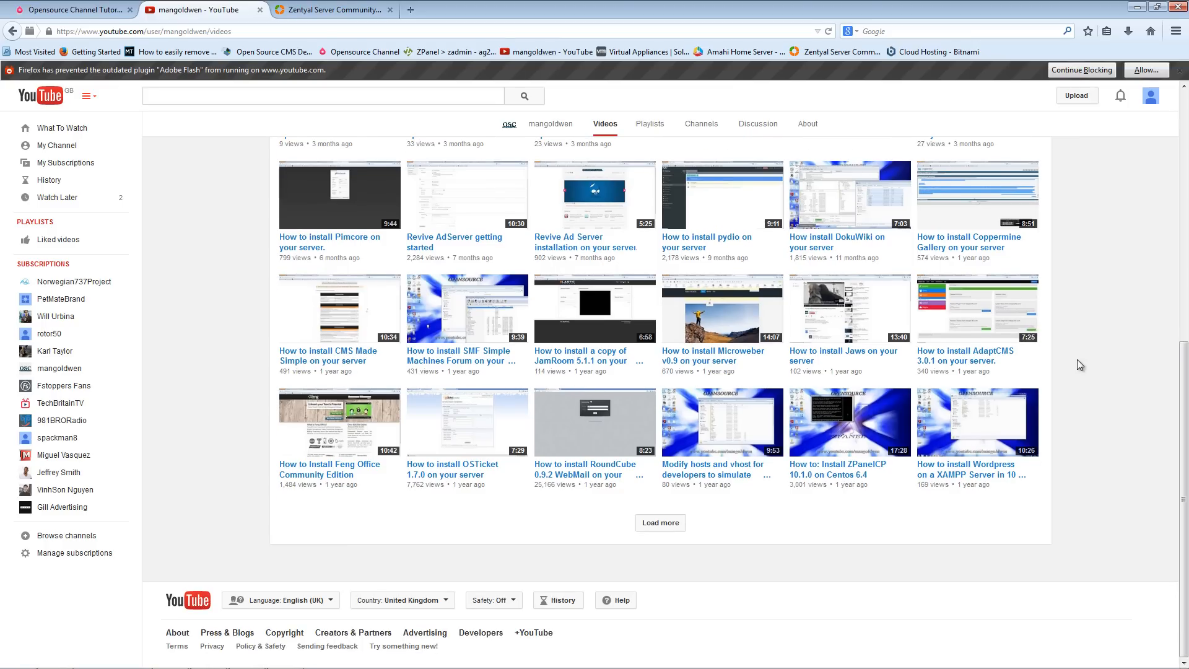
{"action": "scroll", "coordinate": [1077, 359], "scroll_direction": "up", "scroll_amount": 7}
{"action": "scroll", "coordinate": [1076, 360], "scroll_direction": "down", "scroll_amount": 3}
{"action": "scroll", "coordinate": [1078, 361], "scroll_direction": "down", "scroll_amount": 4}
{"action": "left_click", "coordinate": [661, 522]}
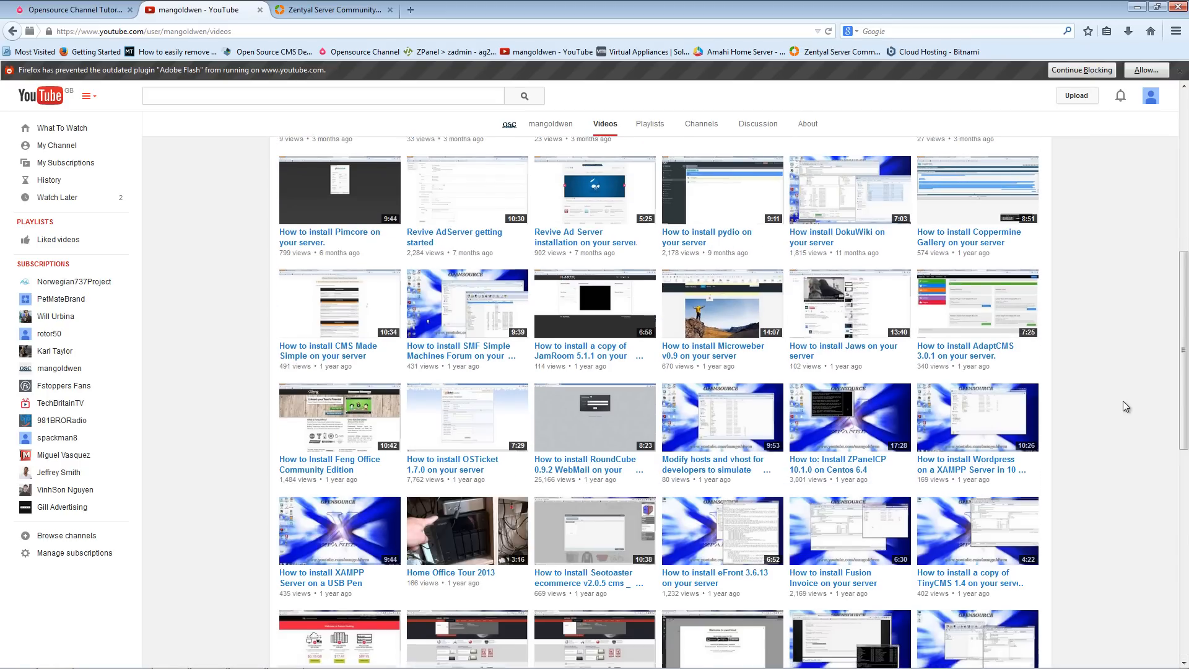
{"action": "scroll", "coordinate": [1126, 407], "scroll_direction": "down", "scroll_amount": 8}
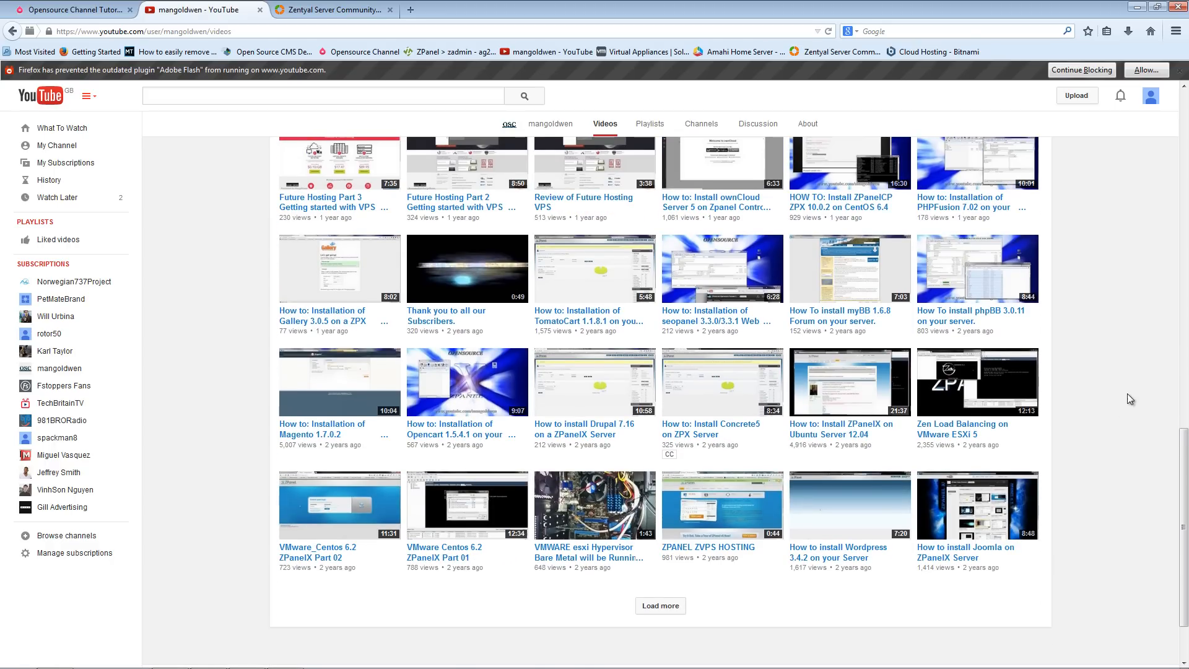
{"action": "scroll", "coordinate": [1128, 393], "scroll_direction": "down", "scroll_amount": 2}
{"action": "scroll", "coordinate": [1125, 393], "scroll_direction": "up", "scroll_amount": 2}
{"action": "scroll", "coordinate": [1124, 393], "scroll_direction": "up", "scroll_amount": 15}
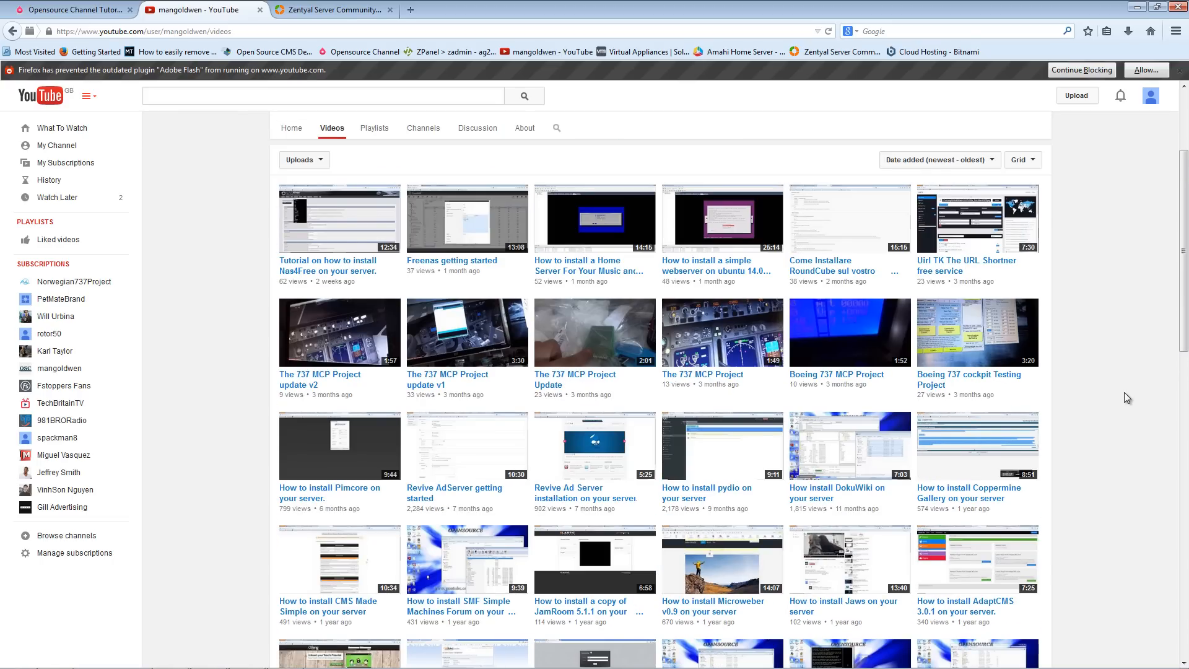
- Switch to the Zentyal tab and open the Zentyal Server Community Edition download page
{"action": "left_click", "coordinate": [322, 9]}
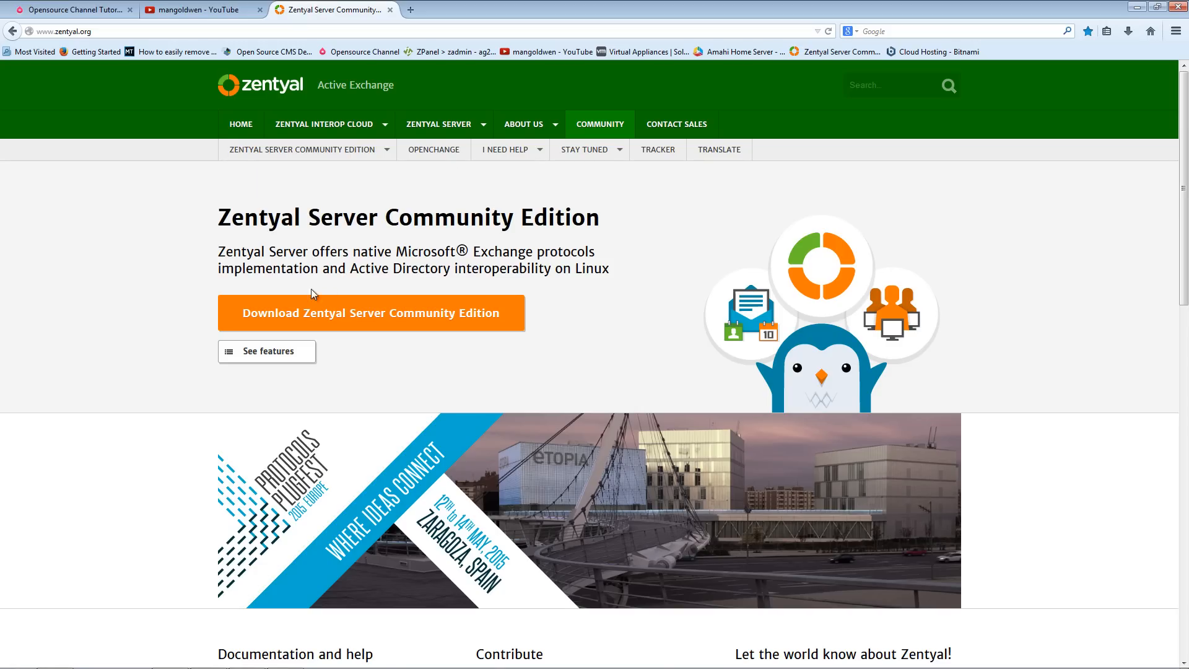
{"action": "left_click", "coordinate": [456, 324]}
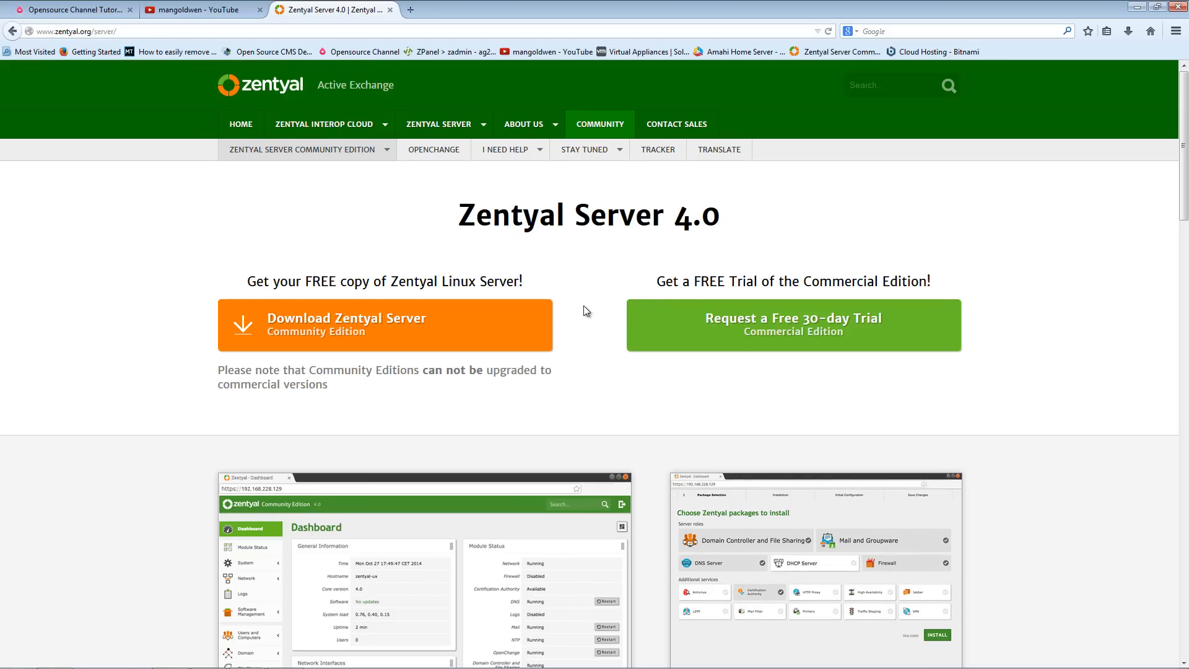
{"action": "scroll", "coordinate": [1029, 280], "scroll_direction": "down", "scroll_amount": 2}
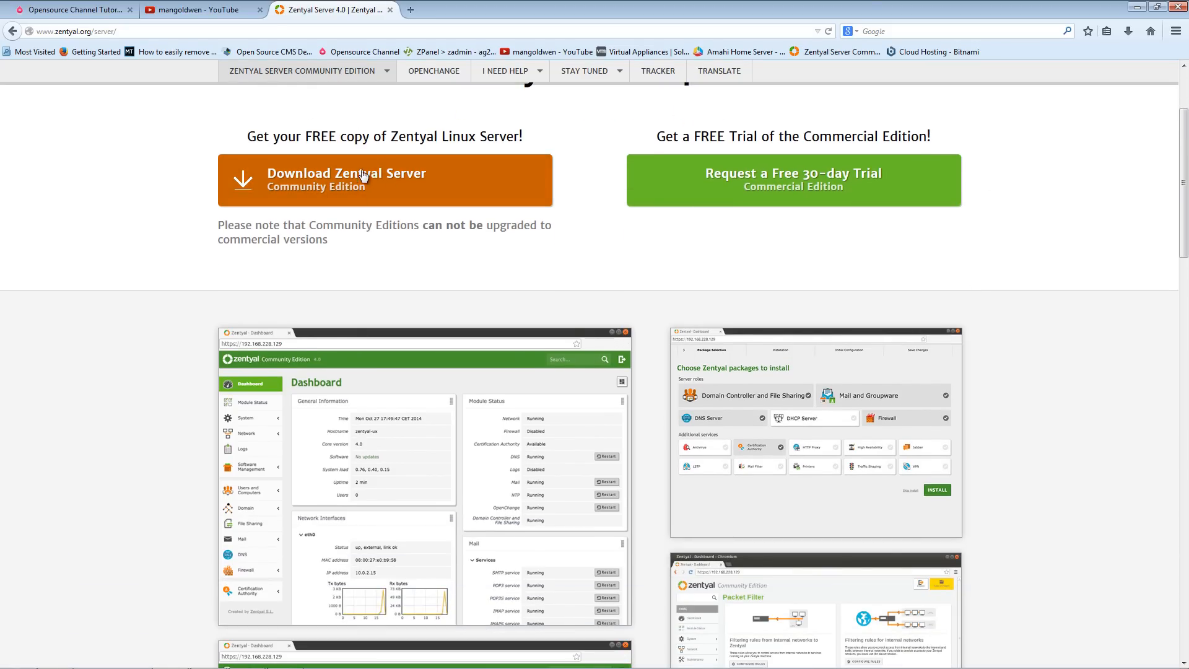
{"action": "scroll", "coordinate": [300, 251], "scroll_direction": "up", "scroll_amount": 2}
- Visit the Zentyal home page, then return to the Zentyal Server 4.0 download page
{"action": "left_click", "coordinate": [291, 79]}
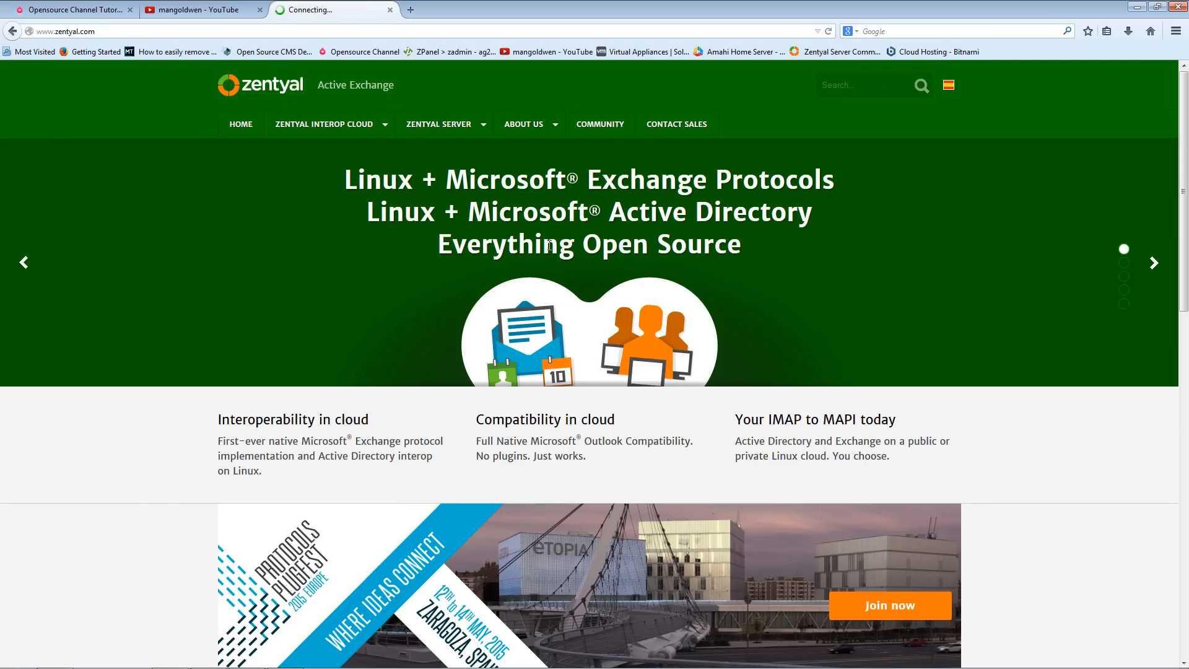
{"action": "scroll", "coordinate": [391, 212], "scroll_direction": "down", "scroll_amount": 10}
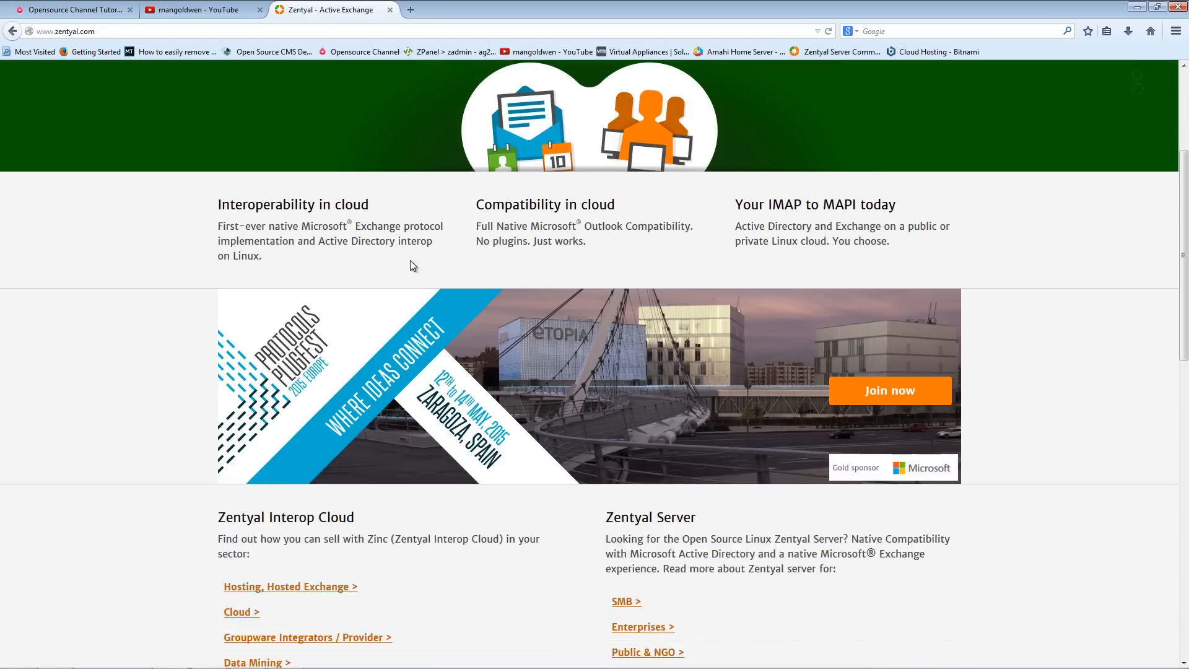
{"action": "scroll", "coordinate": [417, 260], "scroll_direction": "up", "scroll_amount": 9}
{"action": "scroll", "coordinate": [416, 258], "scroll_direction": "up", "scroll_amount": 2}
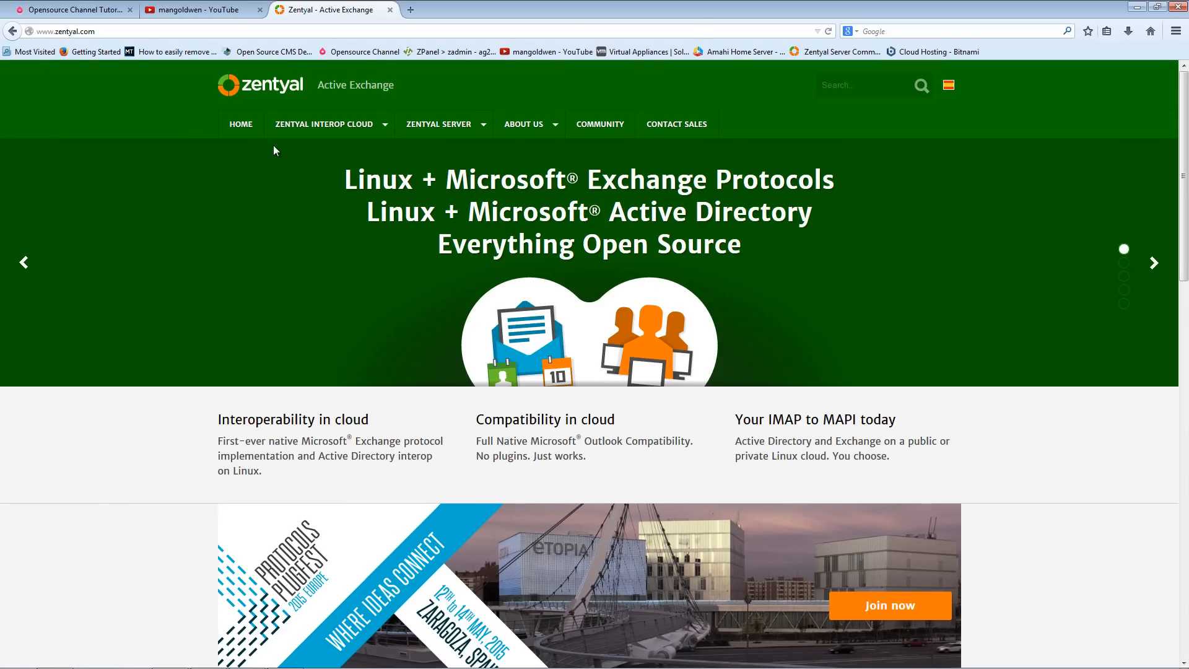
{"action": "left_click", "coordinate": [11, 32]}
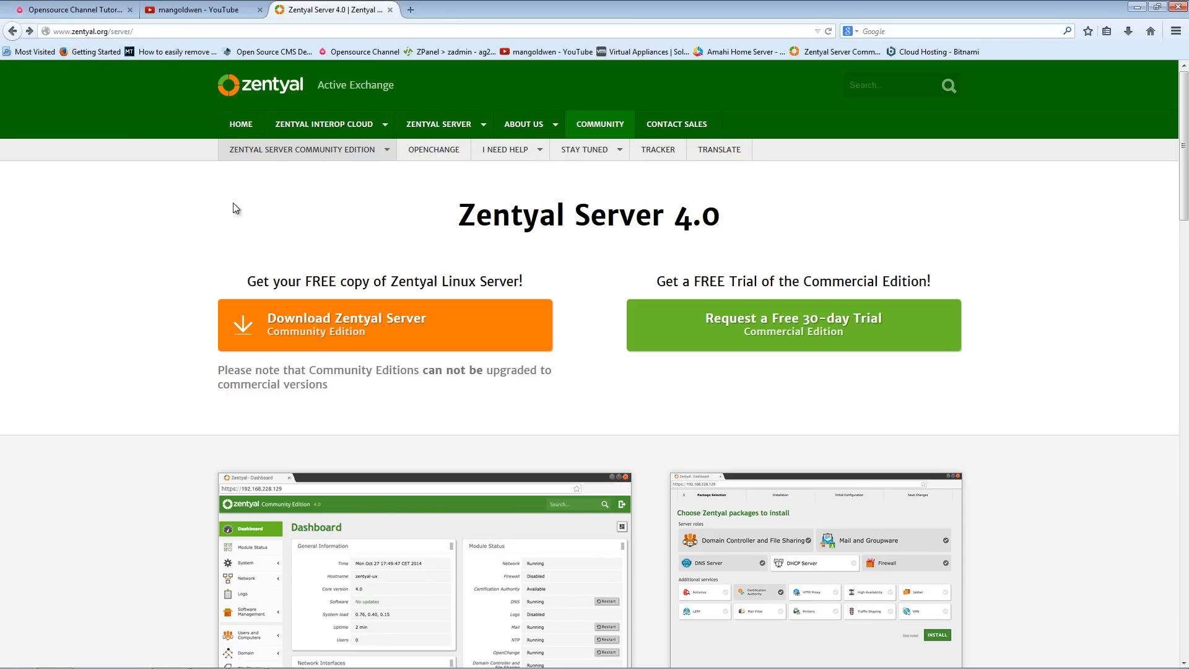
{"action": "mouse_move", "coordinate": [269, 128]}
{"action": "scroll", "coordinate": [604, 388], "scroll_direction": "down", "scroll_amount": 3}
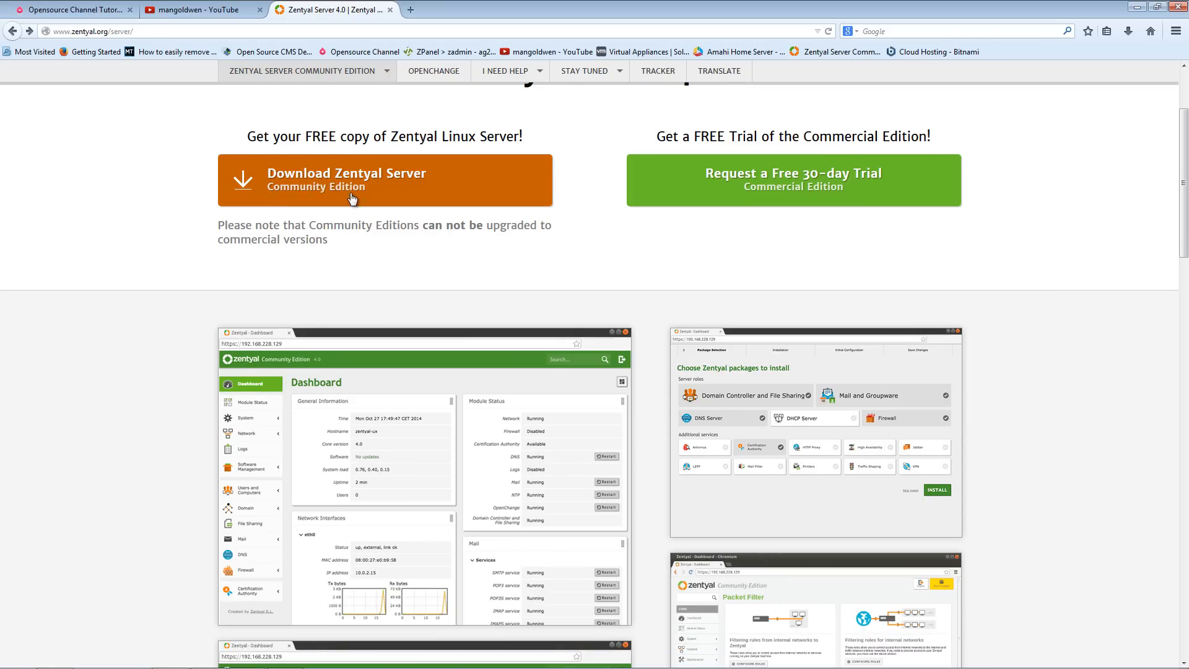
{"action": "scroll", "coordinate": [441, 282], "scroll_direction": "down", "scroll_amount": 6}
{"action": "scroll", "coordinate": [443, 281], "scroll_direction": "up", "scroll_amount": 9}
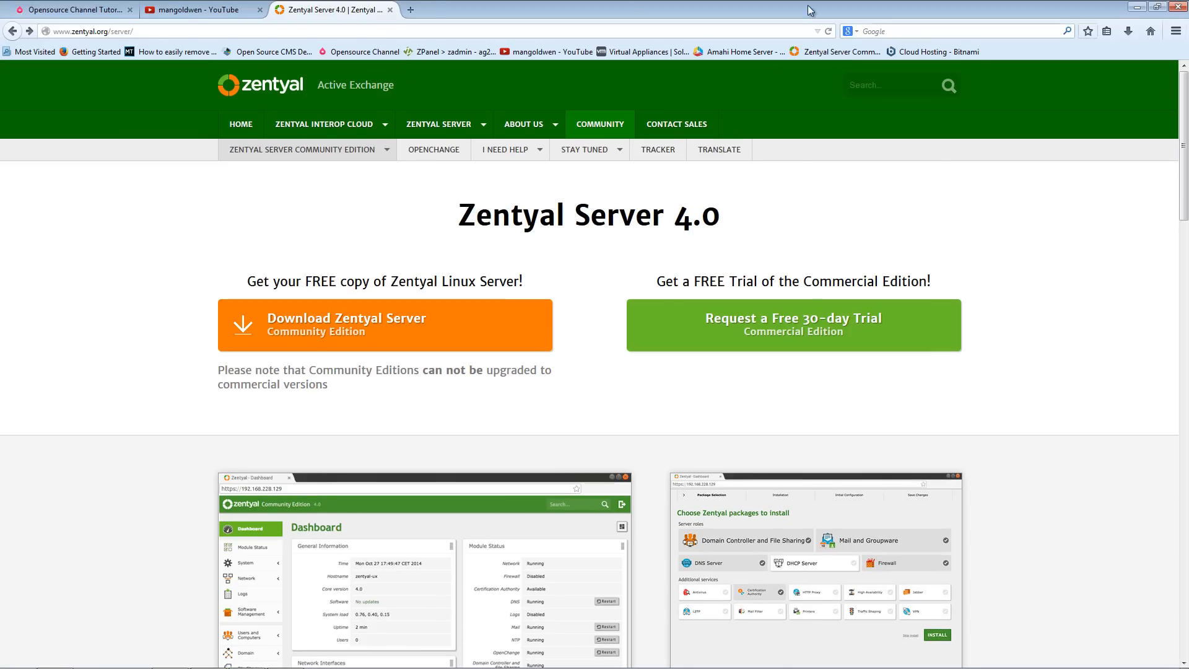
- Rename the amahi virtual machine to zentyal
{"action": "left_click", "coordinate": [1138, 8]}
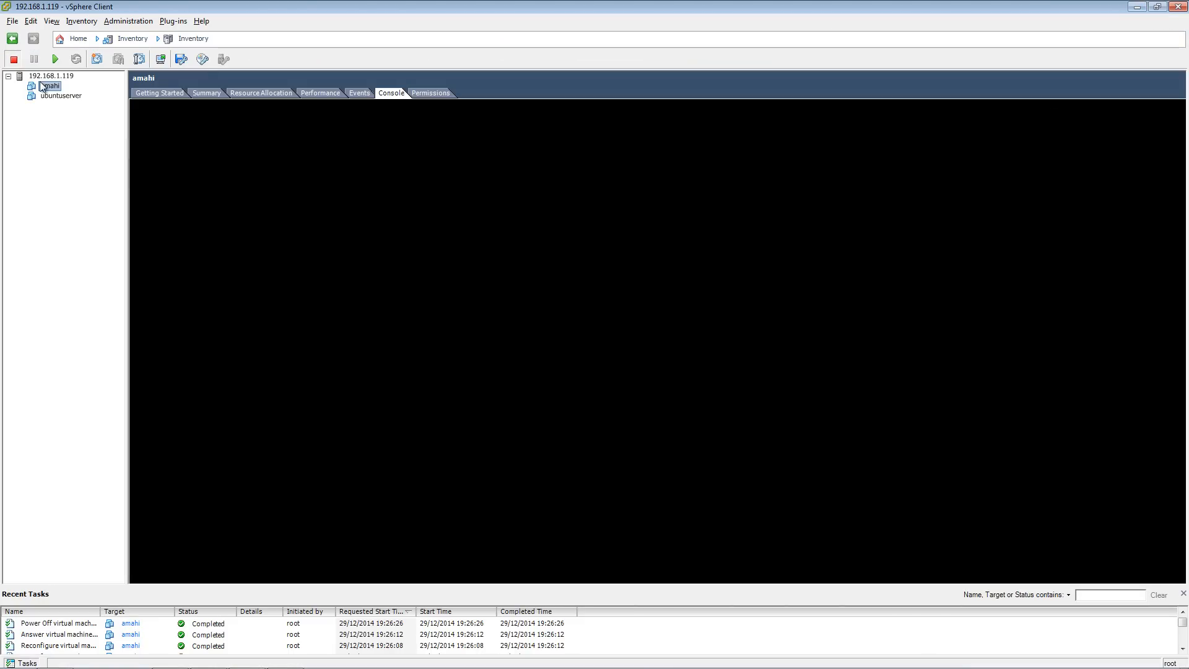
{"action": "right_click", "coordinate": [54, 87]}
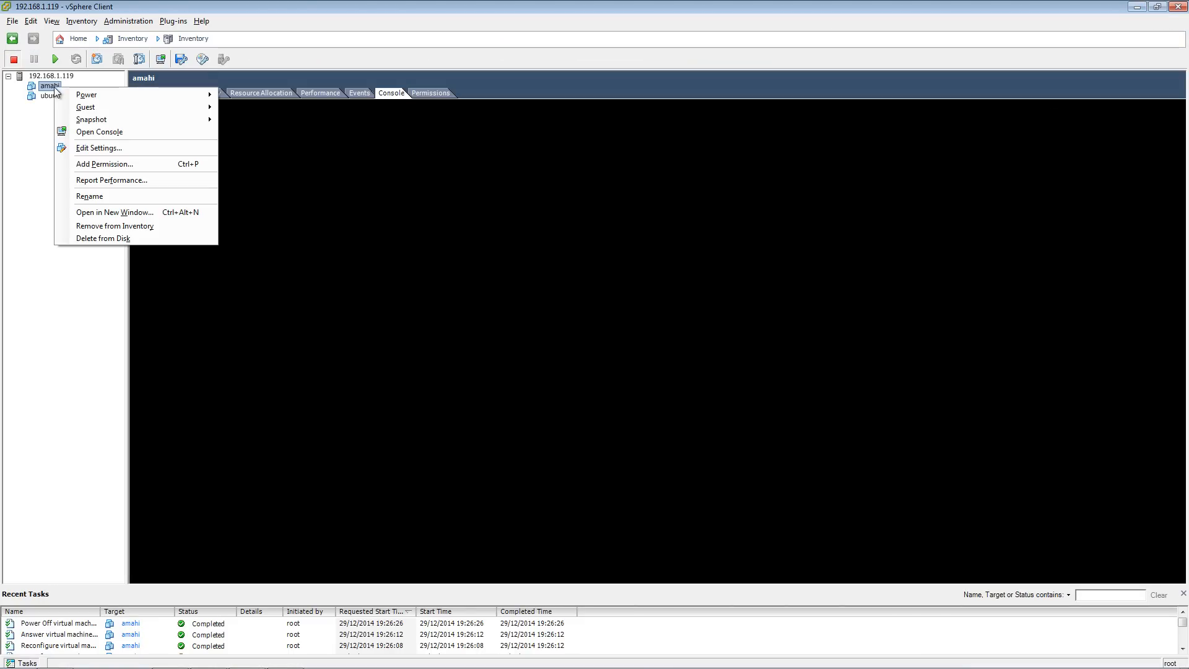
{"action": "left_click", "coordinate": [123, 197]}
{"action": "type", "text": "zentyal"}
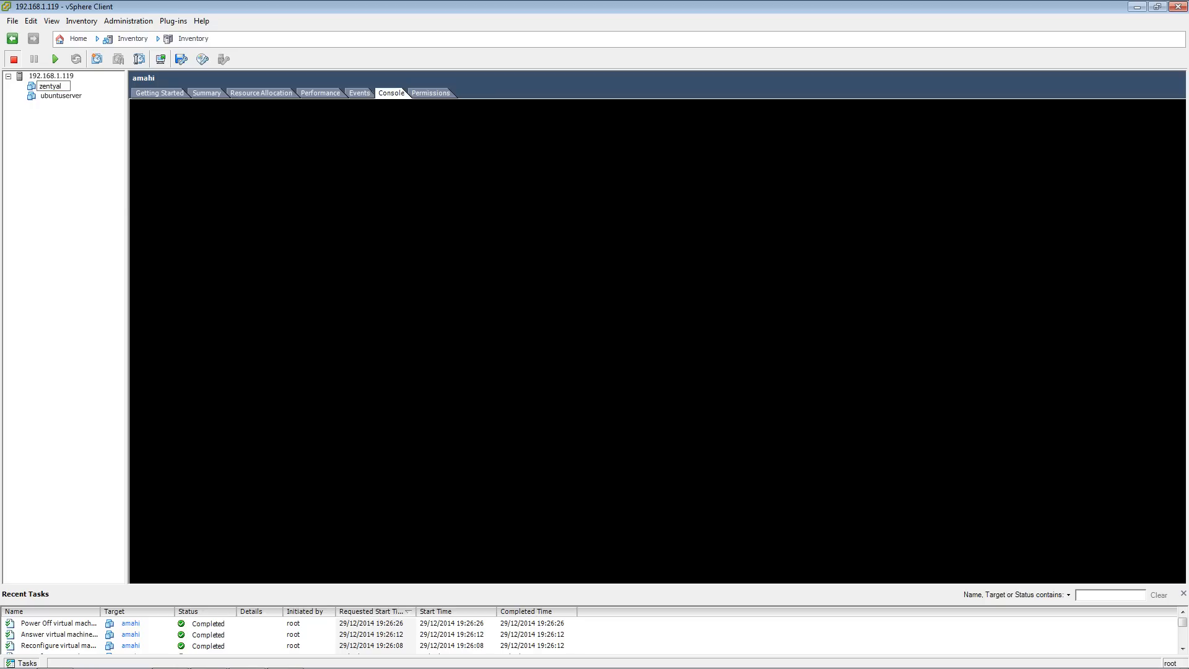
{"action": "key", "text": "Return"}
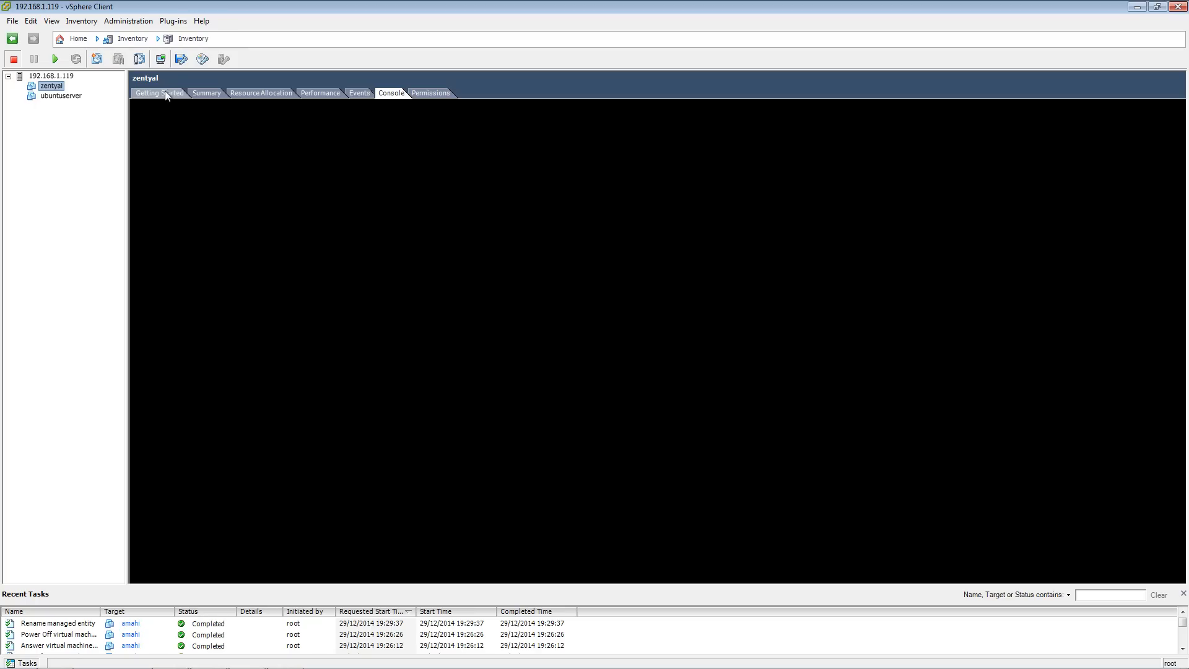
- Power on the zentyal virtual machine and review its hard disk in the virtual machine properties
{"action": "left_click", "coordinate": [56, 60]}
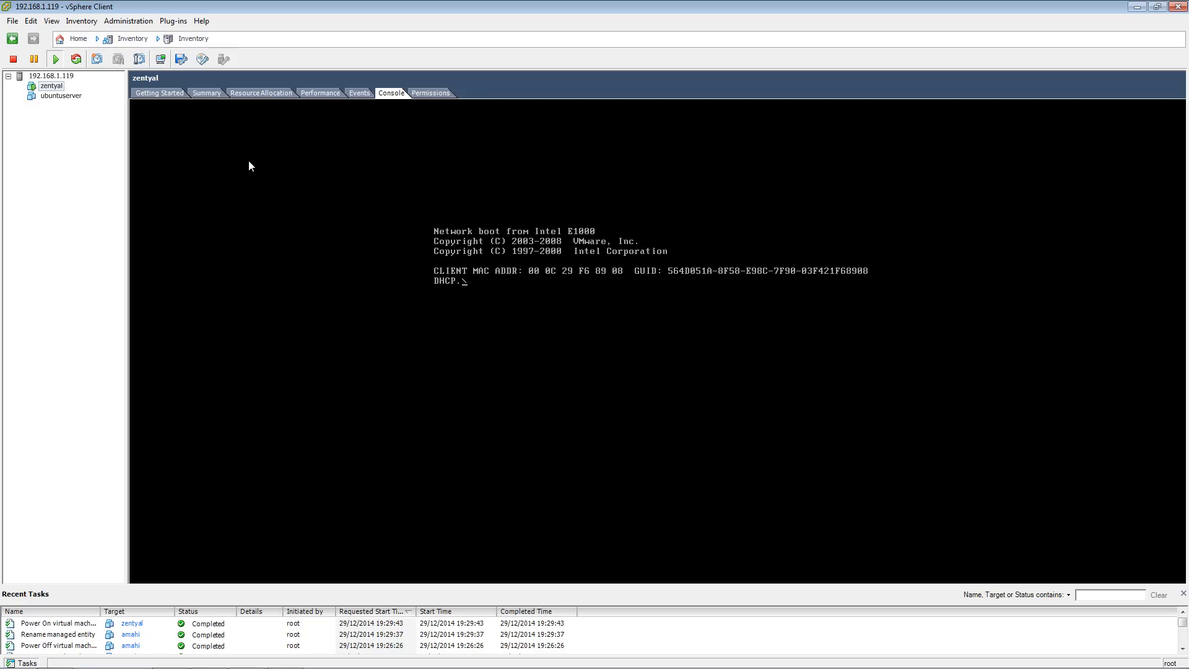
{"action": "right_click", "coordinate": [56, 87]}
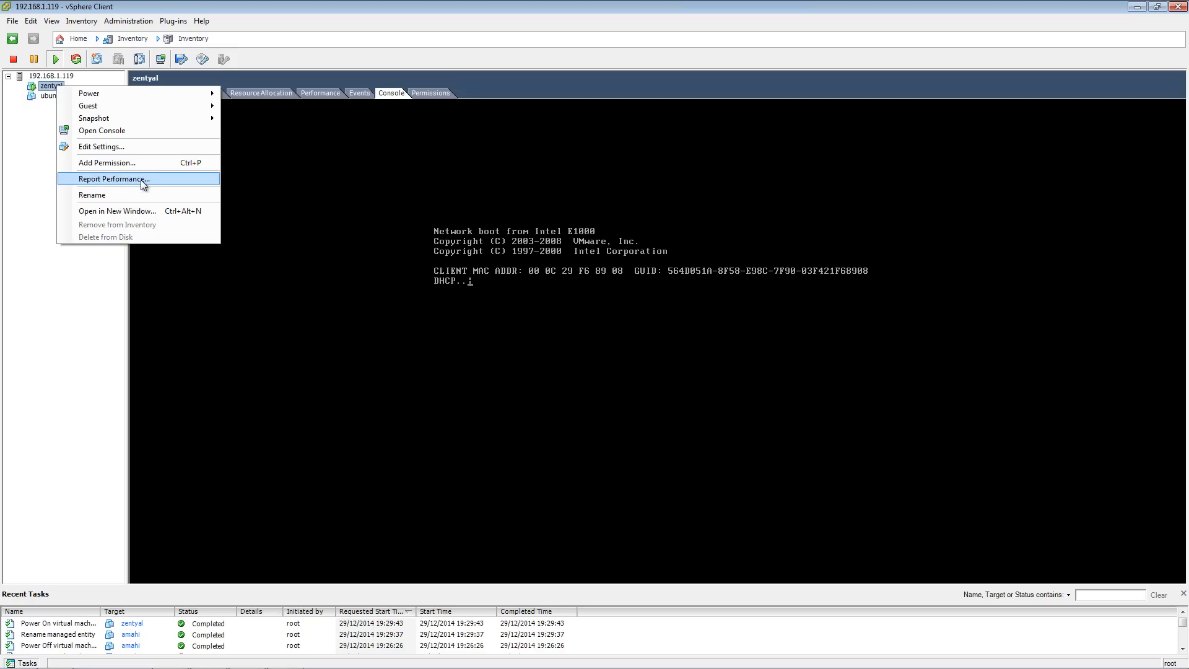
{"action": "left_click", "coordinate": [151, 148]}
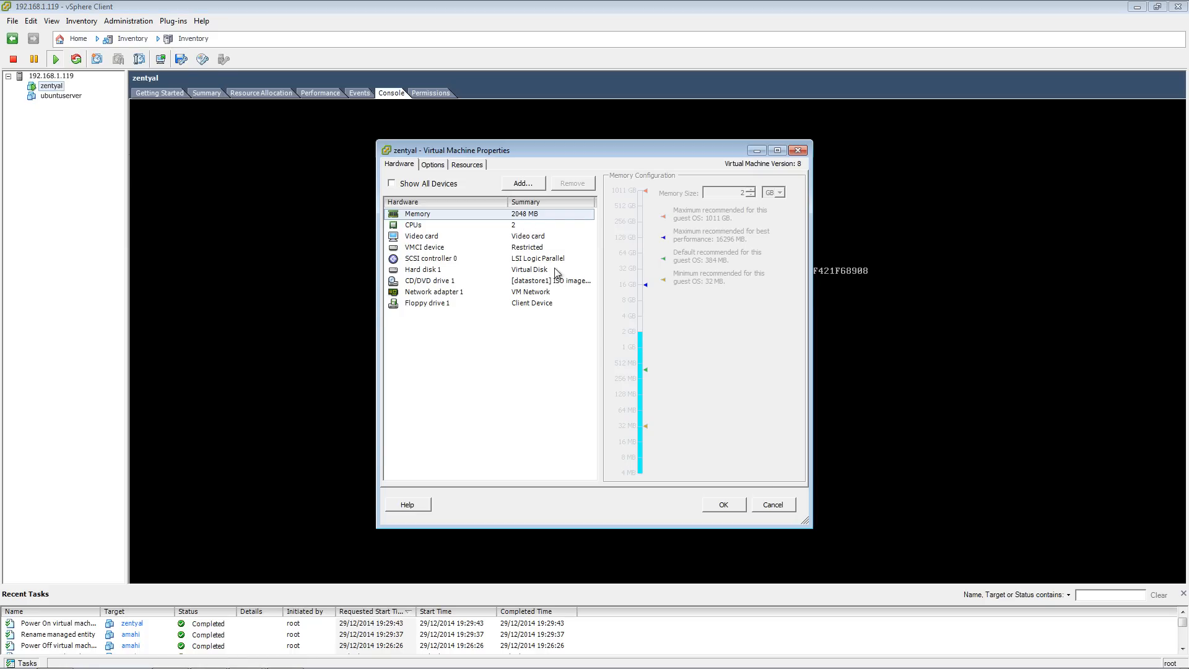
{"action": "left_click", "coordinate": [453, 270]}
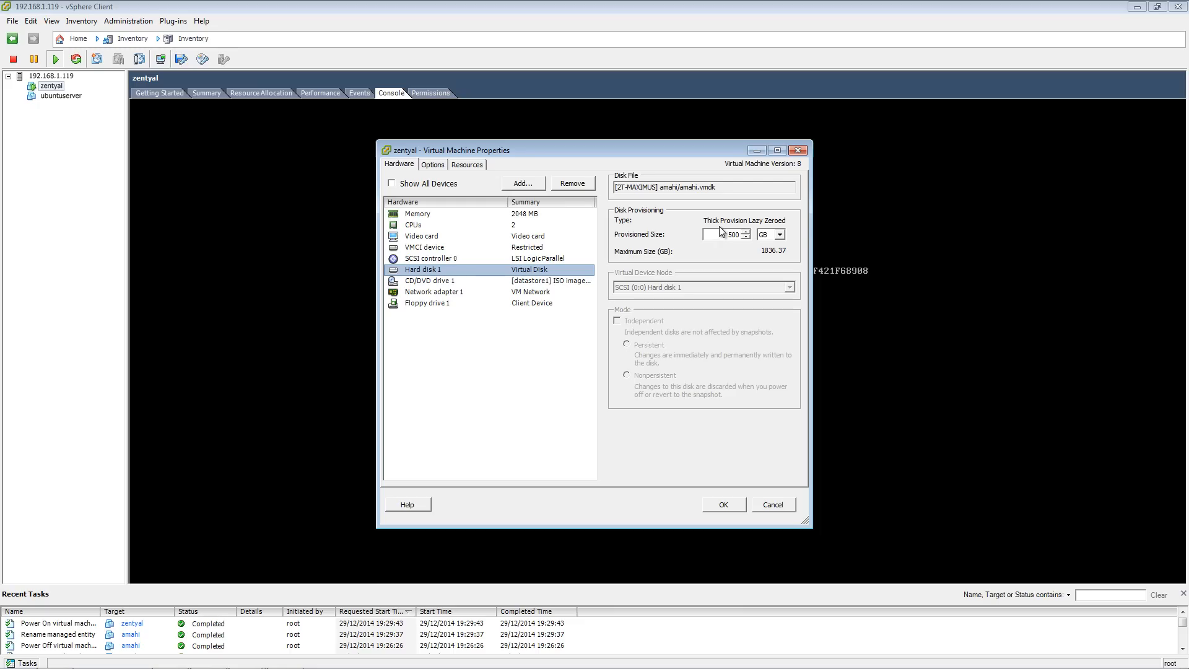
{"action": "left_click", "coordinate": [770, 505]}
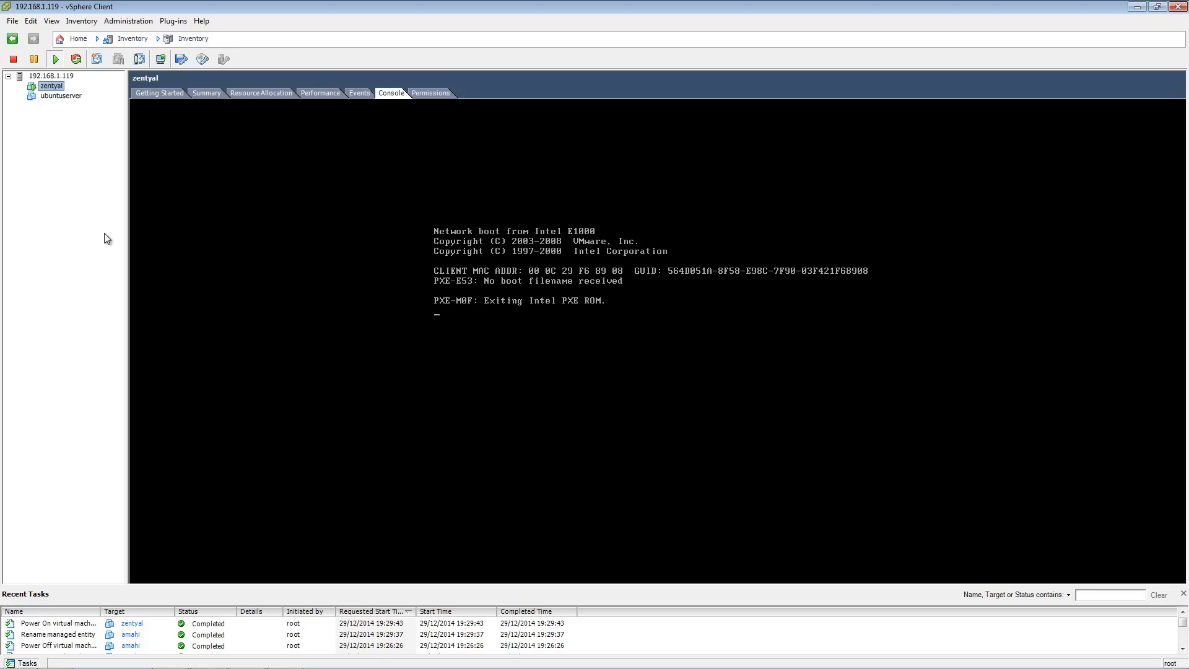
- Connect the VM's CD/DVD drive 1 to the zentyal-4 ISO image on the datastore
{"action": "left_click", "coordinate": [201, 59]}
{"action": "mouse_move", "coordinate": [246, 77]}
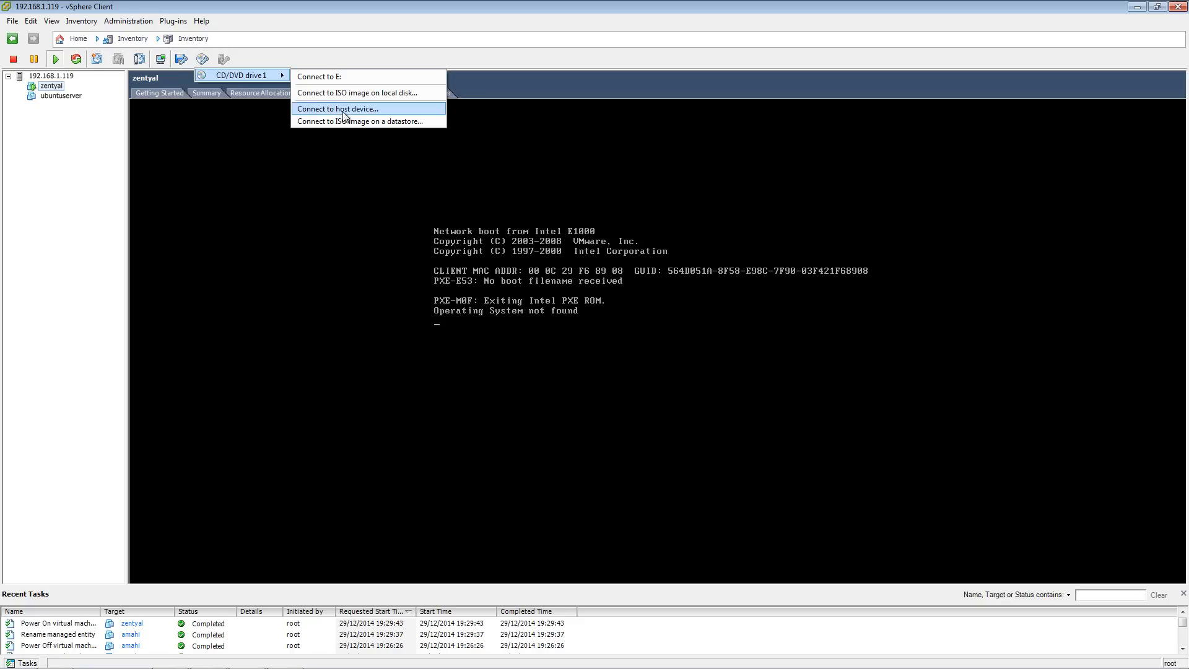
{"action": "left_click", "coordinate": [364, 121]}
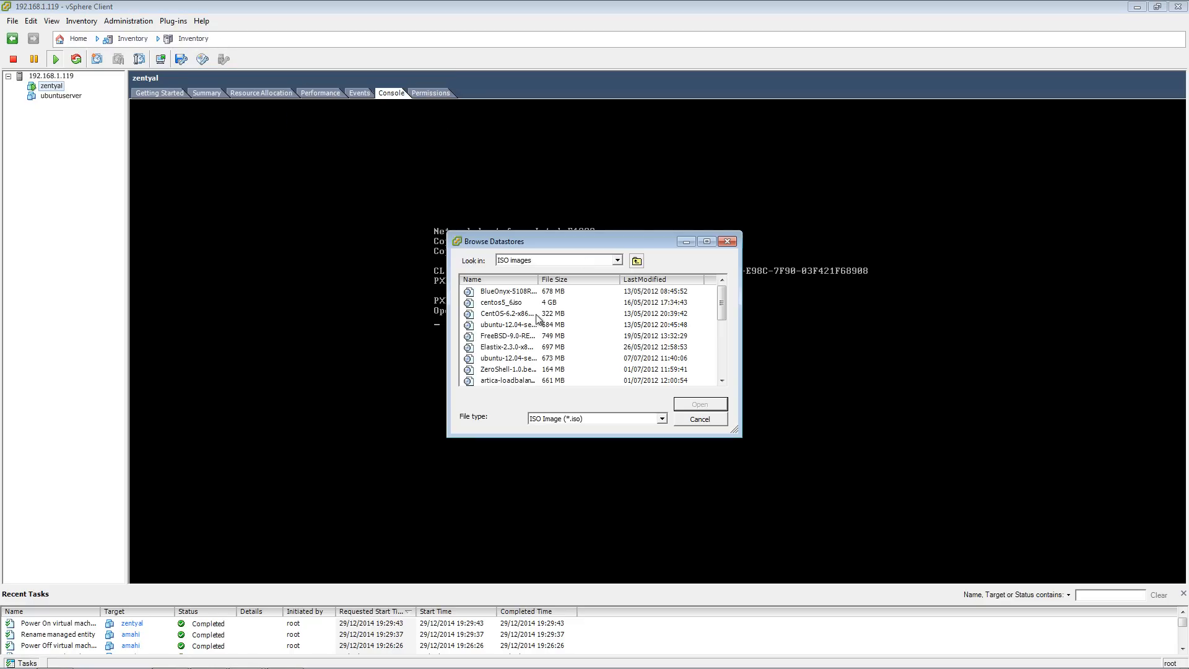
{"action": "left_click", "coordinate": [516, 358]}
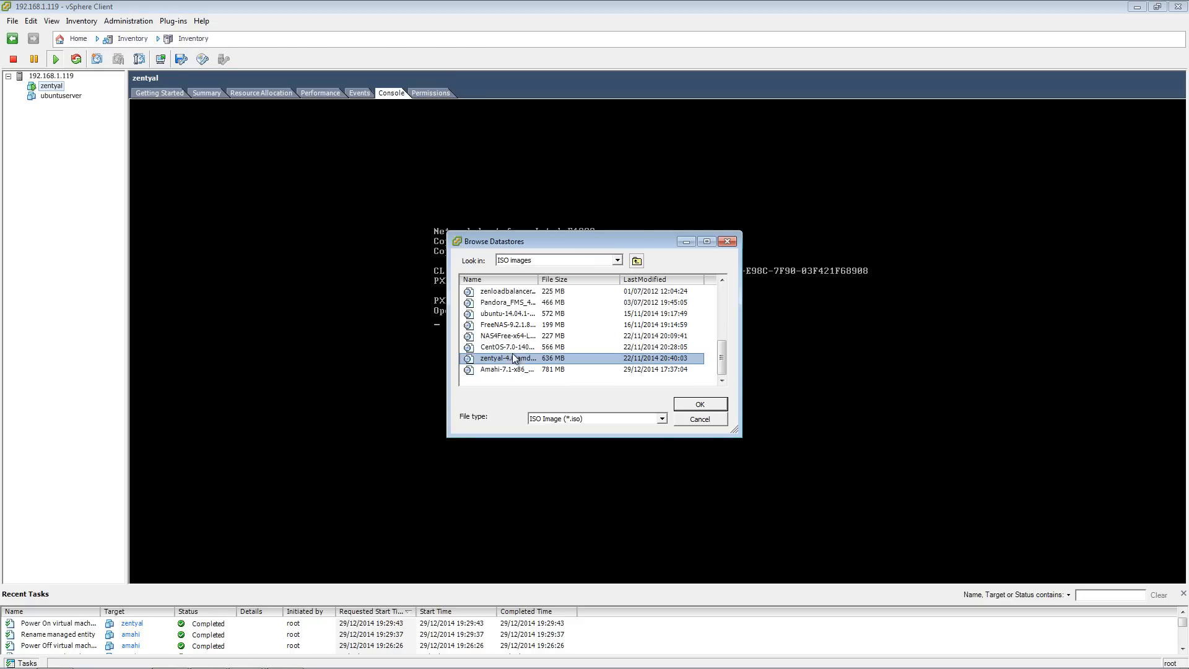
{"action": "left_click", "coordinate": [699, 407]}
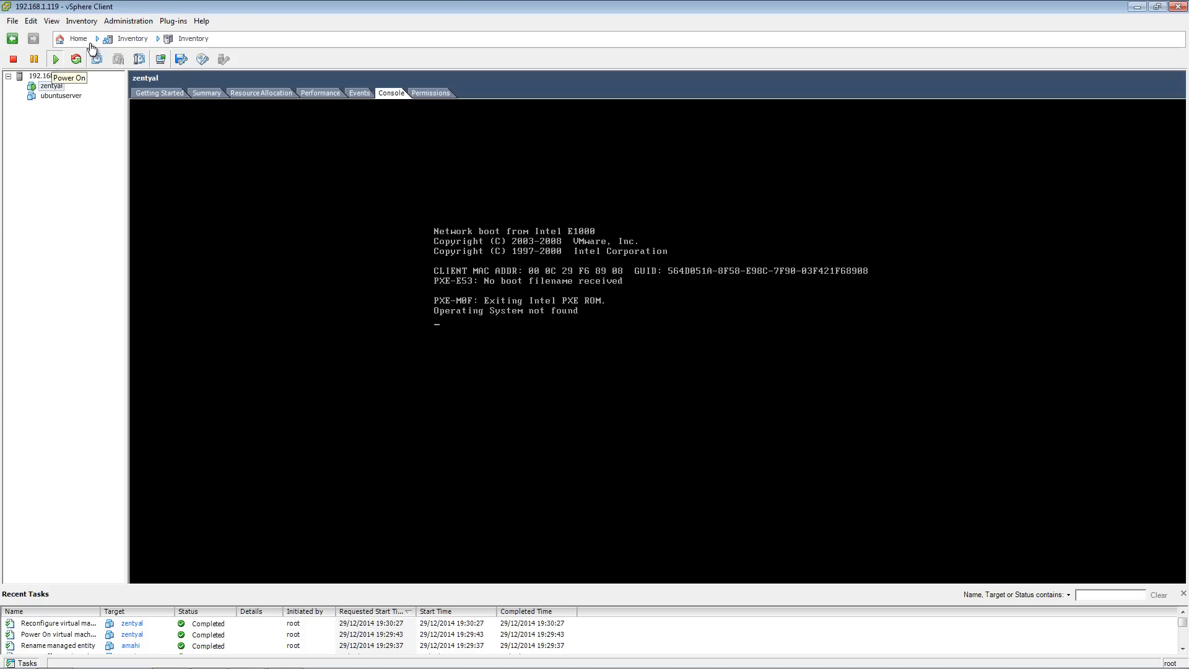
- Reset the zentyal virtual machine and confirm the reset
{"action": "left_click", "coordinate": [93, 21]}
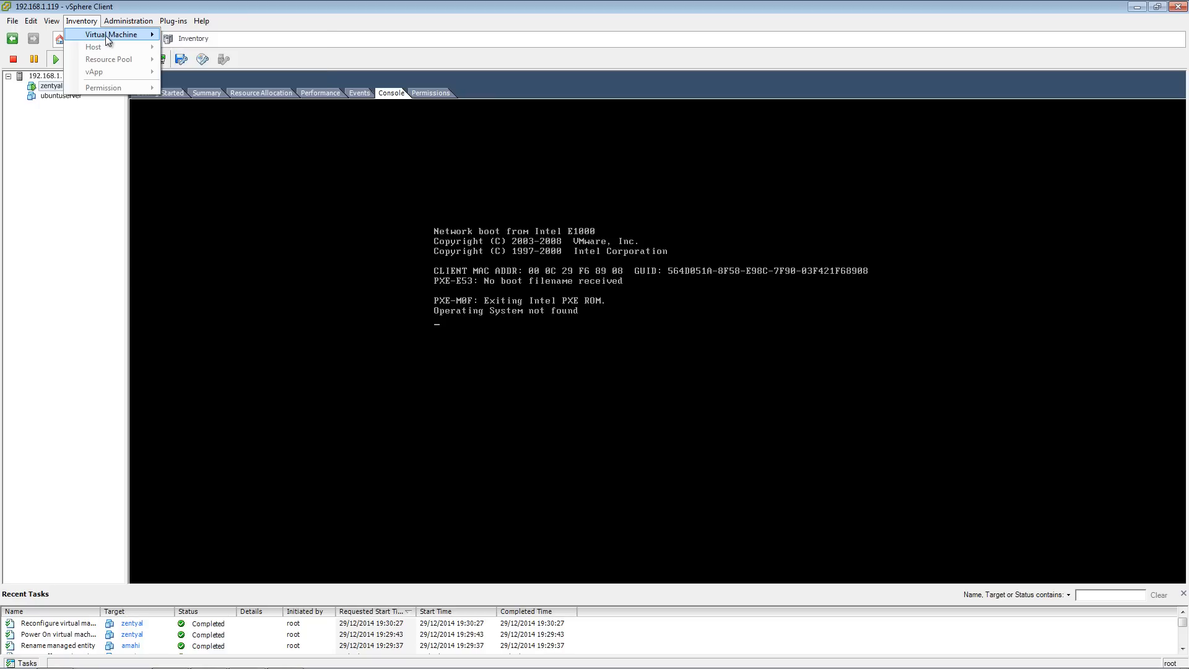
{"action": "mouse_move", "coordinate": [105, 35]}
{"action": "mouse_move", "coordinate": [206, 35]}
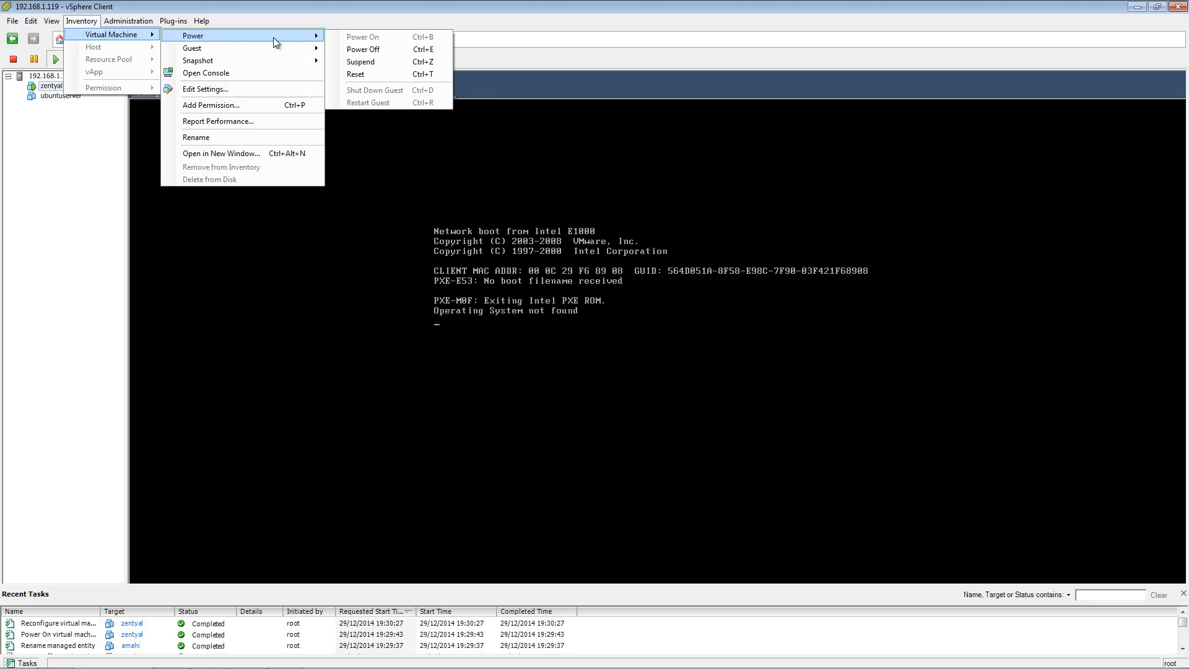
{"action": "left_click", "coordinate": [389, 76]}
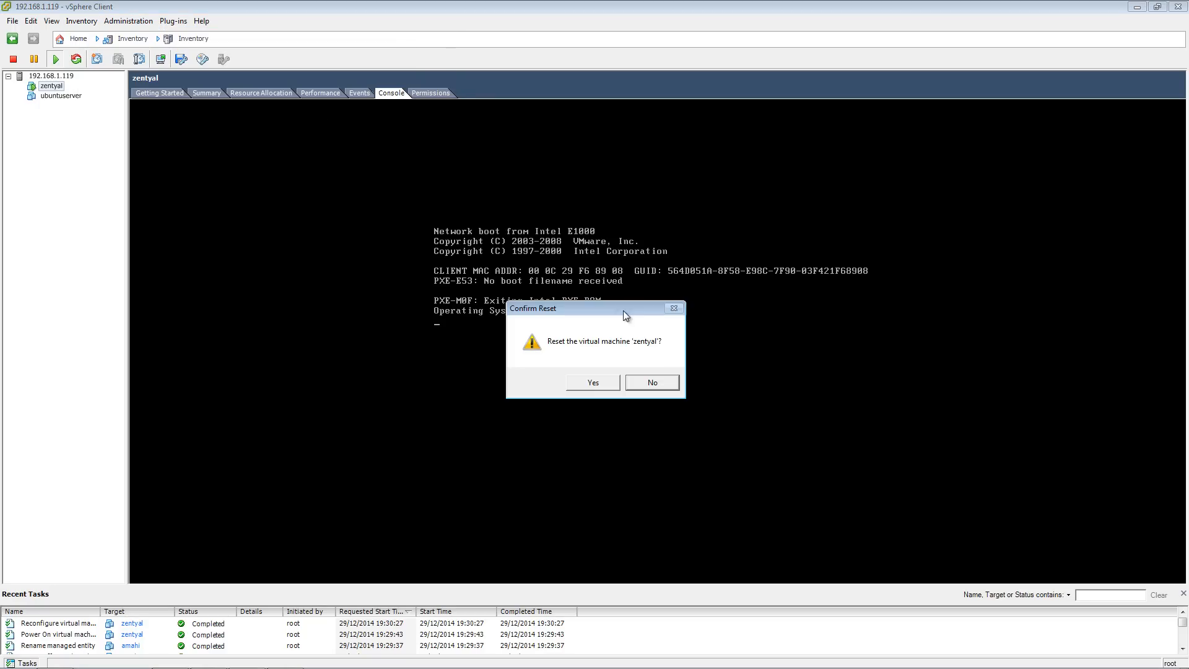
{"action": "left_click", "coordinate": [592, 383]}
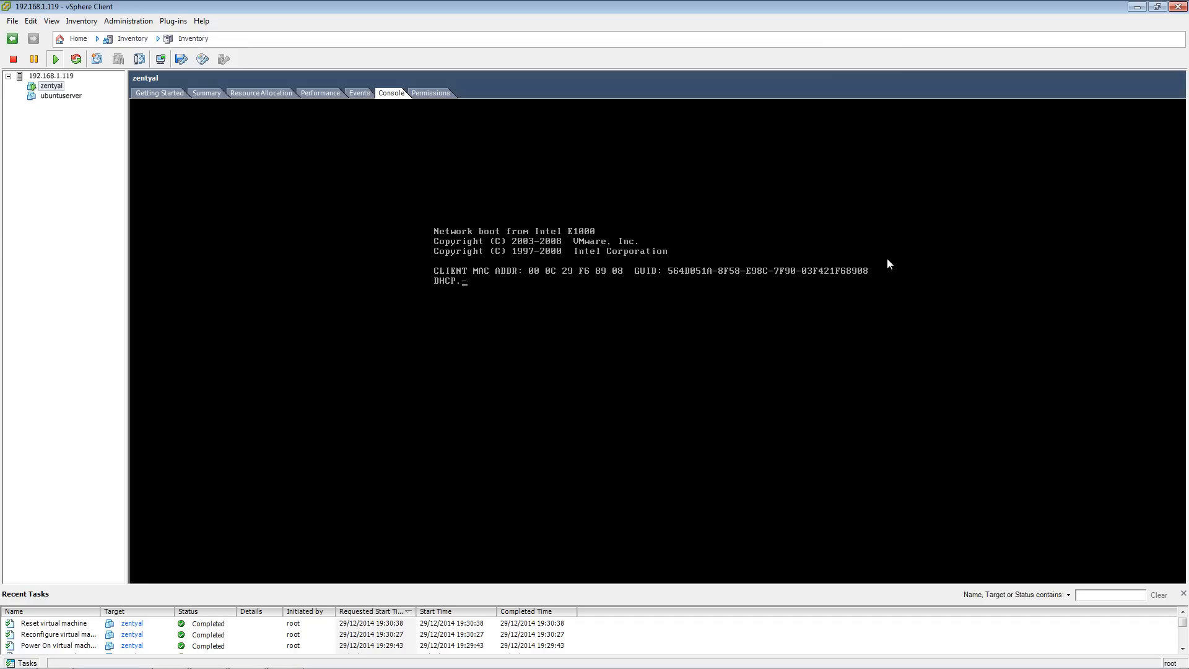
{"action": "left_click", "coordinate": [199, 63]}
{"action": "mouse_move", "coordinate": [226, 77]}
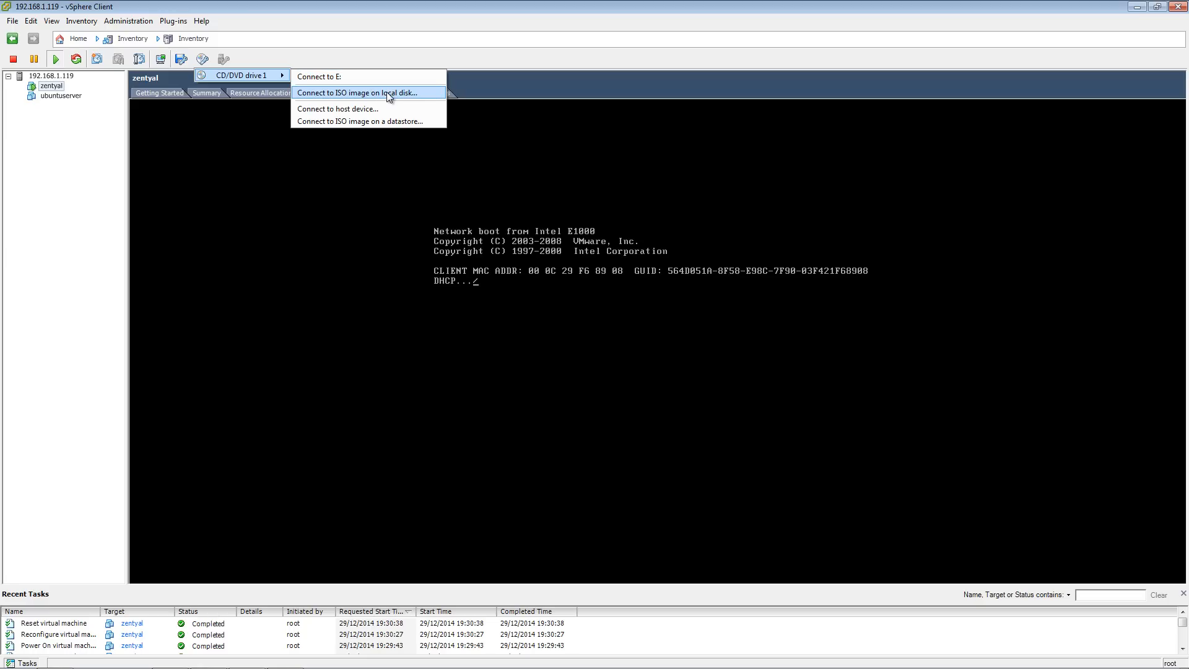
{"action": "left_click", "coordinate": [421, 27]}
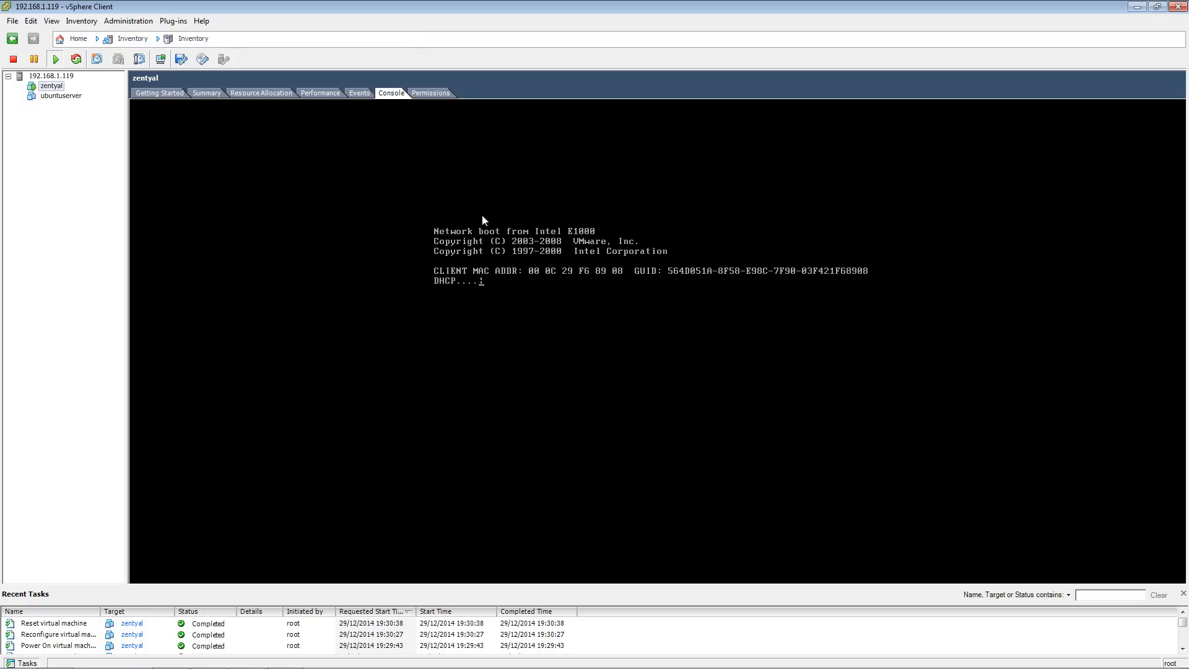
{"action": "left_click", "coordinate": [527, 284]}
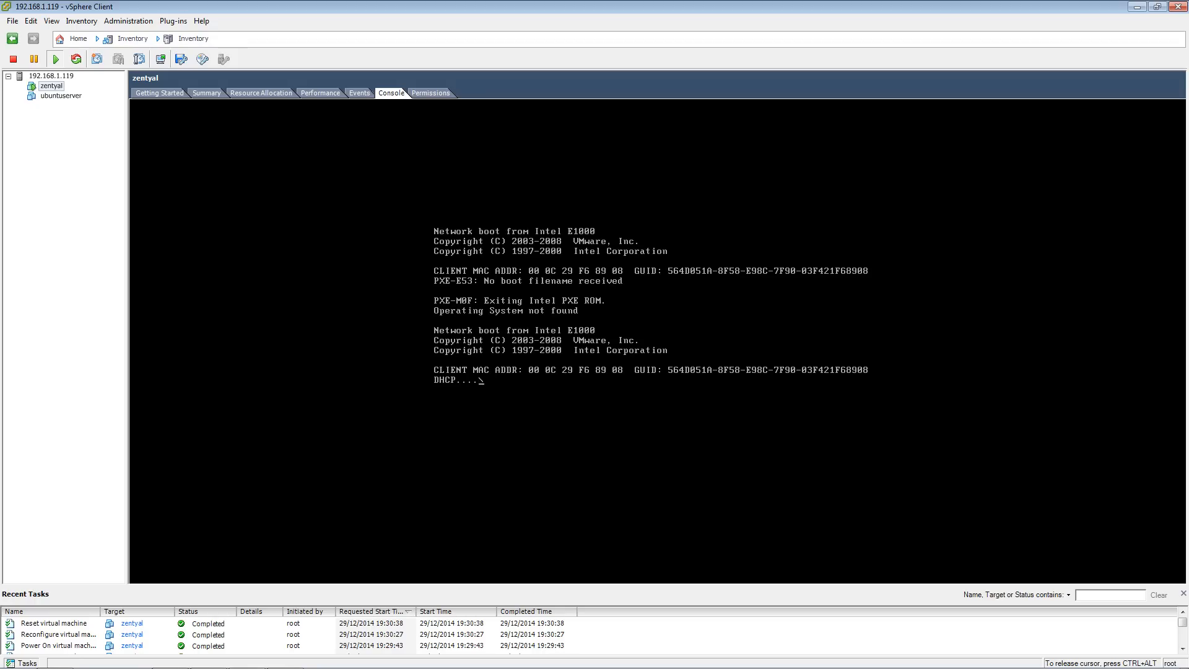
{"action": "key", "text": "ctrl+alt"}
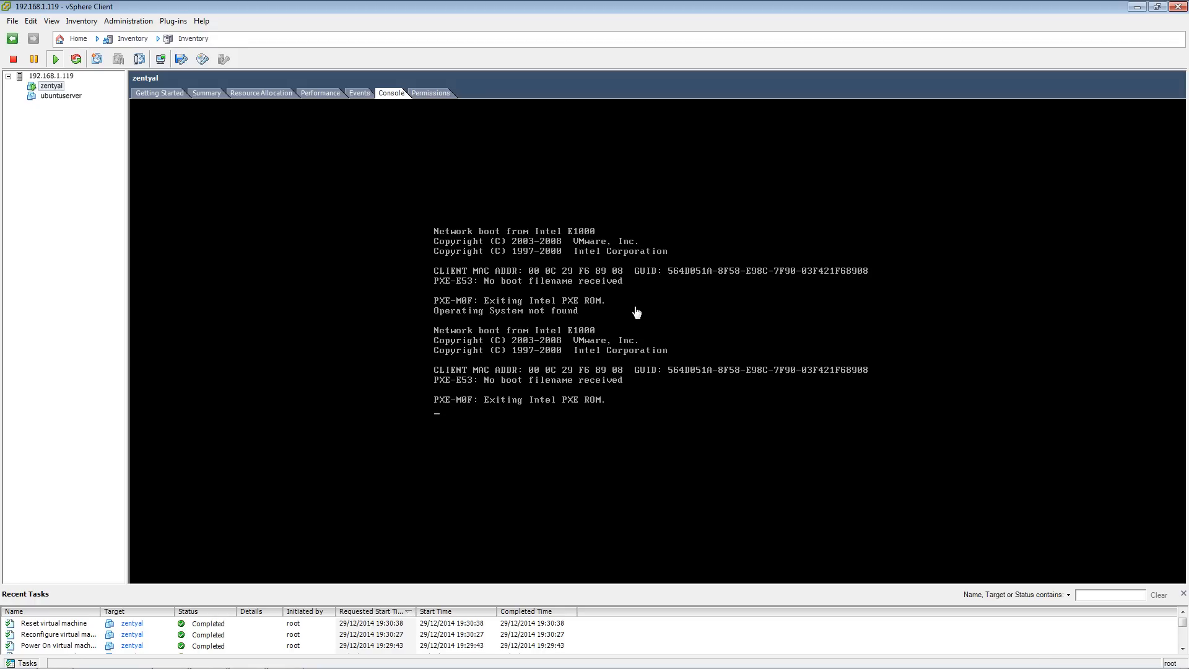
- Connect CD/DVD drive 1 to the zentyal-4.0 ISO image on the datastore
{"action": "left_click", "coordinate": [201, 61]}
{"action": "mouse_move", "coordinate": [272, 75]}
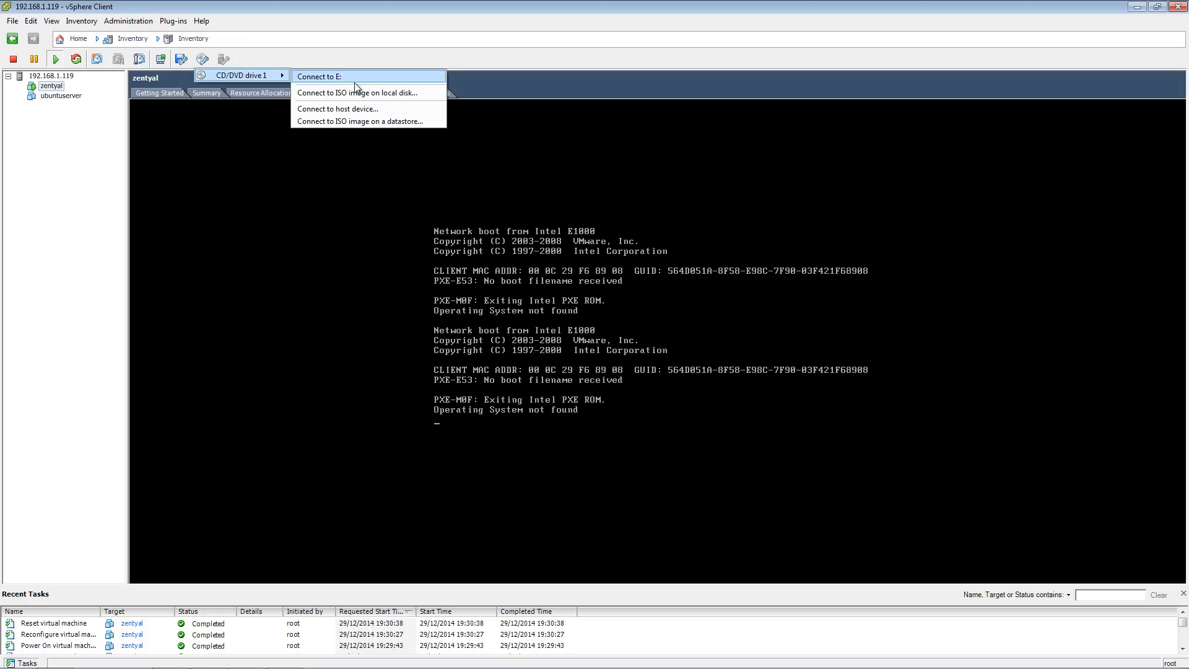
{"action": "left_click", "coordinate": [356, 117]}
{"action": "scroll", "coordinate": [544, 318], "scroll_direction": "down", "scroll_amount": 3}
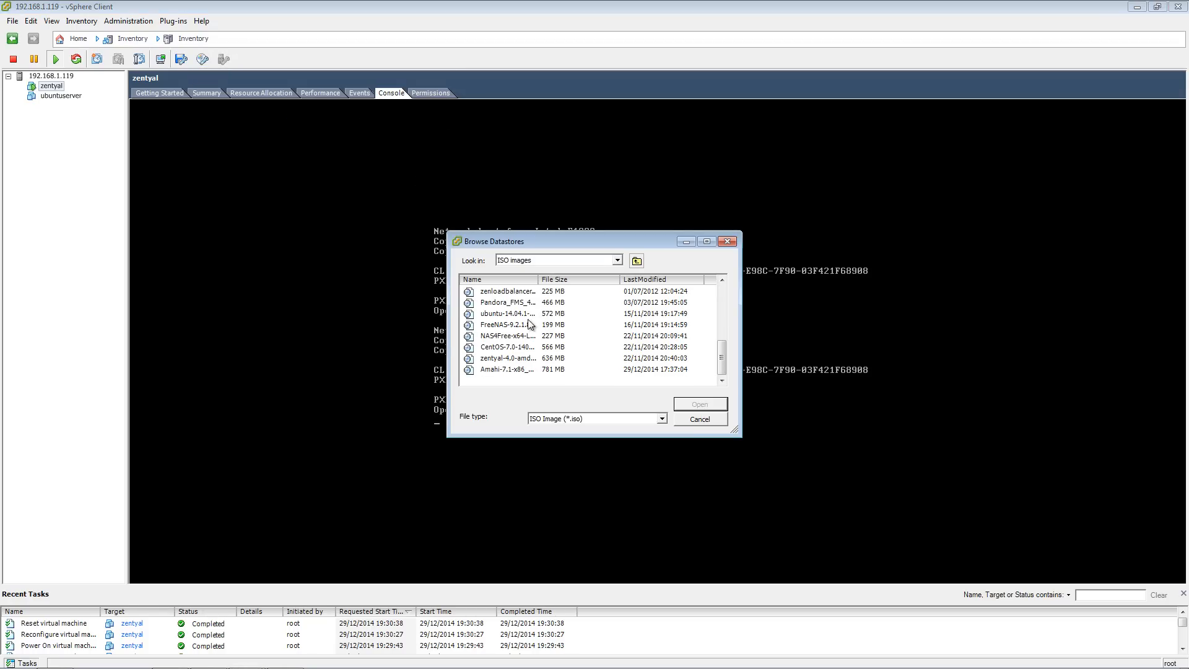
{"action": "left_click", "coordinate": [516, 360]}
{"action": "double_click", "coordinate": [516, 361]}
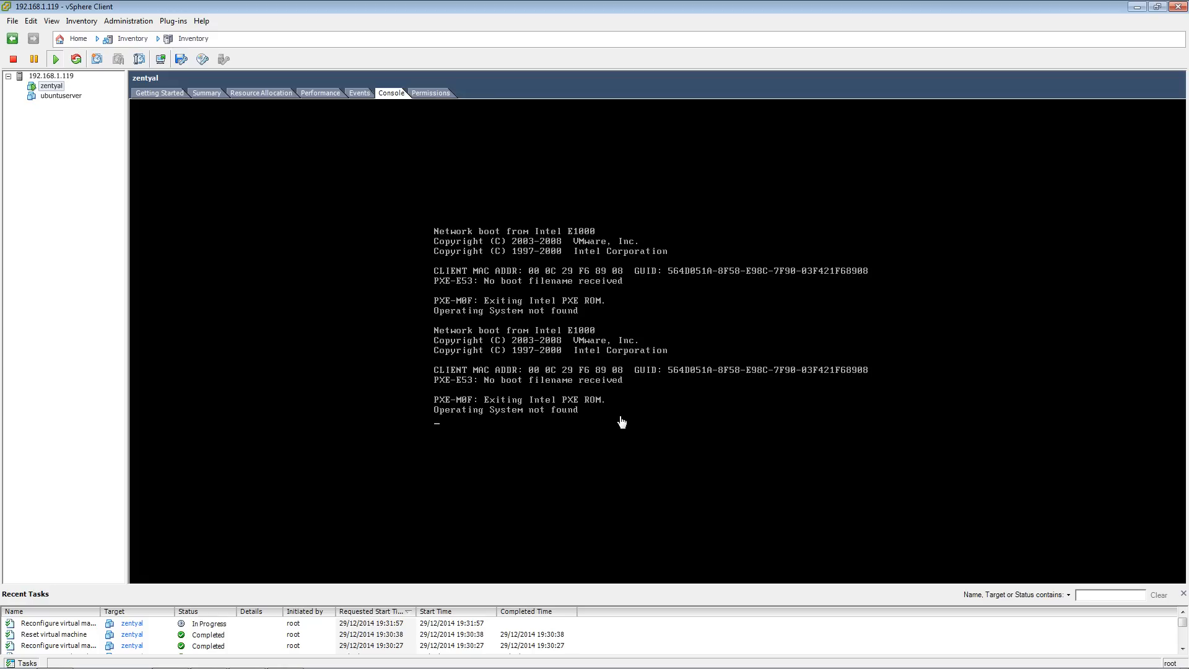
- Choose English as the language in the Zentyal boot menu
{"action": "left_click", "coordinate": [567, 427]}
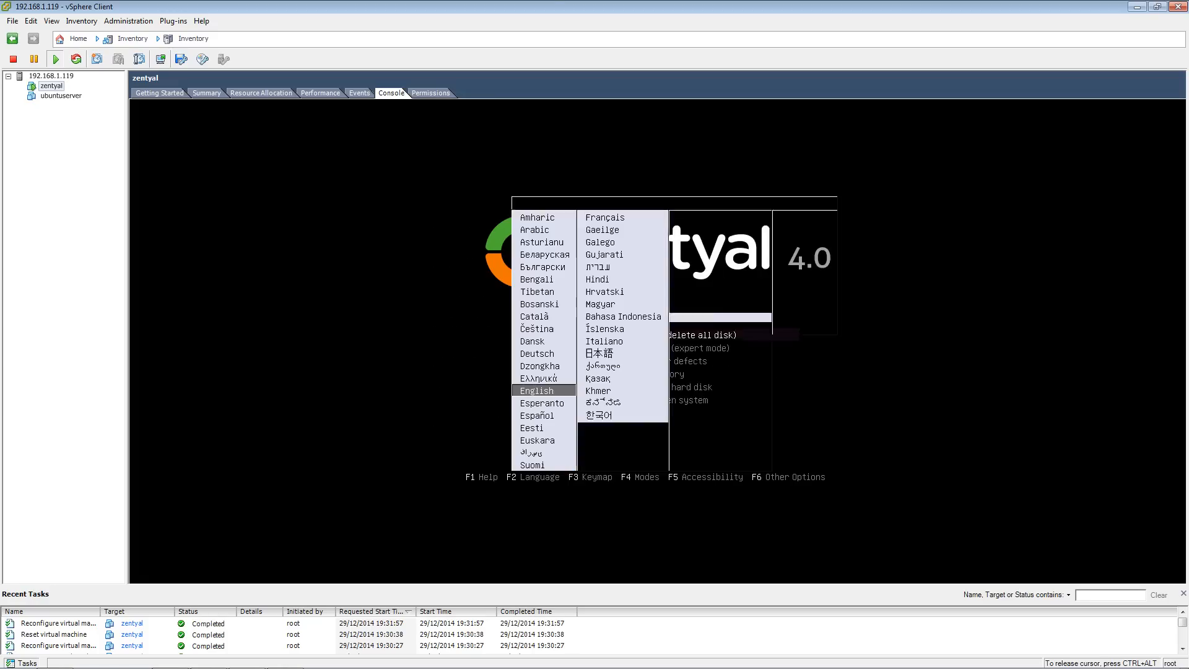
{"action": "key", "text": "Up"}
{"action": "key", "text": "Down"}
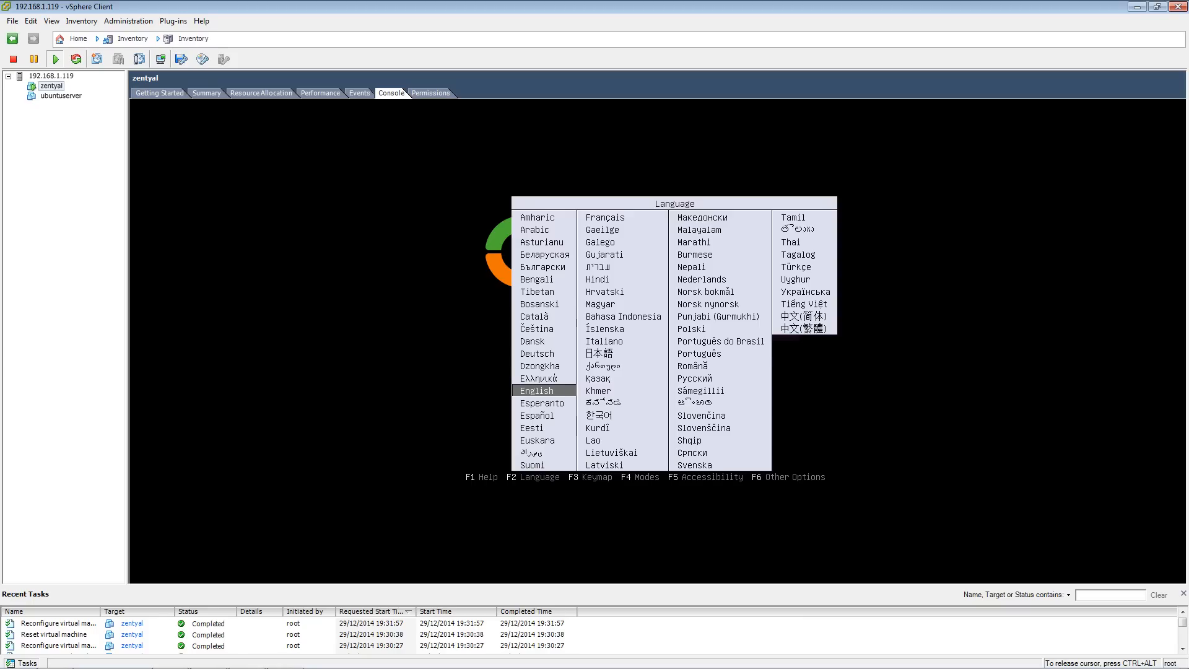
{"action": "key", "text": "Return"}
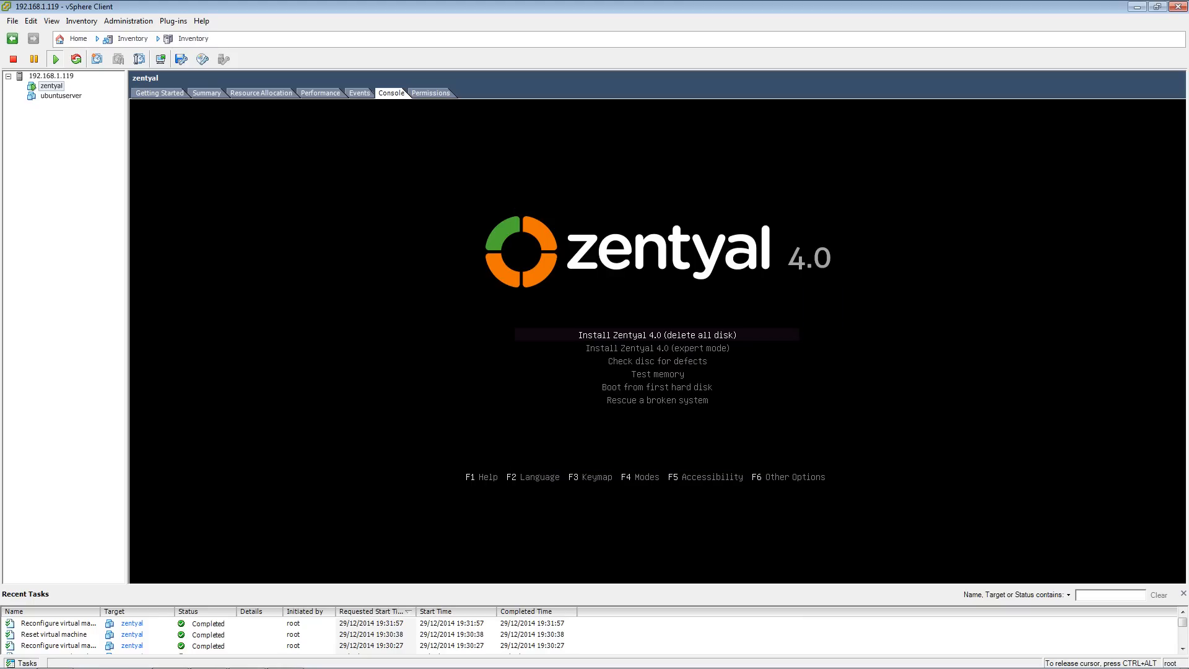
- Start the Install Zentyal 4.0 (delete all disk) option from the boot menu
{"action": "key", "text": "Down"}
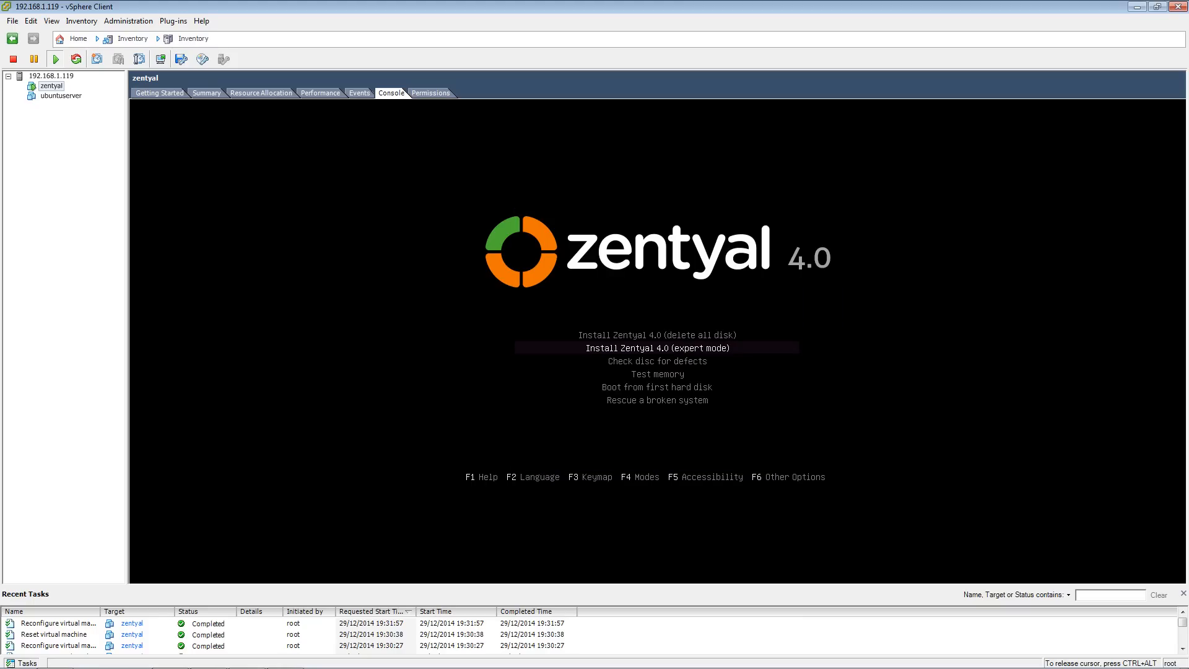
{"action": "key", "text": "Up"}
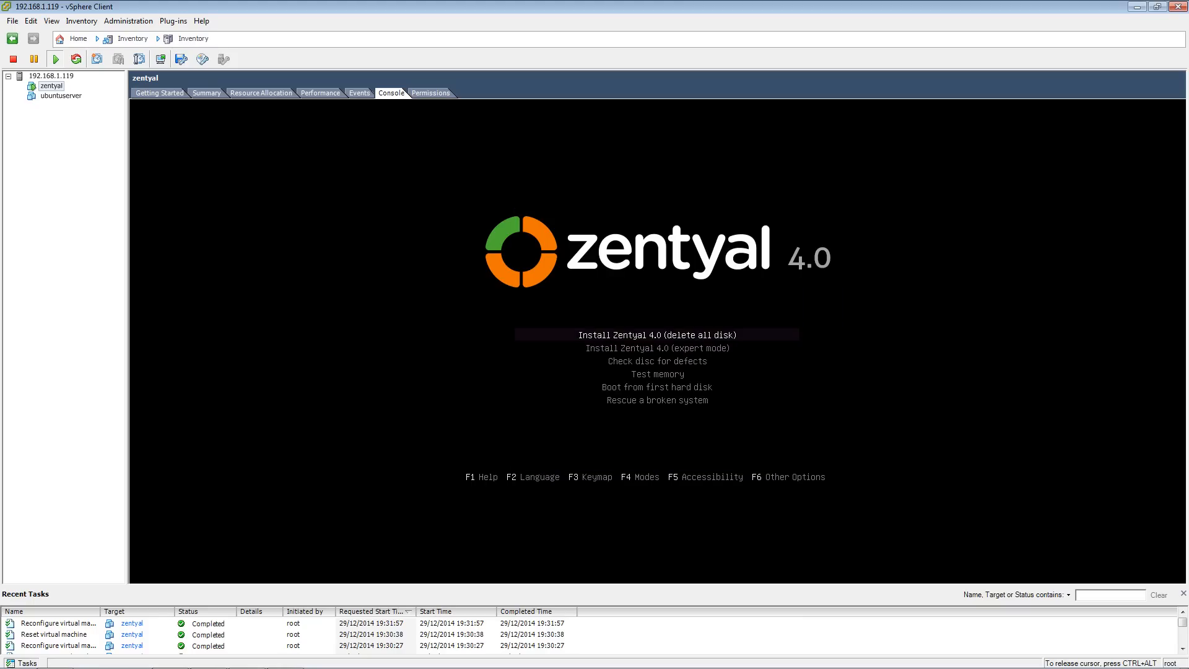
{"action": "key", "text": "Down"}
{"action": "key", "text": "Up"}
{"action": "key", "text": "Return"}
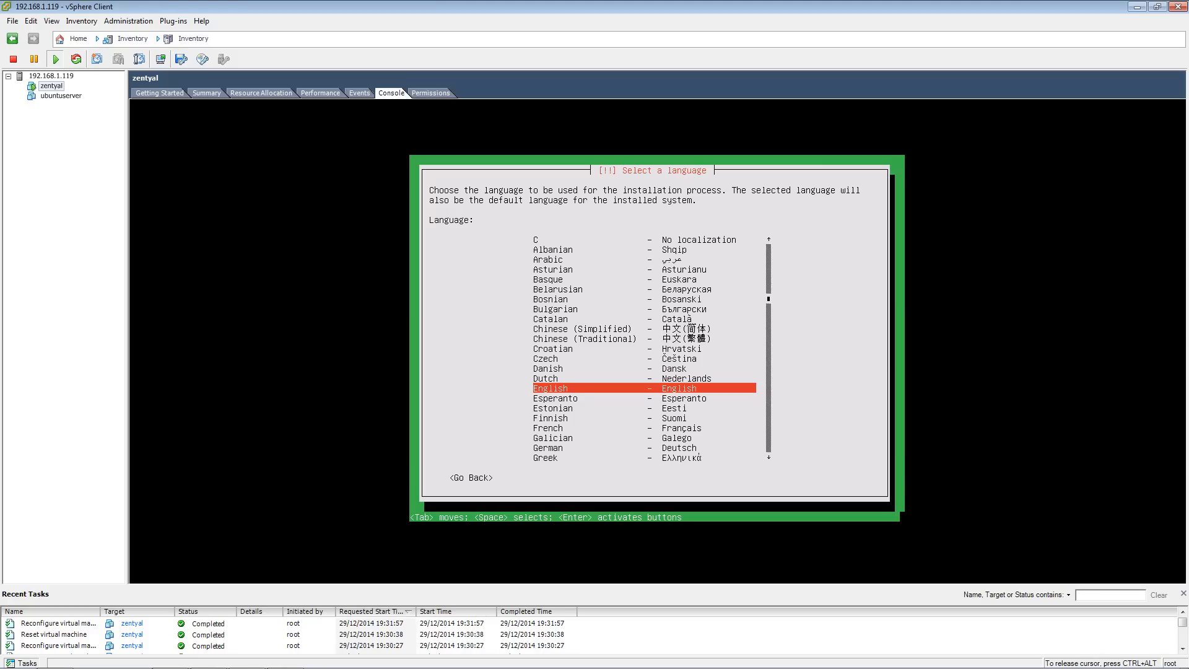
- Select English as the installation language and United Kingdom as the location
{"action": "key", "text": "Up"}
{"action": "key", "text": "Down"}
{"action": "key", "text": "Return"}
{"action": "key", "text": "Up"}
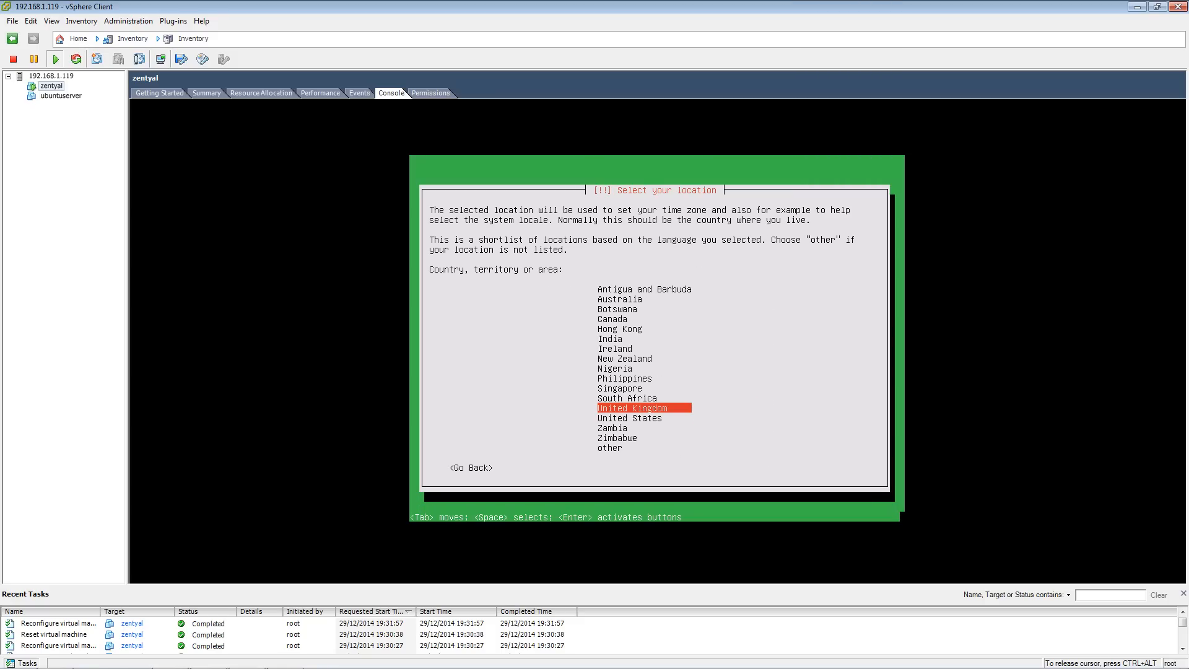
{"action": "key", "text": "Return"}
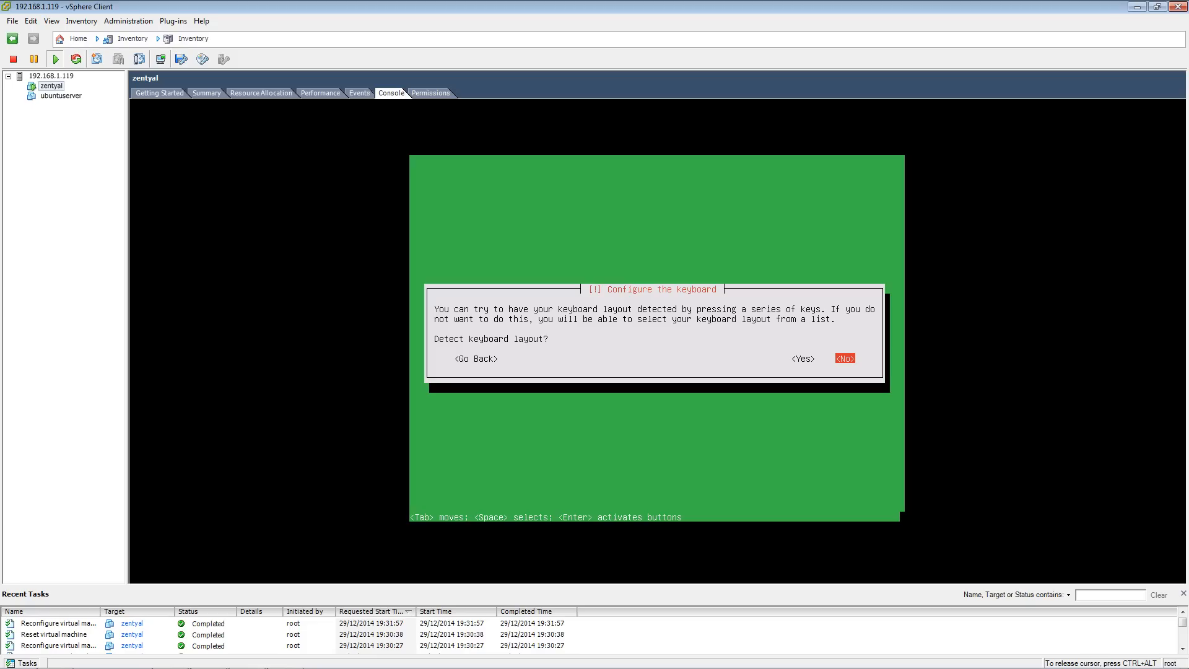
- Detect the keyboard layout by answering the key prompts and accept the detected gb layout
{"action": "key", "text": "Left"}
{"action": "key", "text": "Return"}
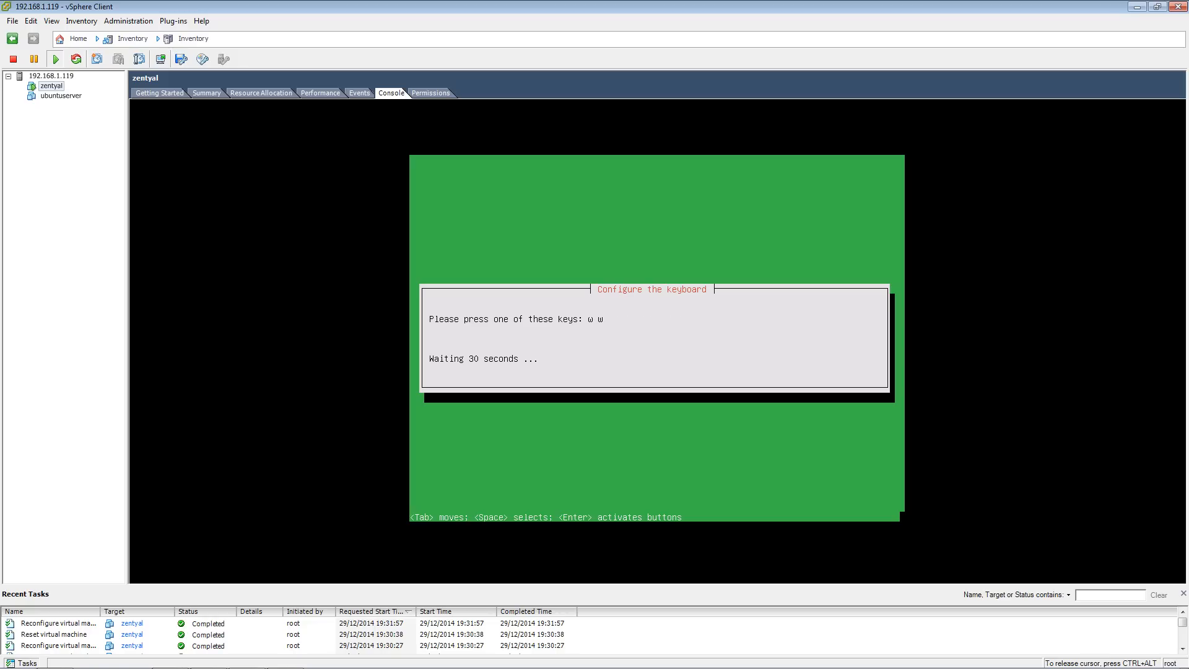
{"action": "key", "text": "w"}
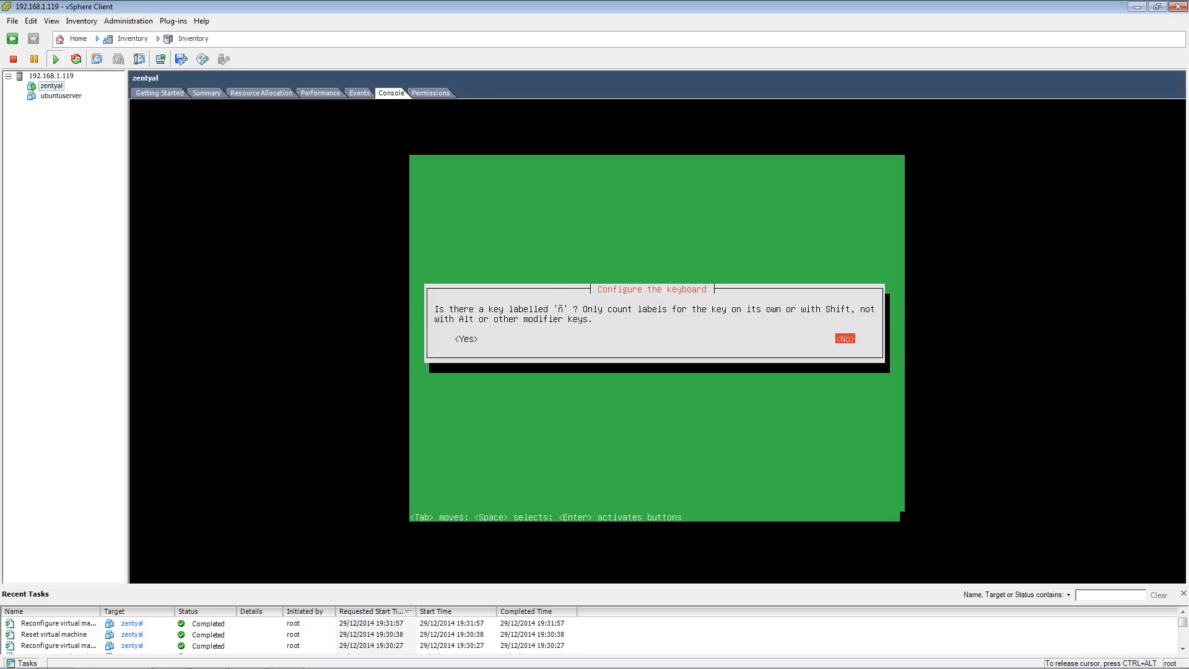
{"action": "key", "text": "Tab"}
{"action": "key", "text": "Return"}
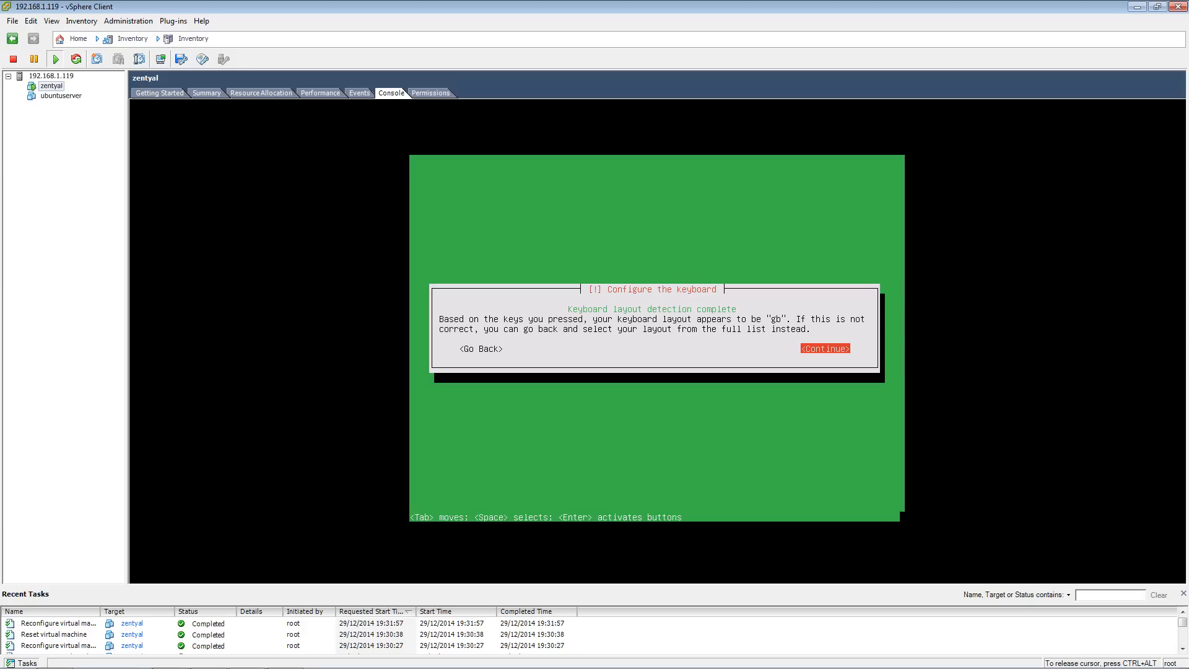
{"action": "key", "text": "Return"}
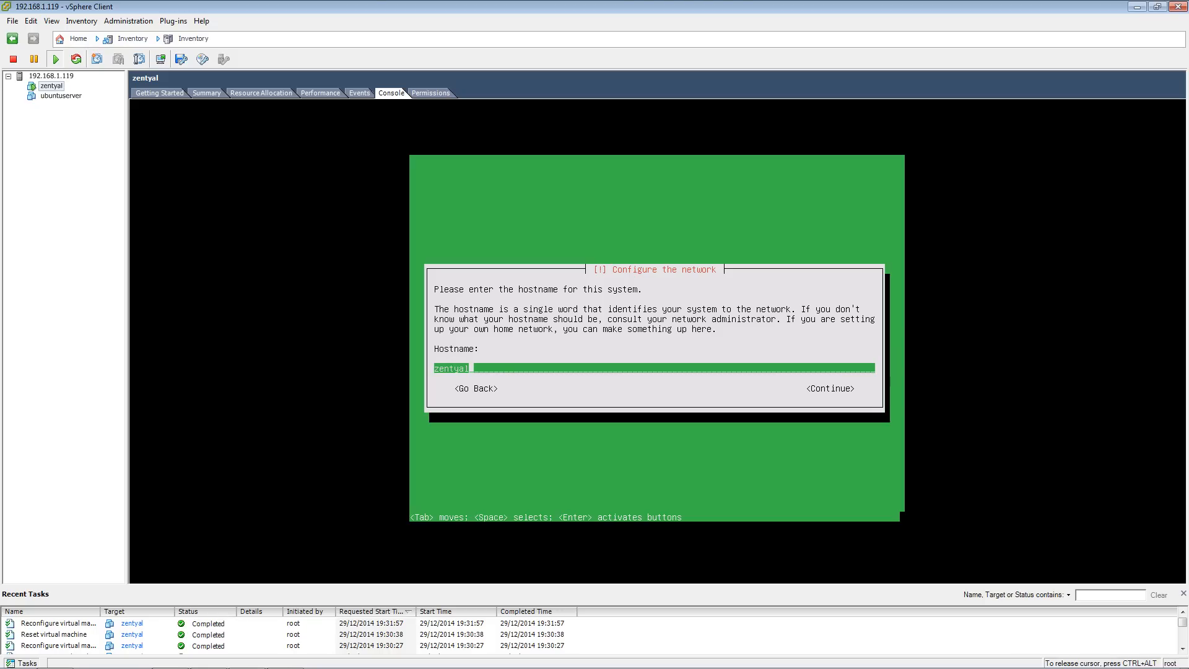
- Change the hostname, replacing its last three characters with home, and continue
{"action": "key", "text": "BackSpace"}
{"action": "key", "text": "BackSpace"}
{"action": "key", "text": "BackSpace"}
{"action": "key", "text": "BackSpace"}
{"action": "key", "text": "BackSpace"}
{"action": "key", "text": "BackSpace"}
{"action": "key", "text": "BackSpace"}
{"action": "type", "text": "home"}
{"action": "key", "text": "Tab"}
{"action": "key", "text": "Return"}
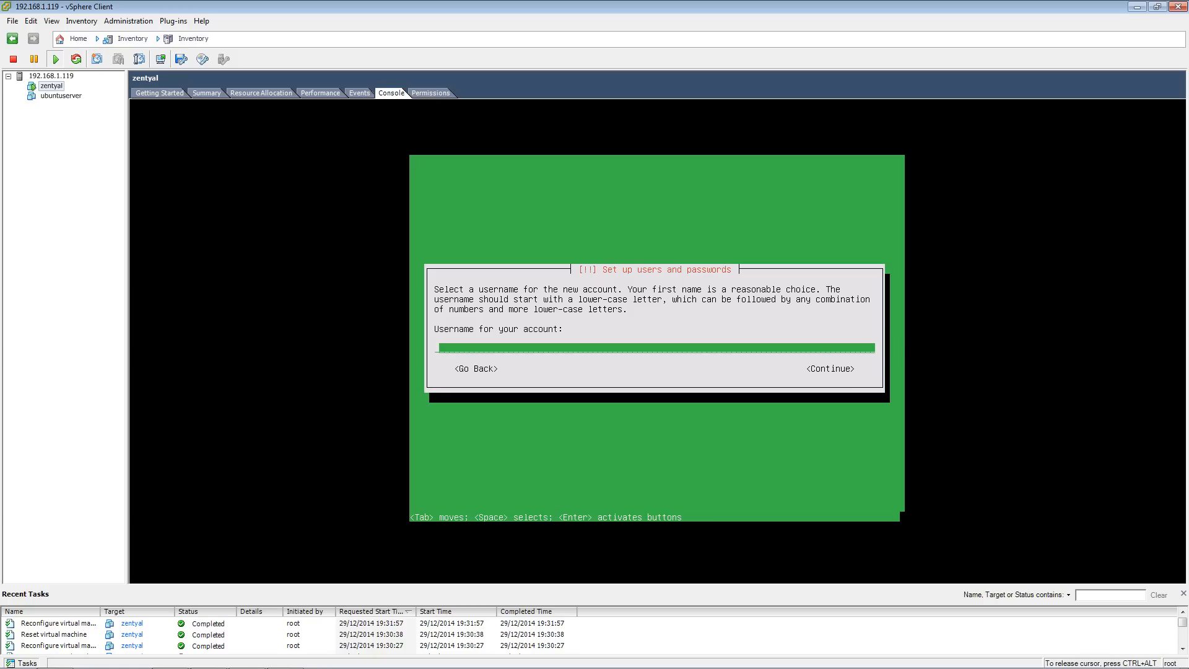
- Try to set the new account's username to admin
{"action": "type", "text": "admin"}
{"action": "key", "text": "Tab"}
{"action": "key", "text": "Return"}
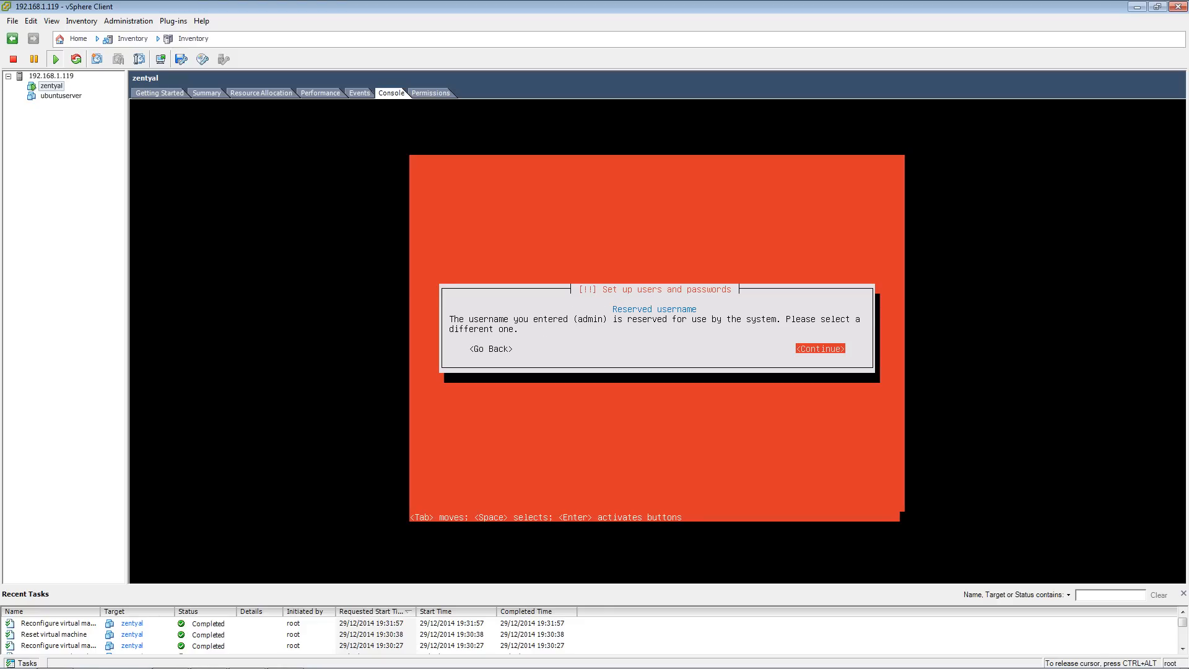
{"action": "key", "text": "Return"}
- Set the new account's username to homeserver and continue
{"action": "key", "text": "BackSpace"}
{"action": "key", "text": "BackSpace"}
{"action": "key", "text": "BackSpace"}
{"action": "key", "text": "BackSpace"}
{"action": "key", "text": "BackSpace"}
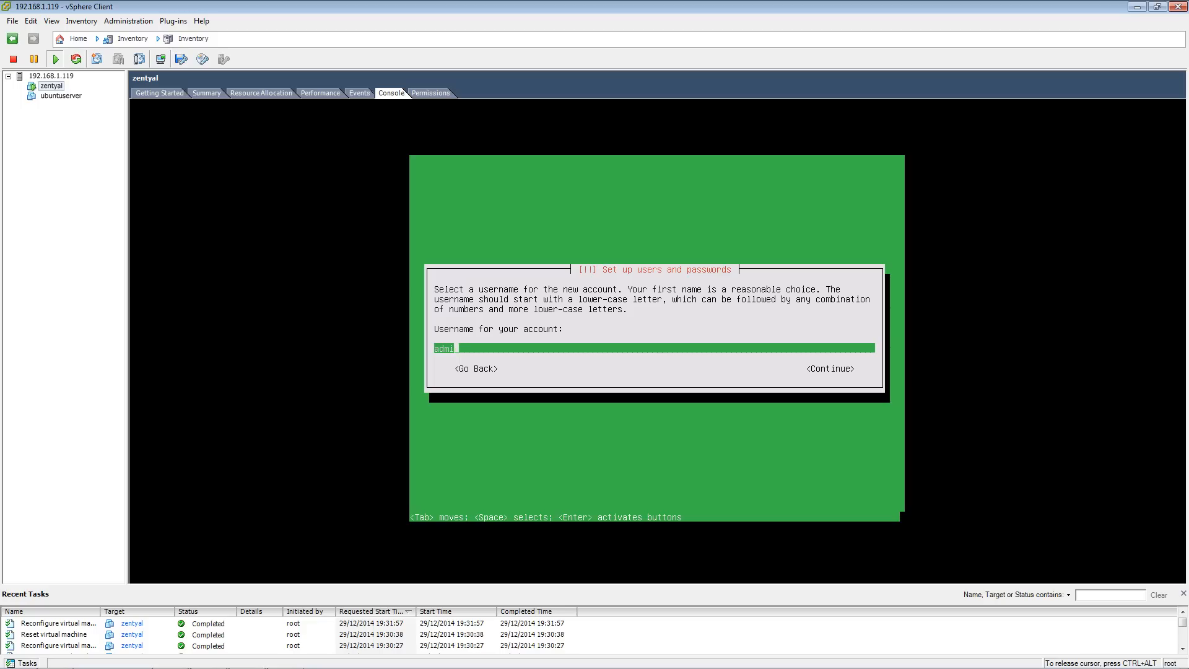
{"action": "type", "text": "homeserver"}
{"action": "key", "text": "Tab"}
{"action": "key", "text": "Return"}
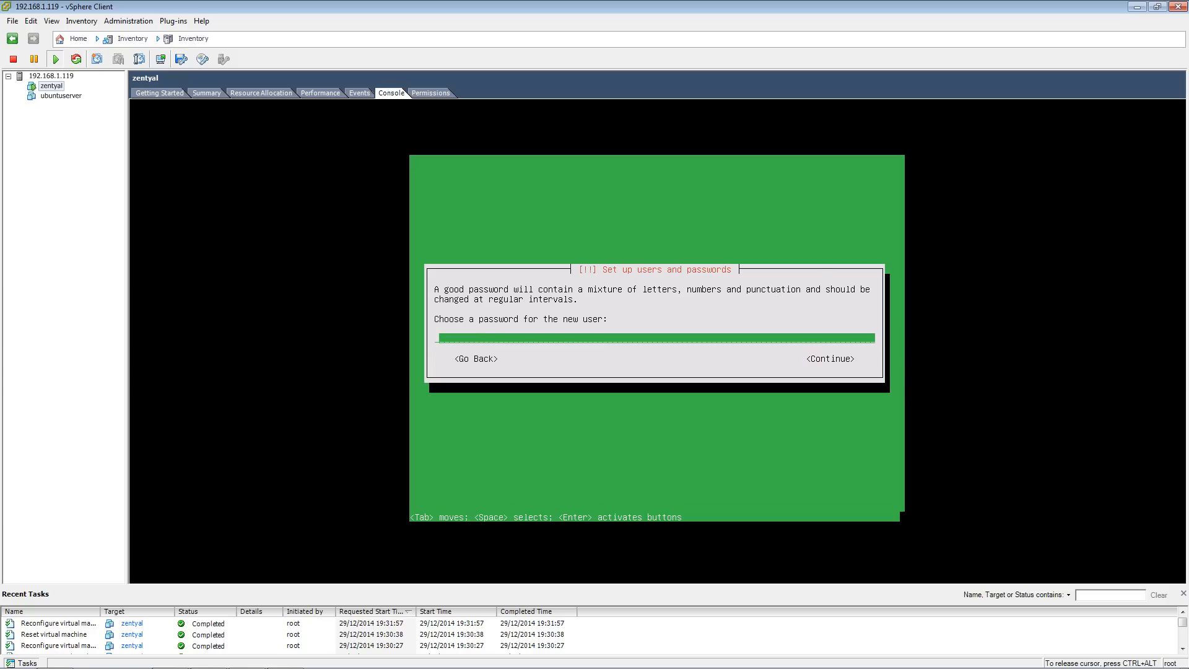
- Enter the new user's password and re-enter it to verify
{"action": "type", "text": "**********"}
{"action": "key", "text": "Tab"}
{"action": "key", "text": "Return"}
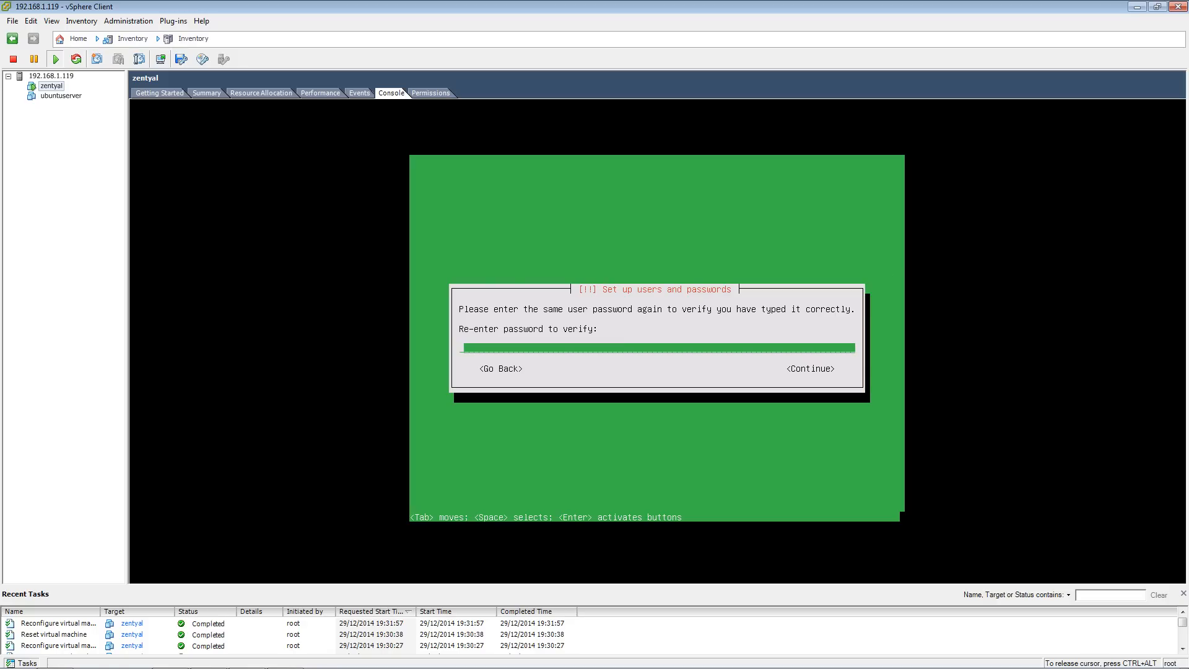
{"action": "type", "text": "**********"}
{"action": "key", "text": "Tab"}
{"action": "key", "text": "Return"}
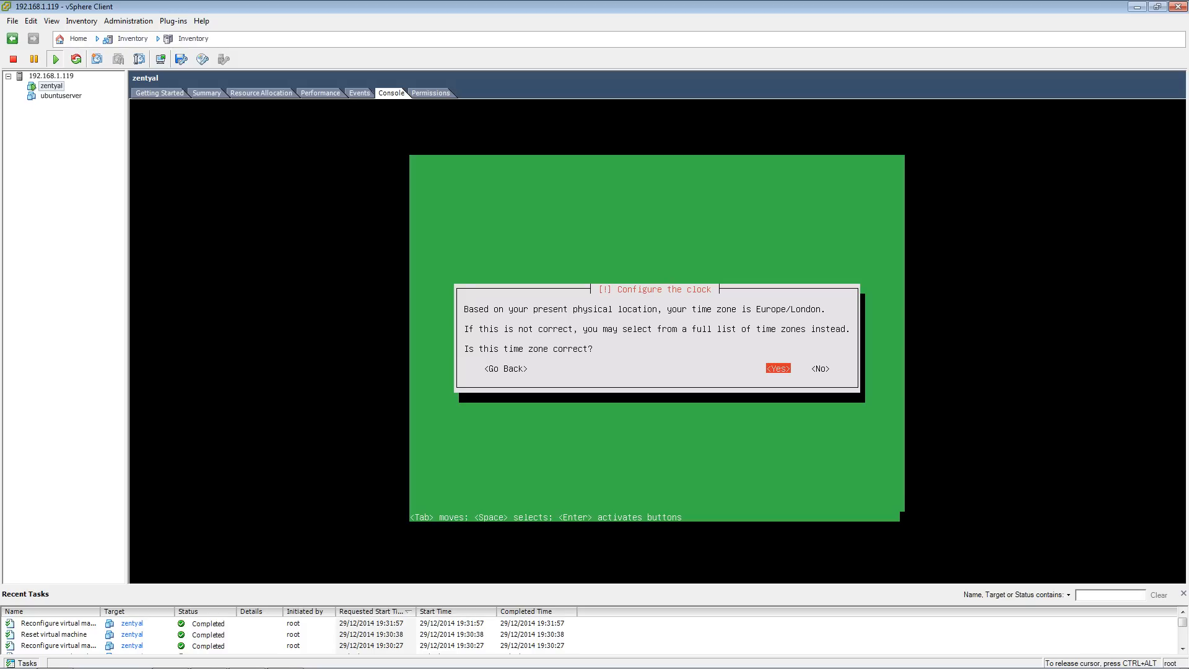
- Confirm Europe/London as the time zone
{"action": "key", "text": "Return"}
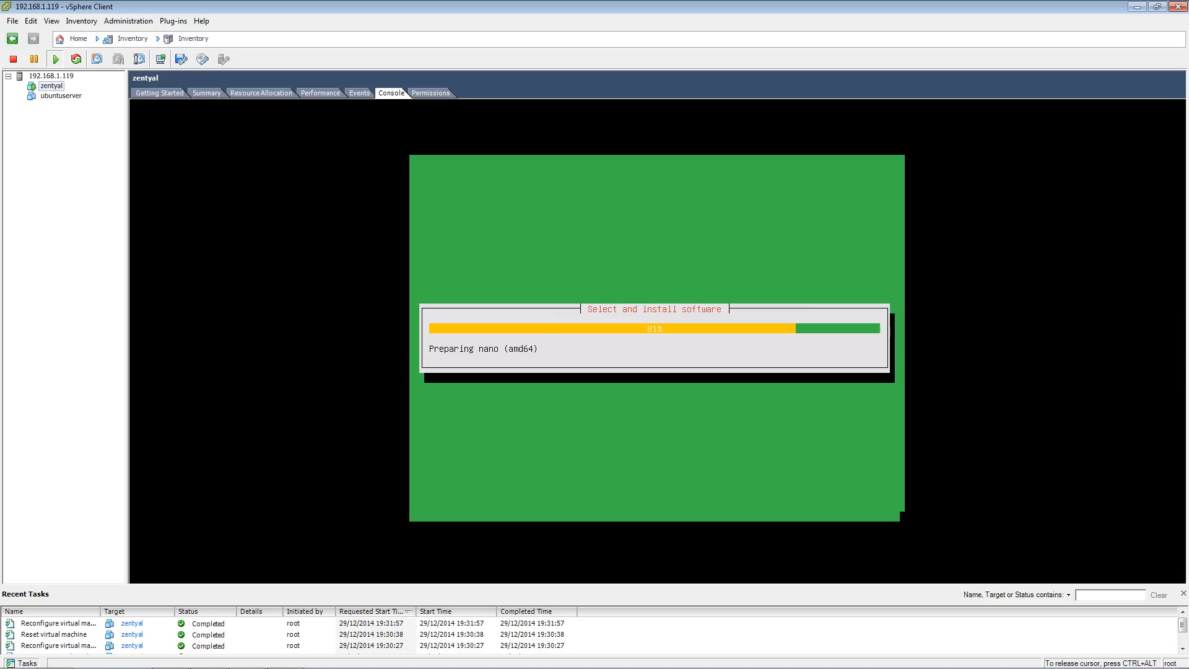
{"action": "key", "text": "ctrl+alt"}
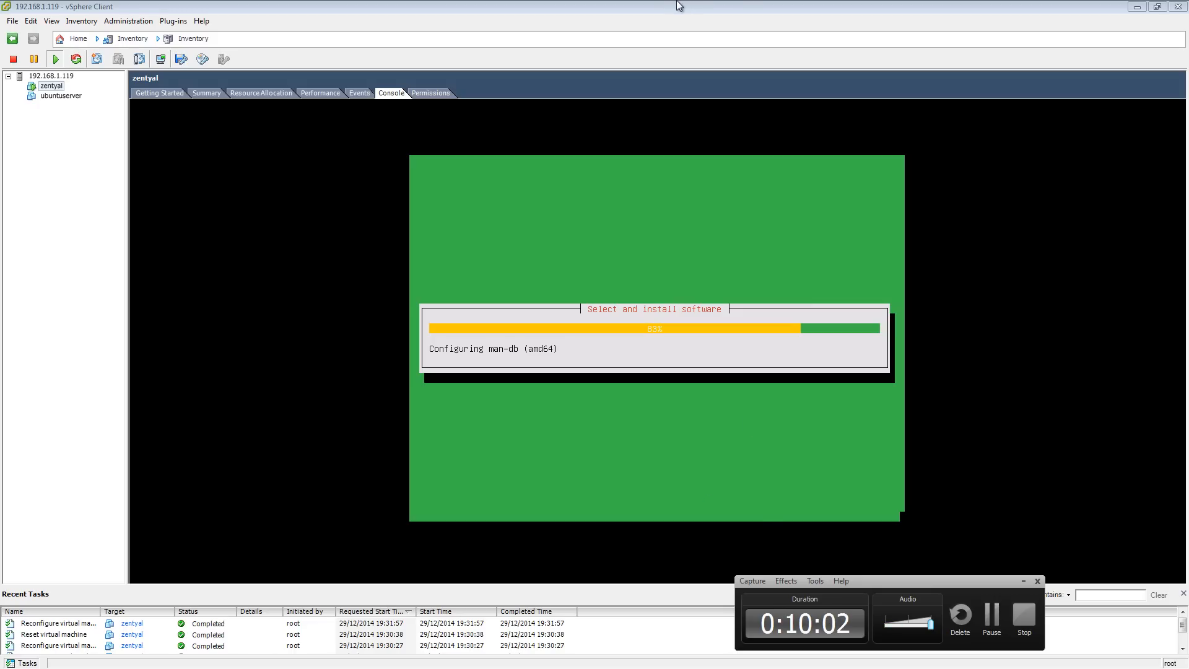
- Finish the installation and continue to boot into the new system
{"action": "left_click", "coordinate": [728, 487]}
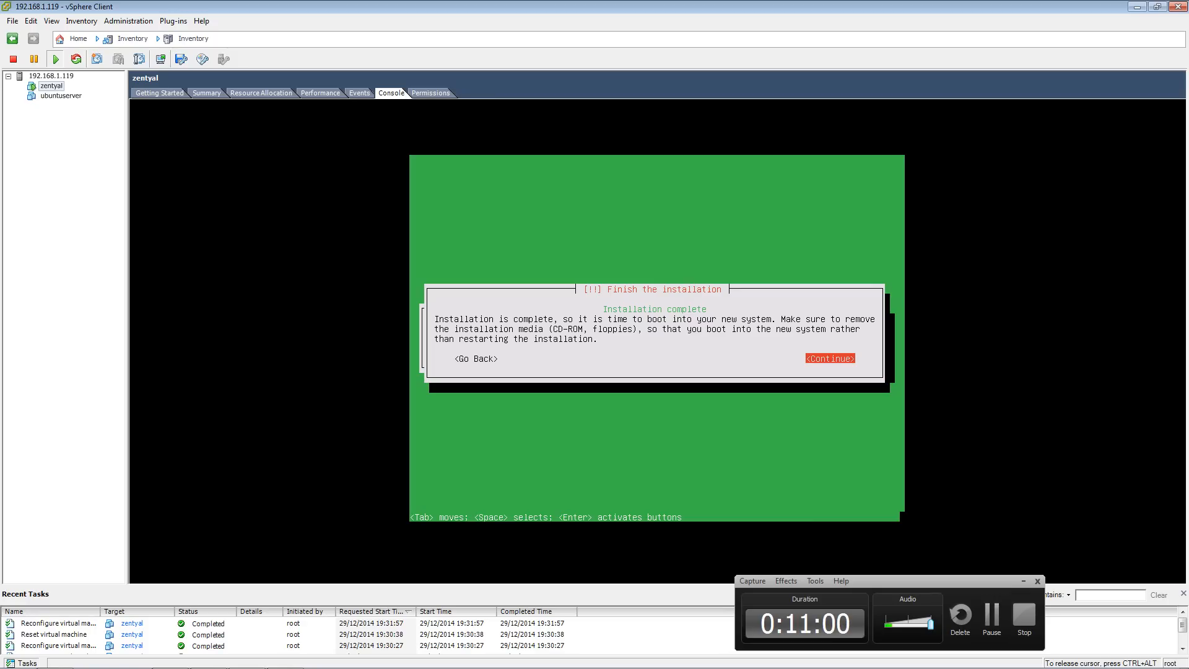
{"action": "key", "text": "Return"}
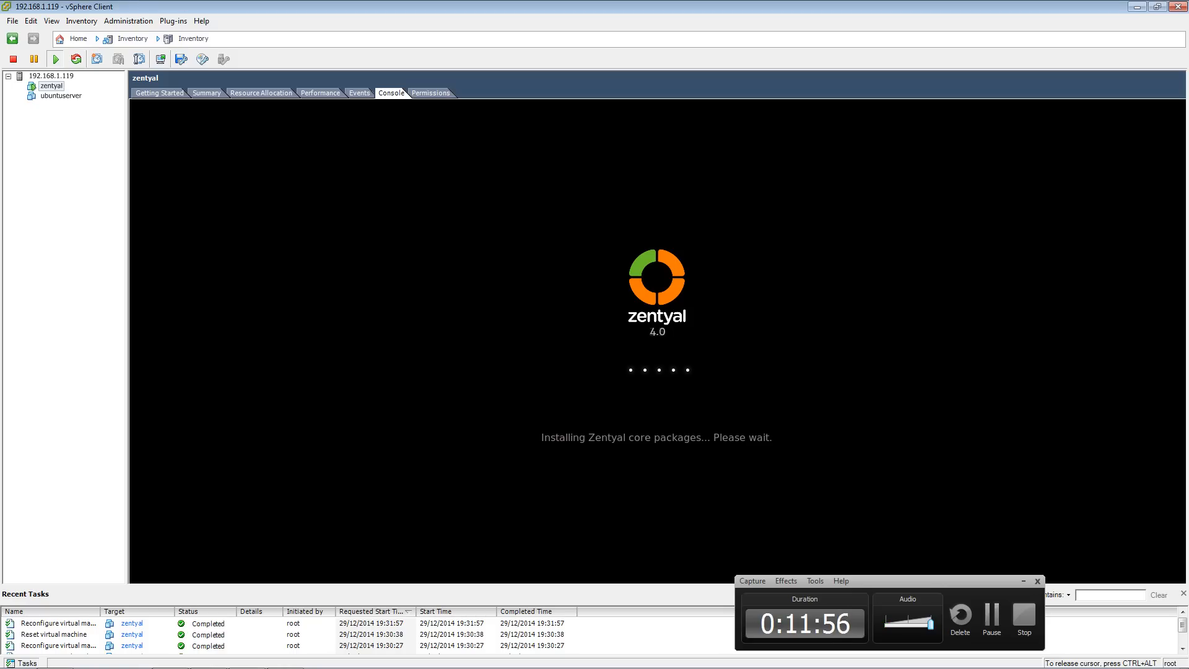
{"action": "key", "text": "ctrl+alt"}
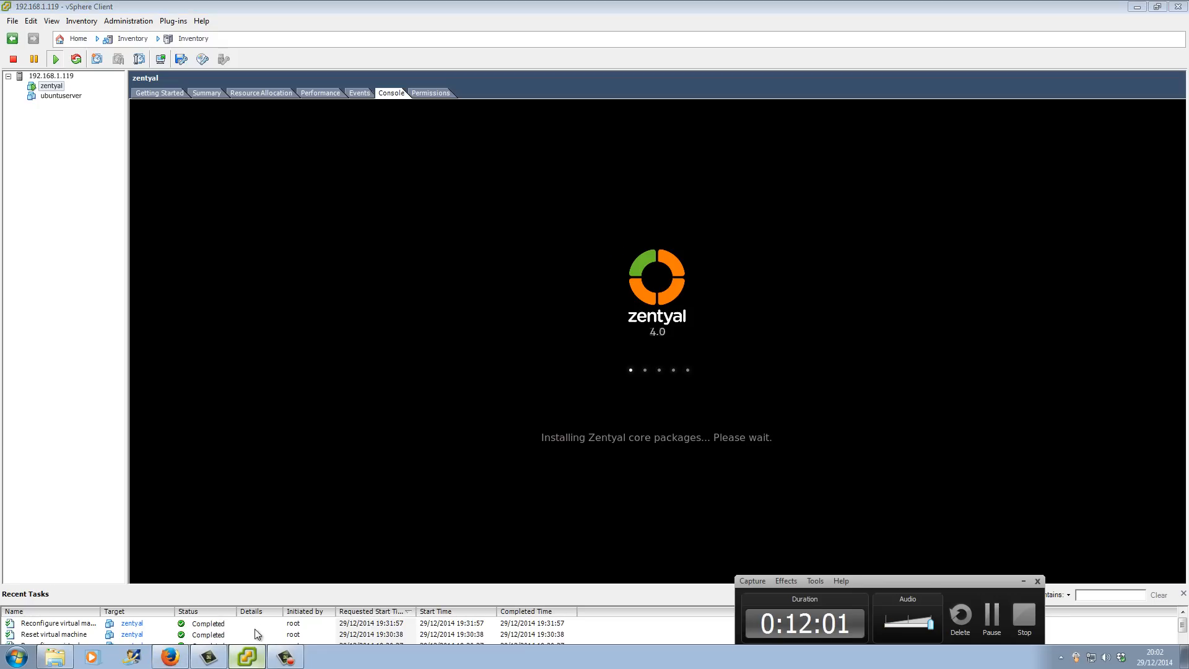
{"action": "left_click", "coordinate": [248, 662]}
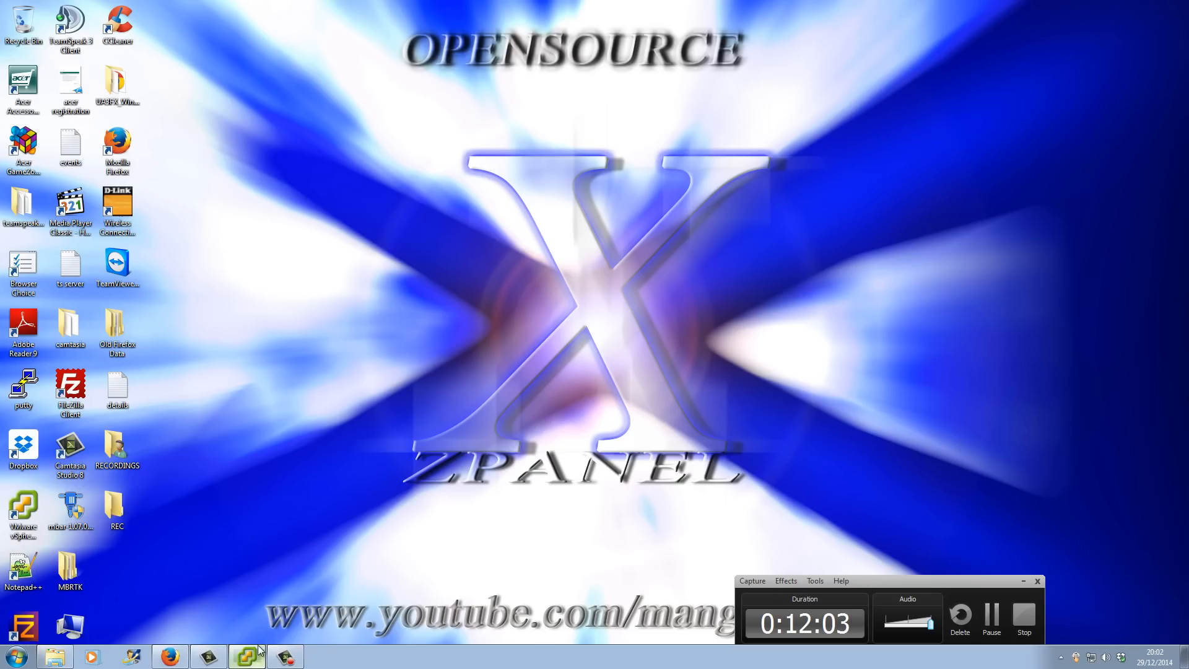
{"action": "left_click", "coordinate": [248, 658]}
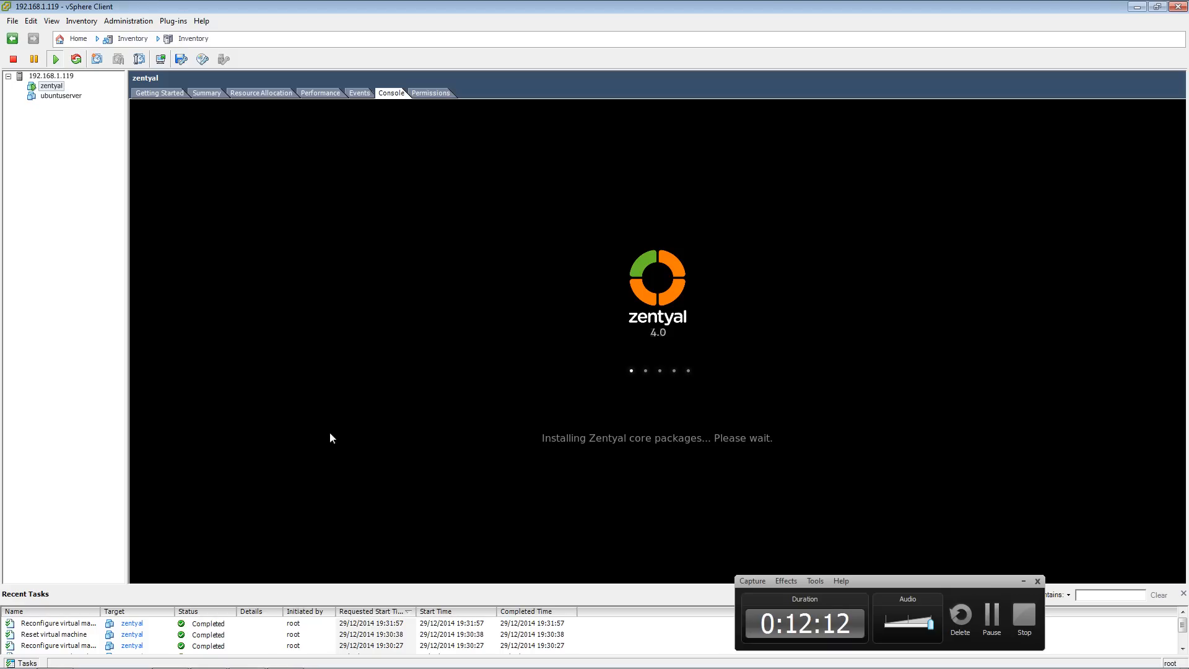
{"action": "left_click_drag", "start_coordinate": [917, 581], "coordinate": [972, 585]}
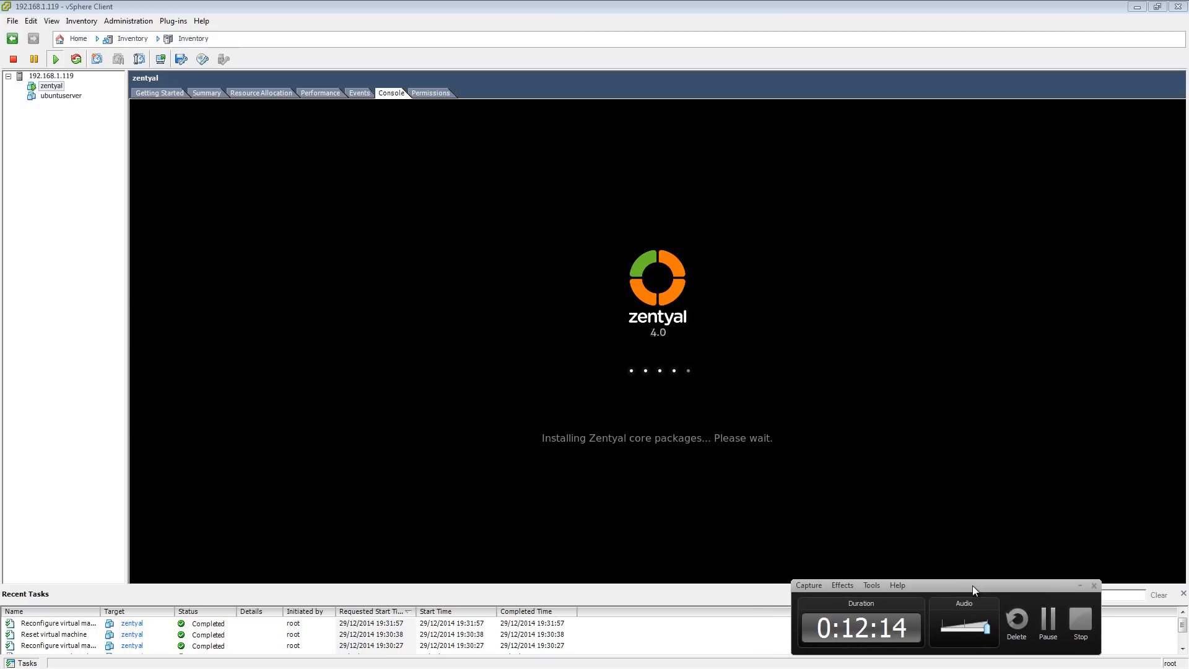
{"action": "left_click", "coordinate": [1079, 584]}
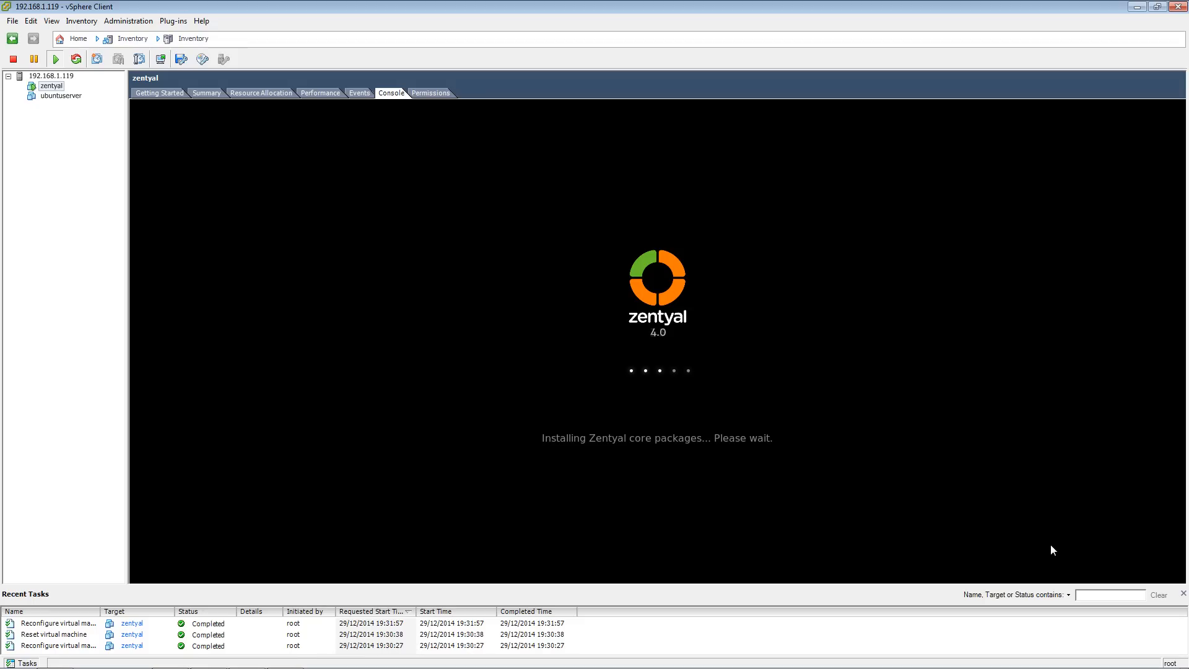
{"action": "mouse_move", "coordinate": [205, 666]}
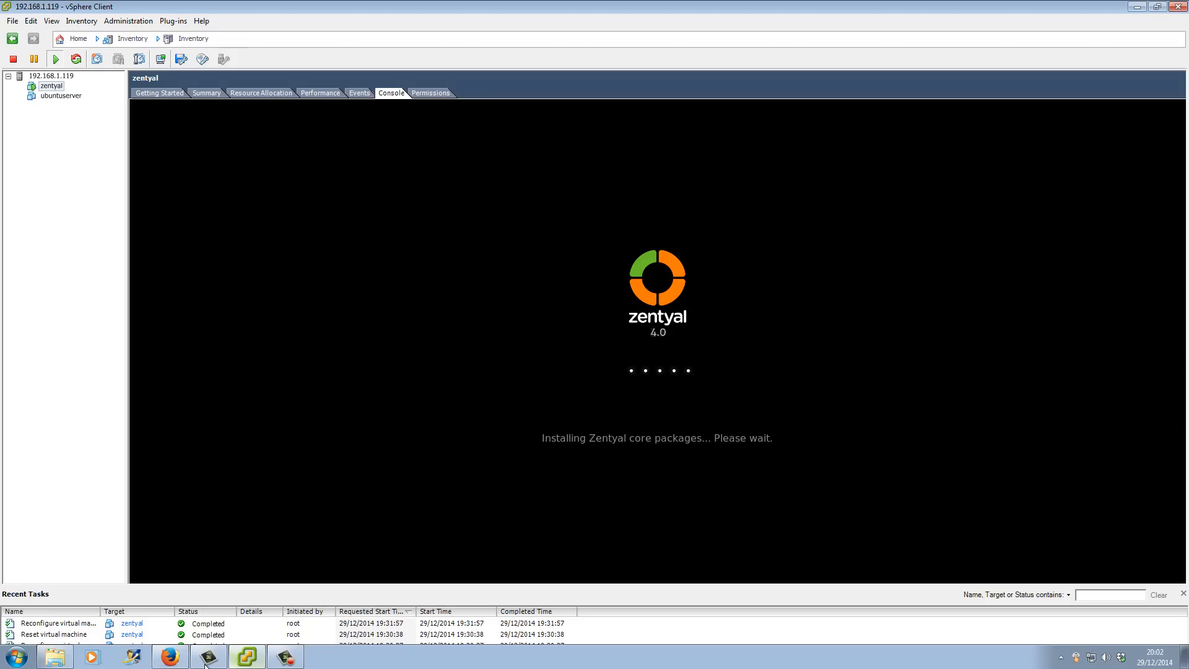
- Open a new browser tab on the host and go to 192.168.1.157
{"action": "left_click", "coordinate": [170, 656]}
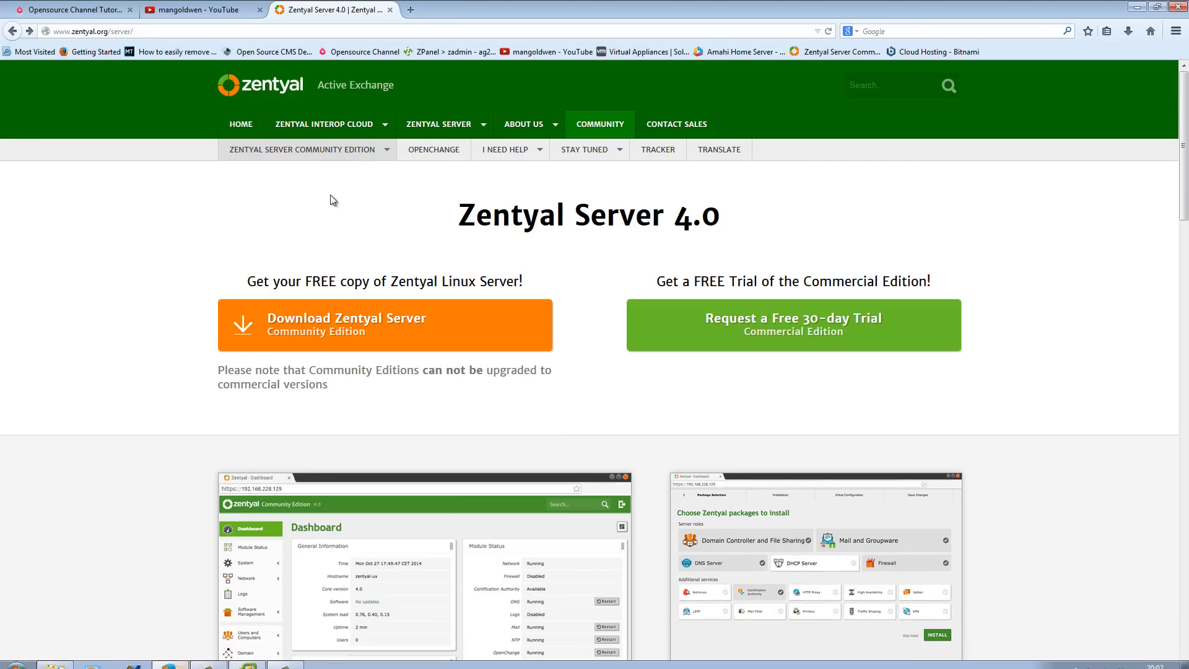
{"action": "left_click", "coordinate": [410, 10]}
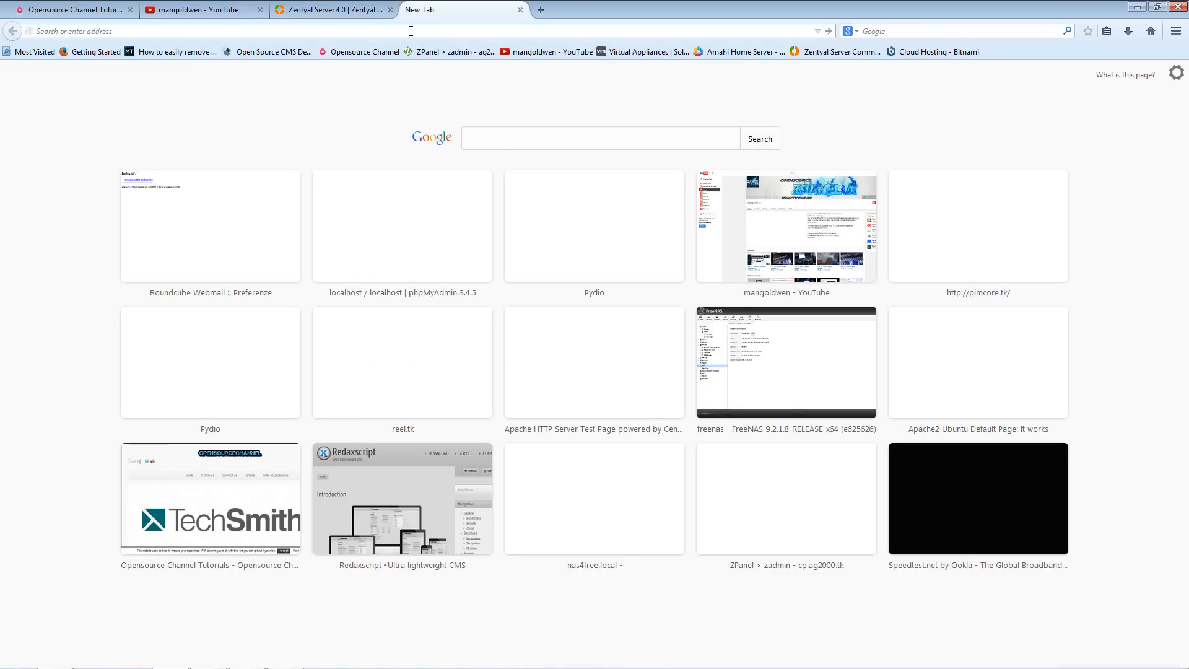
{"action": "type", "text": "192.168"}
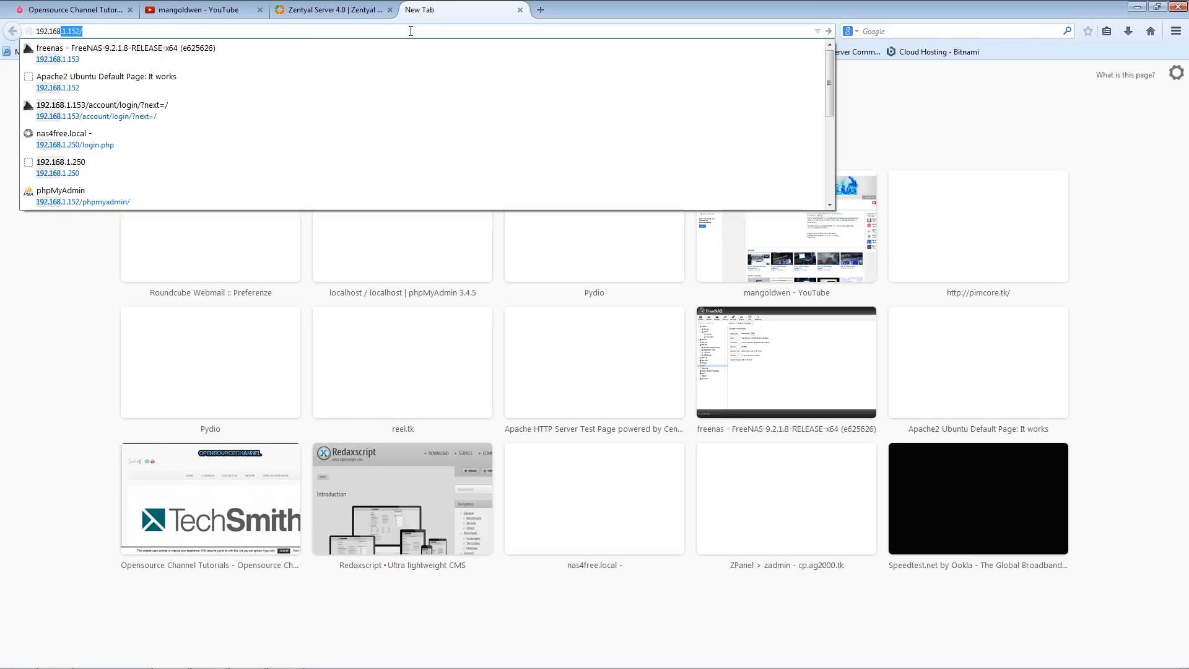
{"action": "type", "text": ".1.157"}
{"action": "key", "text": "Return"}
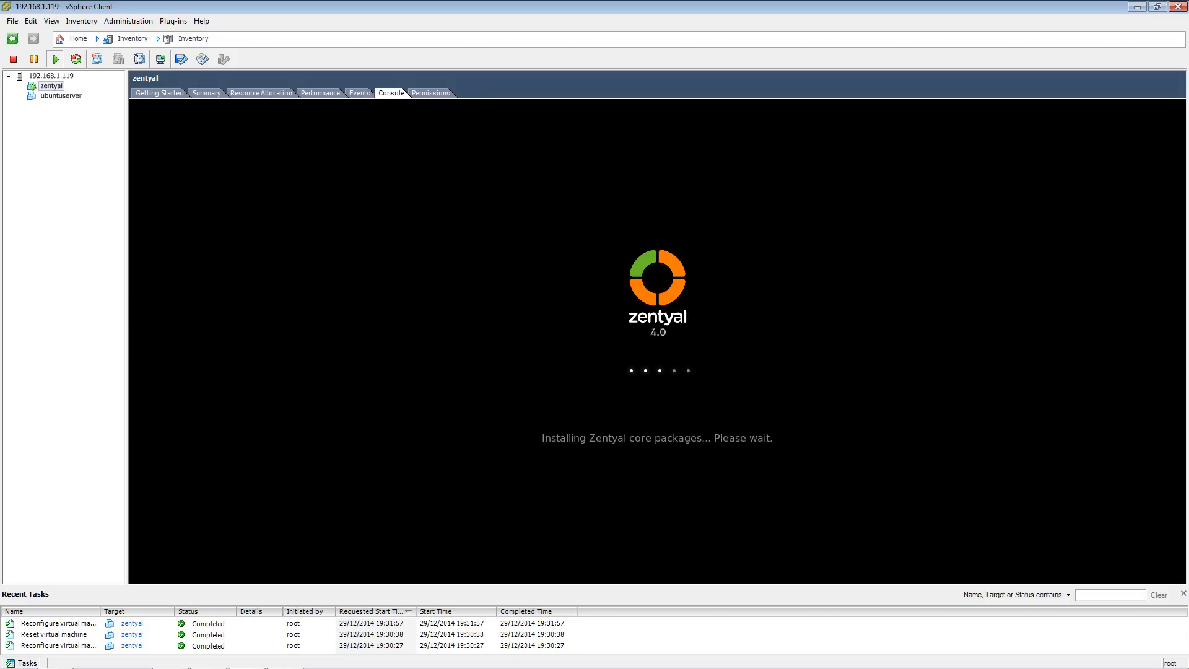
- Log in to the Zentyal web interface inside the virtual machine as homeserver with the account password
{"action": "mouse_move", "coordinate": [366, 668]}
{"action": "mouse_move", "coordinate": [285, 666]}
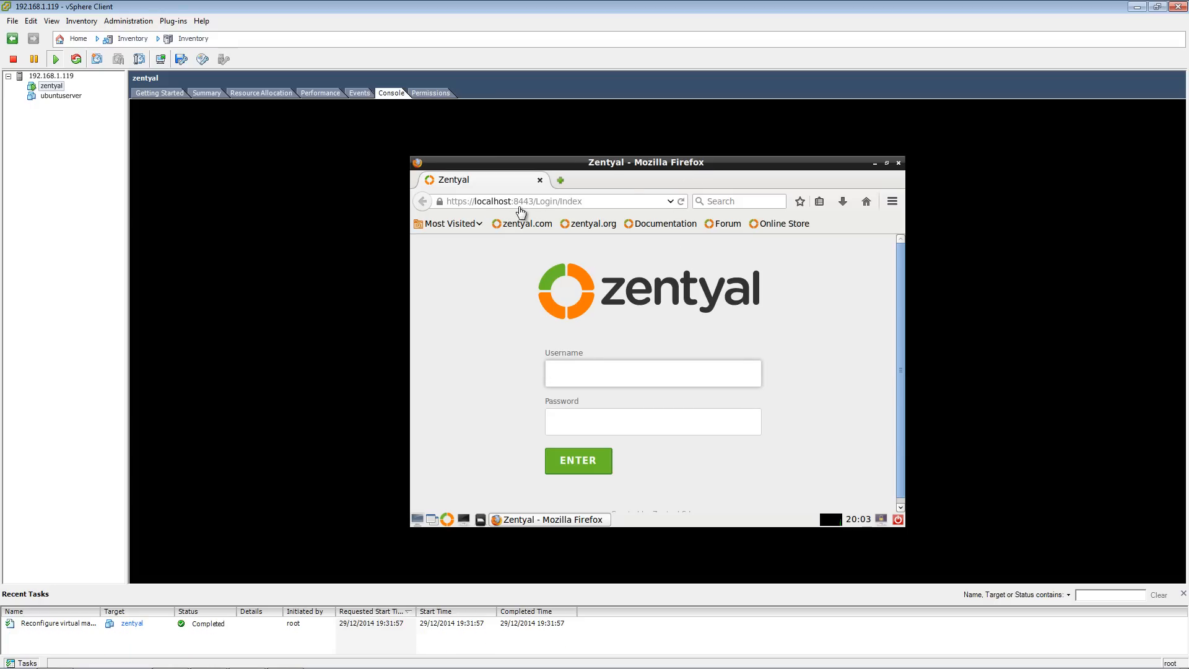
{"action": "left_click", "coordinate": [573, 373]}
{"action": "type", "text": "holmeser"}
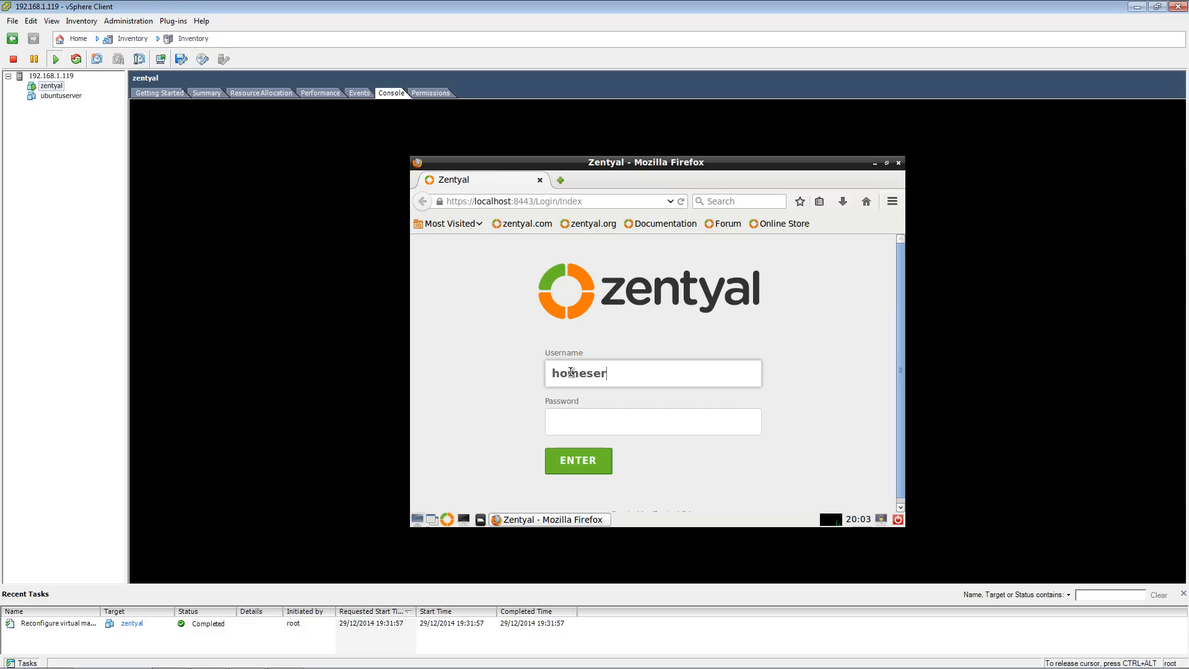
{"action": "type", "text": "ver"}
{"action": "key", "text": "Tab"}
{"action": "type", "text": "*******"}
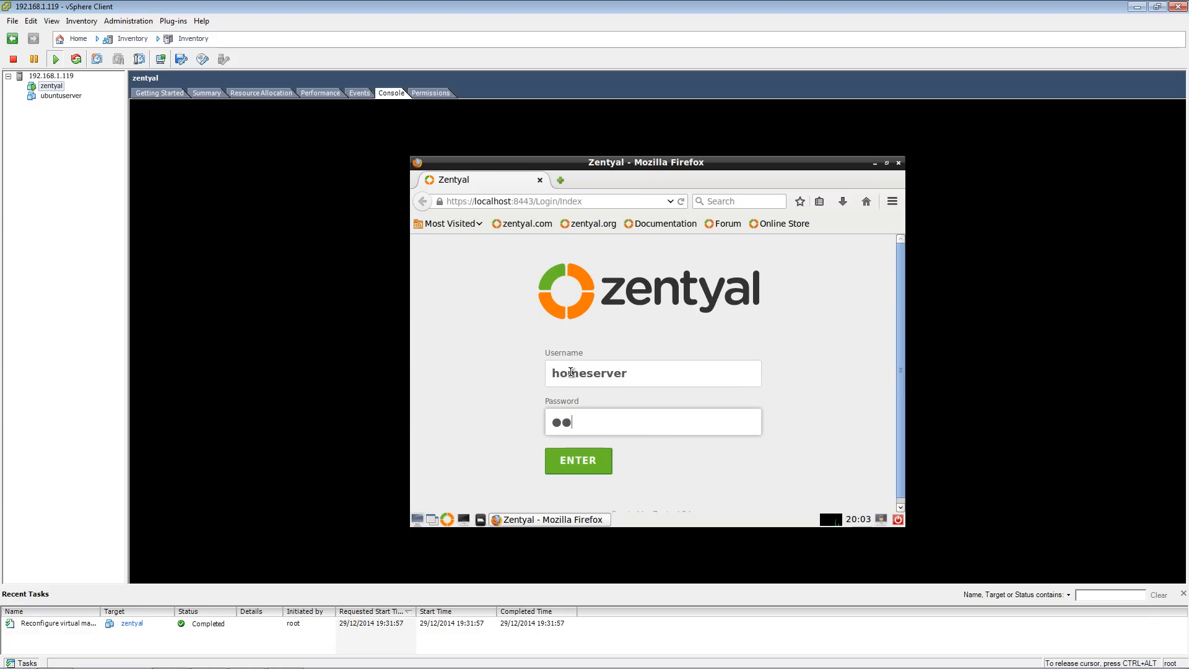
{"action": "type", "text": "***"}
{"action": "left_click", "coordinate": [586, 462]}
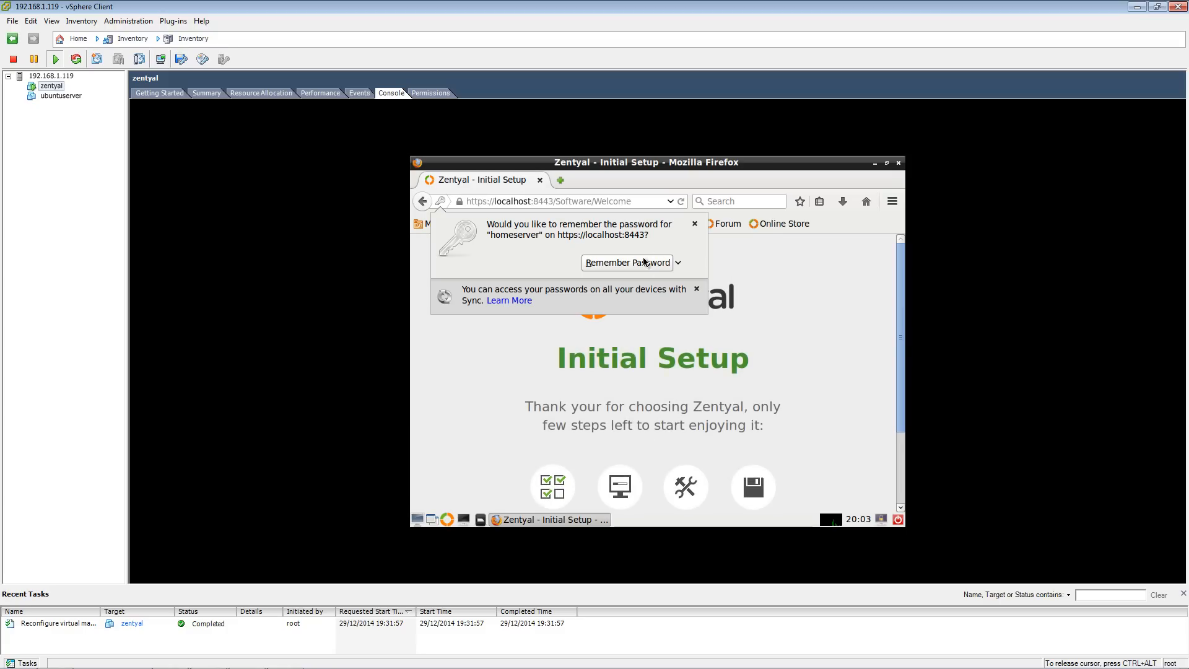
- Save the login password in the browser and continue past the Initial Setup welcome page to package selection
{"action": "left_click", "coordinate": [640, 264]}
{"action": "scroll", "coordinate": [779, 334], "scroll_direction": "down", "scroll_amount": 3}
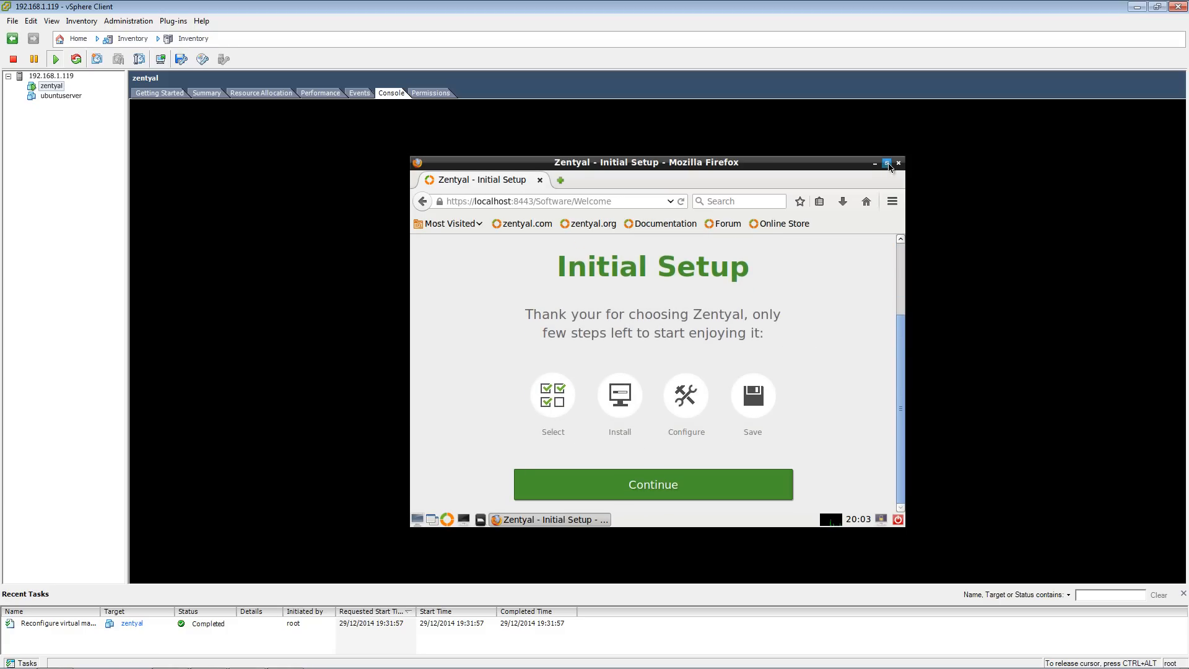
{"action": "key", "text": "ctrl+alt"}
{"action": "left_click", "coordinate": [57, 21]}
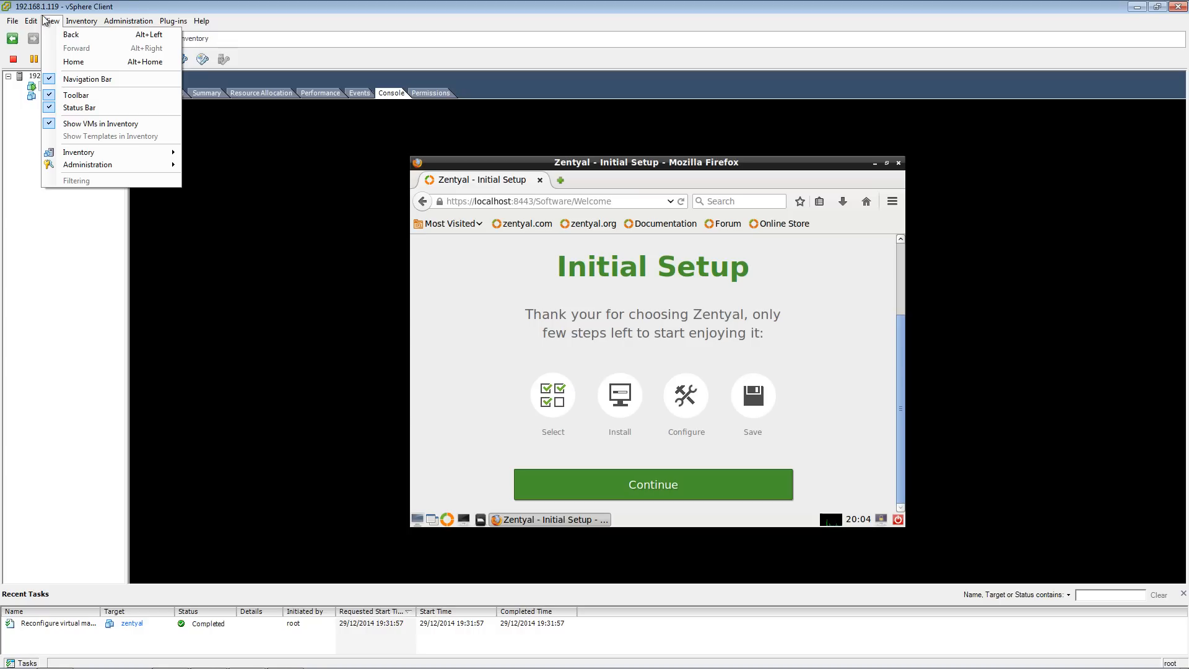
{"action": "left_click", "coordinate": [131, 23]}
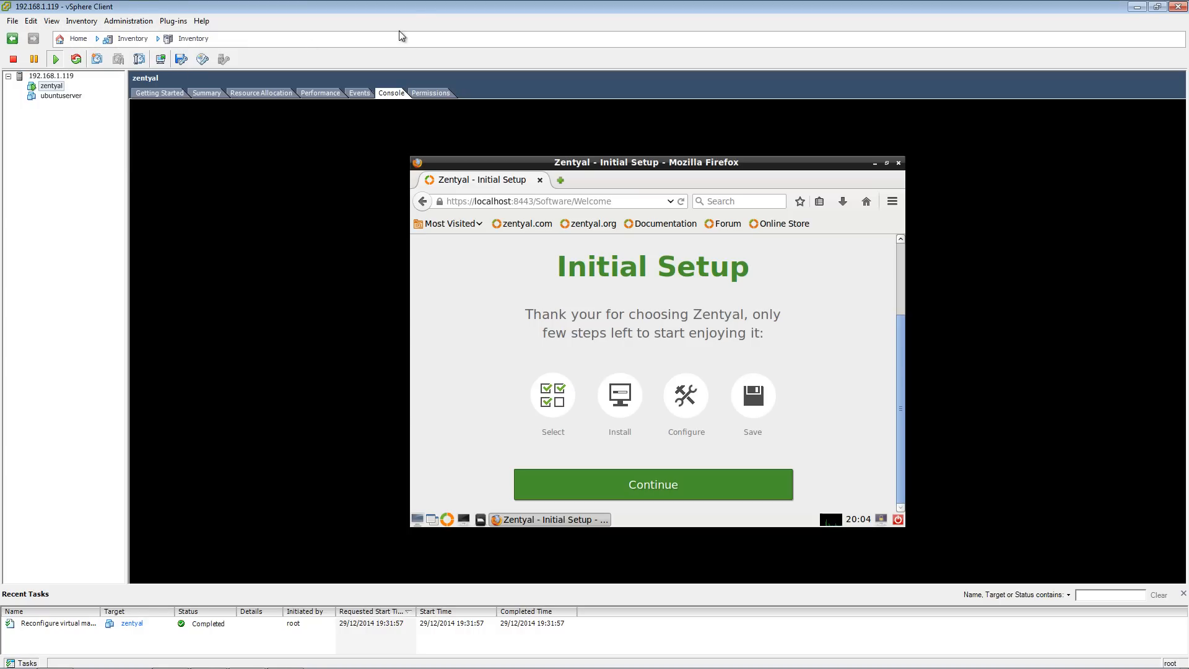
{"action": "left_click", "coordinate": [672, 489]}
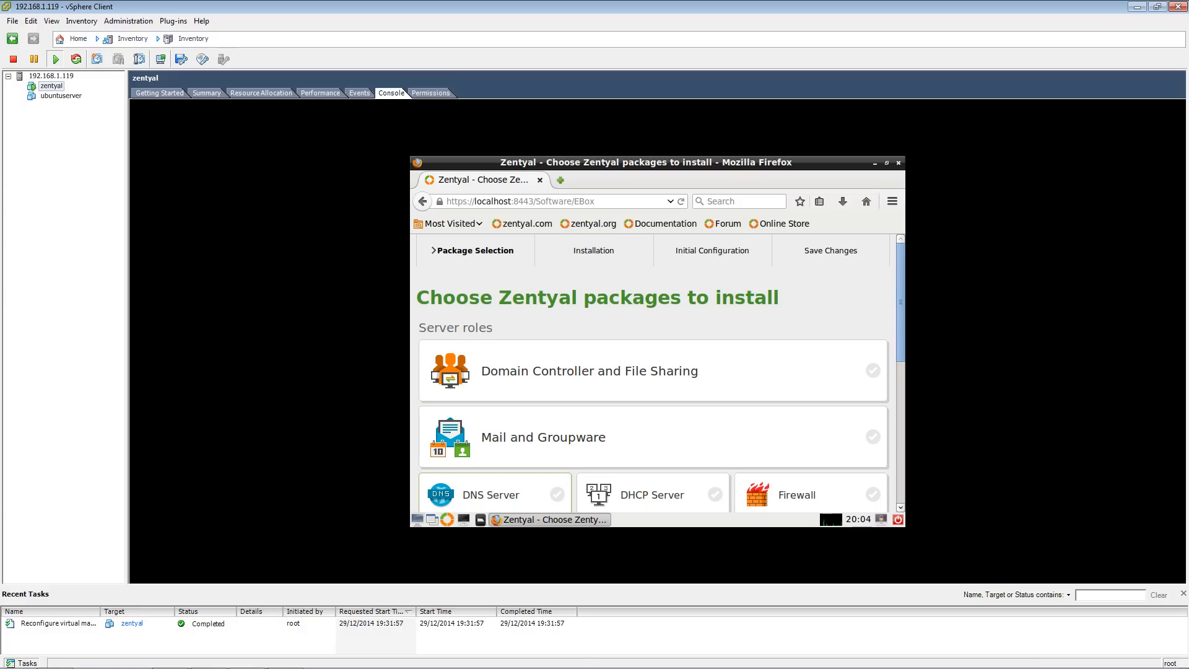
- Reload the 192.168.1.157 page in the host browser
{"action": "mouse_move", "coordinate": [252, 666]}
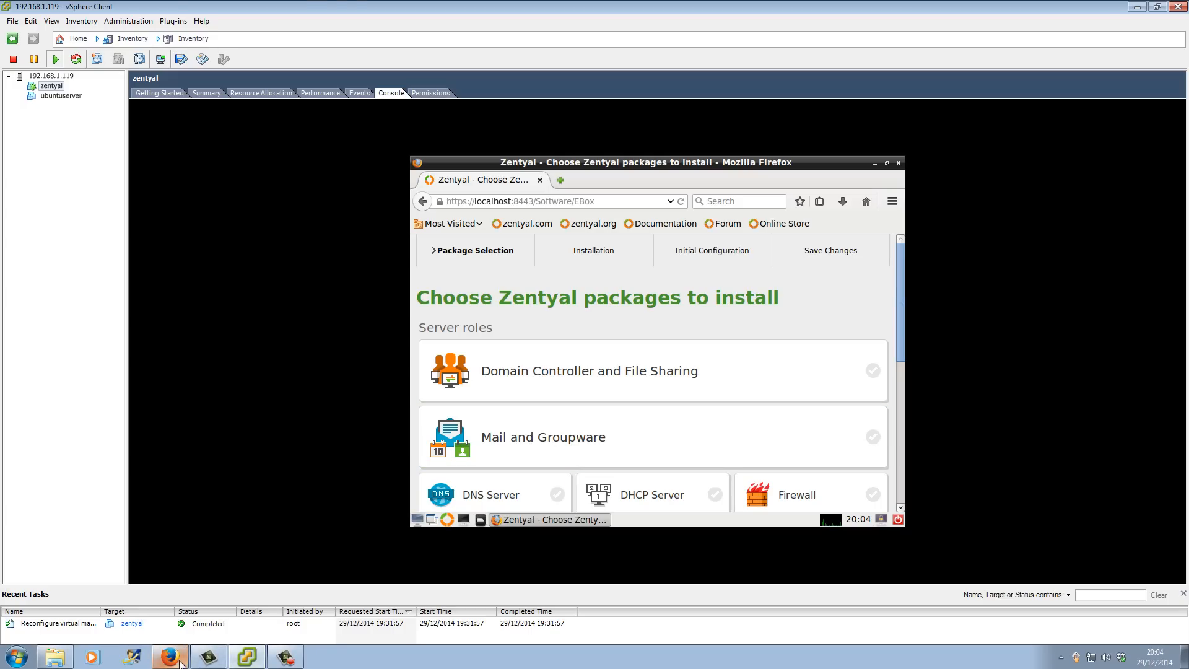
{"action": "mouse_move", "coordinate": [180, 664]}
{"action": "left_click", "coordinate": [211, 623]}
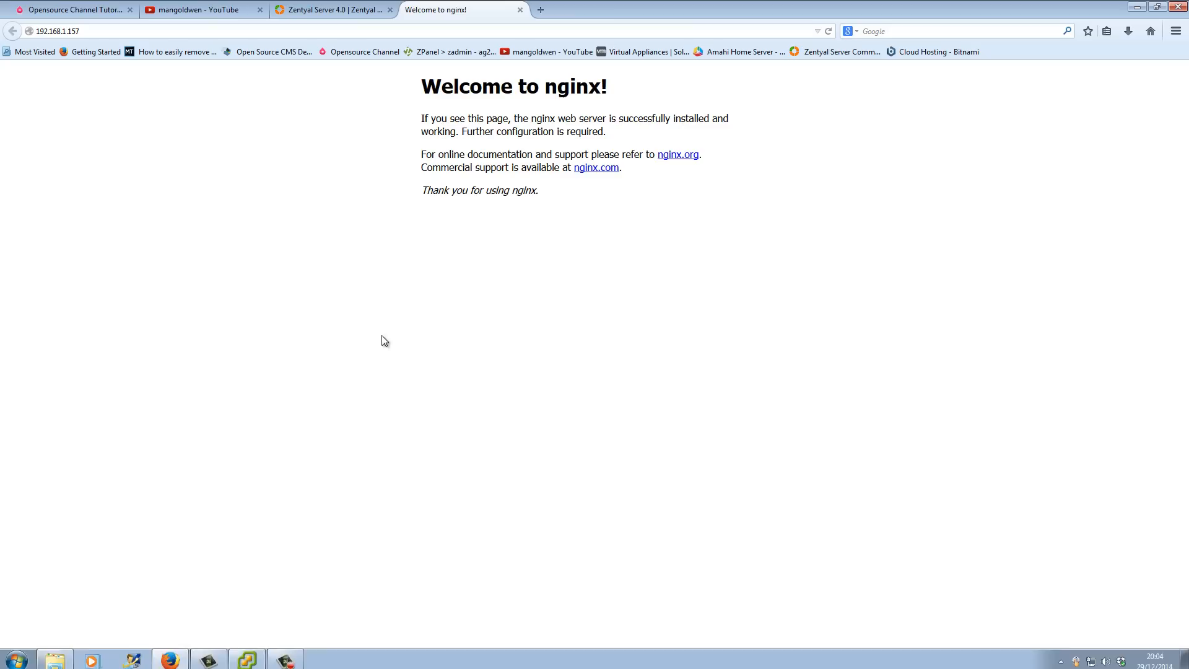
{"action": "left_click", "coordinate": [828, 31]}
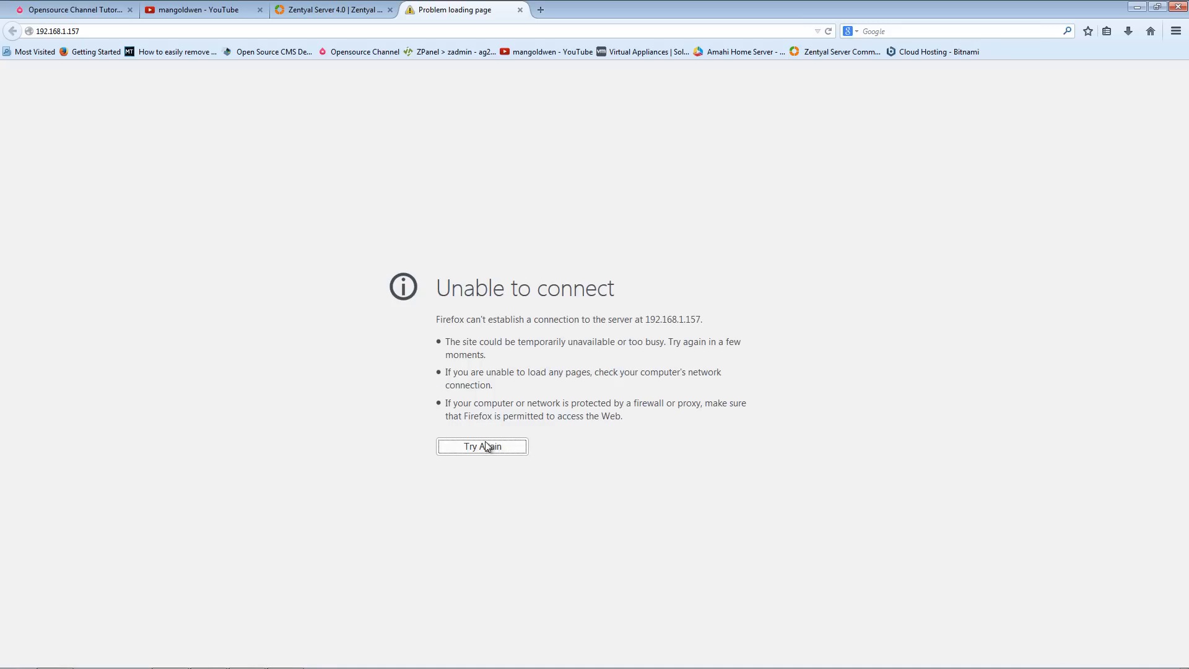
{"action": "left_click", "coordinate": [347, 9]}
{"action": "left_click", "coordinate": [432, 9]}
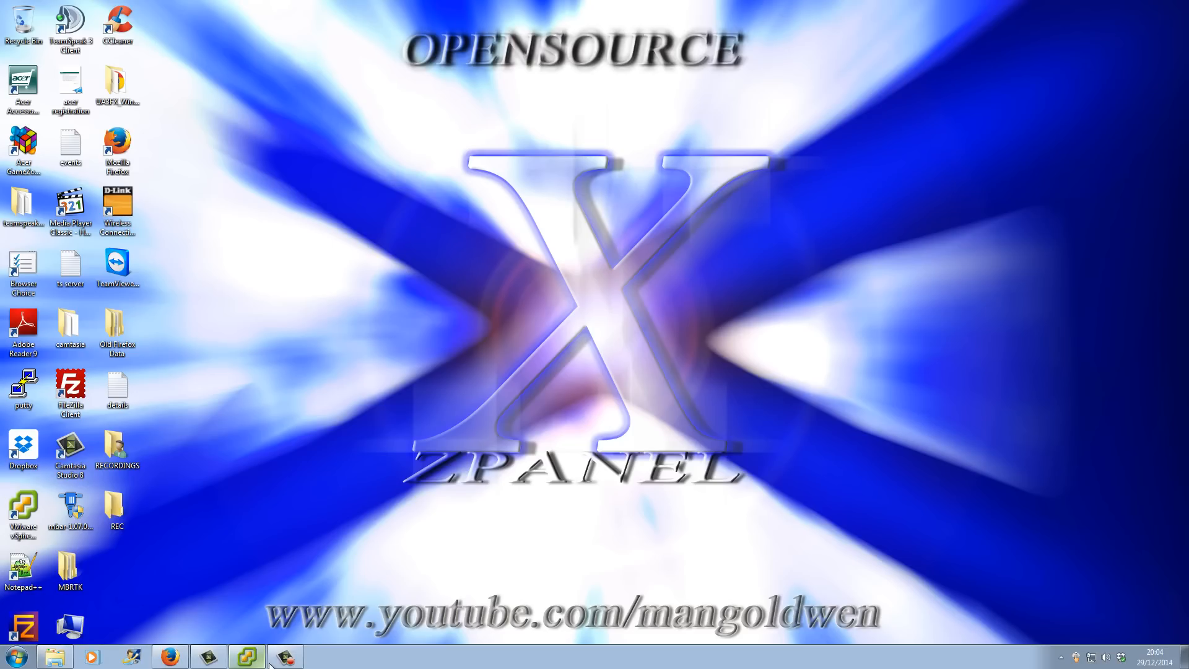
{"action": "left_click", "coordinate": [175, 660]}
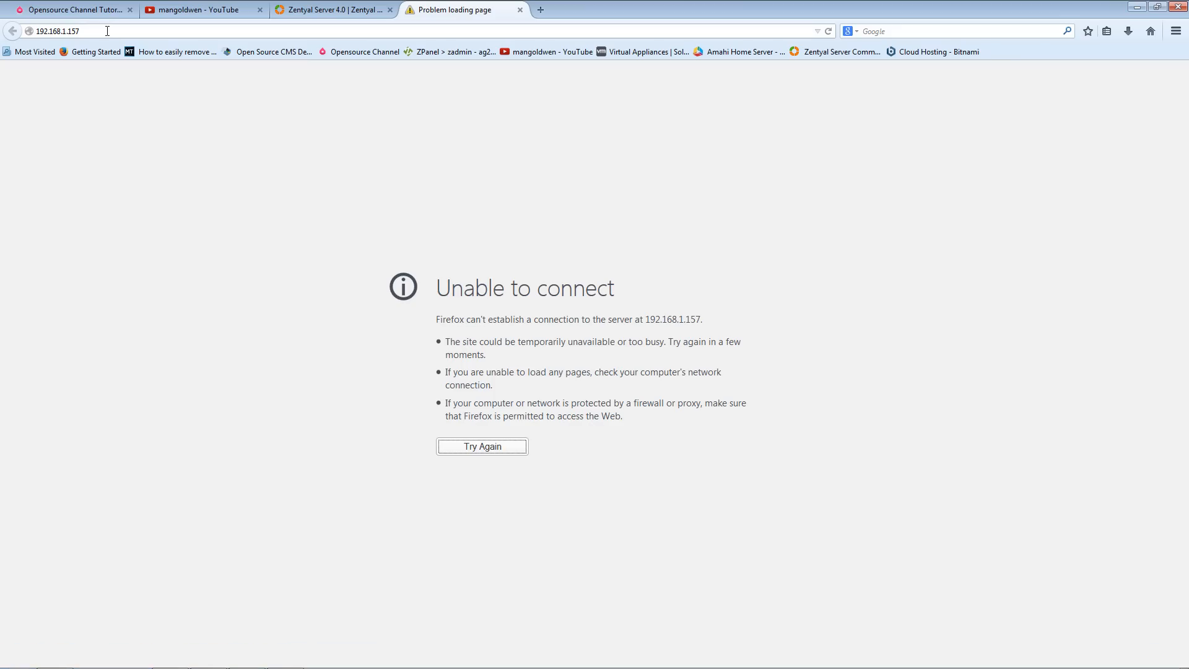
{"action": "double_click", "coordinate": [109, 31]}
{"action": "left_click", "coordinate": [108, 31]}
{"action": "type", "text": ":8443"}
{"action": "key", "text": "Home"}
{"action": "type", "text": "https://"}
{"action": "key", "text": "Return"}
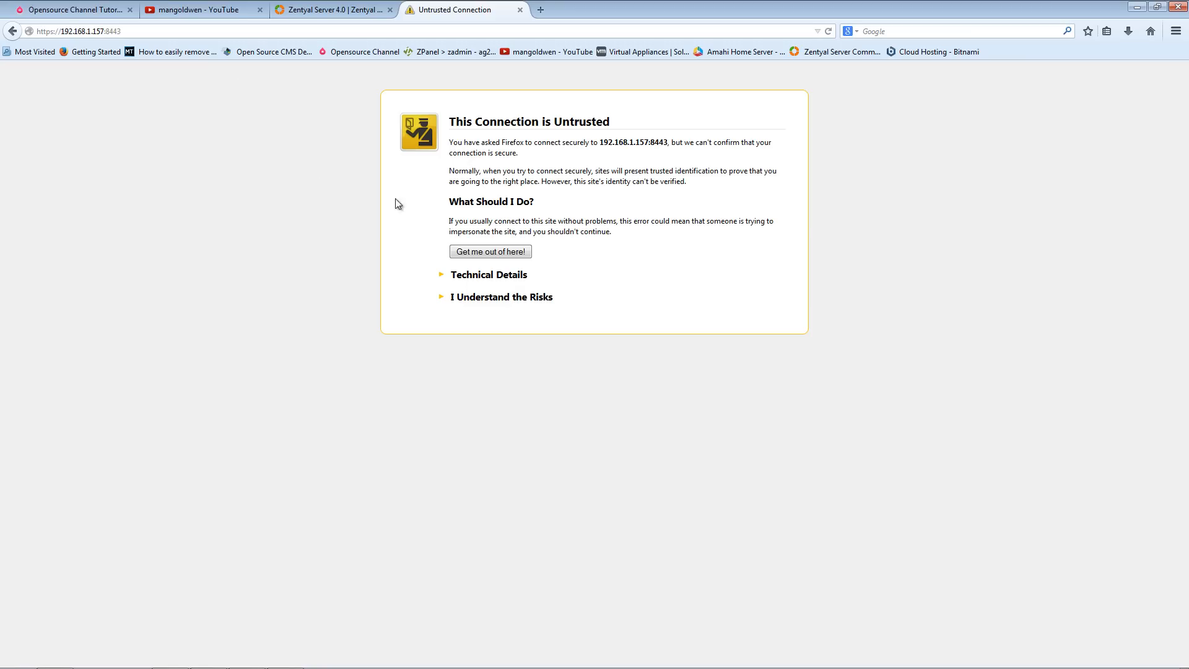
- Add a security exception for the untrusted certificate and confirm it
{"action": "left_click", "coordinate": [481, 302]}
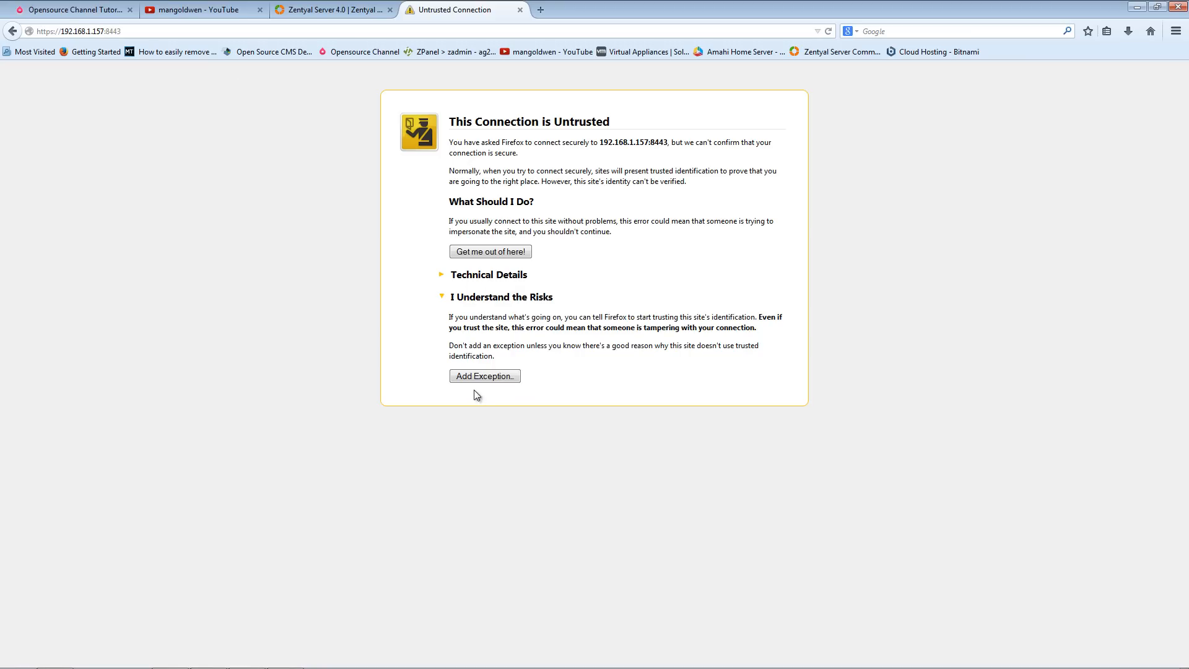
{"action": "left_click", "coordinate": [479, 376]}
{"action": "left_click", "coordinate": [649, 474]}
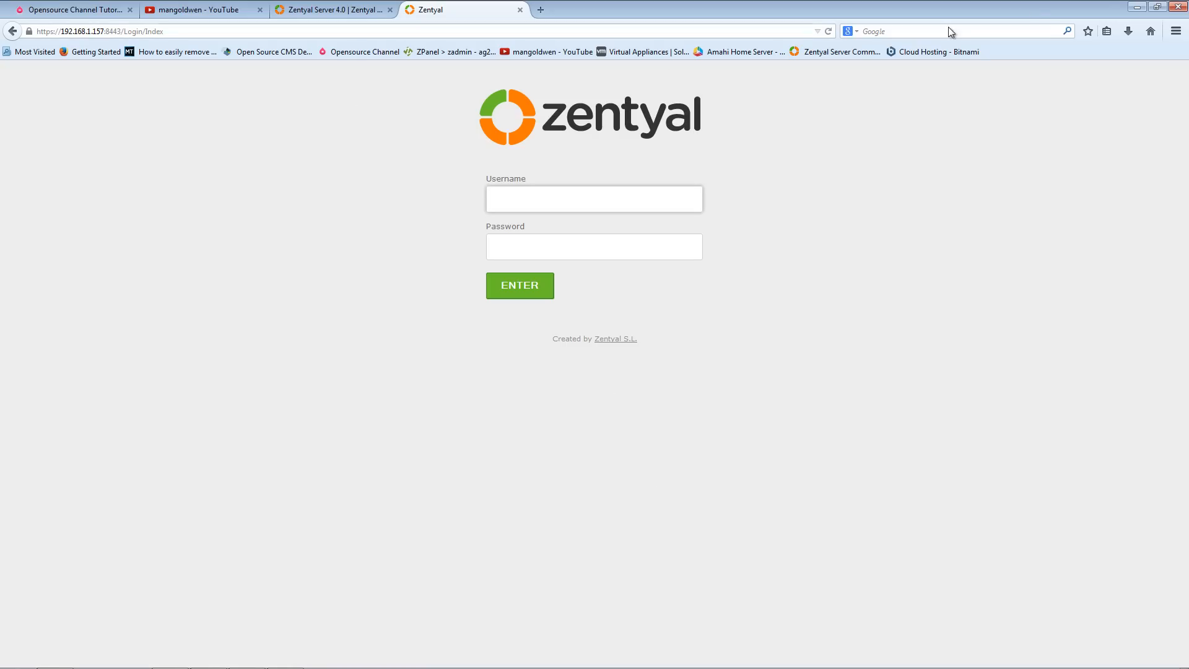
- Close the Firefox window inside the virtual machine's console and return to the host browser
{"action": "left_click", "coordinate": [1137, 7]}
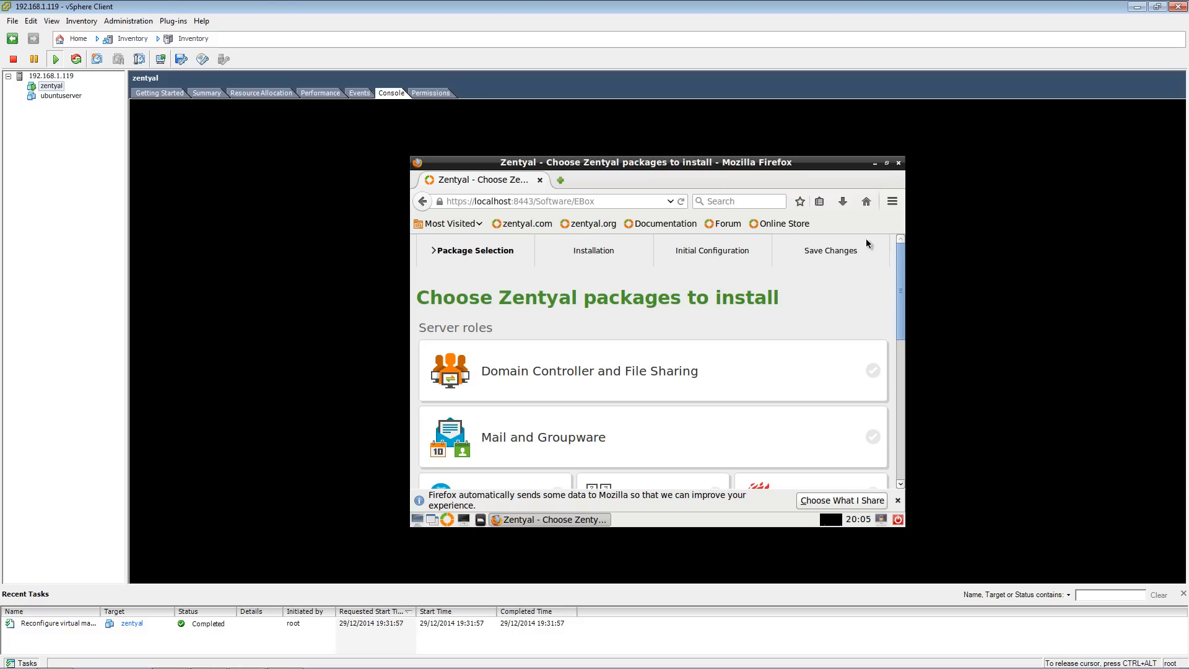
{"action": "left_click", "coordinate": [899, 164]}
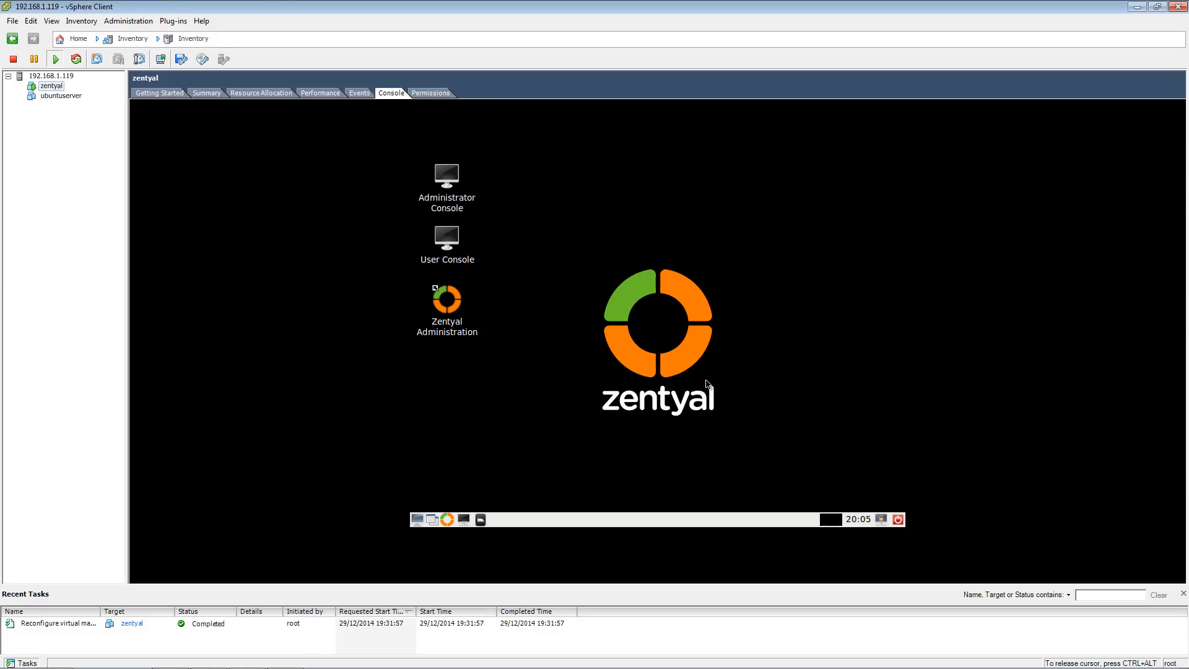
{"action": "key", "text": "ctrl+alt"}
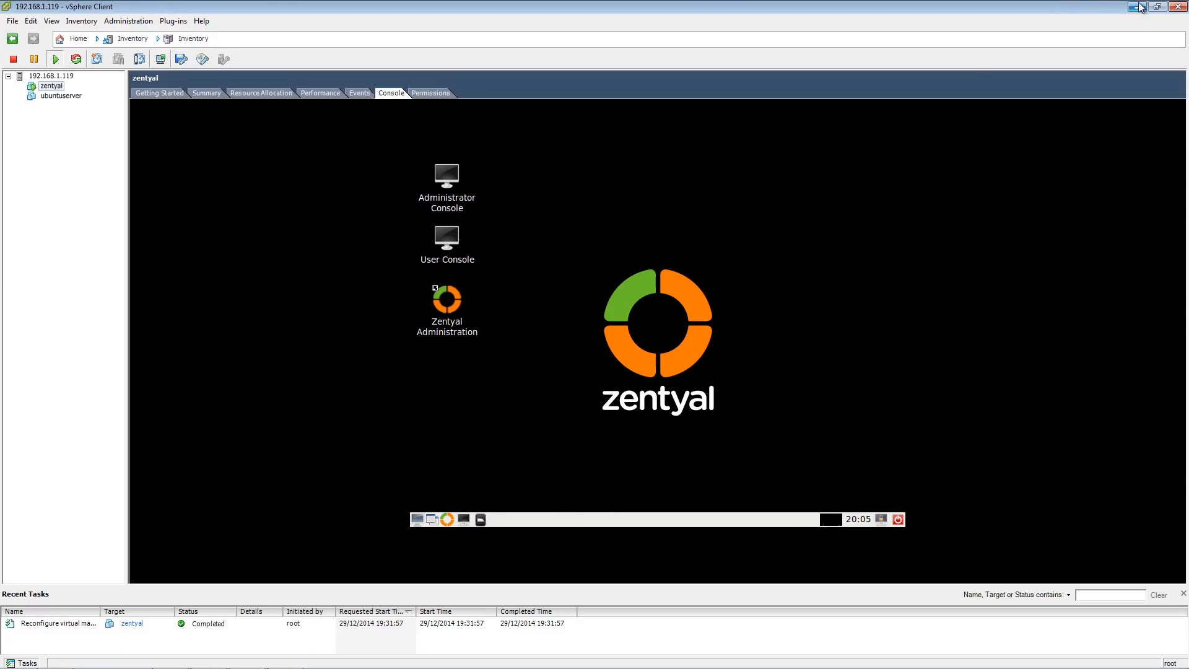
{"action": "left_click", "coordinate": [1138, 7]}
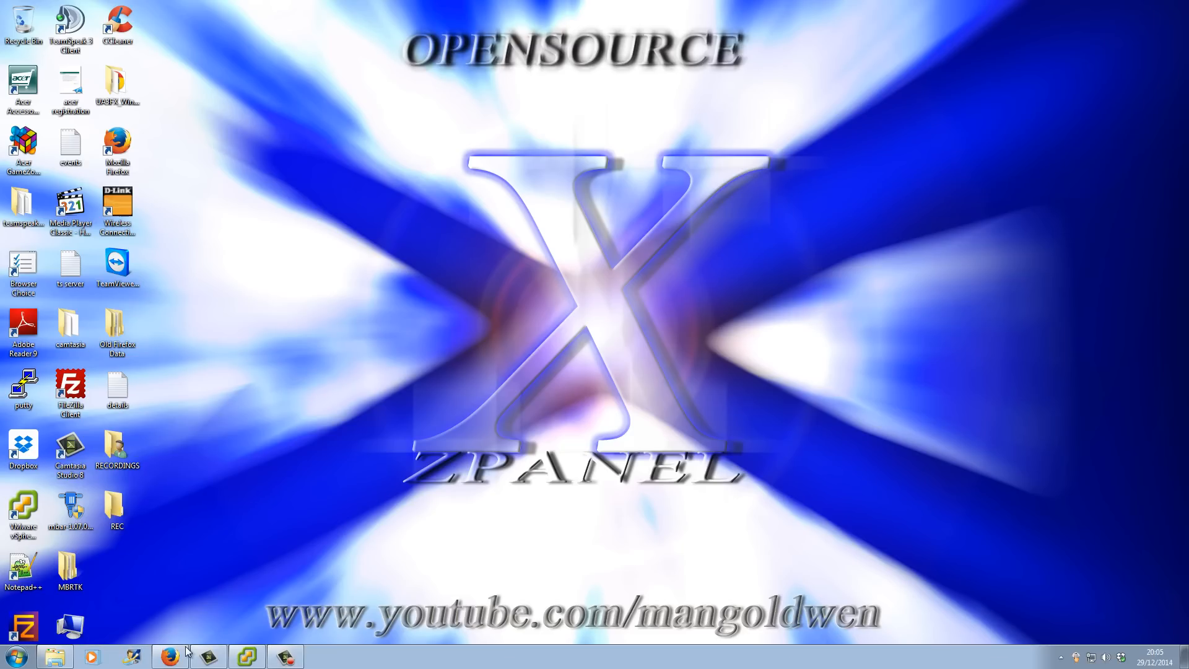
{"action": "left_click", "coordinate": [171, 656]}
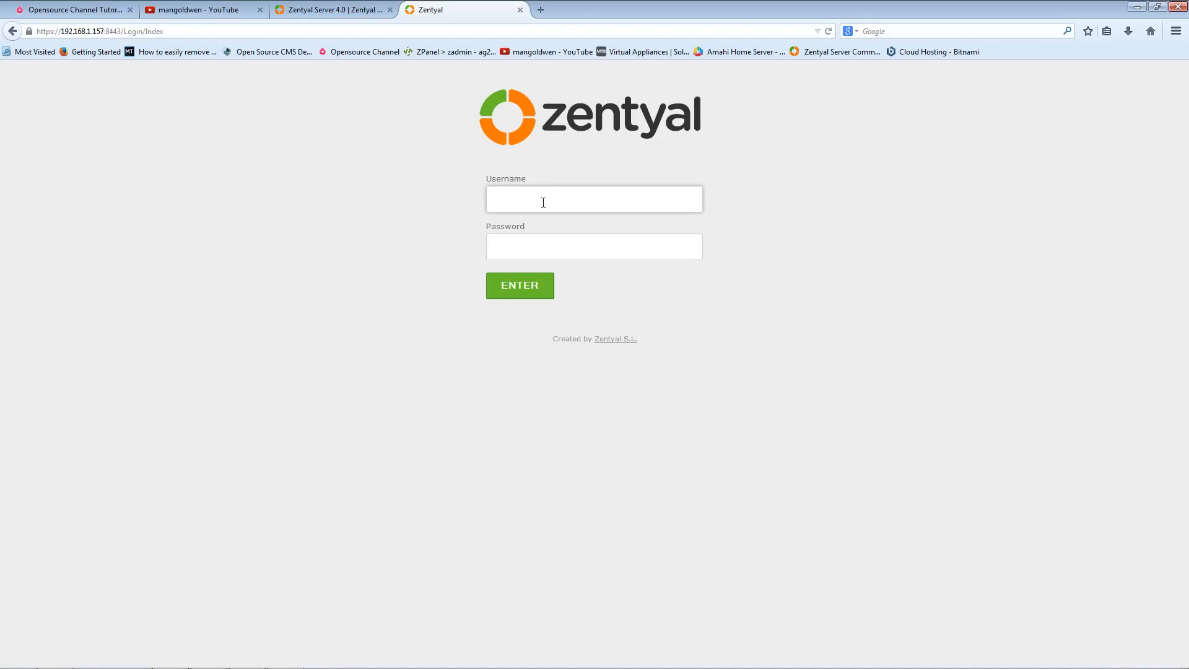
- Log in to the web interface from the host as homeserver with the account password, then continue to package selection
{"action": "type", "text": "homeserver•••"}
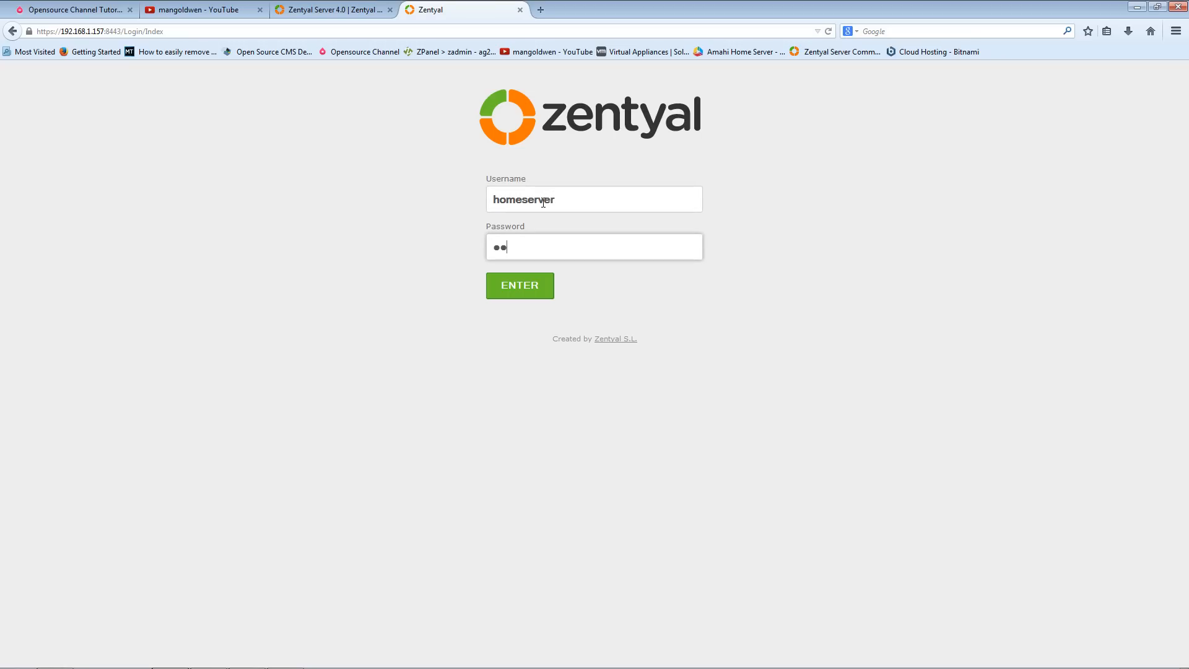
{"action": "type", "text": "•••••••"}
{"action": "key", "text": "Return"}
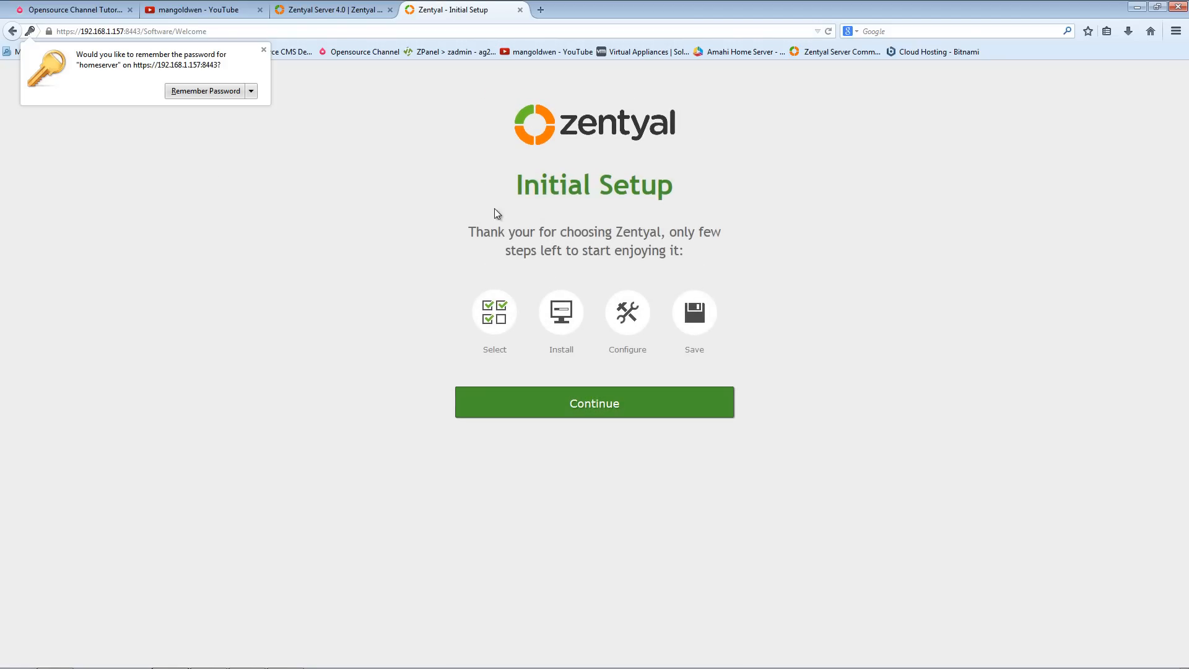
{"action": "left_click", "coordinate": [215, 91]}
{"action": "left_click", "coordinate": [573, 412]}
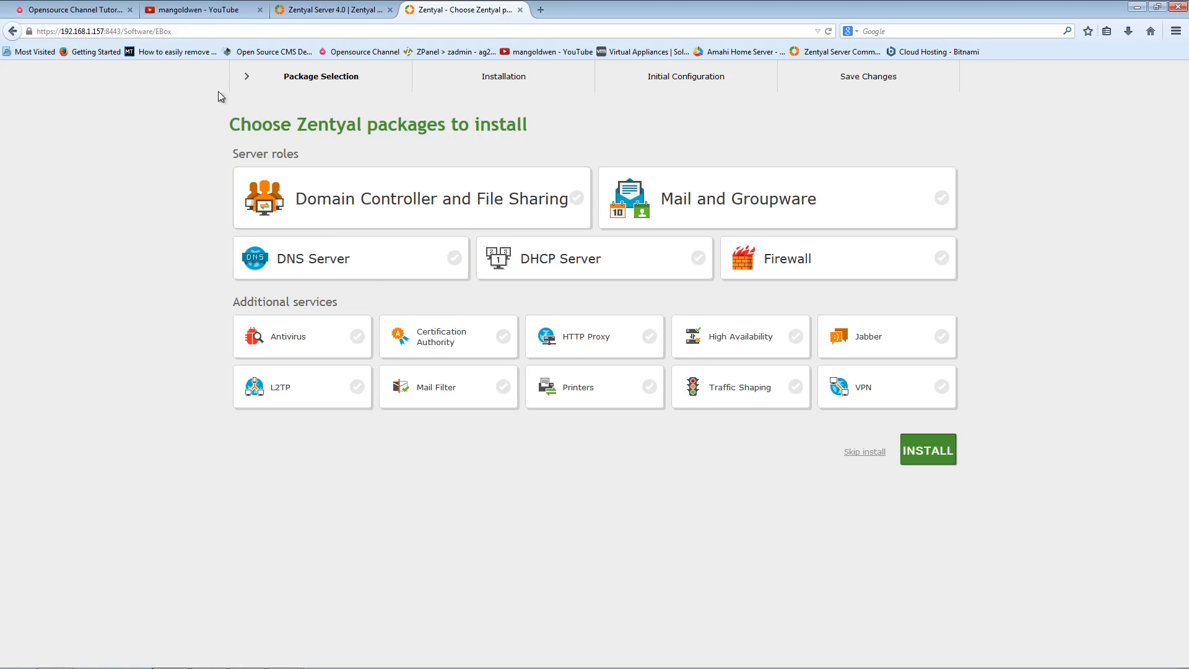
{"action": "left_click", "coordinate": [179, 15]}
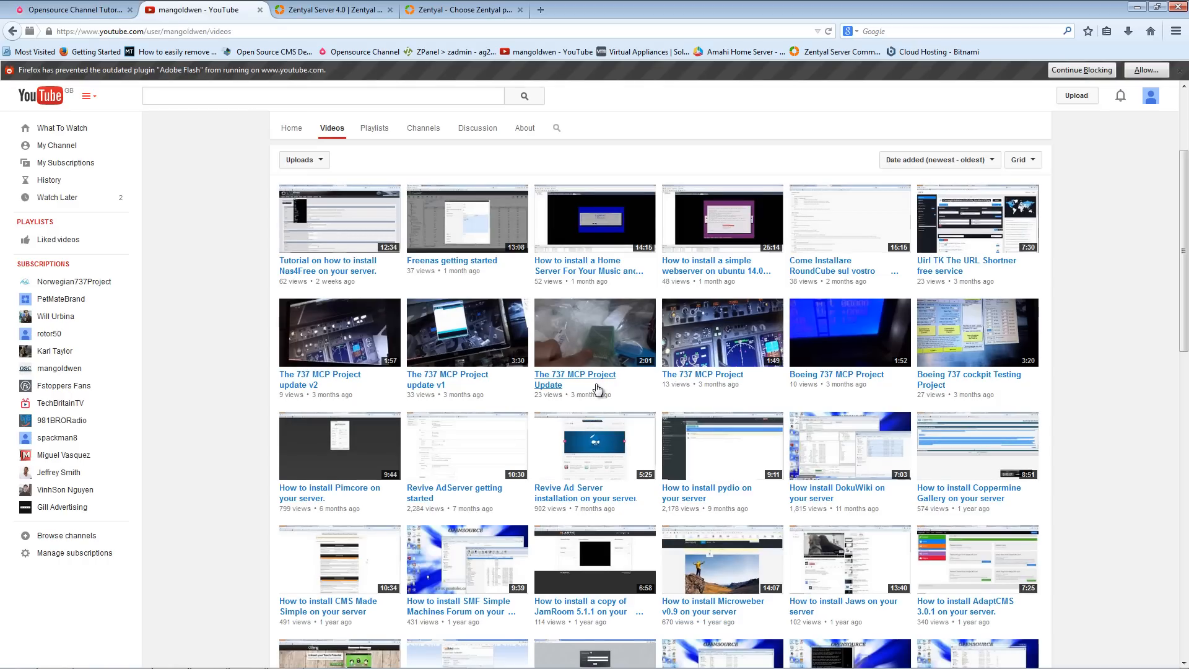
{"action": "left_click", "coordinate": [577, 274]}
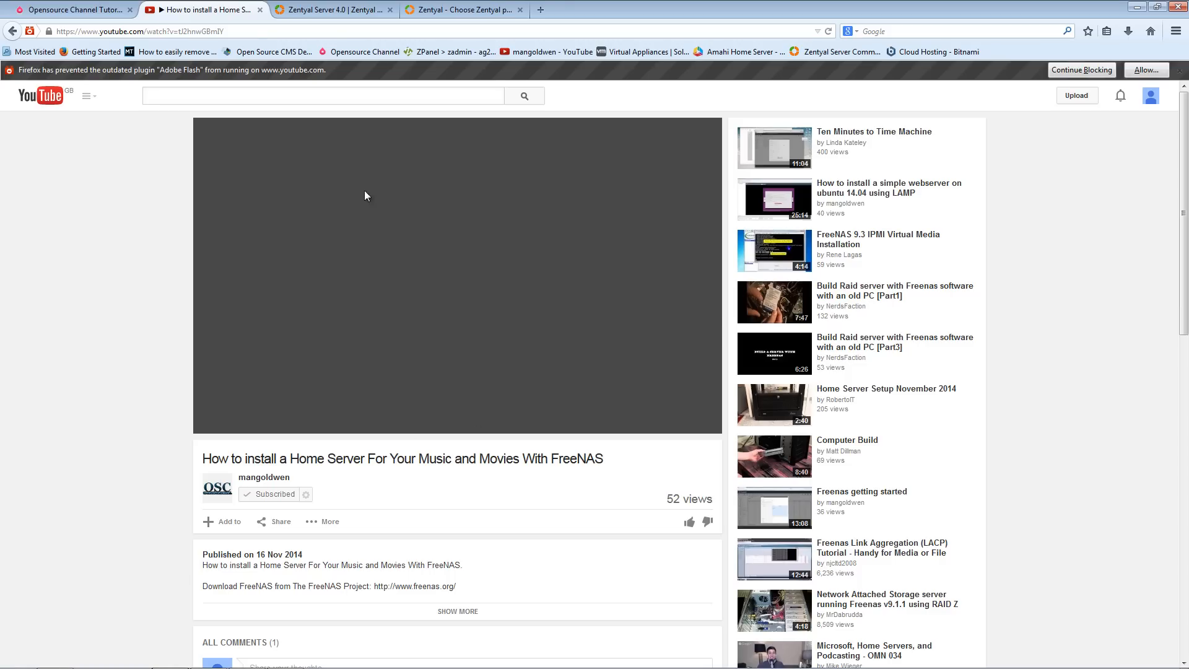
{"action": "left_click", "coordinate": [260, 10]}
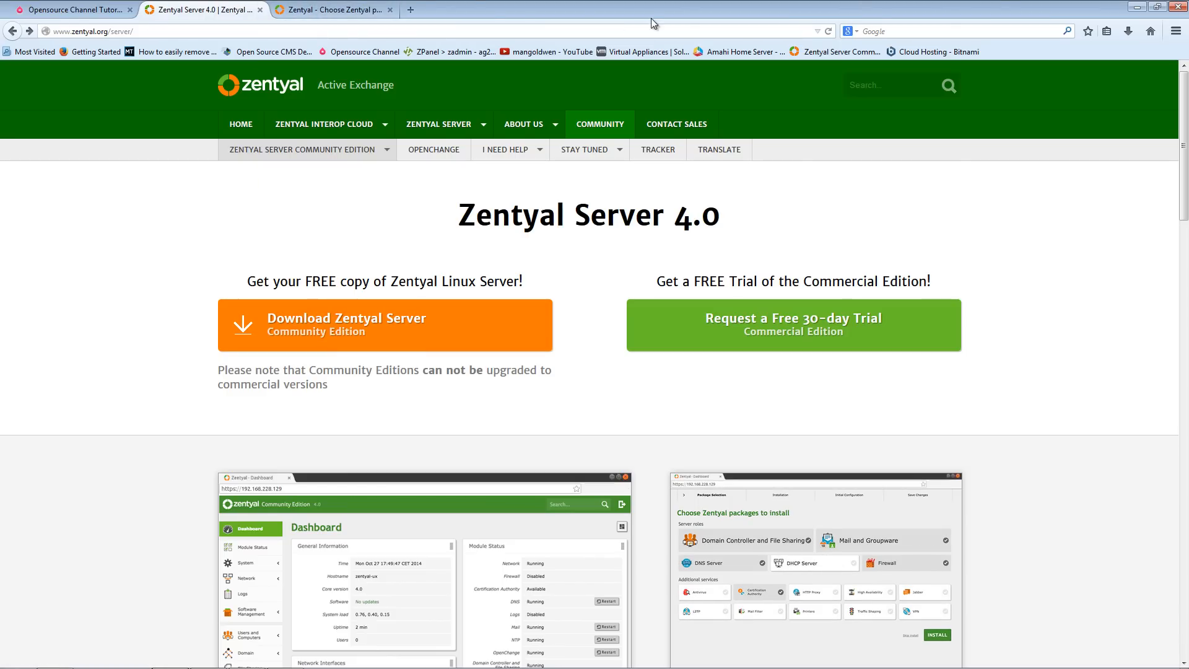
- Select the Firewall, DHCP Server, DNS Server, Domain Controller and File Sharing, and Mail and Groupware server roles
{"action": "left_click", "coordinate": [328, 15]}
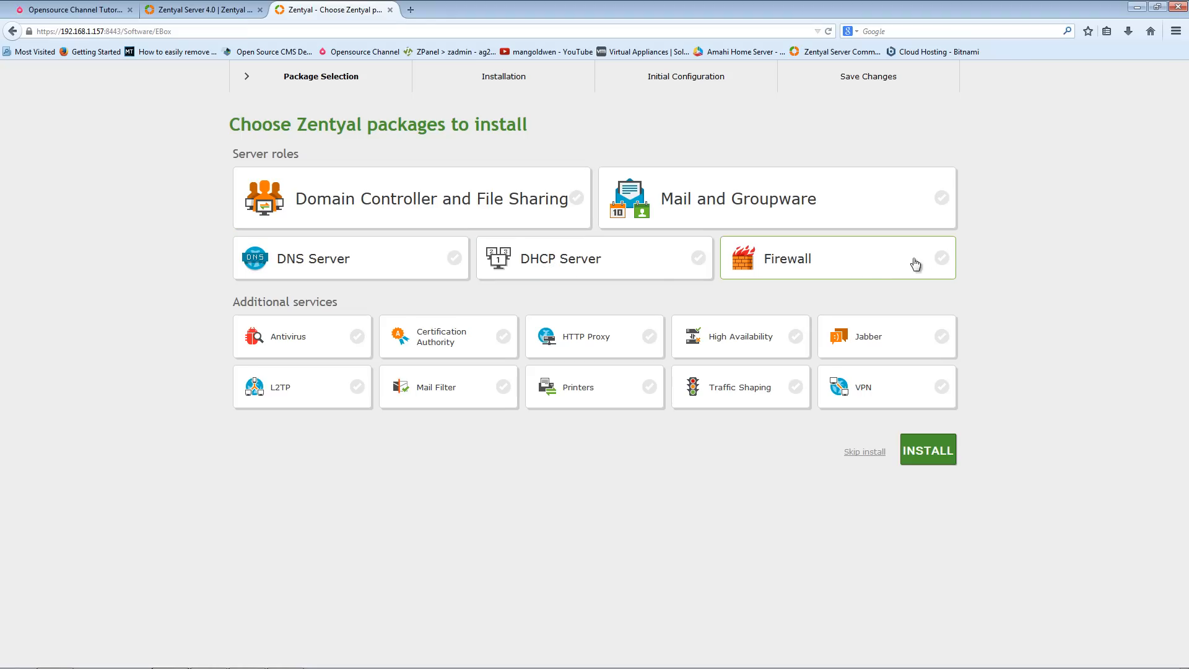
{"action": "left_click", "coordinate": [941, 258]}
{"action": "left_click", "coordinate": [700, 258]}
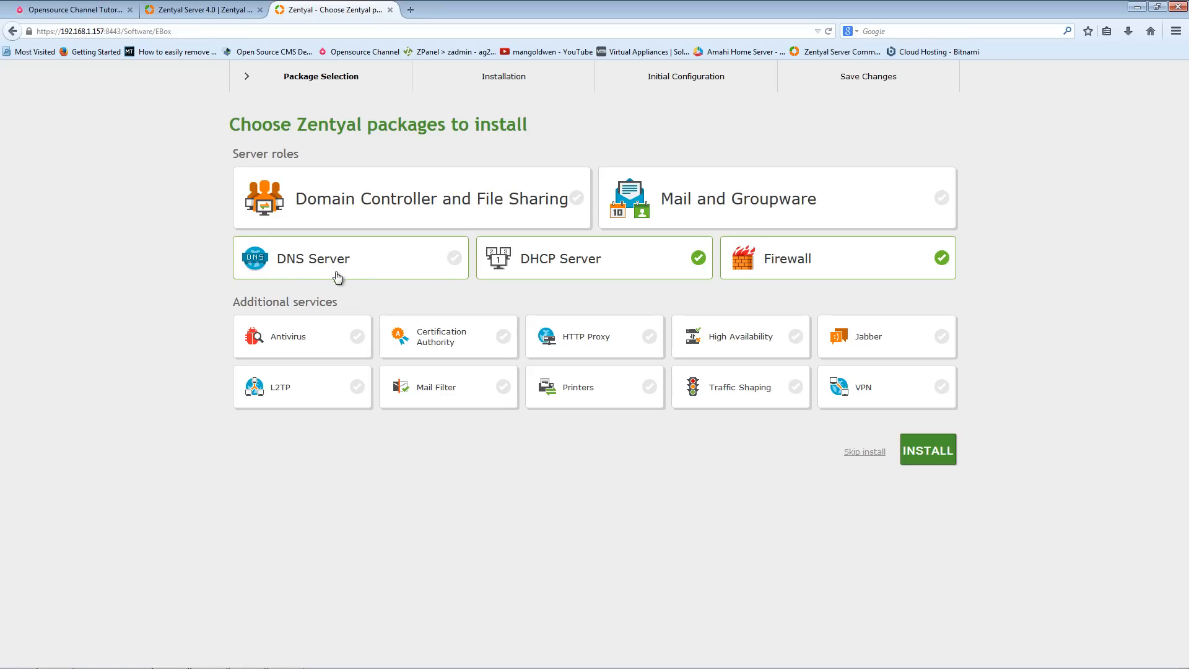
{"action": "left_click", "coordinate": [455, 260]}
{"action": "left_click", "coordinate": [573, 197]}
{"action": "left_click", "coordinate": [941, 198]}
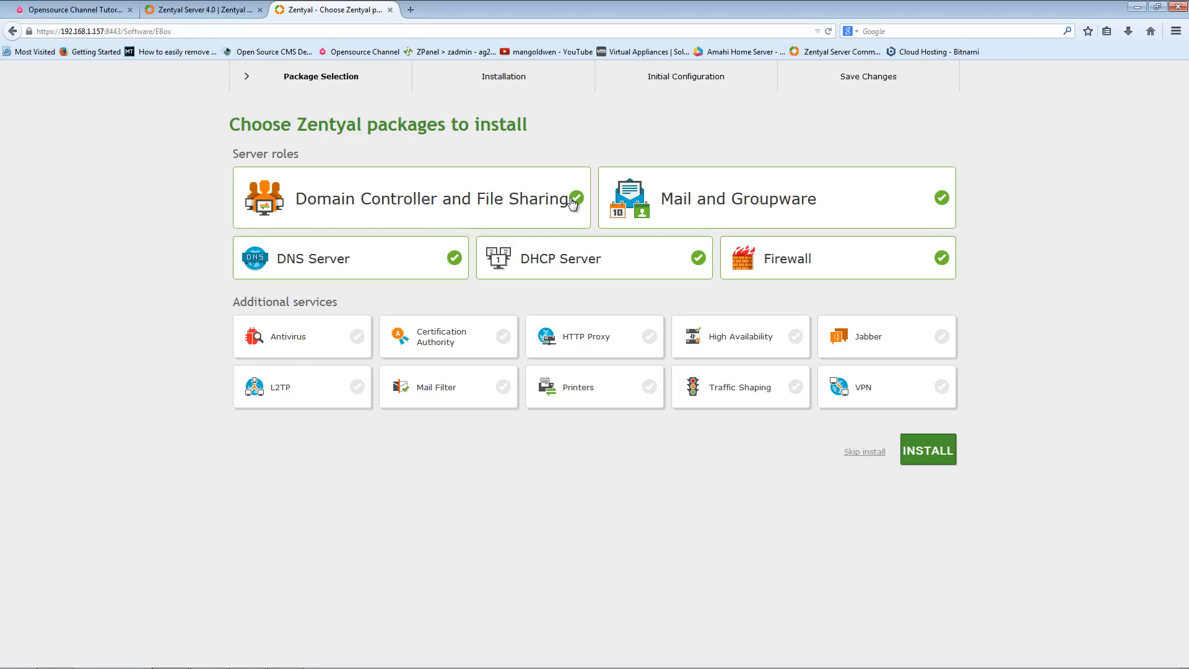
- Select every additional service: Antivirus, HTTP Proxy, VPN, Mail Filter, Printers, Traffic Shaping, High Availability, Jabber and L2TP
{"action": "left_click", "coordinate": [362, 338]}
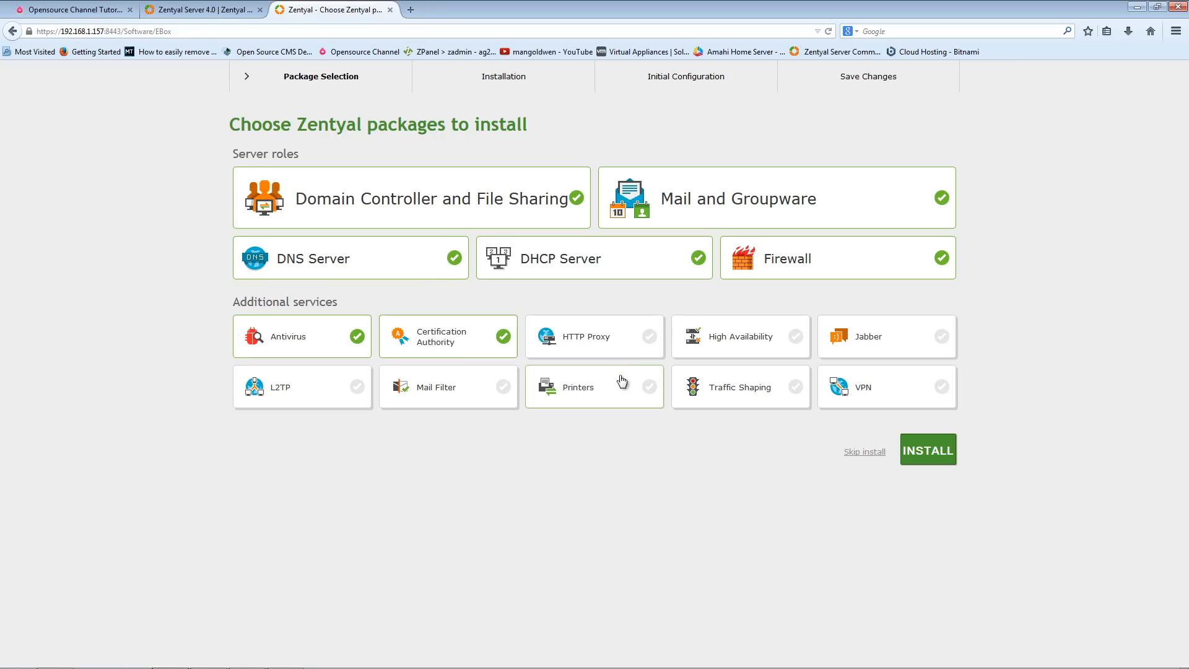
{"action": "left_click", "coordinate": [650, 342]}
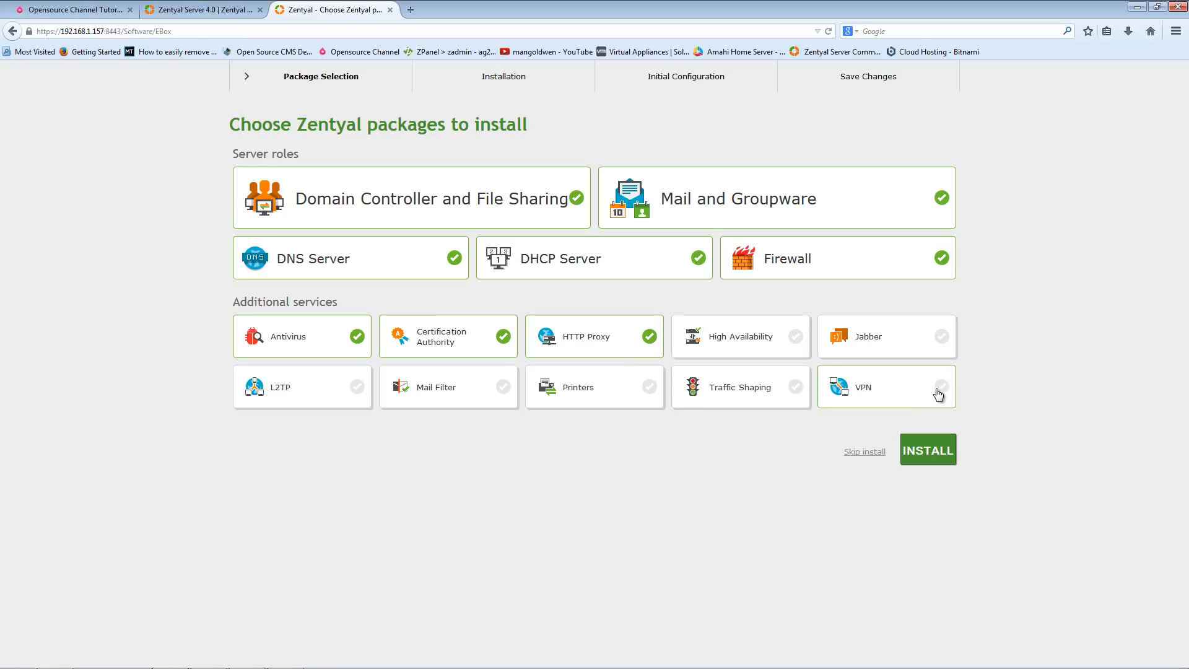
{"action": "left_click", "coordinate": [940, 391]}
{"action": "left_click", "coordinate": [508, 391]}
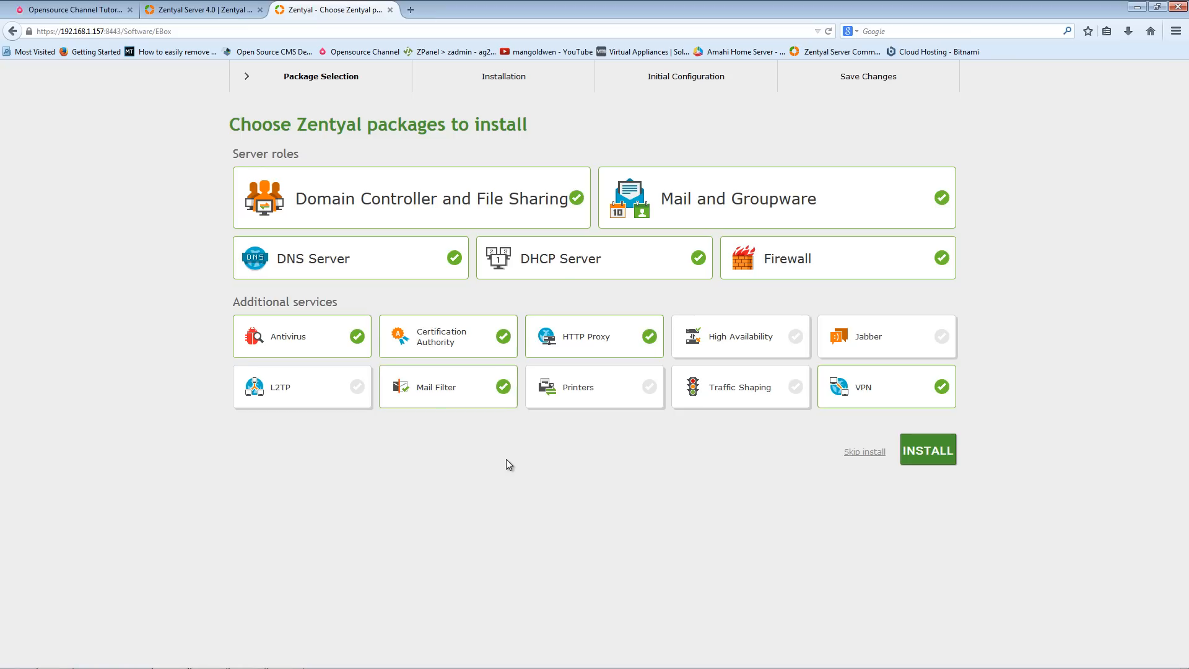
{"action": "left_click", "coordinate": [651, 391]}
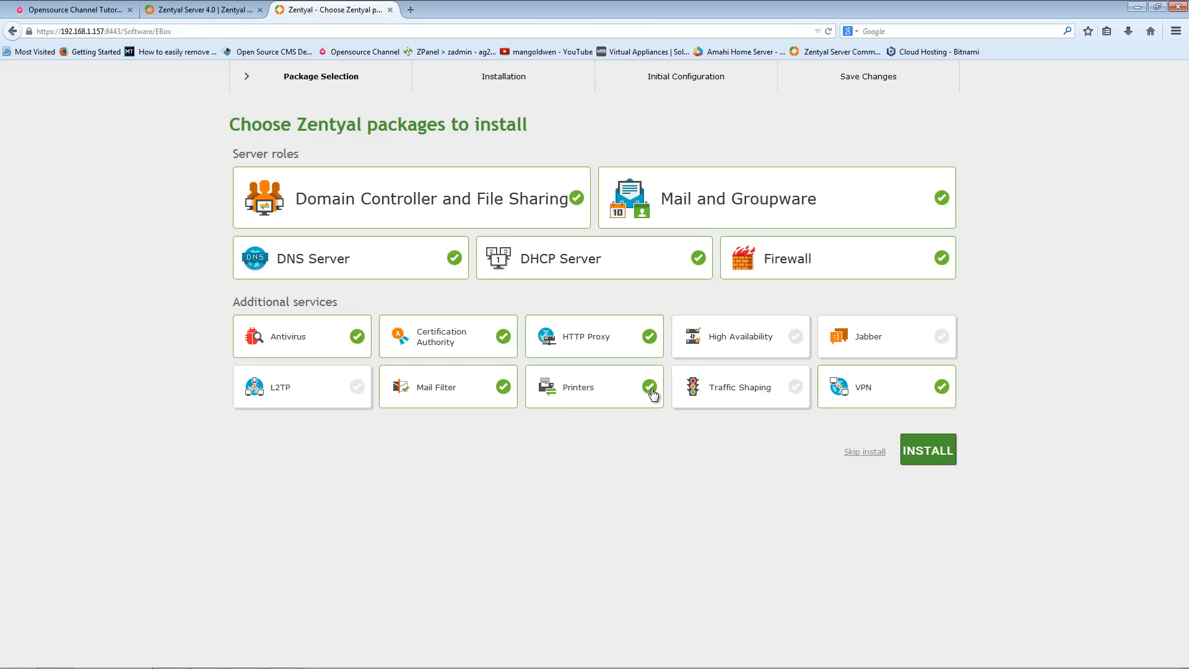
{"action": "left_click", "coordinate": [804, 391]}
{"action": "left_click", "coordinate": [793, 346]}
{"action": "left_click", "coordinate": [944, 341]}
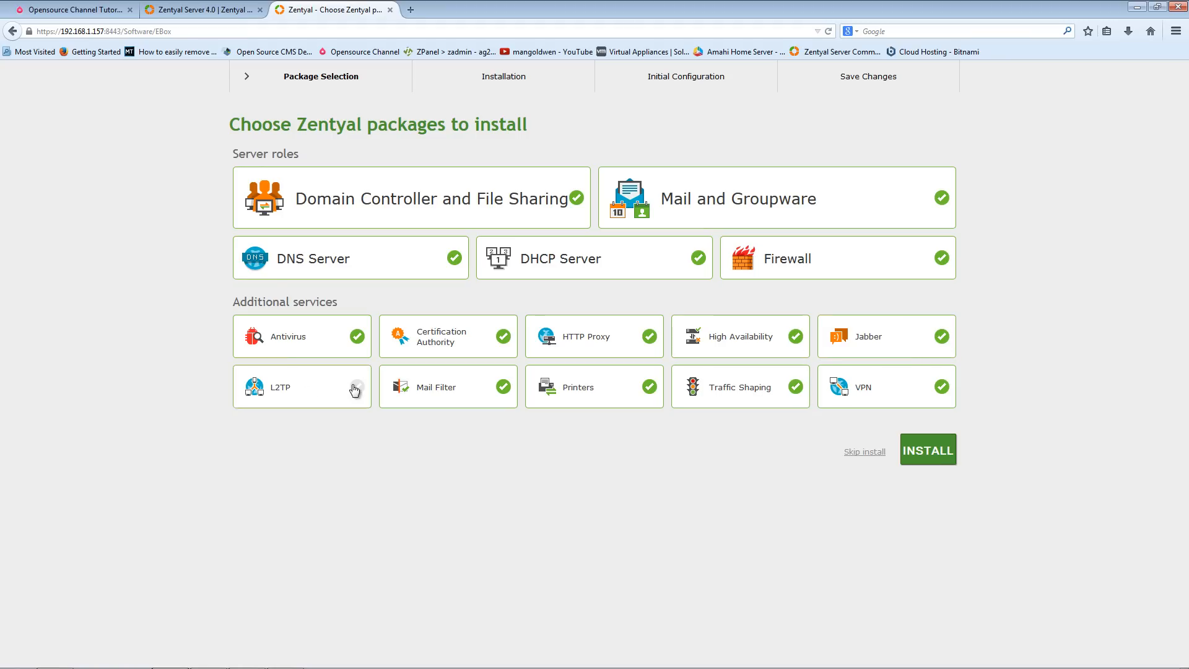
{"action": "left_click", "coordinate": [359, 390]}
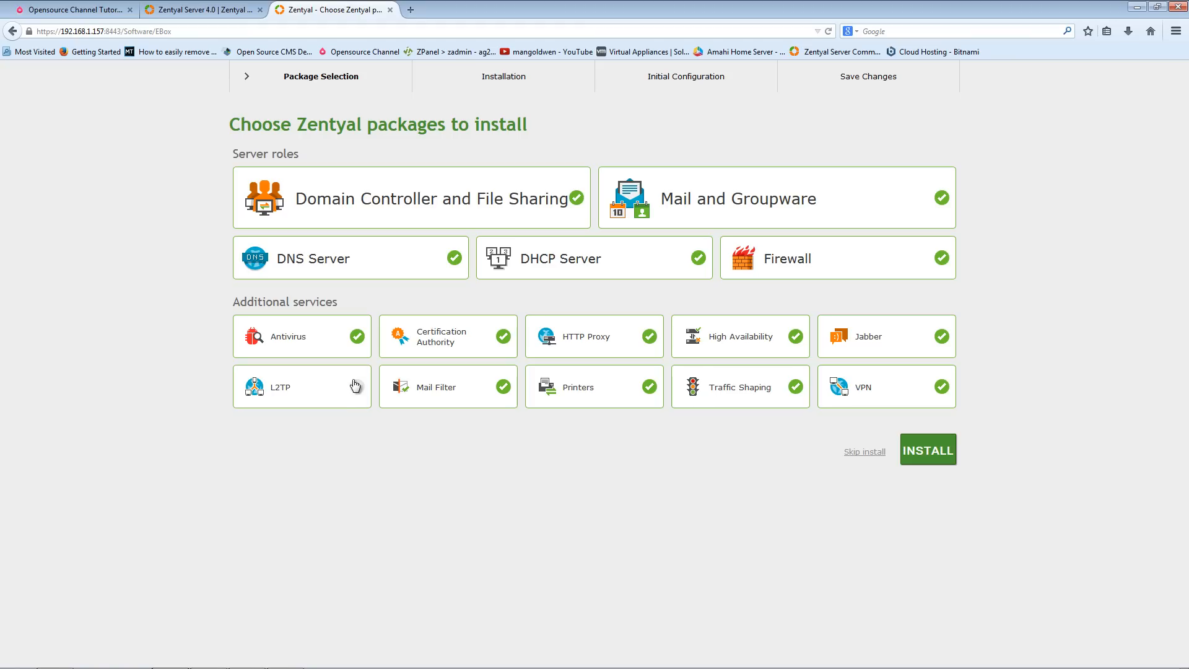
- Start installing the selected packages and confirm the package list to continue
{"action": "left_click", "coordinate": [934, 458]}
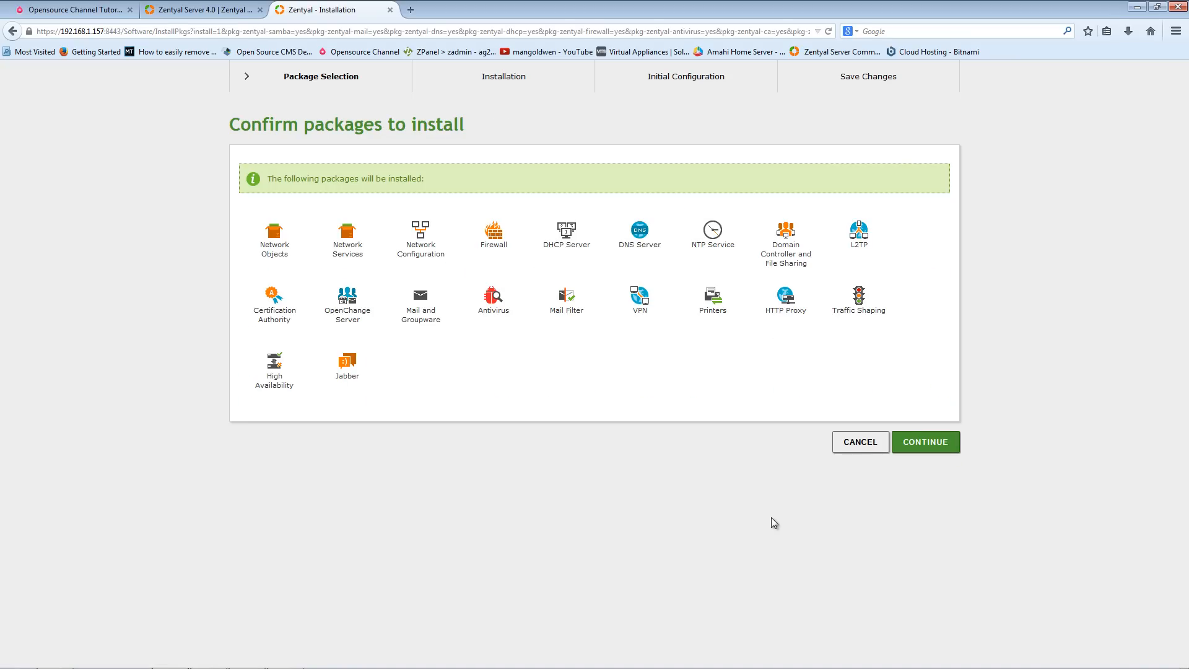
{"action": "left_click", "coordinate": [923, 451]}
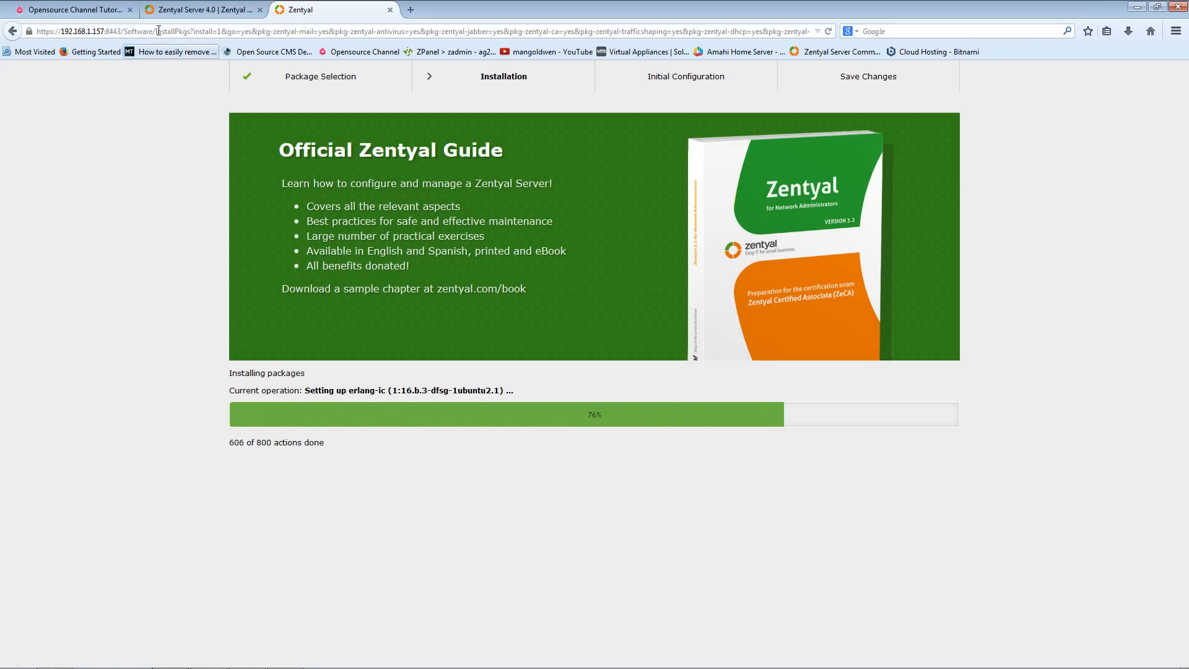
- Open the Documentation wiki from the zentyal.org Server page footer, then return to that page
{"action": "left_click", "coordinate": [188, 12]}
{"action": "mouse_move", "coordinate": [279, 178]}
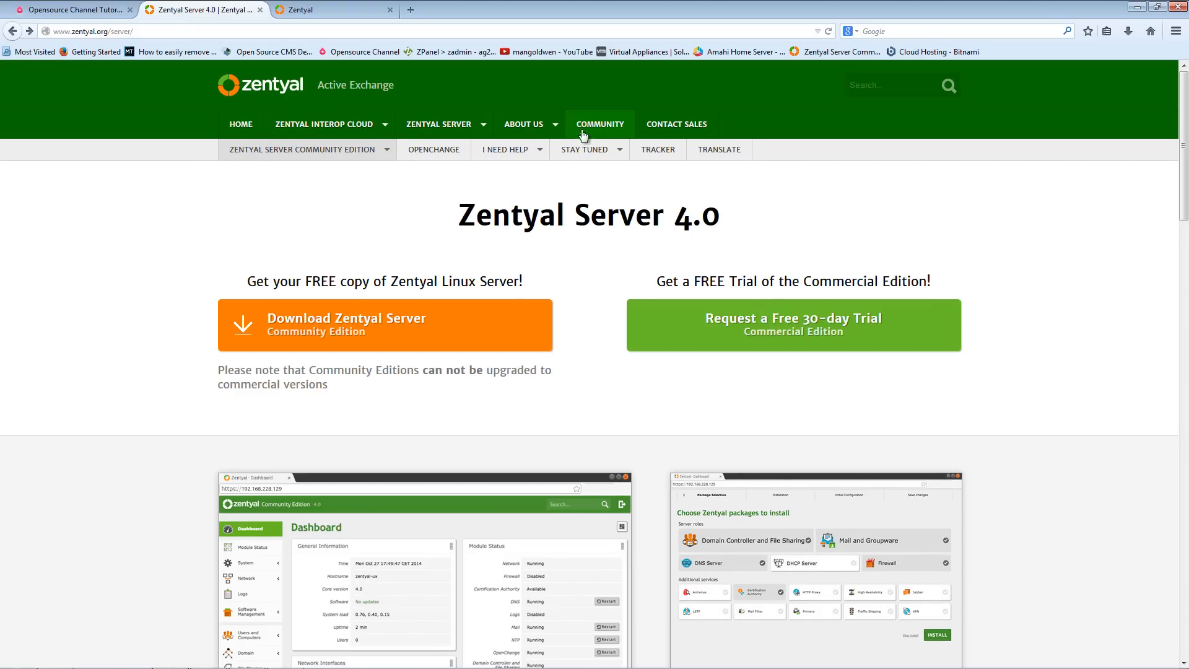
{"action": "mouse_move", "coordinate": [545, 130]}
{"action": "scroll", "coordinate": [753, 307], "scroll_direction": "down", "scroll_amount": 2}
{"action": "scroll", "coordinate": [733, 343], "scroll_direction": "down", "scroll_amount": 20}
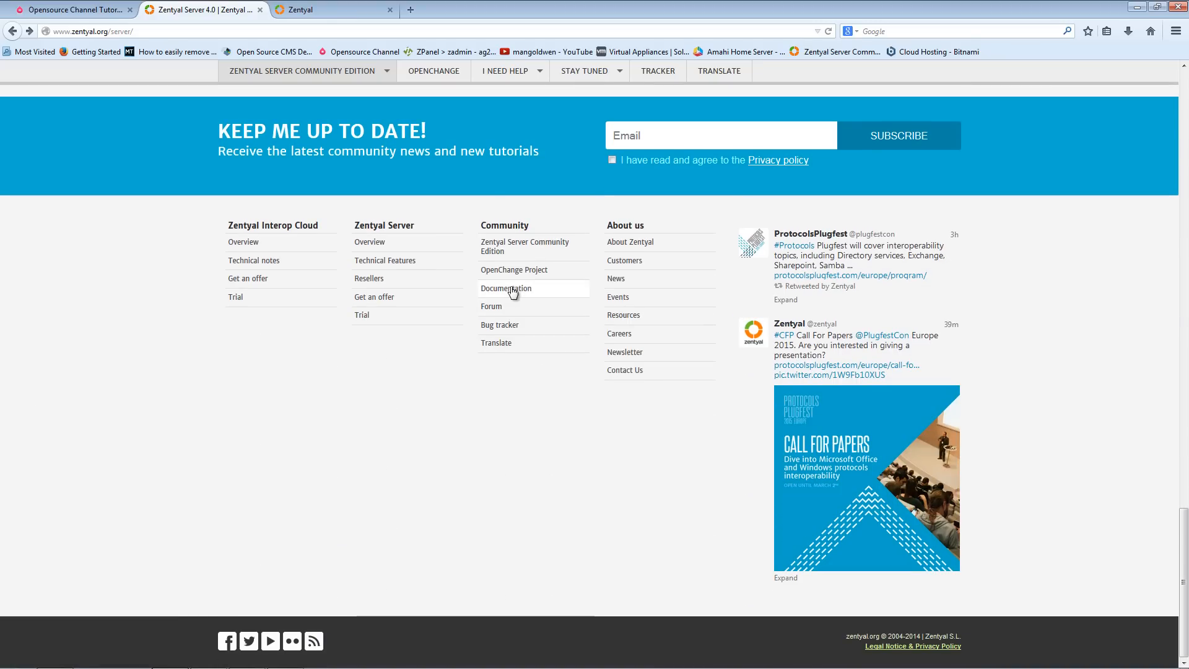
{"action": "left_click", "coordinate": [541, 311]}
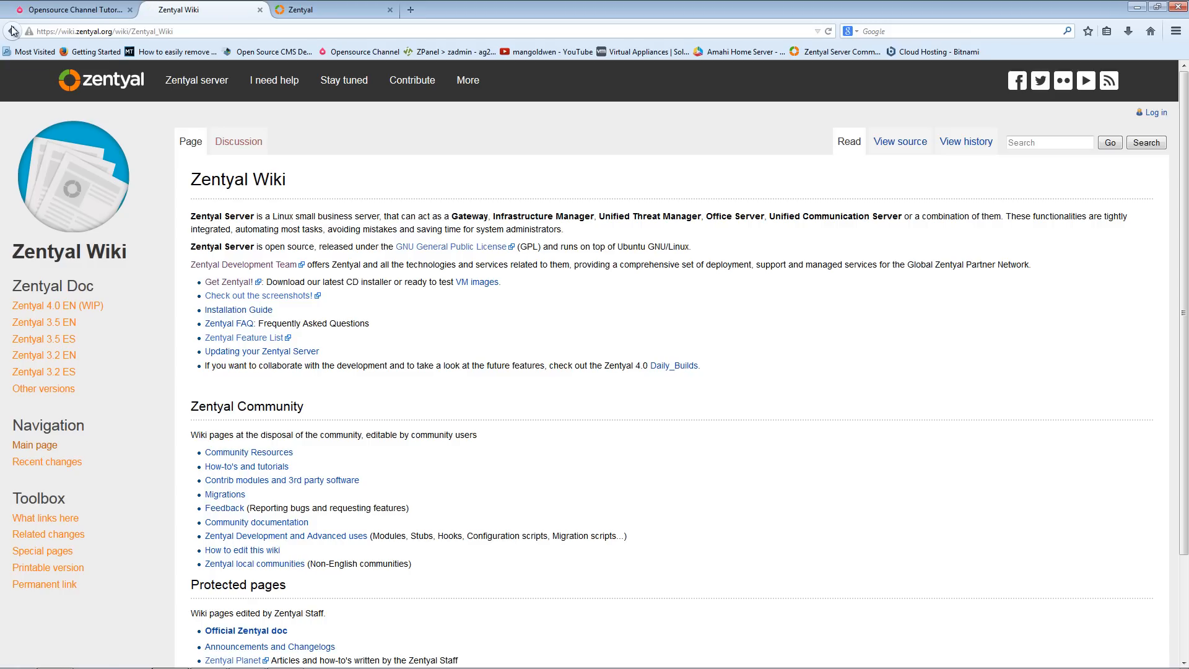
{"action": "left_click", "coordinate": [11, 31]}
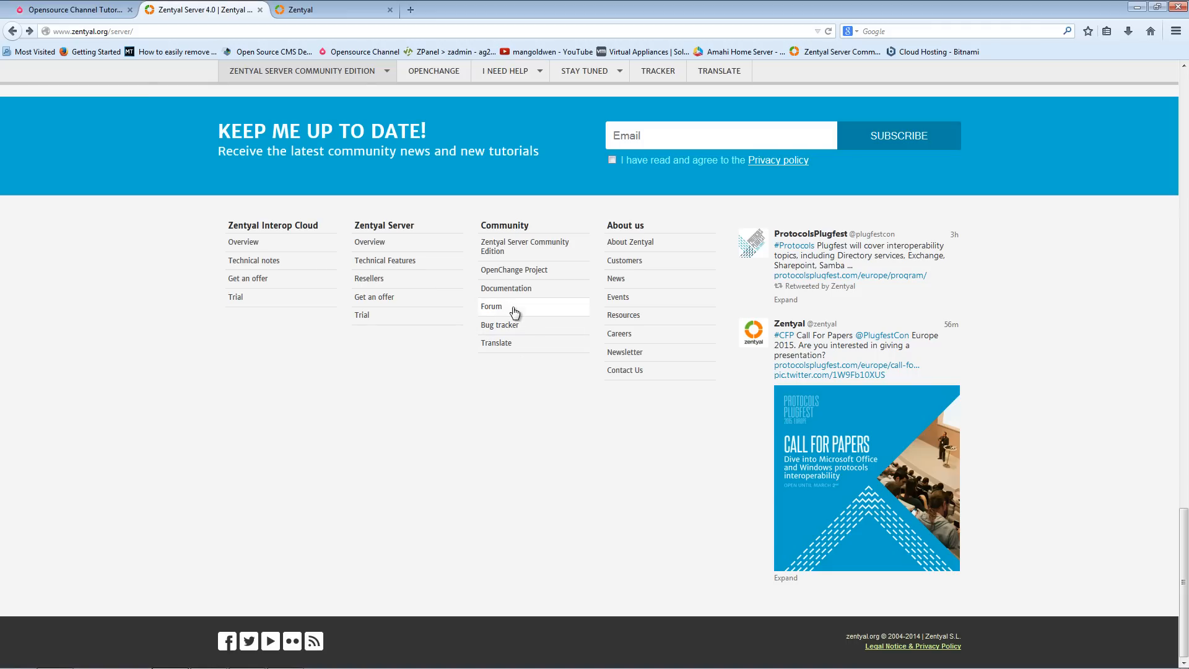
- Open the Zentyal support forum and browse its board list
{"action": "left_click", "coordinate": [500, 311]}
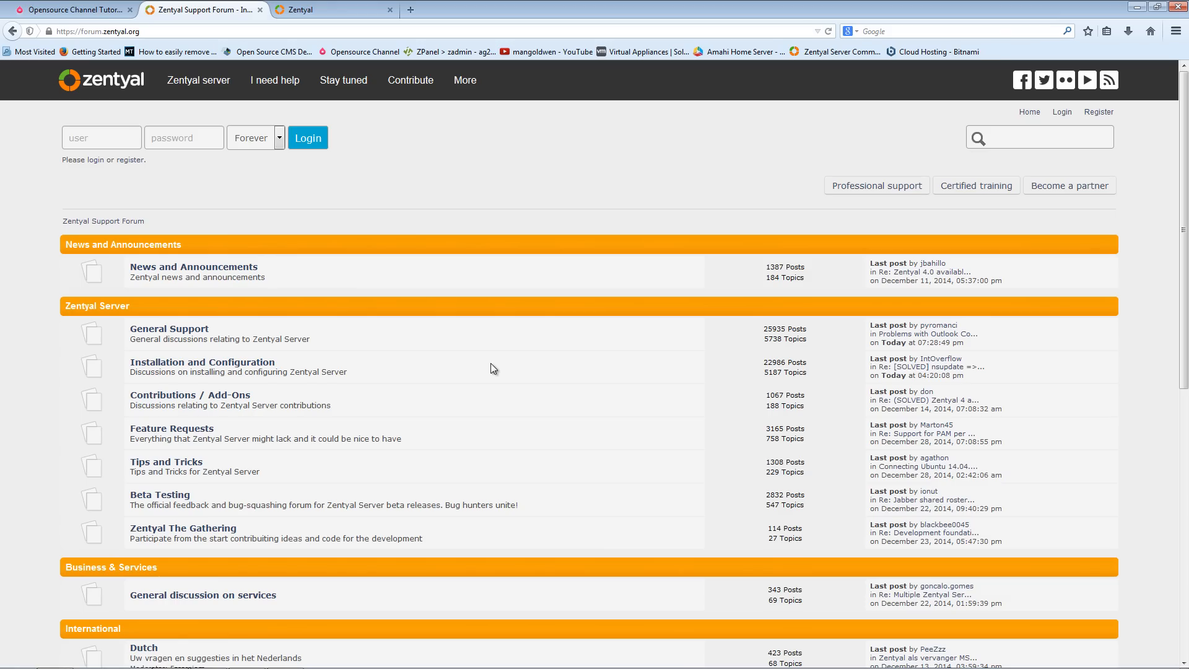
{"action": "scroll", "coordinate": [491, 366], "scroll_direction": "down", "scroll_amount": 3}
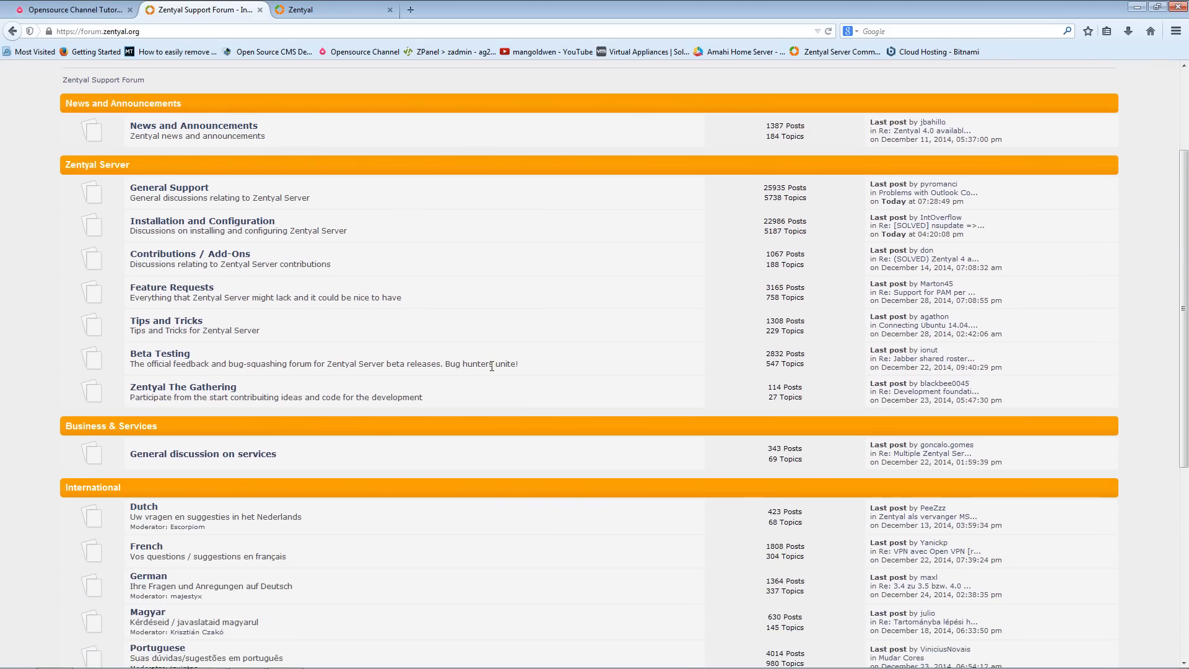
{"action": "scroll", "coordinate": [491, 366], "scroll_direction": "down", "scroll_amount": 6}
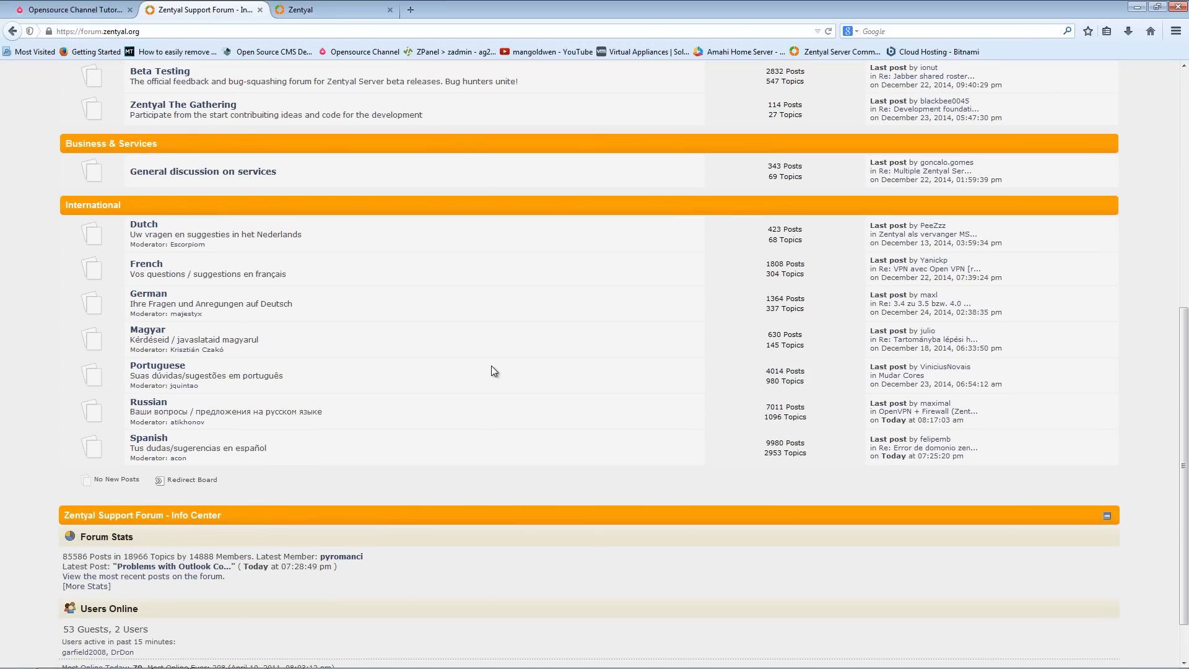
{"action": "scroll", "coordinate": [492, 371], "scroll_direction": "up", "scroll_amount": 6}
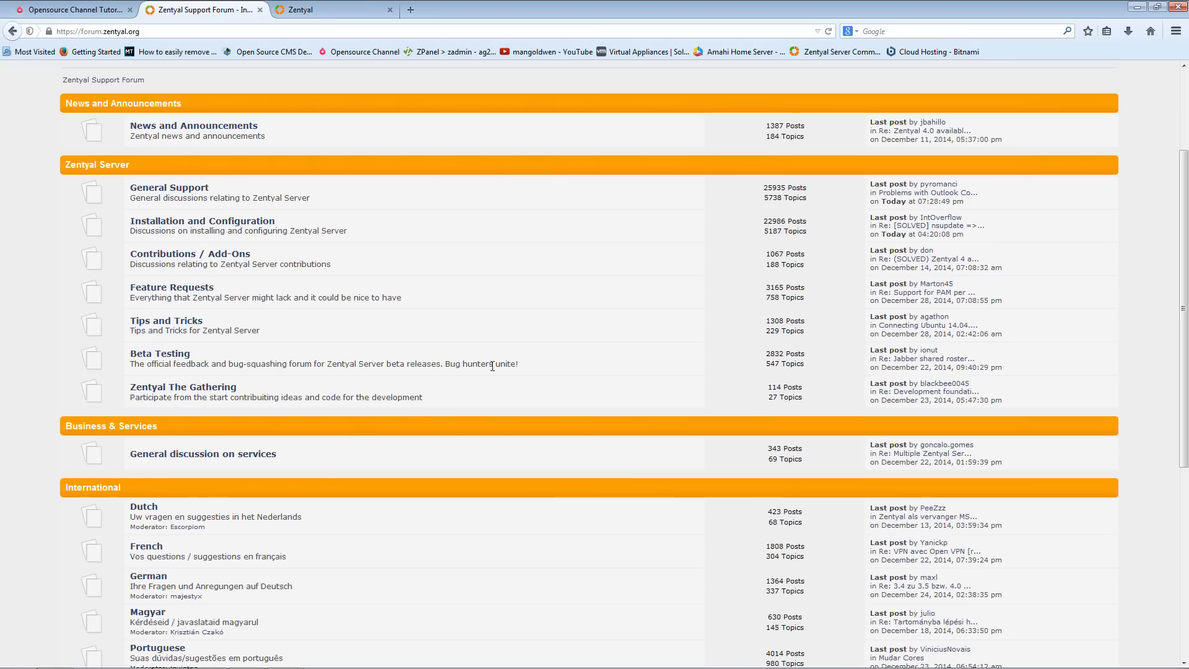
{"action": "scroll", "coordinate": [493, 365], "scroll_direction": "up", "scroll_amount": 3}
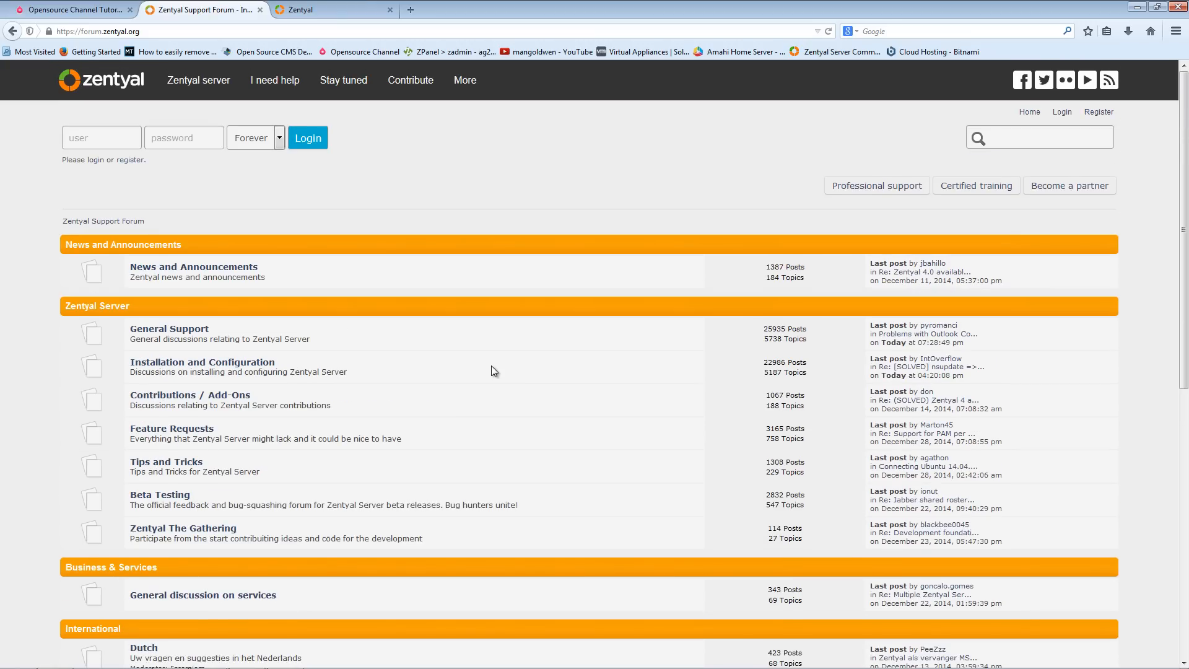
- Return to the setup wizard and advance through the network interface pages, keeping eth0 on DHCP
{"action": "left_click", "coordinate": [327, 9]}
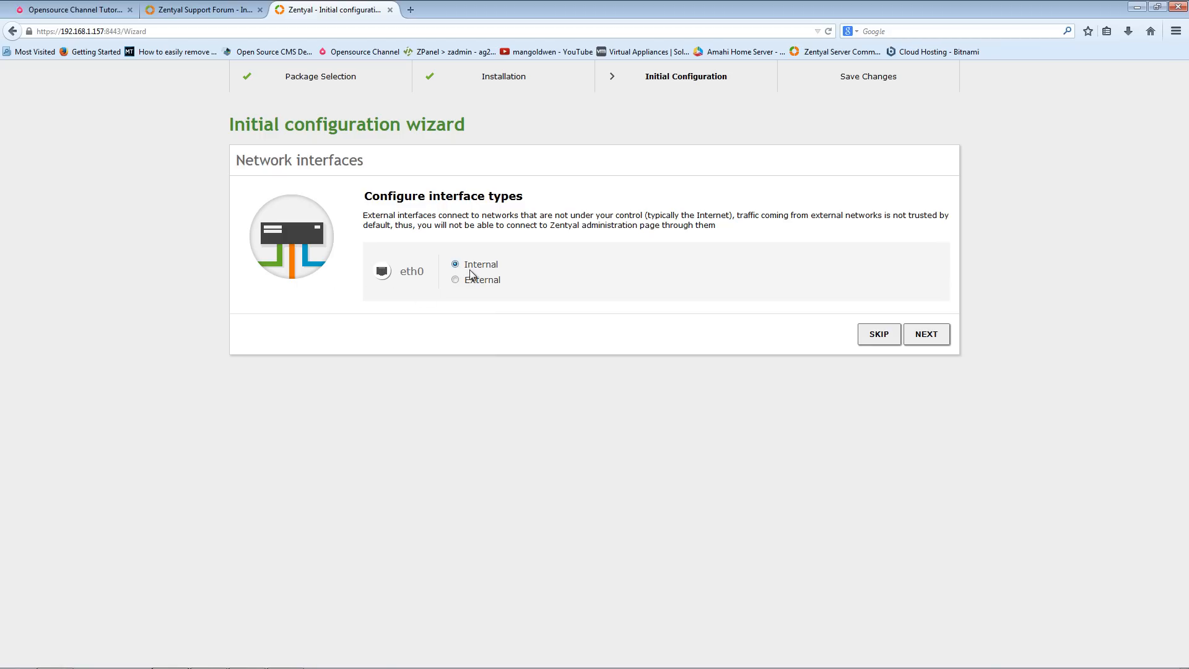
{"action": "left_click", "coordinate": [927, 337]}
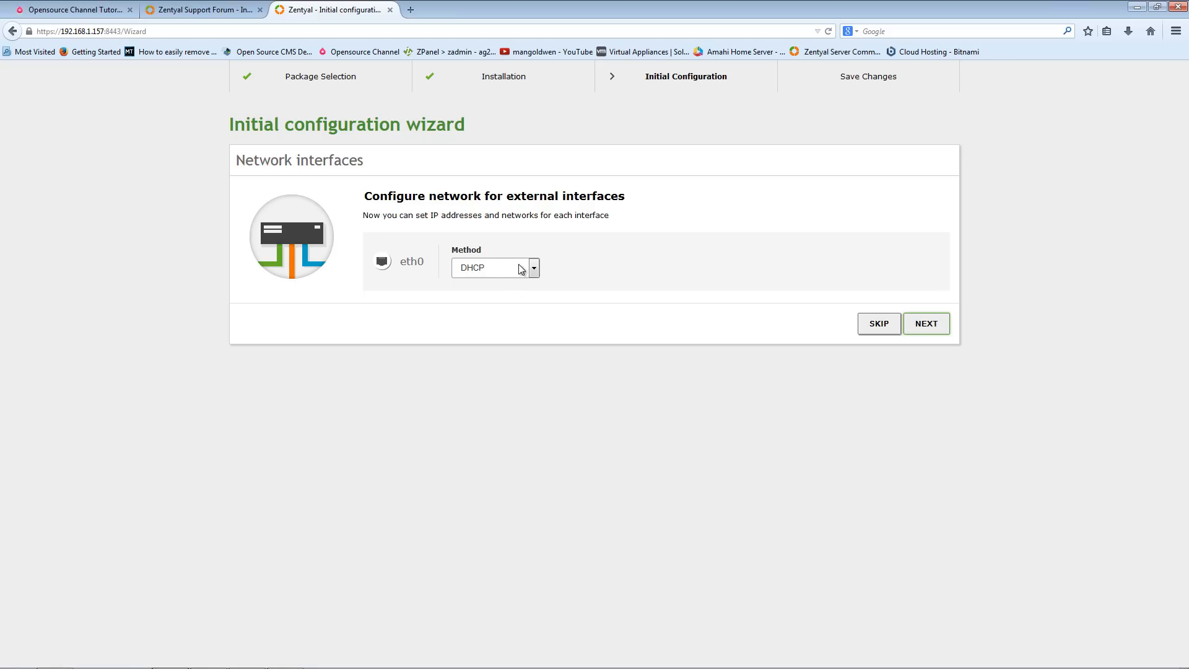
{"action": "left_click", "coordinate": [521, 269]}
{"action": "key", "text": "Down"}
{"action": "key", "text": "Return"}
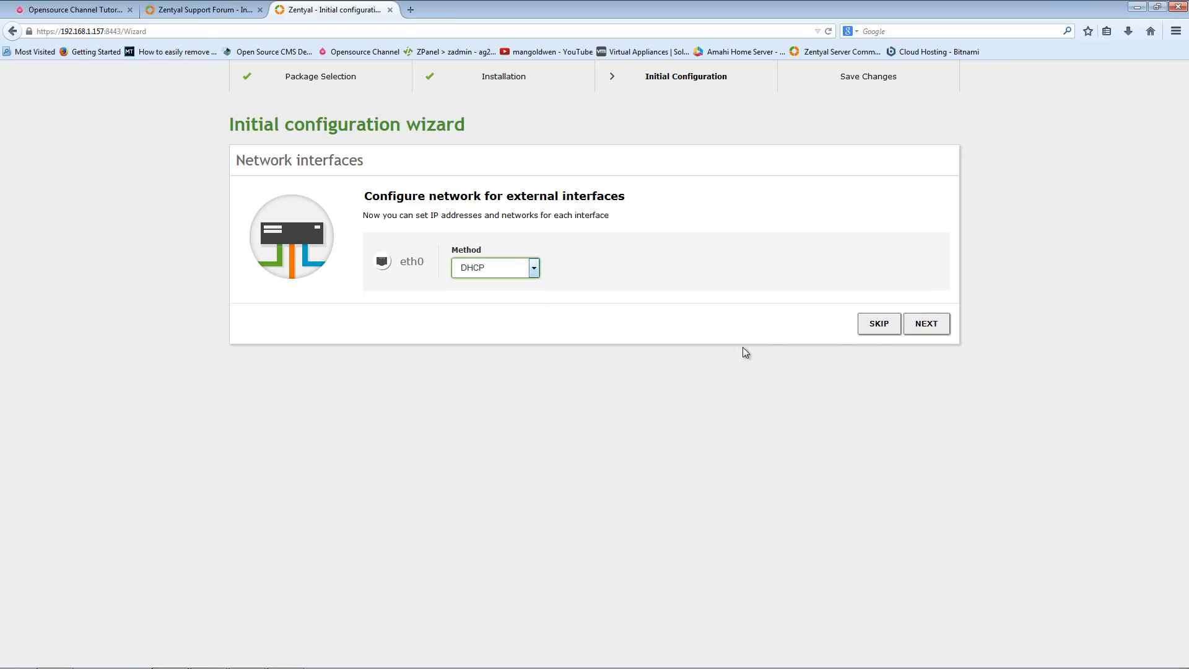
{"action": "left_click", "coordinate": [927, 325]}
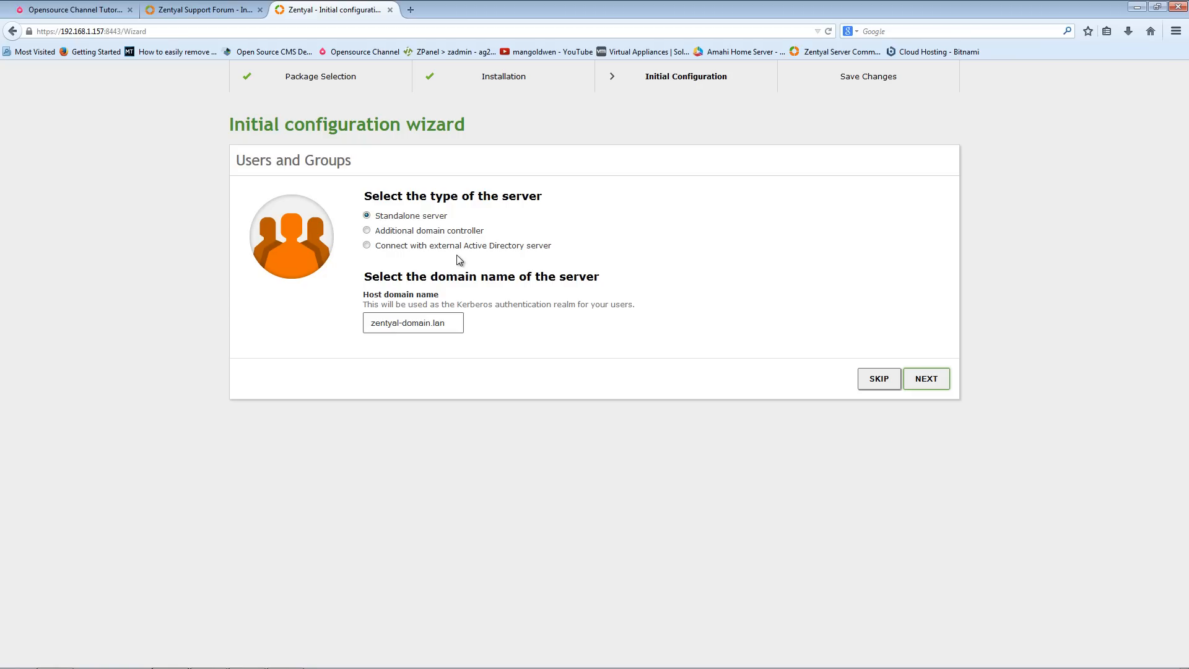
{"action": "left_click", "coordinate": [443, 235]}
{"action": "left_click", "coordinate": [413, 248]}
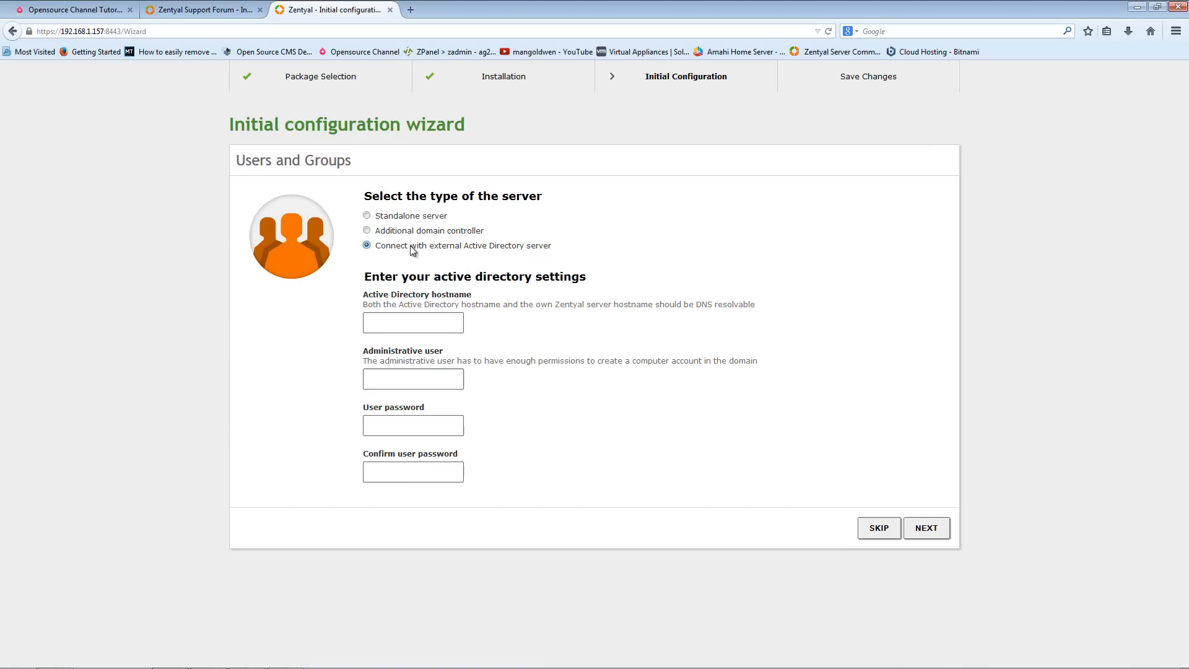
{"action": "left_click", "coordinate": [412, 217]}
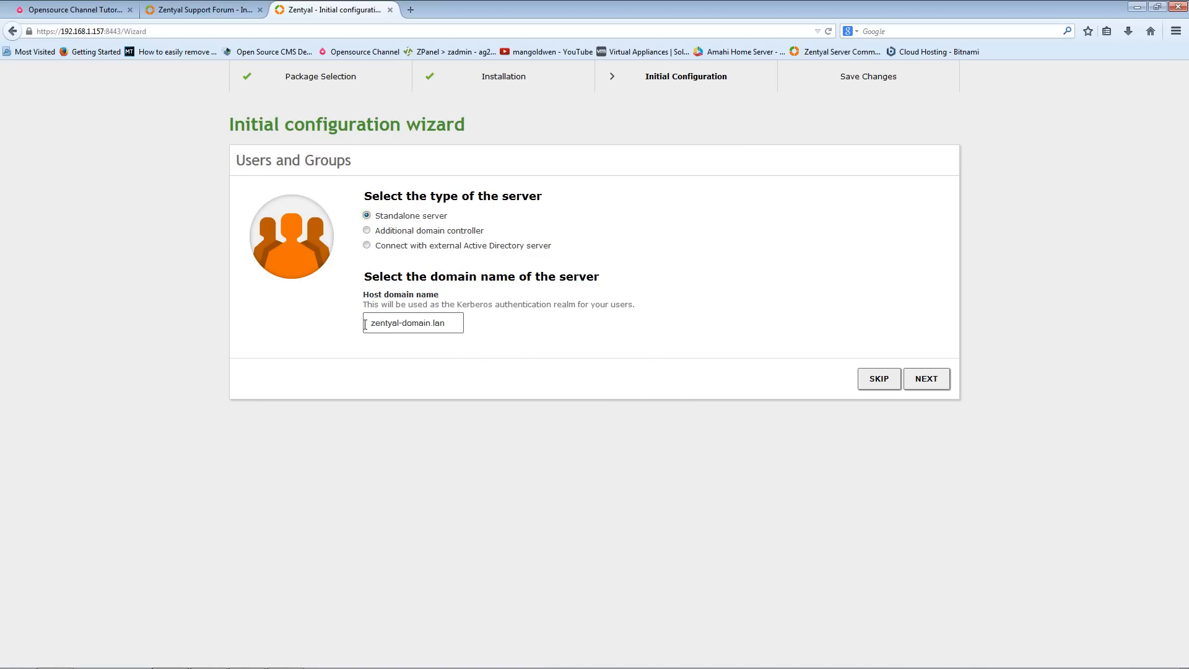
- Copy the host domain name zentyal-domain.lan and continue with a standalone server
{"action": "left_click_drag", "start_coordinate": [365, 325], "coordinate": [454, 325]}
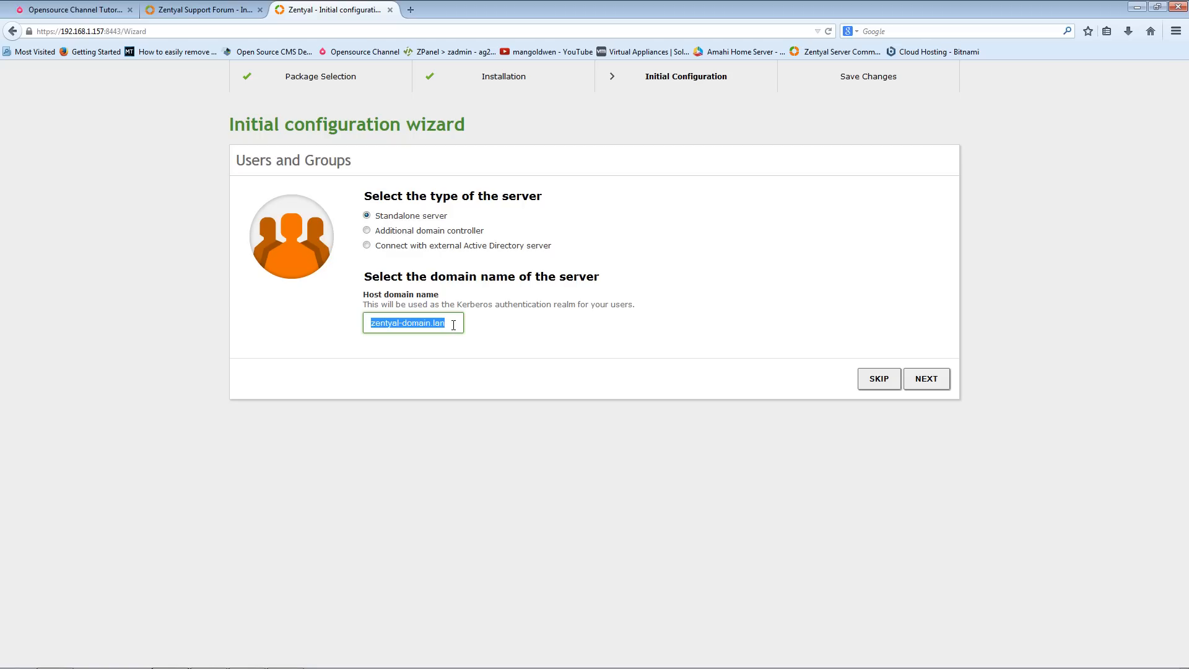
{"action": "right_click", "coordinate": [438, 325]}
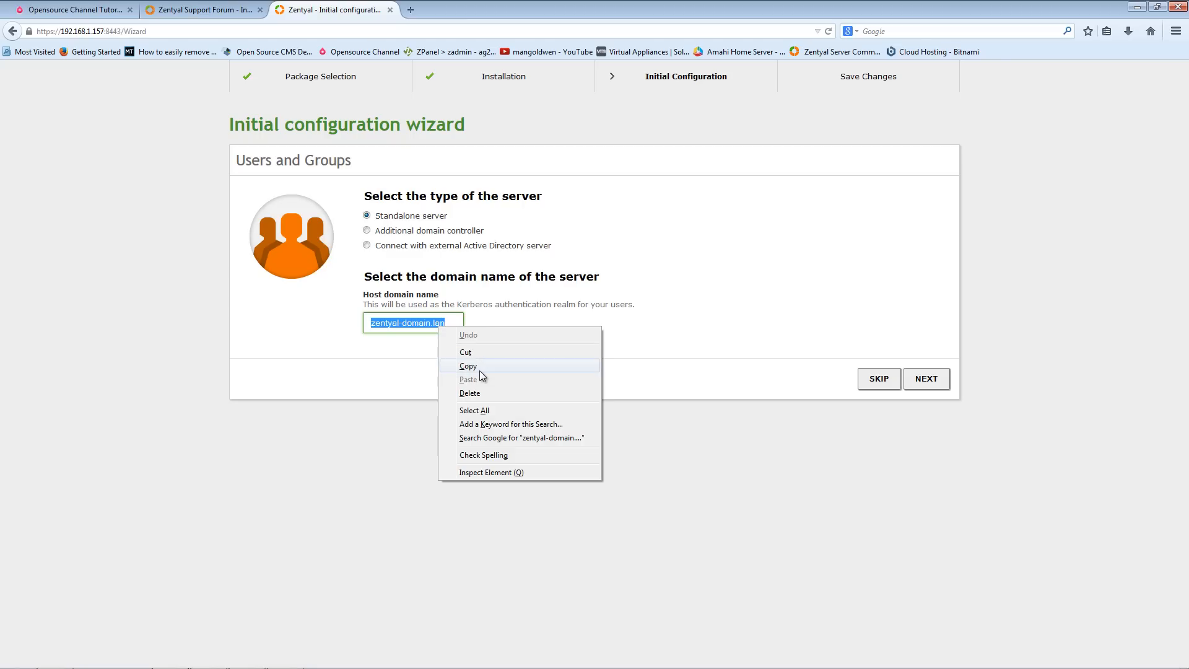
{"action": "left_click", "coordinate": [472, 367]}
{"action": "left_click", "coordinate": [929, 388]}
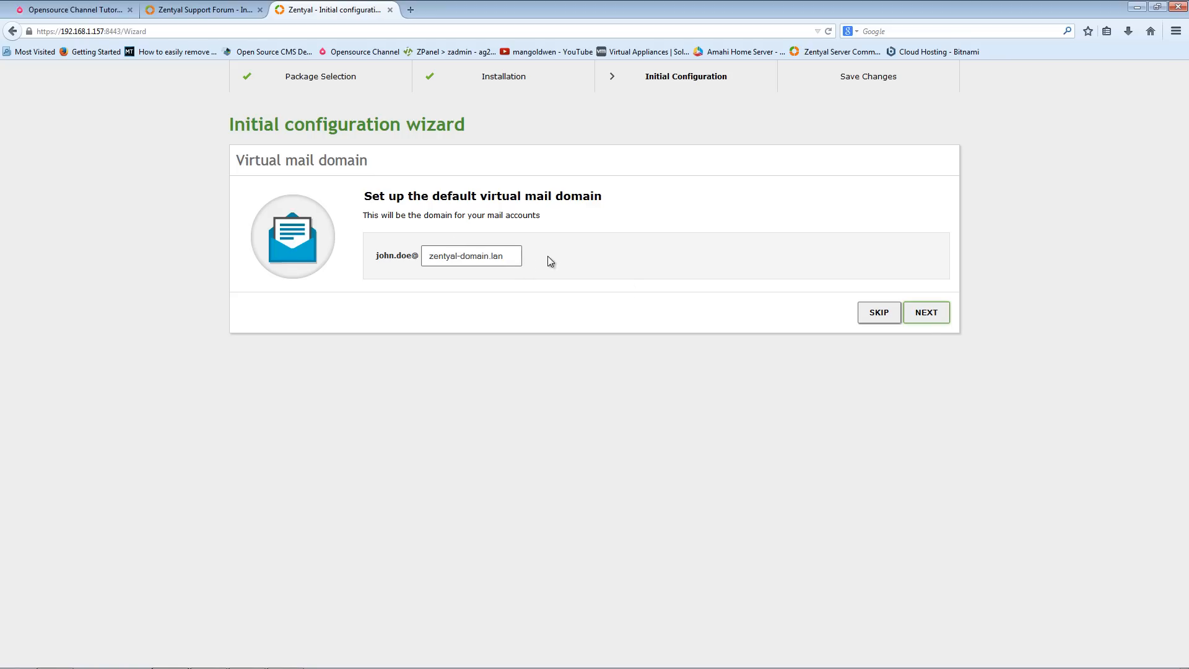
- Keep zentyal-domain.lan as the virtual mail domain and complete the wizard at the OpenChange page
{"action": "left_click", "coordinate": [928, 313]}
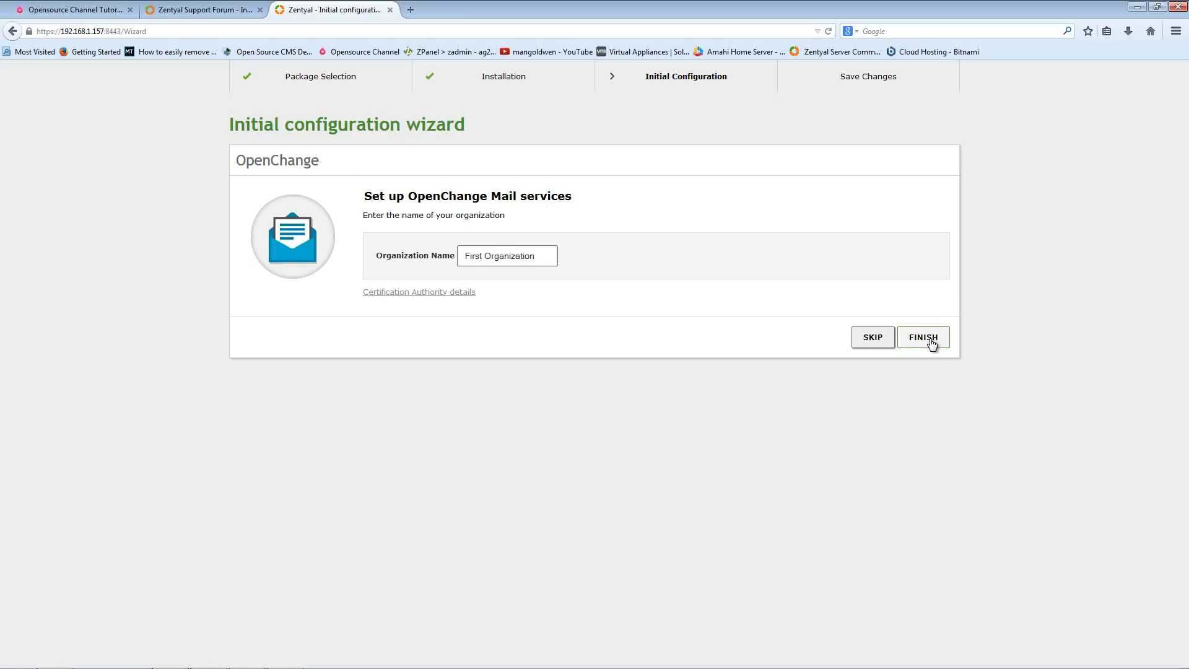
{"action": "left_click", "coordinate": [876, 342]}
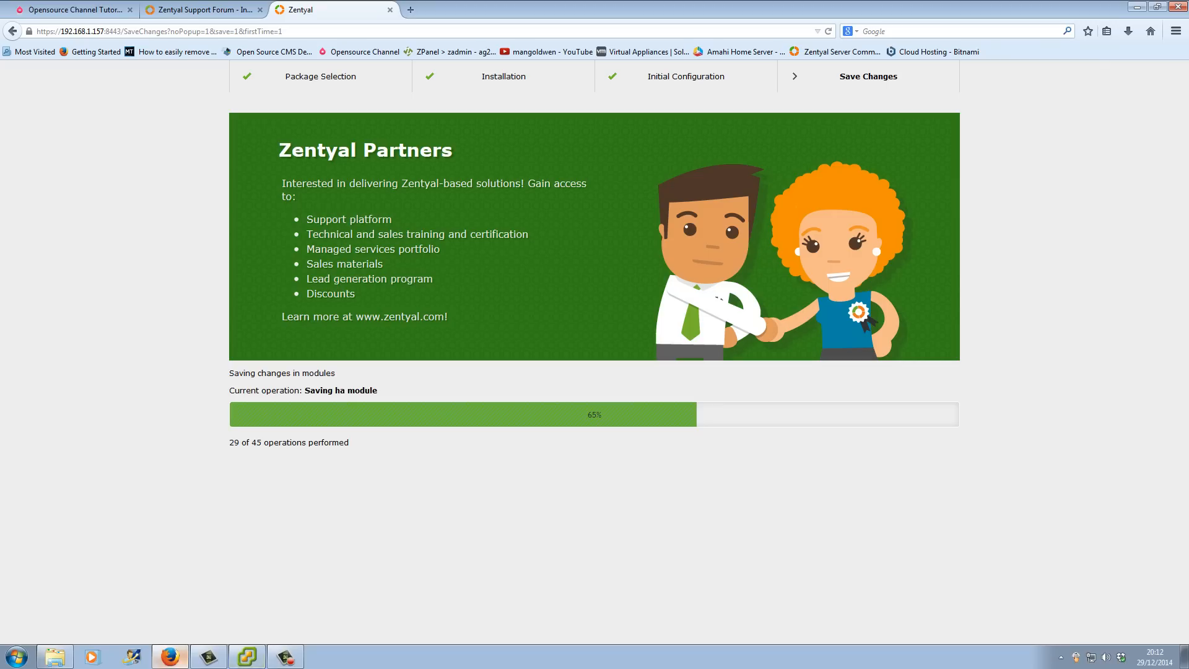
{"action": "left_click", "coordinate": [298, 666]}
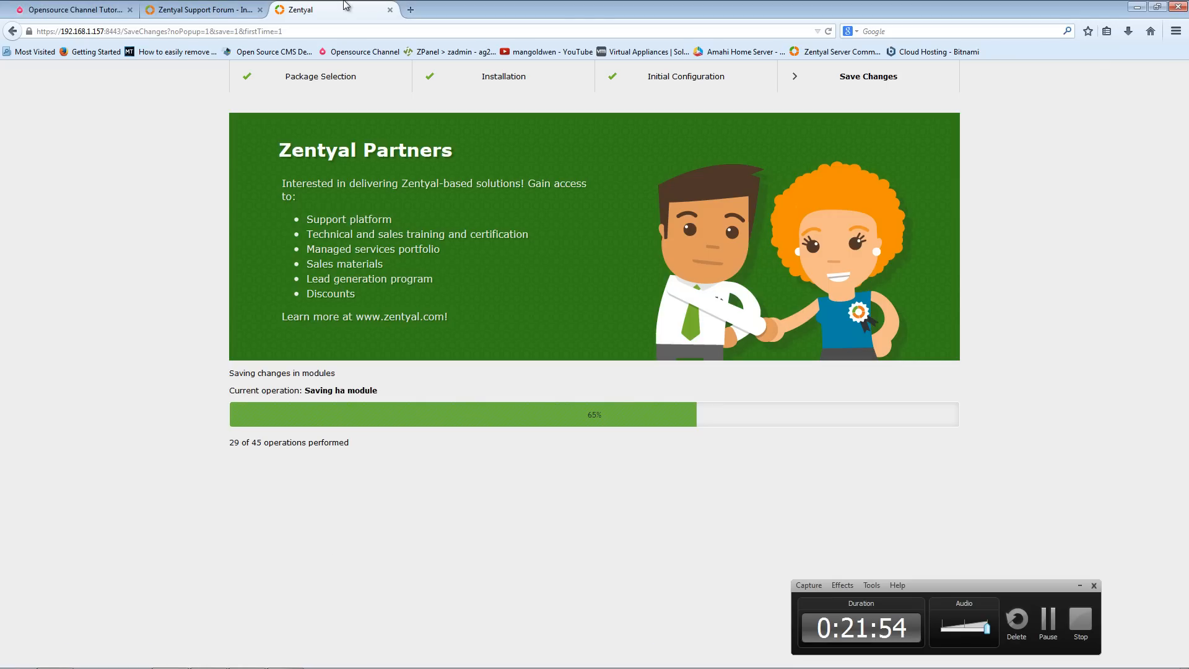
{"action": "left_click", "coordinate": [1080, 586]}
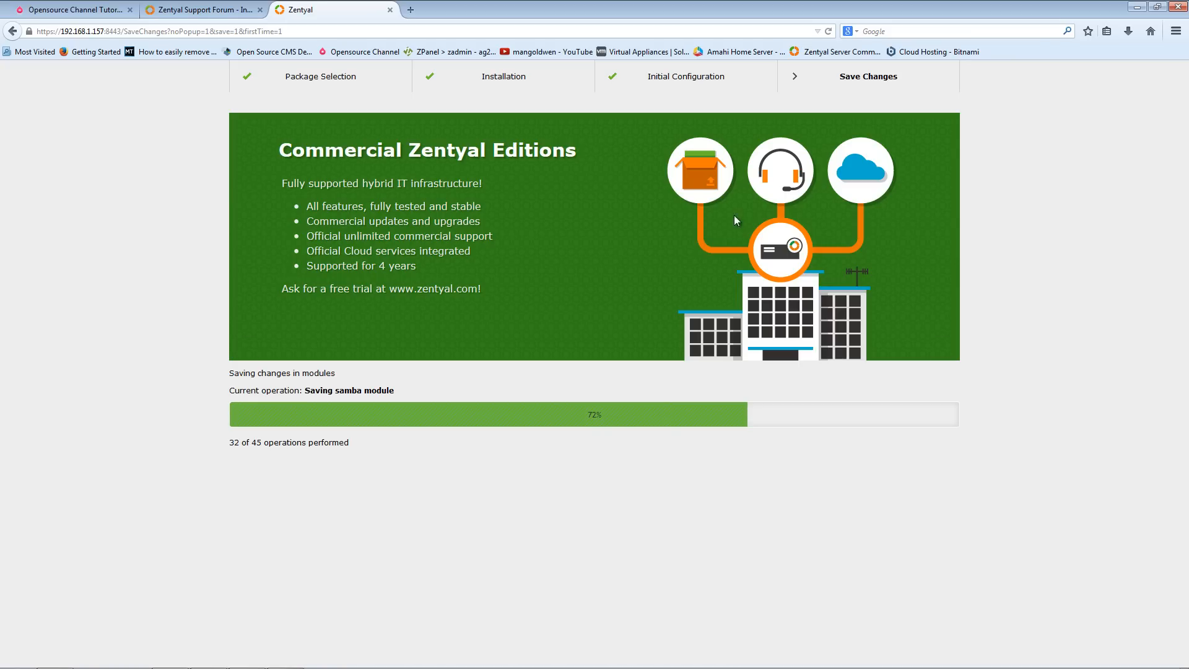
- Browse the zentyal.org community page and the zentyal.com homepage in the second tab
{"action": "left_click", "coordinate": [198, 9]}
{"action": "left_click", "coordinate": [134, 87]}
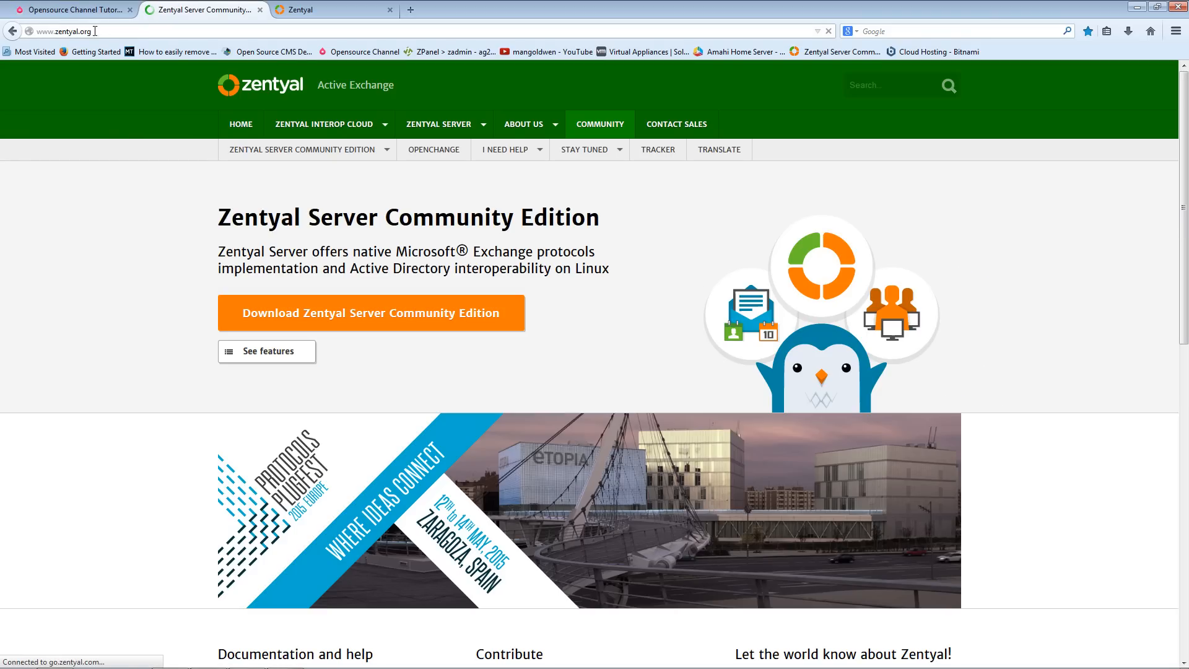
{"action": "double_click", "coordinate": [94, 32]}
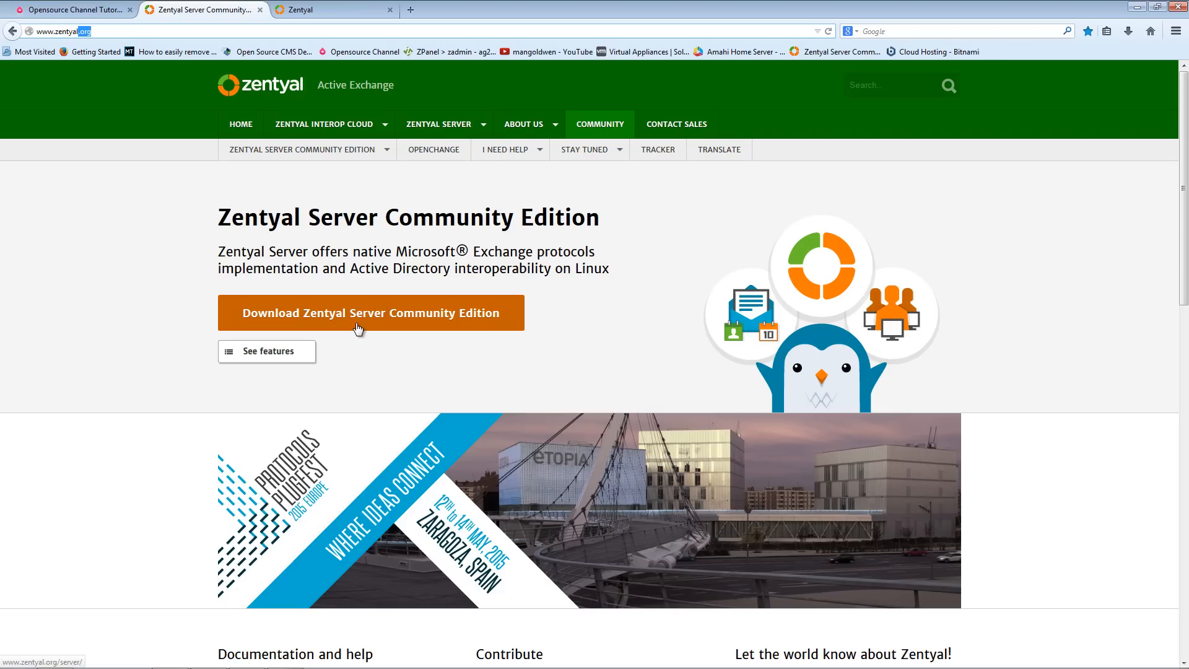
{"action": "left_click", "coordinate": [264, 89]}
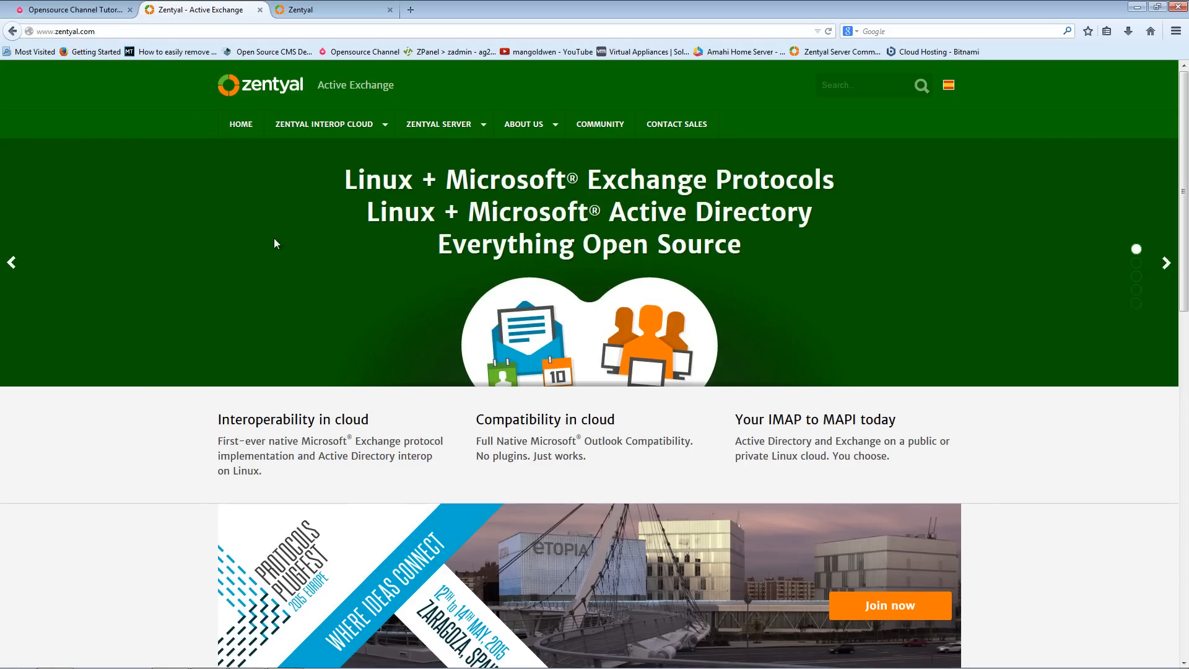
{"action": "mouse_move", "coordinate": [359, 126]}
{"action": "scroll", "coordinate": [442, 263], "scroll_direction": "down", "scroll_amount": 4}
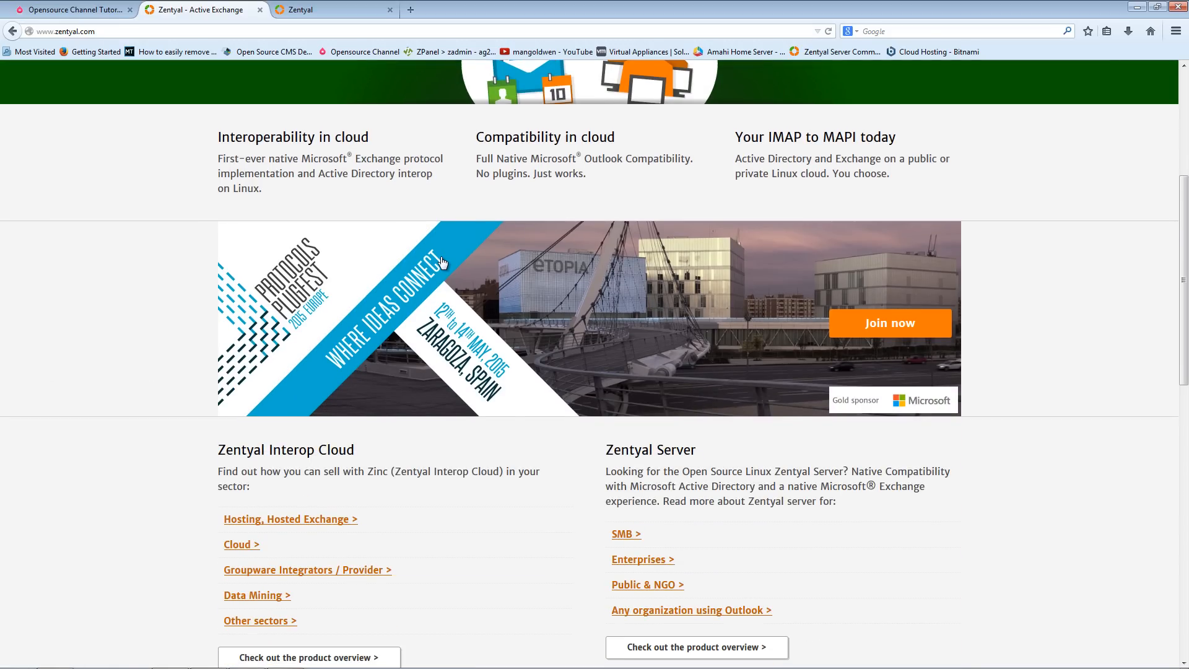
{"action": "scroll", "coordinate": [444, 347], "scroll_direction": "down", "scroll_amount": 5}
{"action": "scroll", "coordinate": [444, 347], "scroll_direction": "up", "scroll_amount": 5}
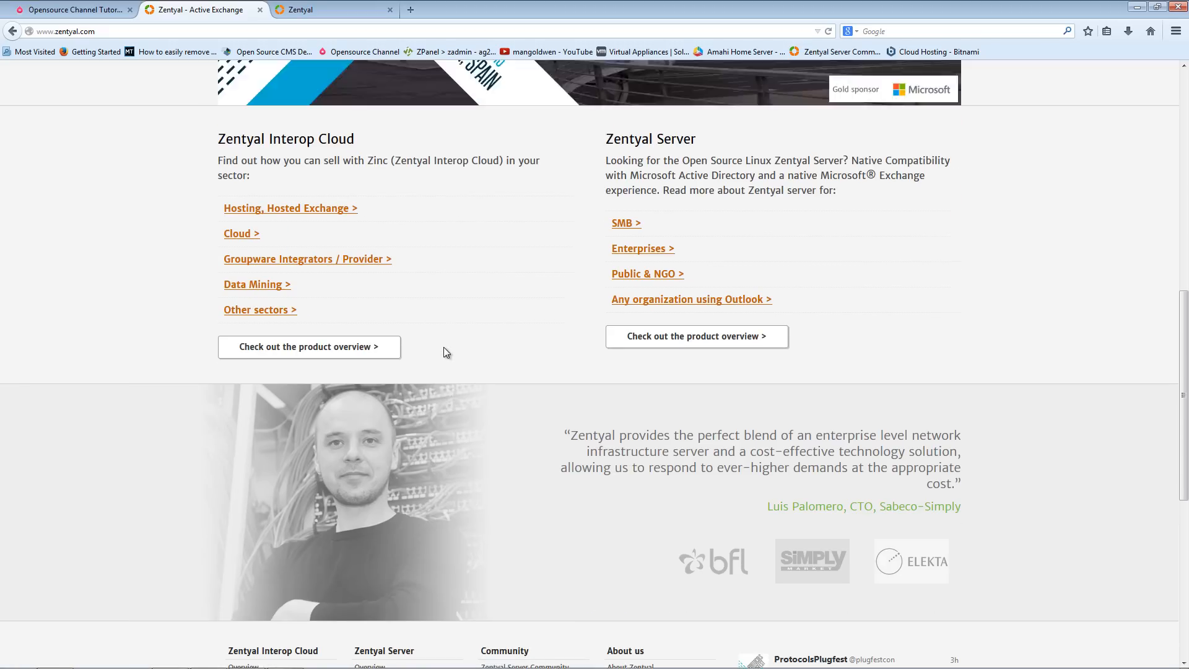
{"action": "scroll", "coordinate": [443, 347], "scroll_direction": "up", "scroll_amount": 4}
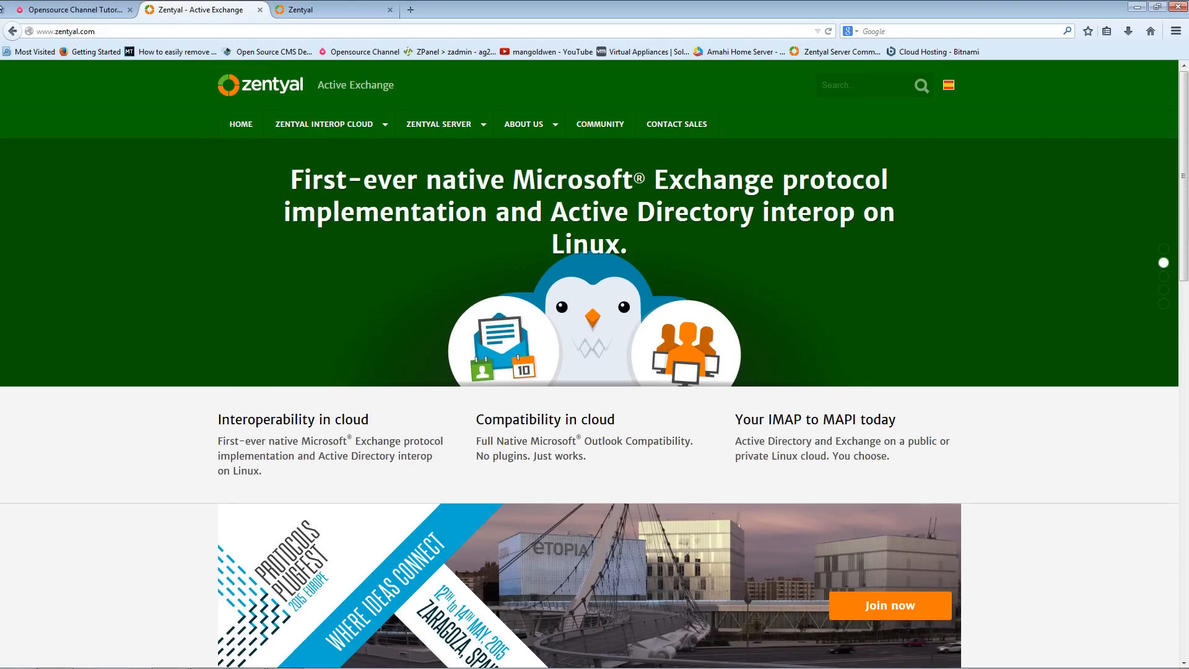
{"action": "left_click", "coordinate": [11, 33]}
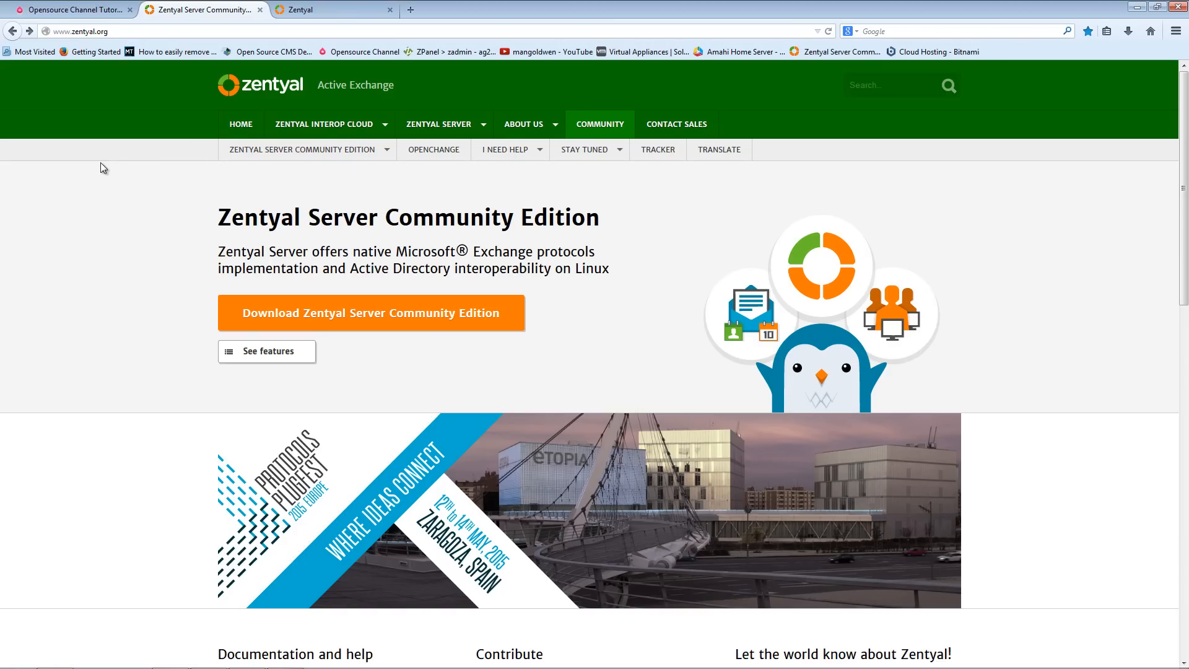
- Open the Amahi Home Server site from its bookmark in a new tab, then close that tab
{"action": "left_click", "coordinate": [310, 9]}
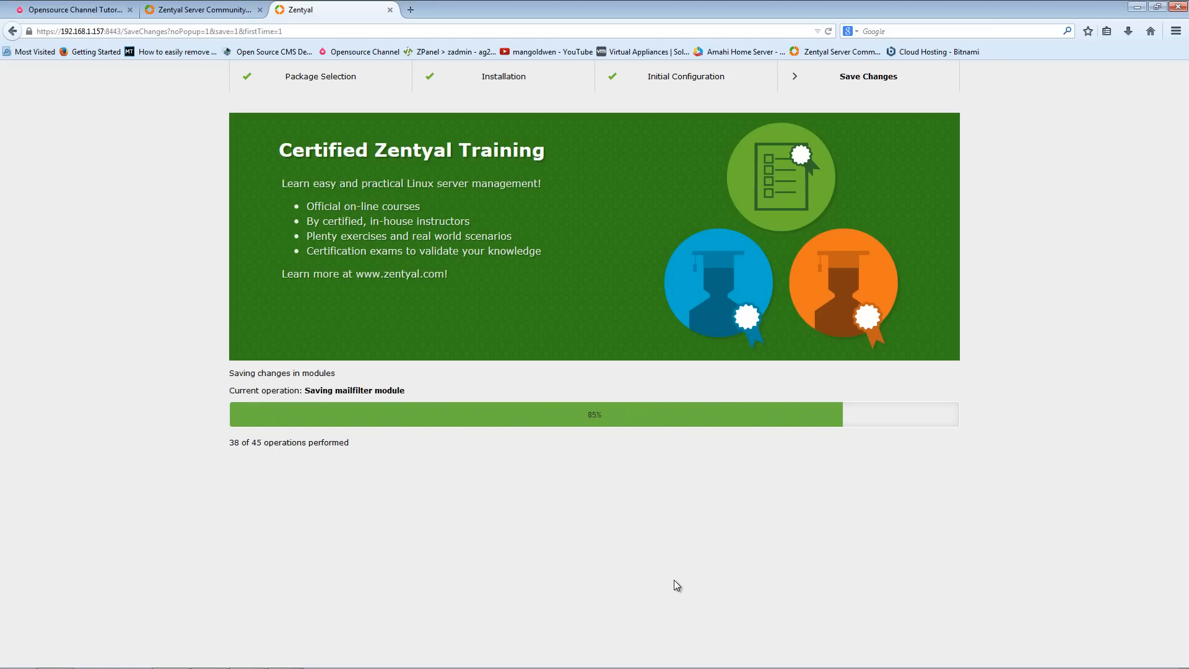
{"action": "left_click", "coordinate": [410, 9]}
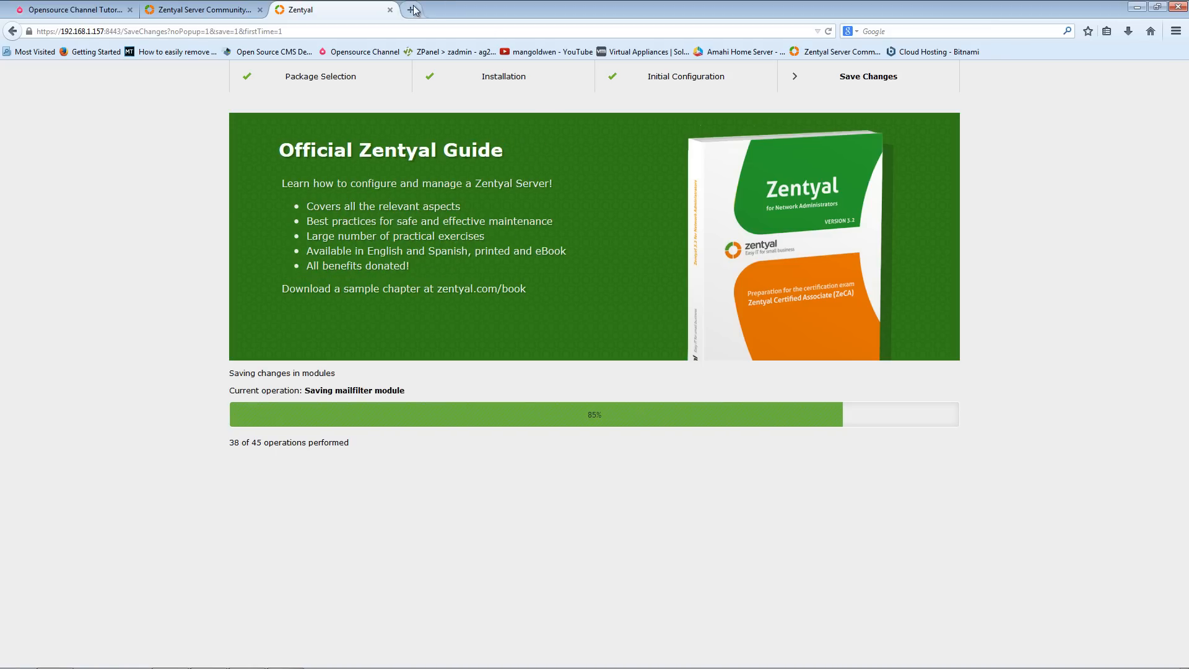
{"action": "left_click", "coordinate": [737, 53]}
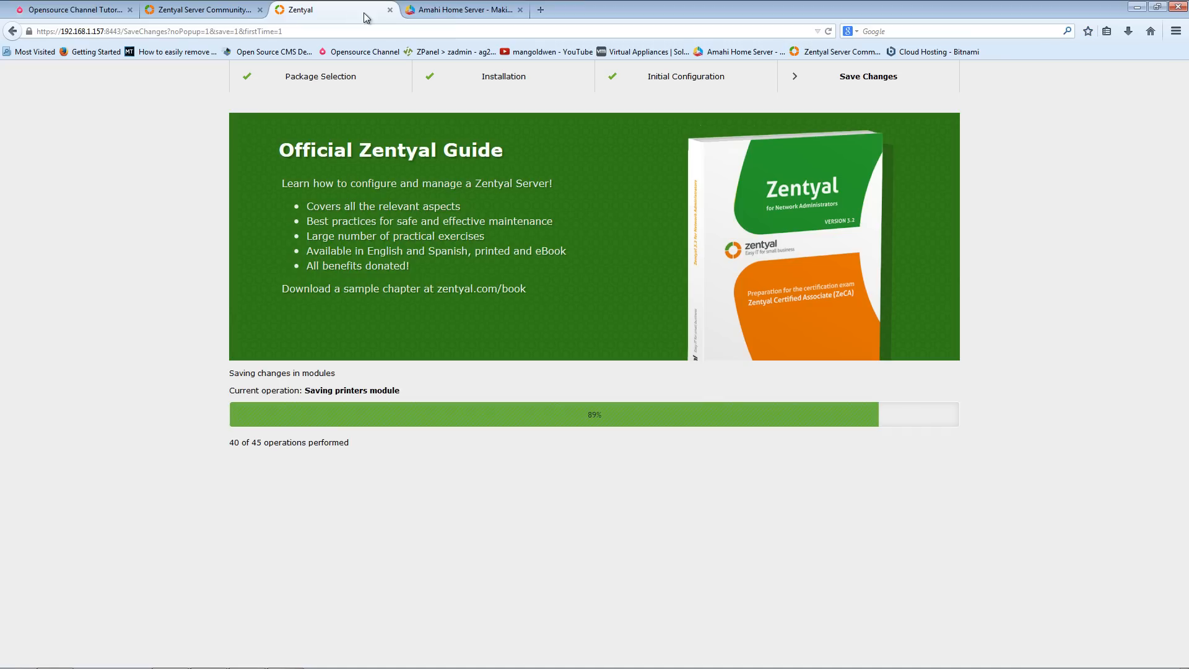
{"action": "left_click", "coordinate": [361, 11]}
{"action": "left_click", "coordinate": [520, 10]}
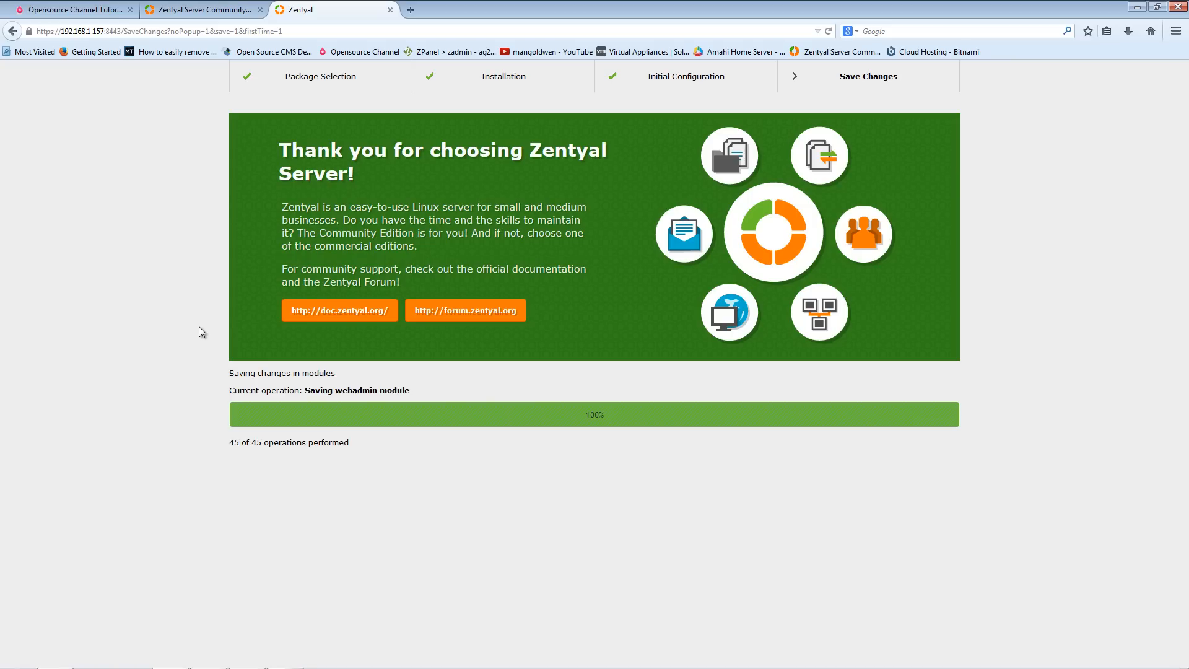
{"action": "left_click", "coordinate": [410, 9]}
{"action": "right_click", "coordinate": [412, 30]}
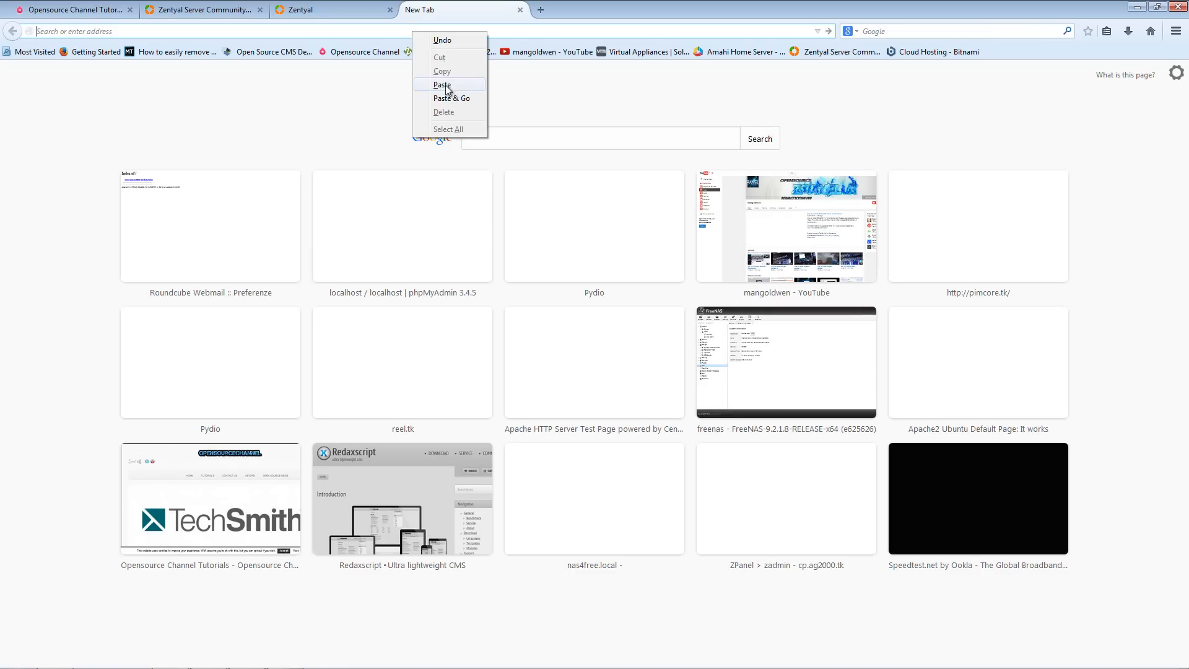
{"action": "left_click", "coordinate": [445, 86]}
{"action": "key", "text": "Return"}
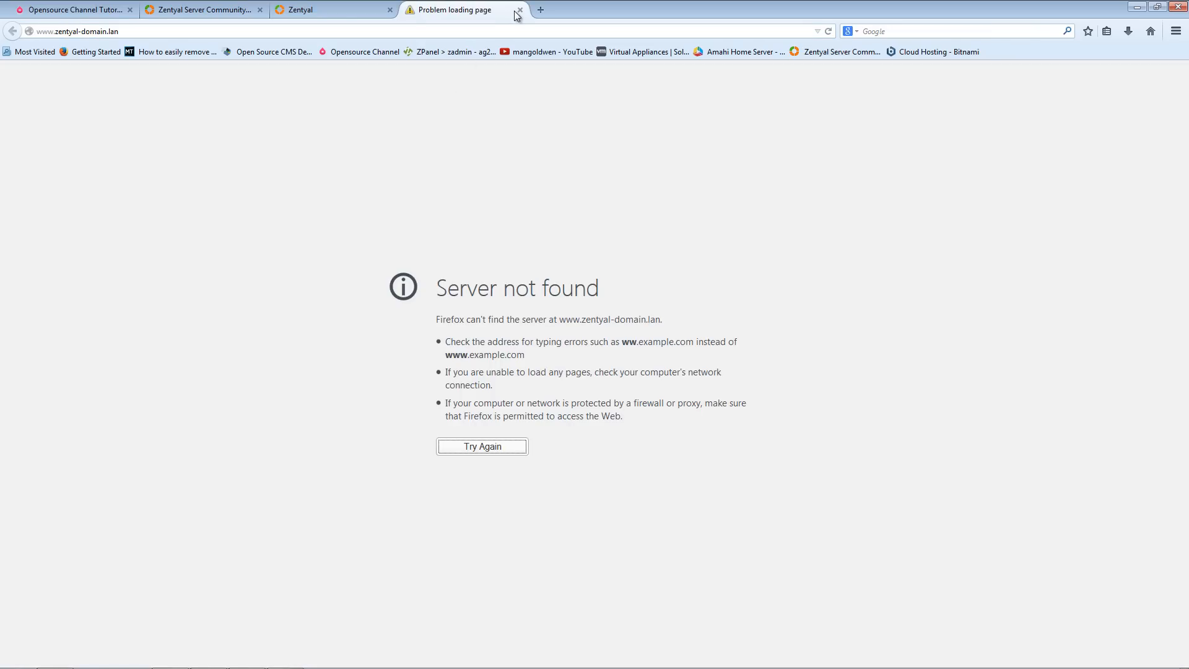
{"action": "left_click_drag", "start_coordinate": [55, 31], "coordinate": [29, 34]}
{"action": "type", "text": "http"}
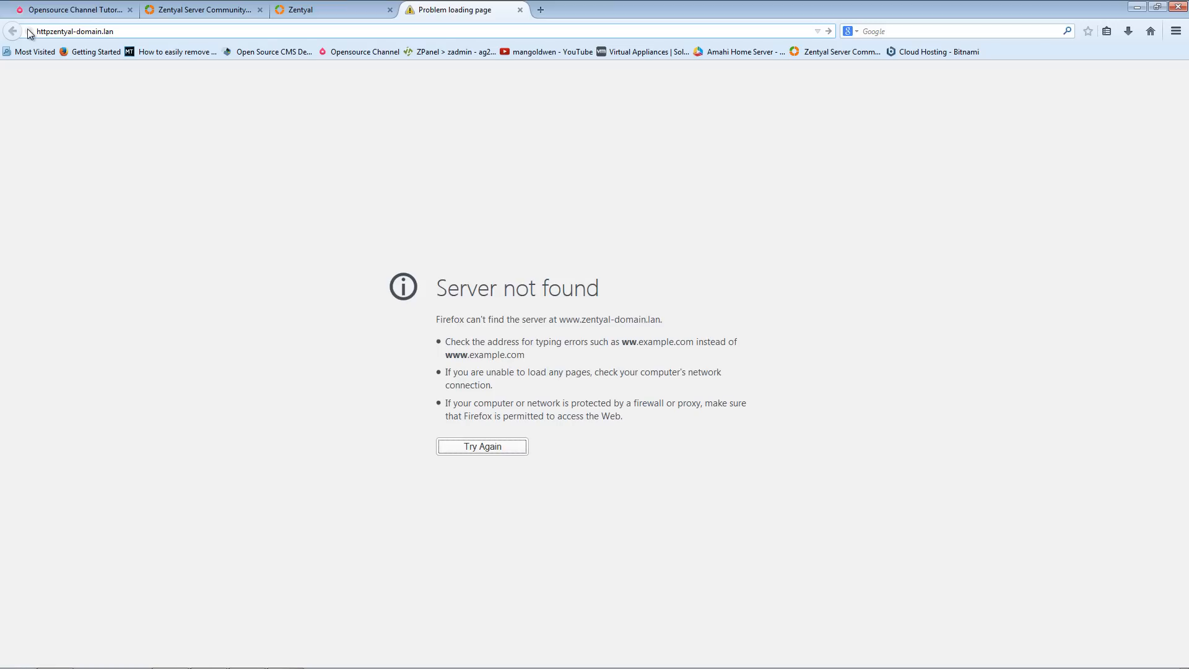
{"action": "type", "text": "s://"}
{"action": "key", "text": "Escape"}
{"action": "type", "text": ":8443"}
{"action": "key", "text": "Return"}
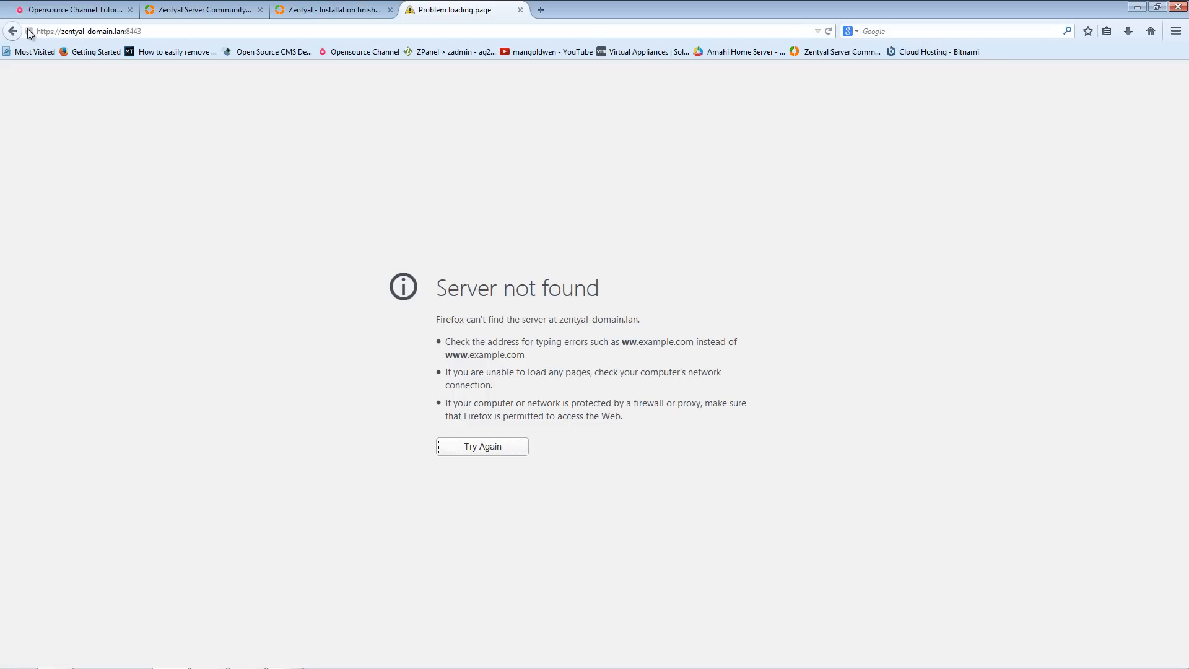
{"action": "left_click", "coordinate": [148, 29]}
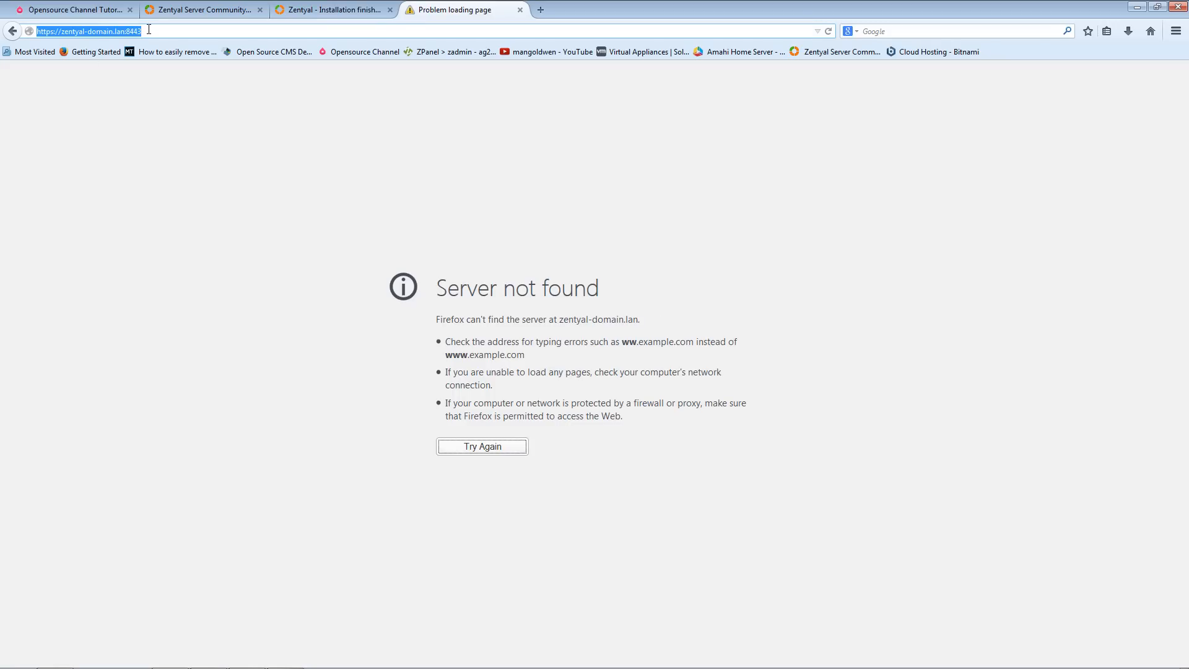
{"action": "key", "text": "Return"}
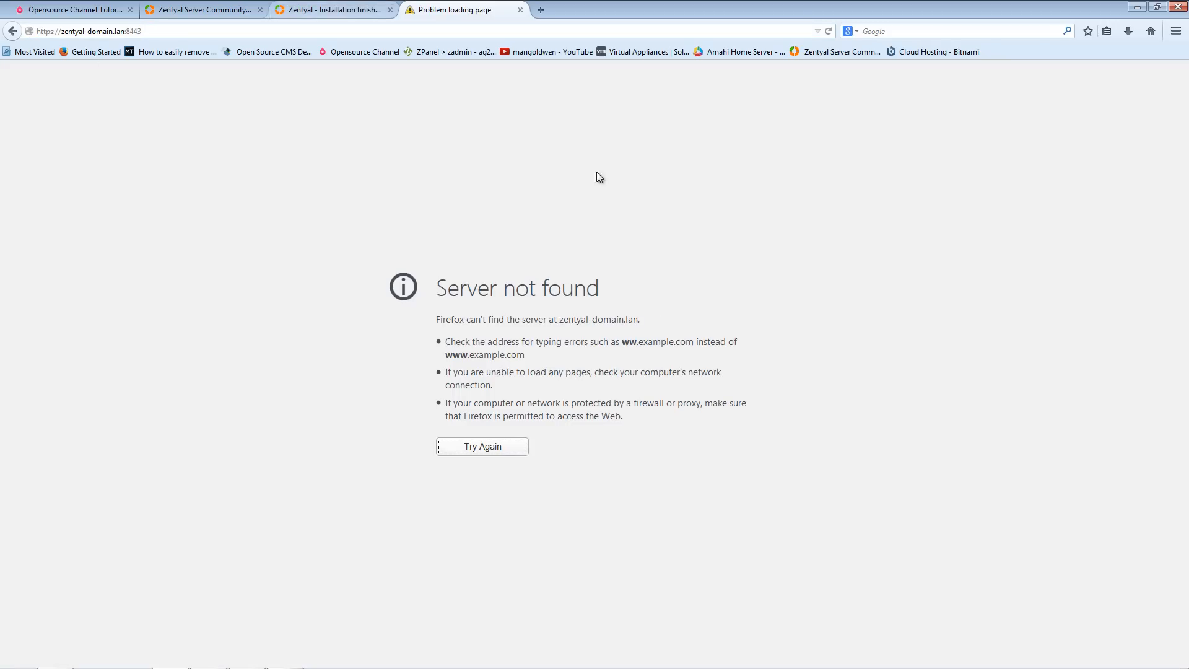
{"action": "left_click", "coordinate": [521, 11]}
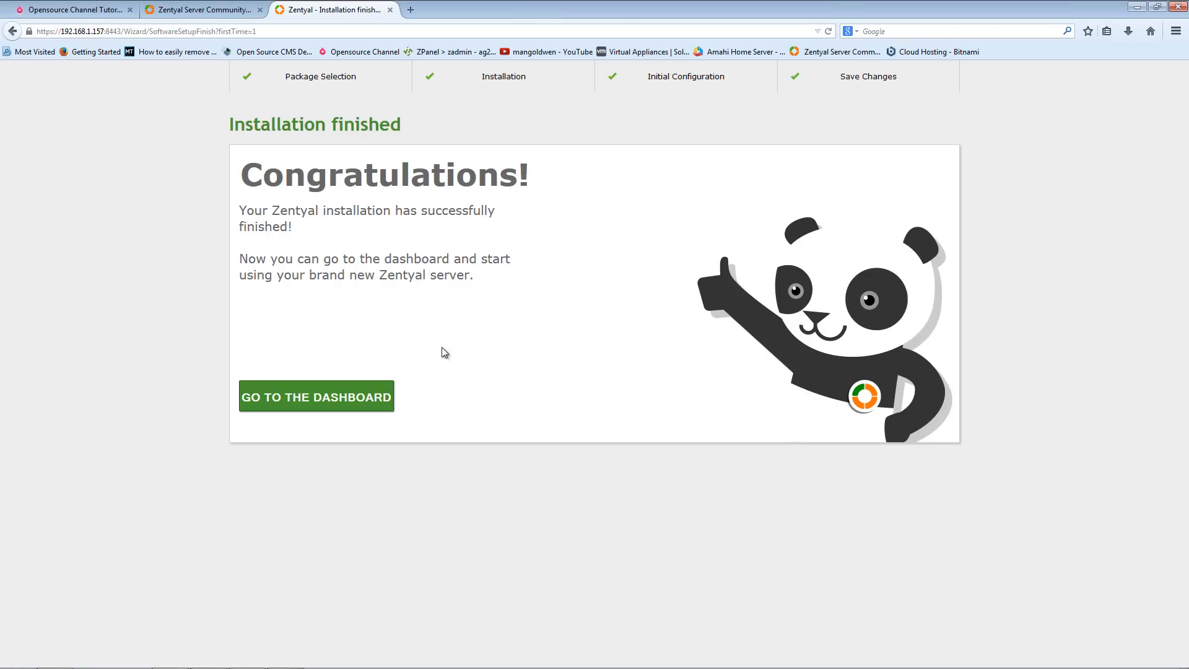
- Go to the Zentyal dashboard and review its information and module status widgets
{"action": "left_click", "coordinate": [310, 403]}
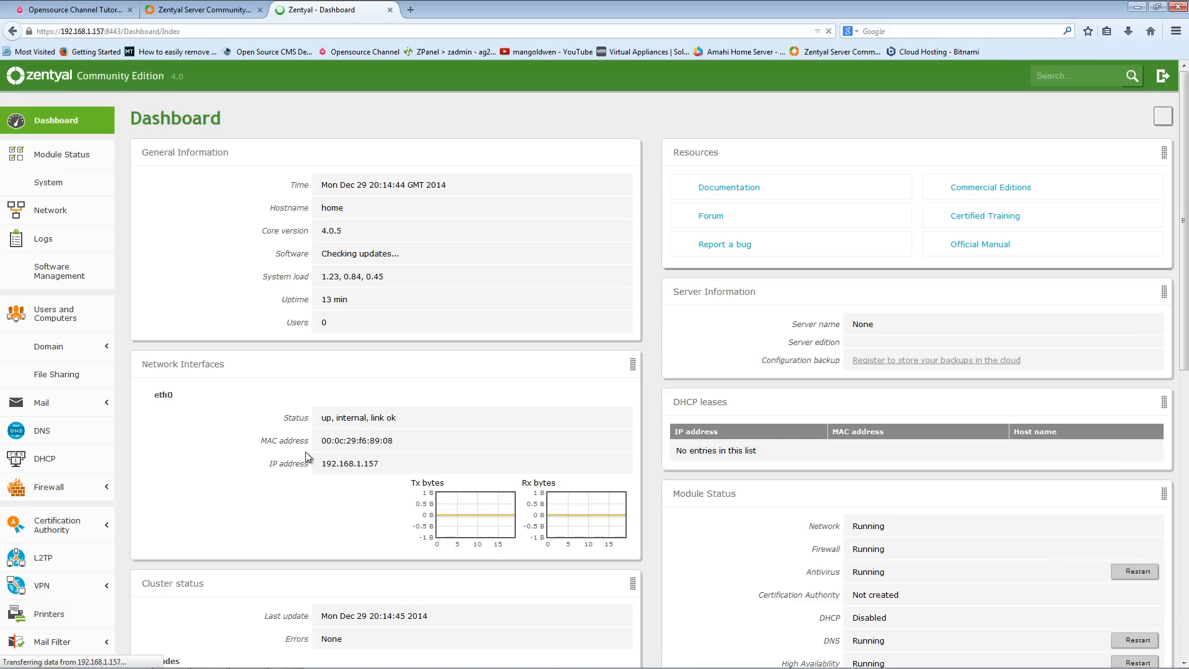
{"action": "scroll", "coordinate": [317, 425], "scroll_direction": "down", "scroll_amount": 7}
{"action": "scroll", "coordinate": [321, 405], "scroll_direction": "up", "scroll_amount": 7}
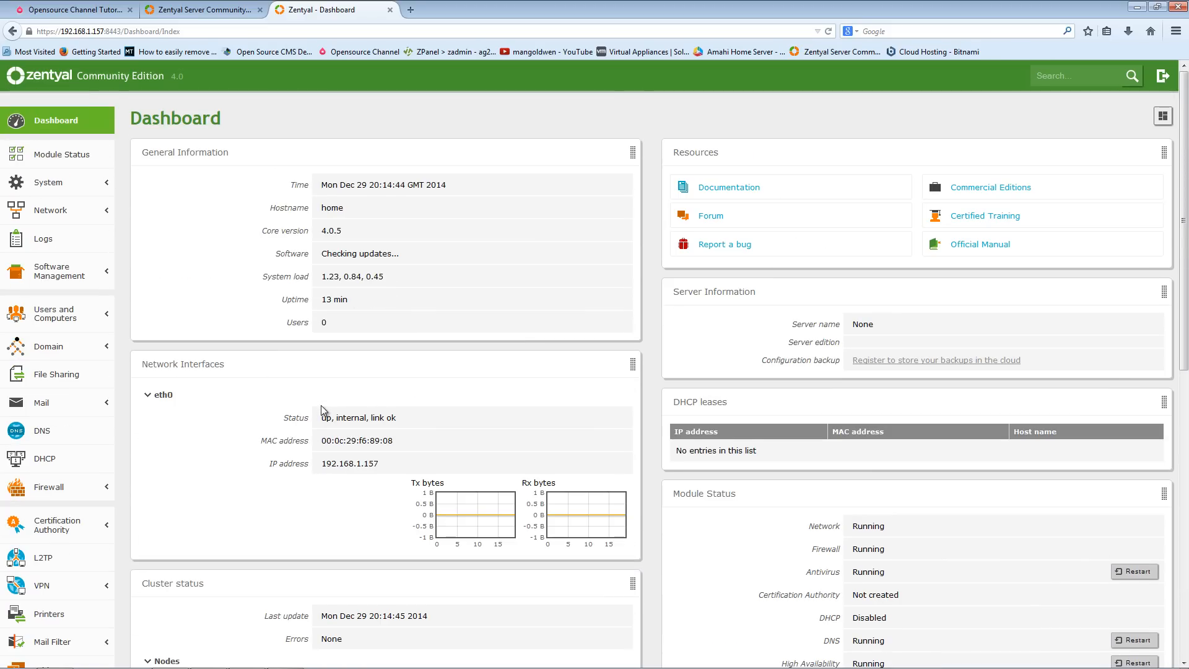
{"action": "scroll", "coordinate": [321, 409], "scroll_direction": "down", "scroll_amount": 6}
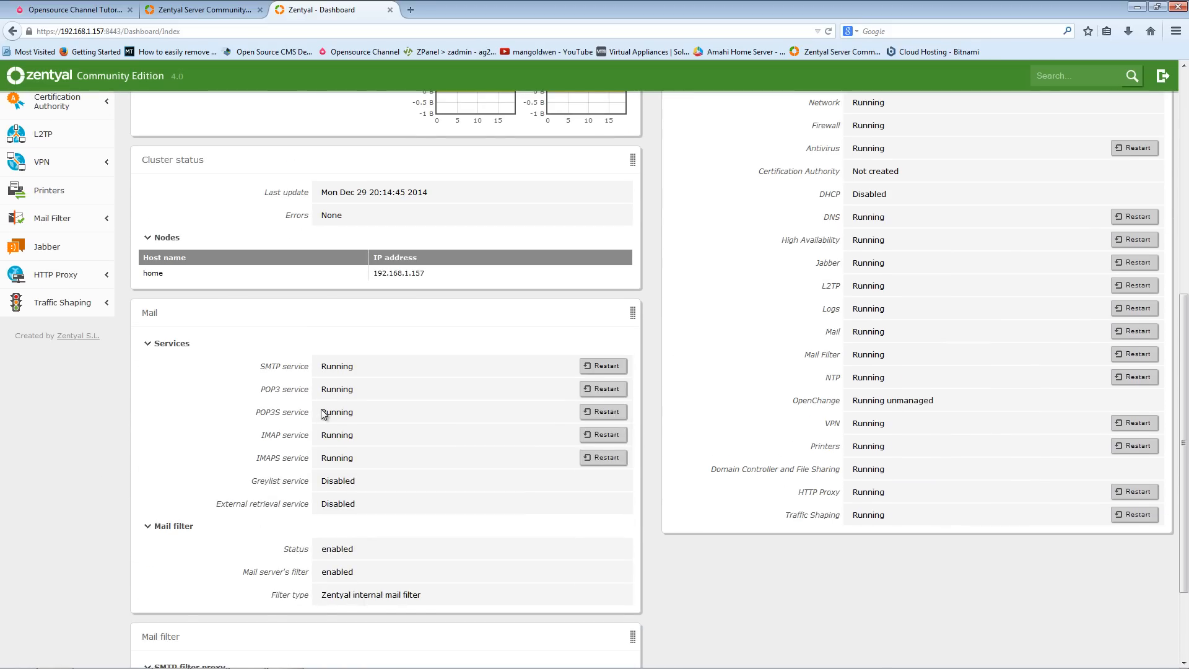
{"action": "scroll", "coordinate": [323, 414], "scroll_direction": "up", "scroll_amount": 6}
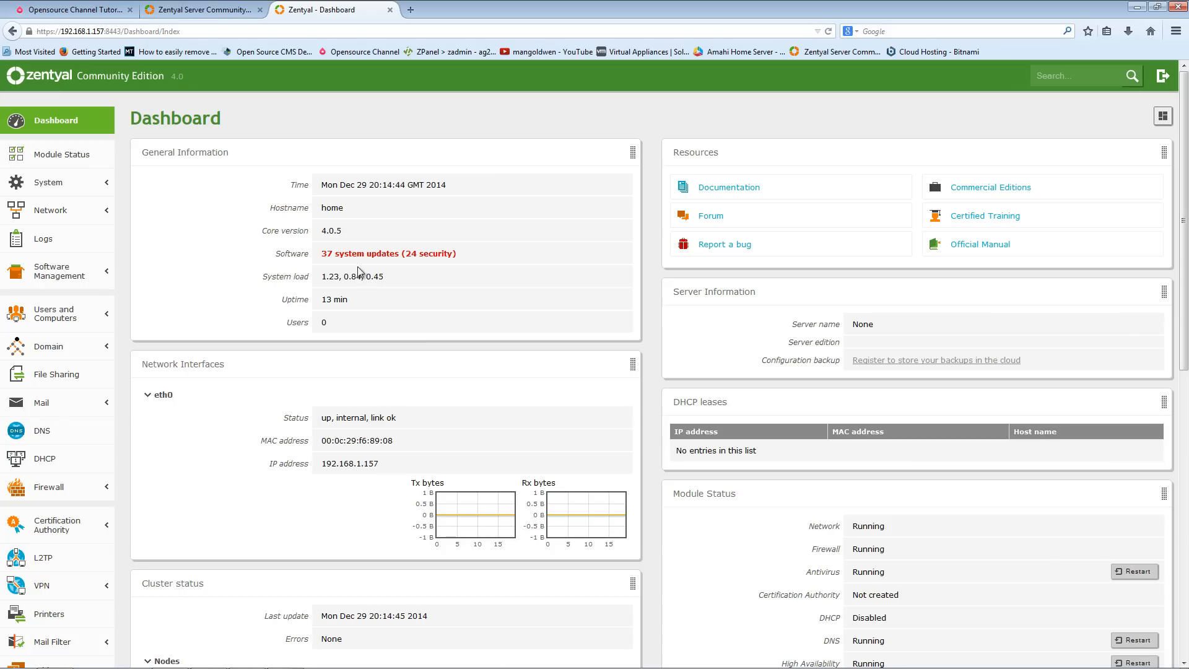
- Open the list of available system updates, review it, and return to the dashboard
{"action": "left_click", "coordinate": [401, 255]}
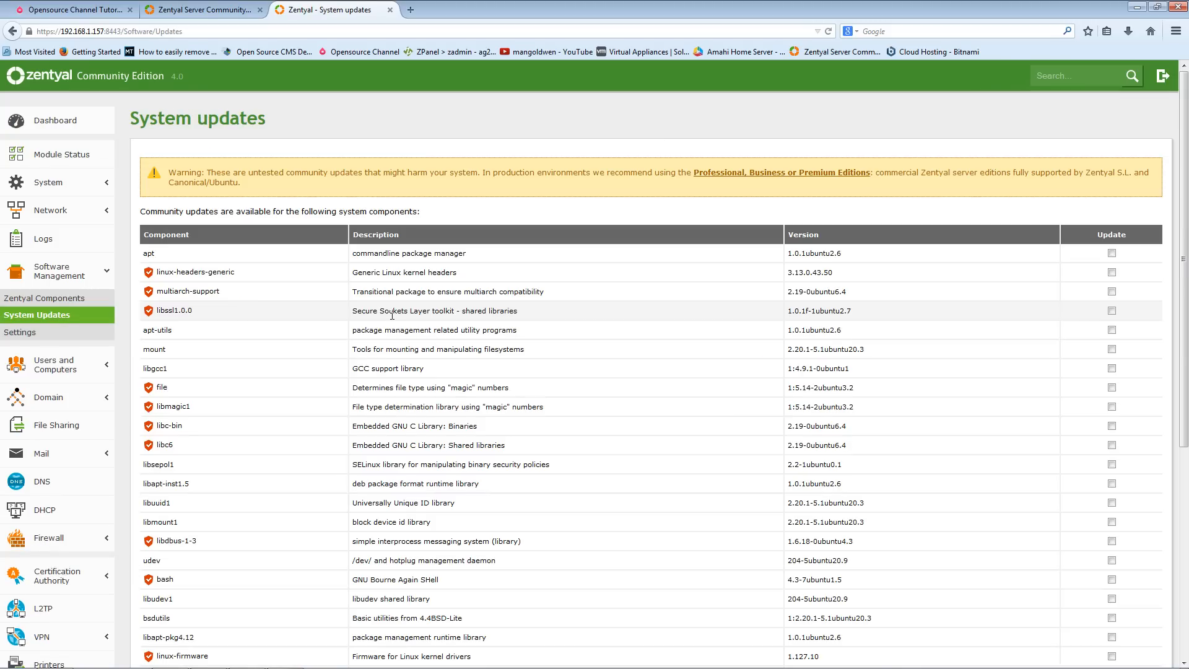
{"action": "scroll", "coordinate": [339, 347], "scroll_direction": "down", "scroll_amount": 5}
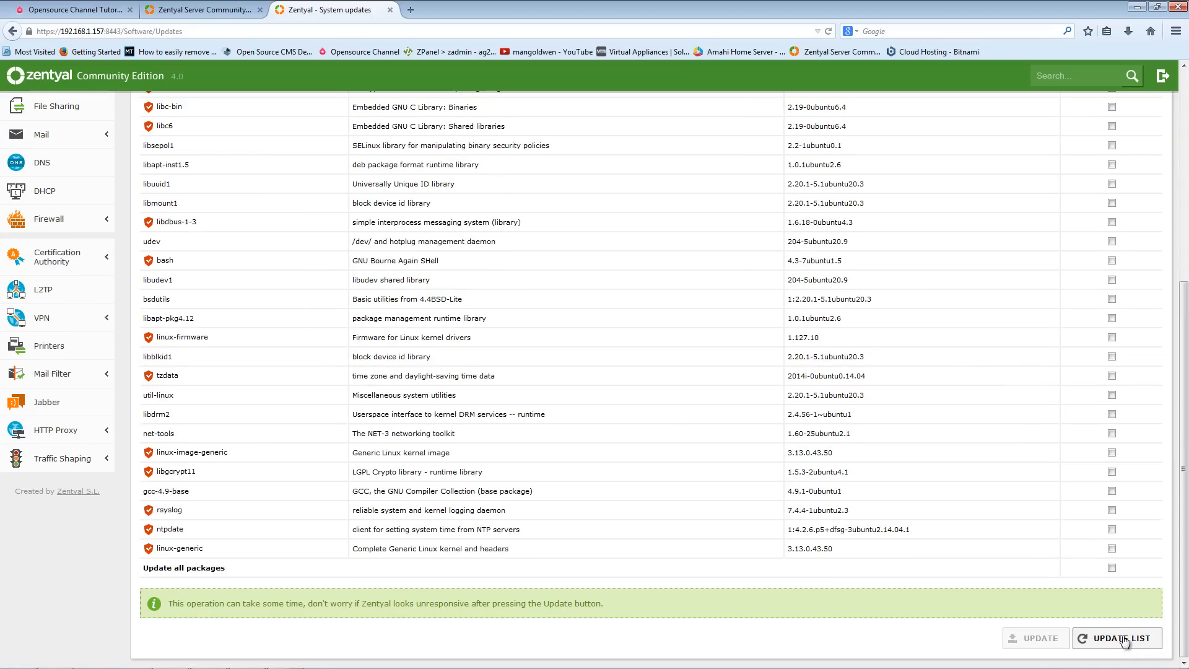
{"action": "scroll", "coordinate": [964, 614], "scroll_direction": "up", "scroll_amount": 5}
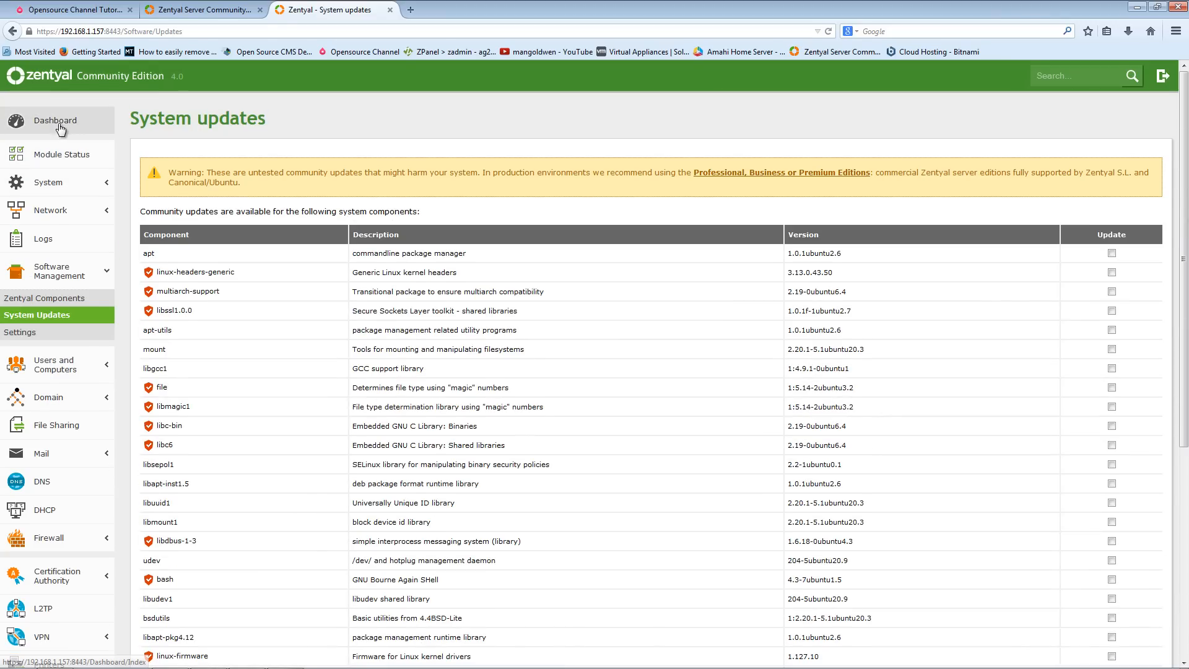
{"action": "left_click", "coordinate": [55, 120]}
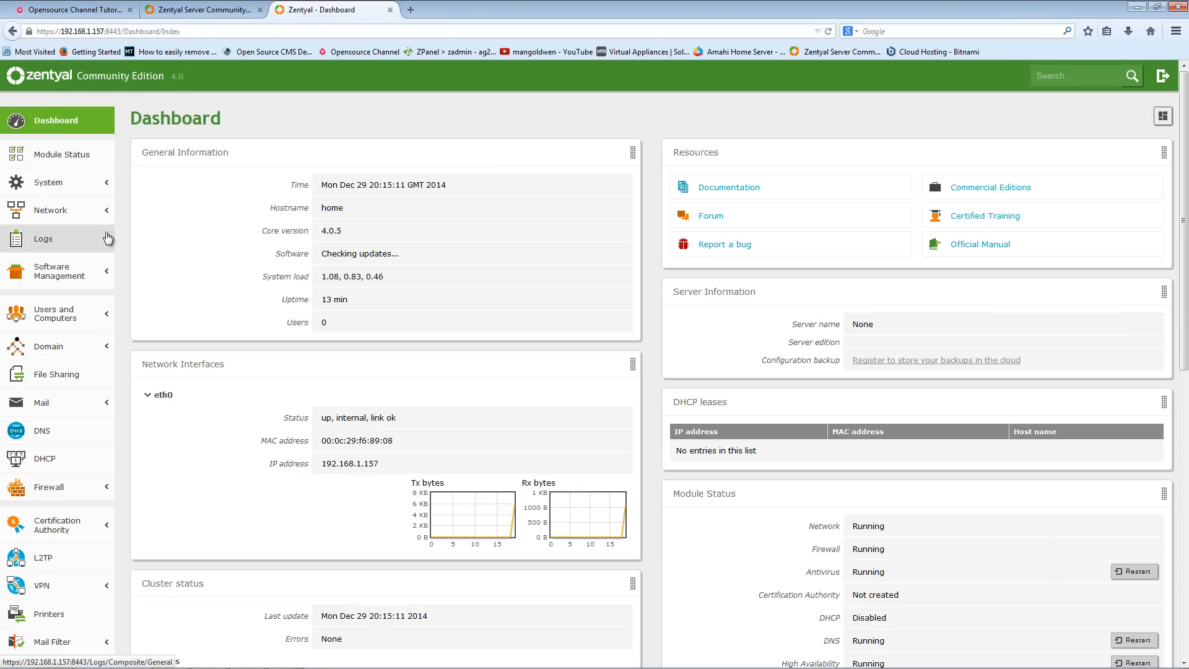
- Open Users and Computers management and examine the Computers, Groups and Users containers of zentyal-domain.lan
{"action": "left_click", "coordinate": [70, 360]}
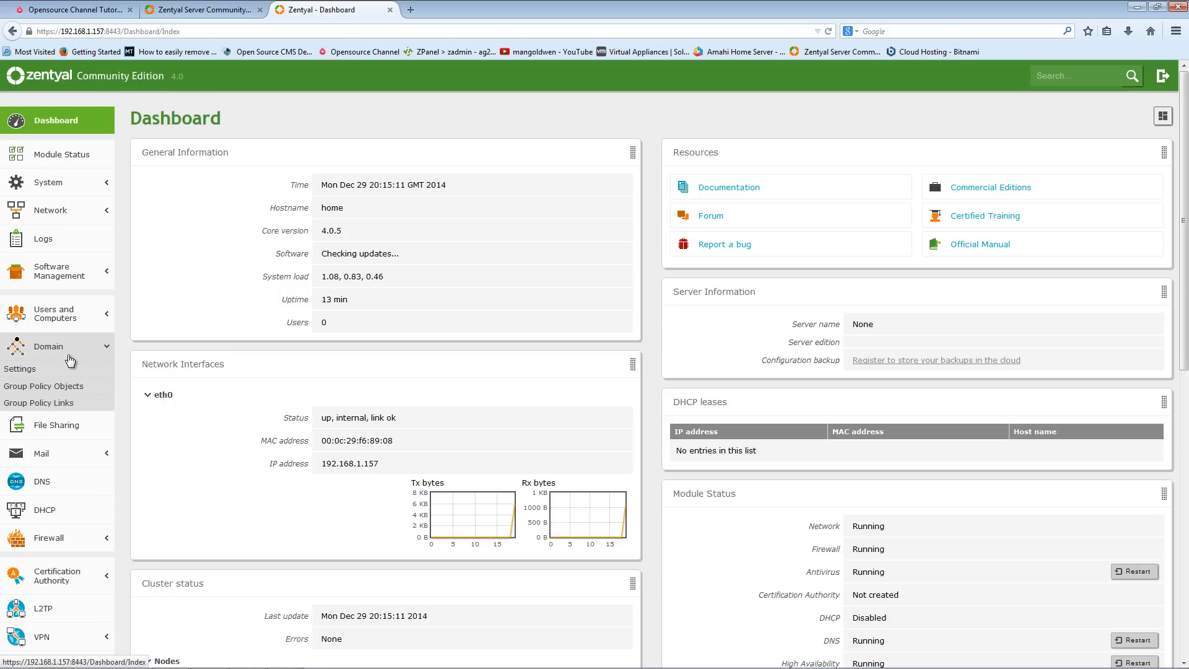
{"action": "left_click", "coordinate": [65, 323]}
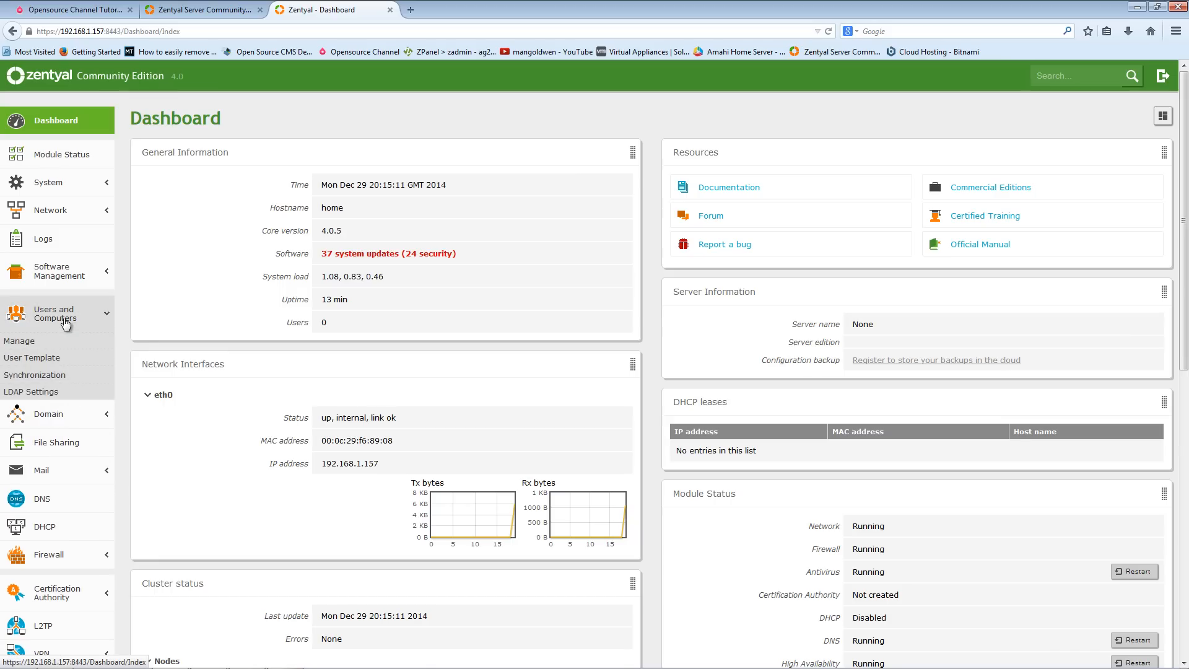
{"action": "left_click", "coordinate": [36, 341]}
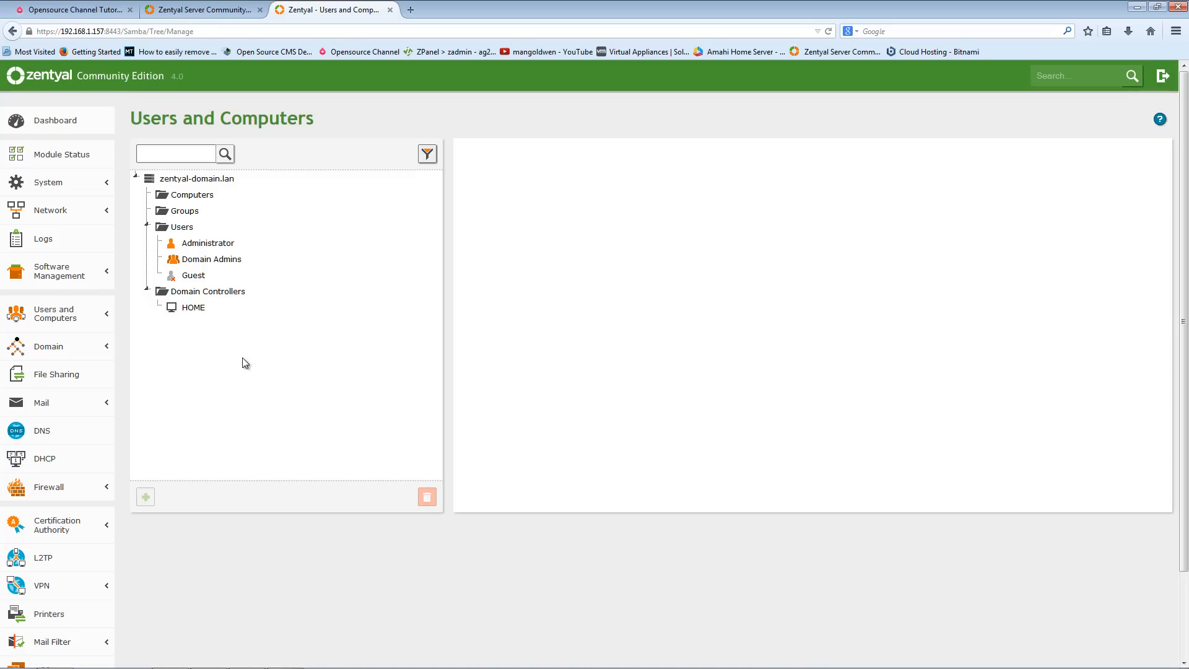
{"action": "left_click", "coordinate": [202, 197]}
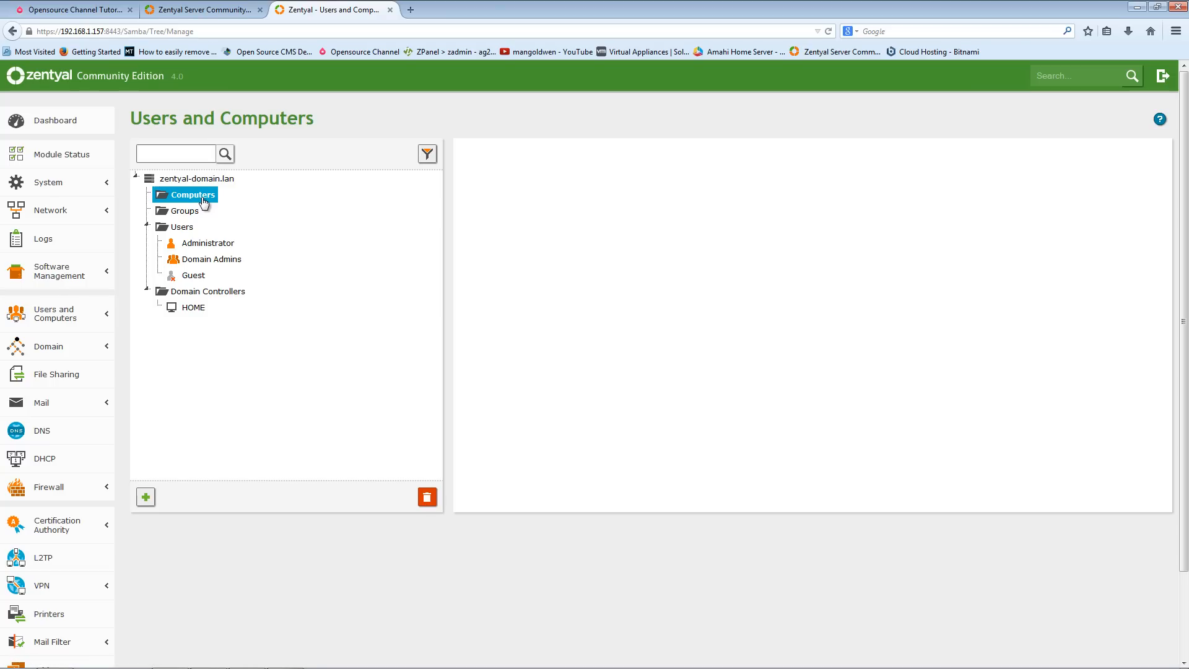
{"action": "left_click", "coordinate": [185, 212]}
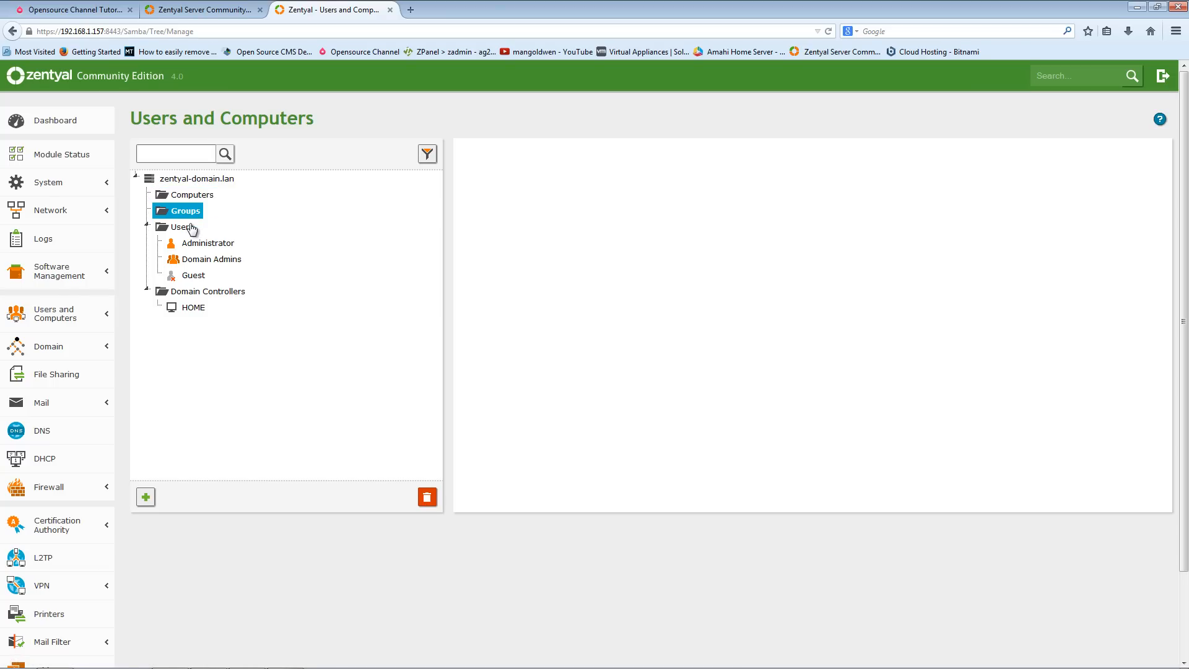
{"action": "left_click", "coordinate": [191, 229]}
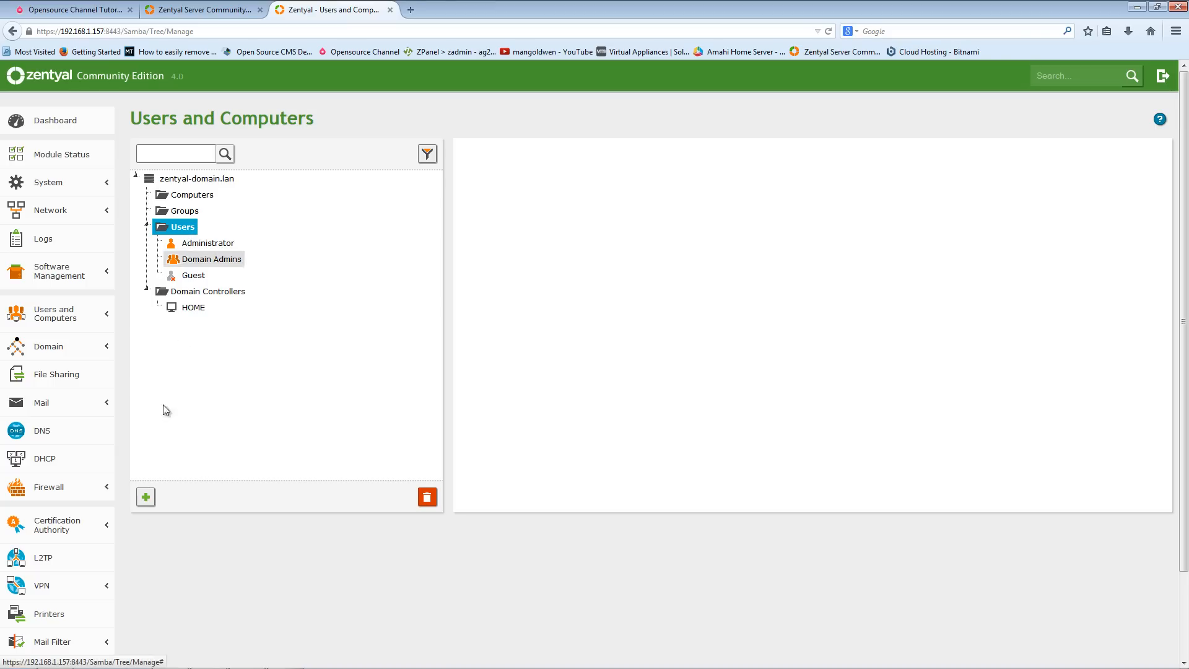
- Open the Add new dialog and compare the User, Group, Contact and Organizational Unit forms, ending on User
{"action": "left_click", "coordinate": [145, 498]}
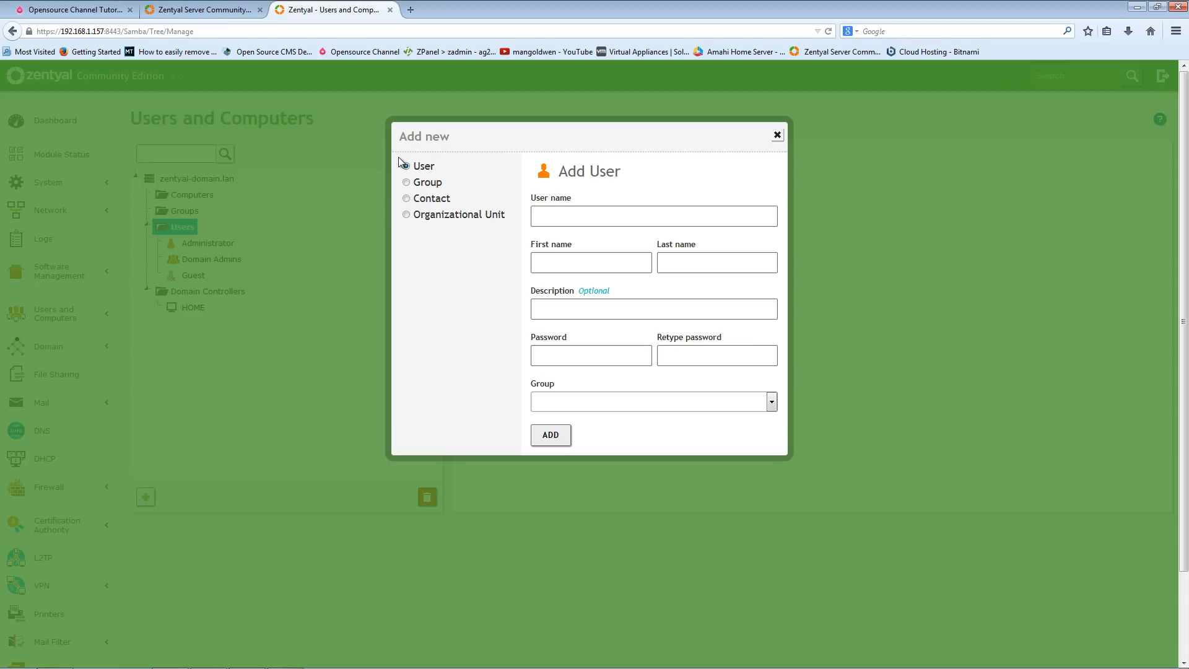
{"action": "left_click", "coordinate": [406, 183]}
{"action": "left_click", "coordinate": [407, 198]}
{"action": "left_click", "coordinate": [406, 214]}
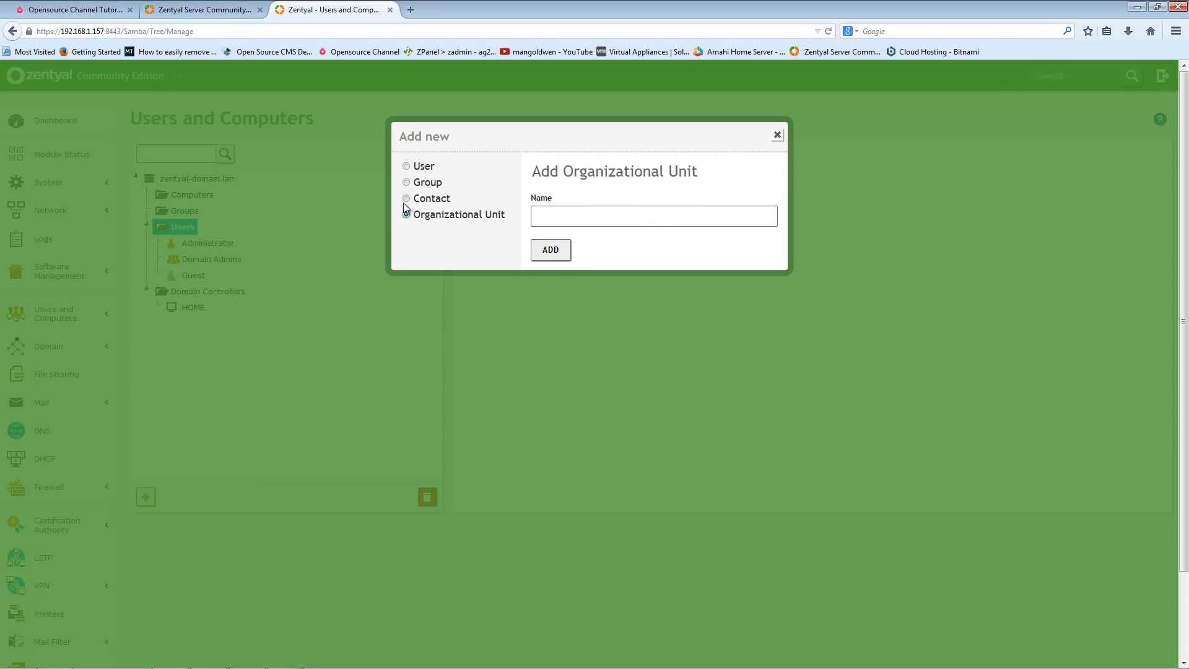
{"action": "left_click", "coordinate": [406, 168]}
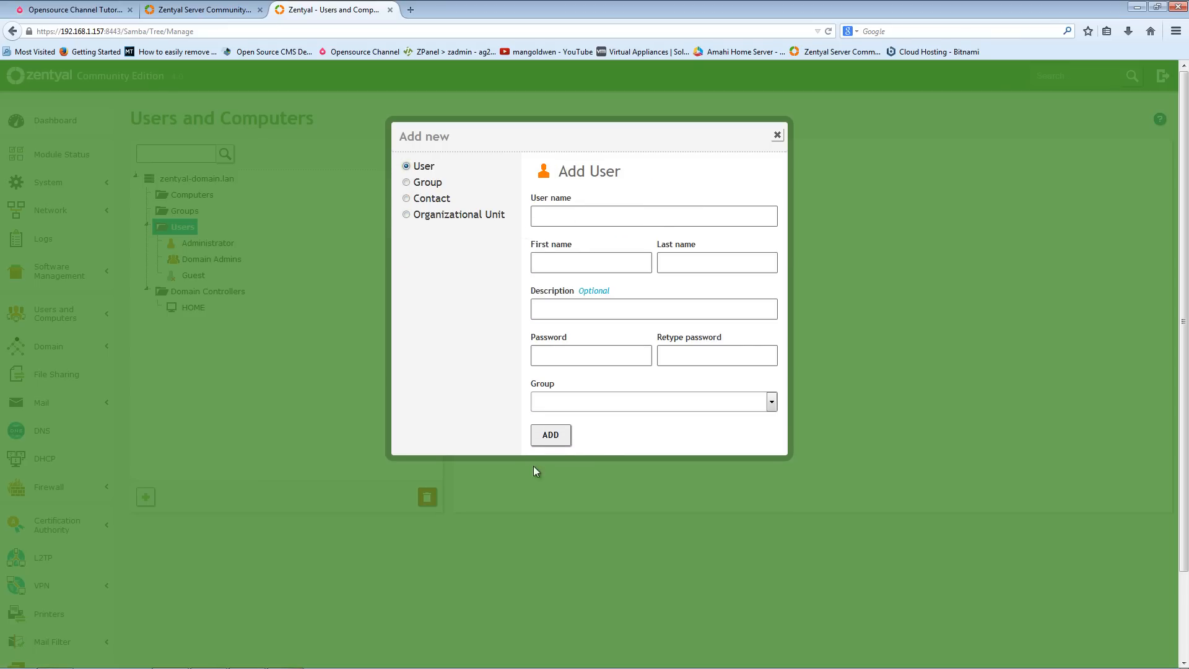
- Close the Add new dialog without creating anything
{"action": "left_click", "coordinate": [777, 135]}
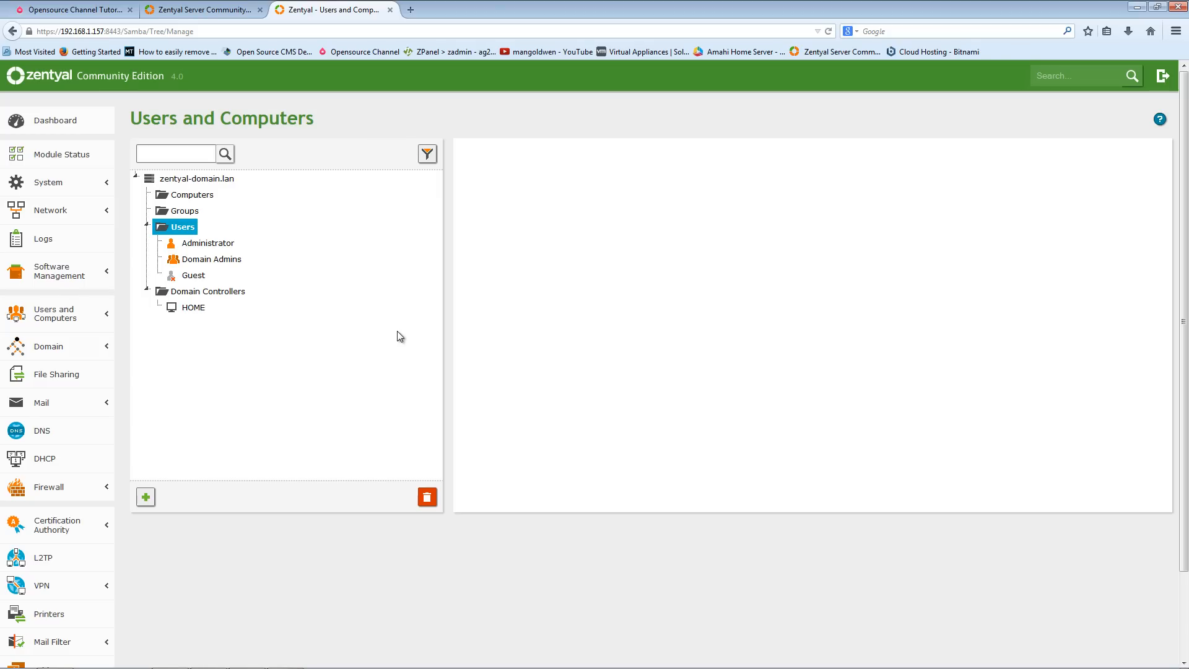
{"action": "left_click", "coordinate": [66, 273]}
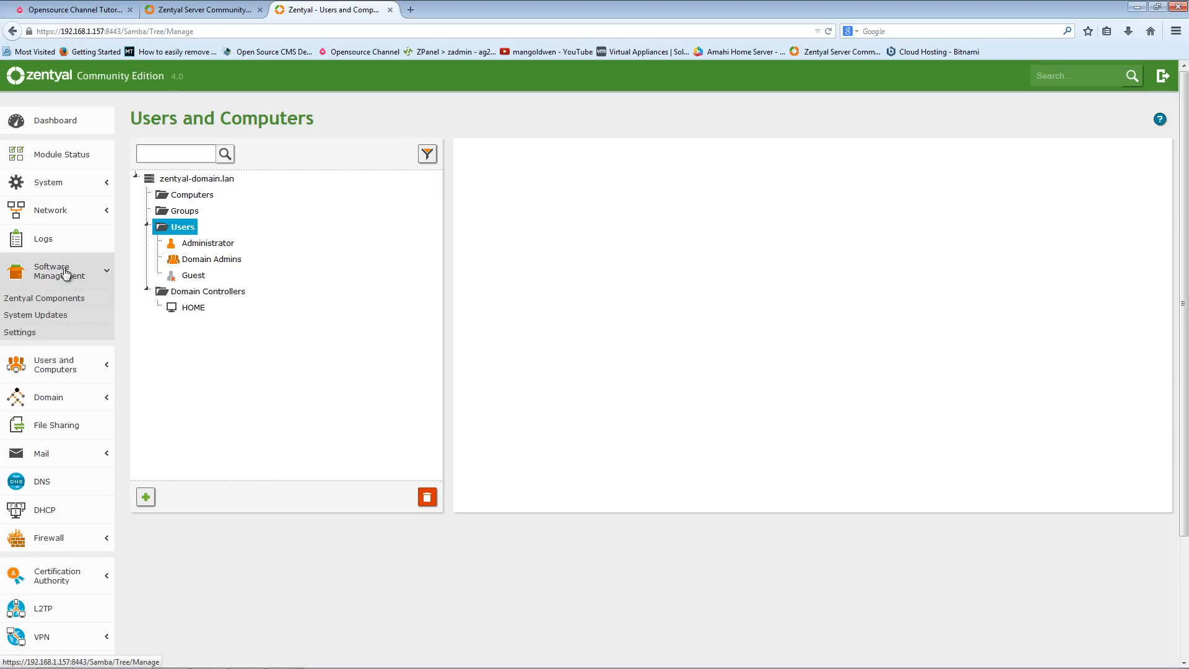
{"action": "left_click", "coordinate": [67, 273]}
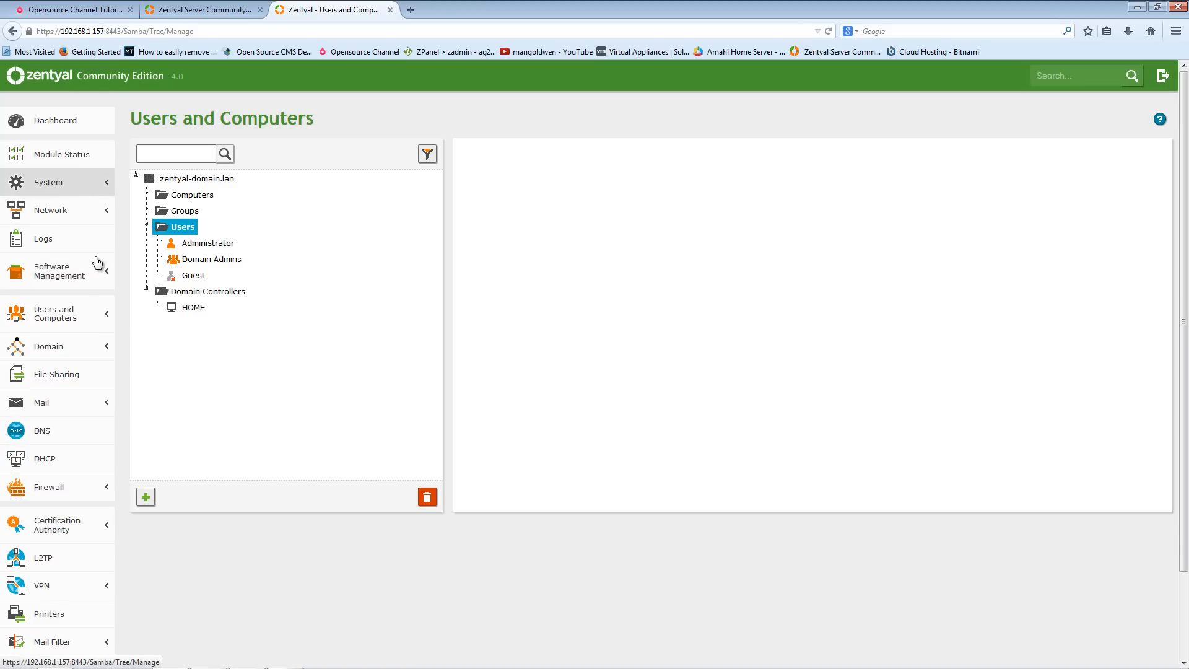
- Add a virtual mail domain named testing.tk to the mail server
{"action": "left_click", "coordinate": [79, 406]}
{"action": "left_click", "coordinate": [31, 427]}
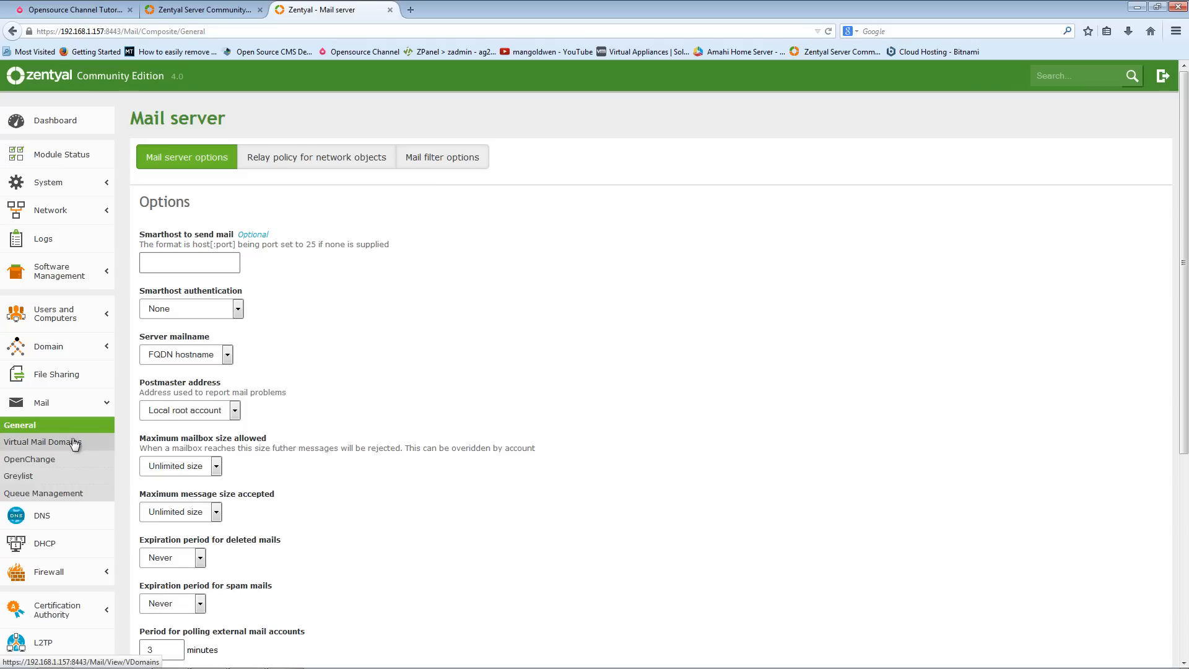
{"action": "left_click", "coordinate": [75, 443]}
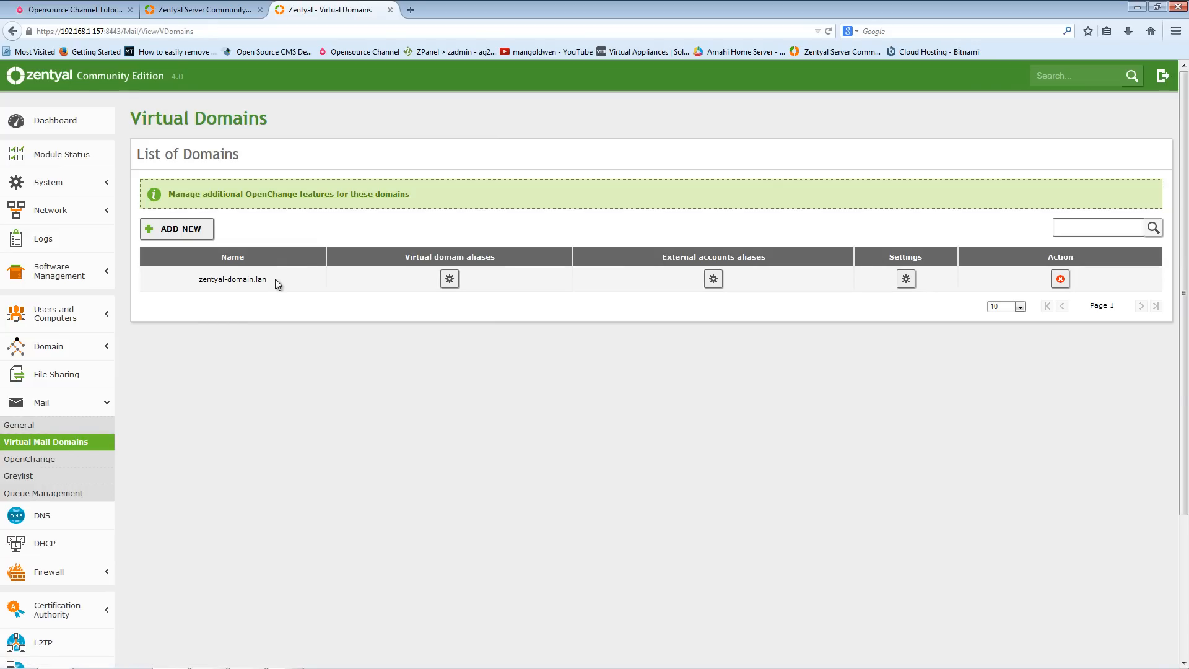
{"action": "left_click", "coordinate": [186, 233]}
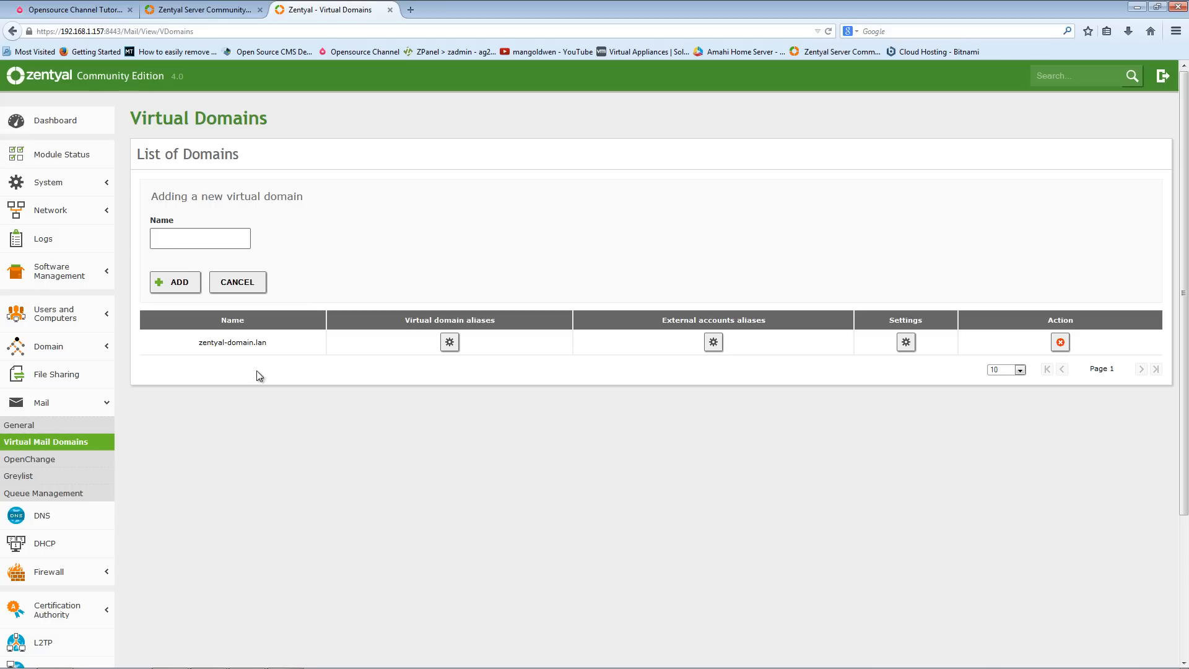
{"action": "left_click", "coordinate": [221, 238]}
{"action": "type", "text": "testing.tk"}
{"action": "left_click", "coordinate": [175, 282]}
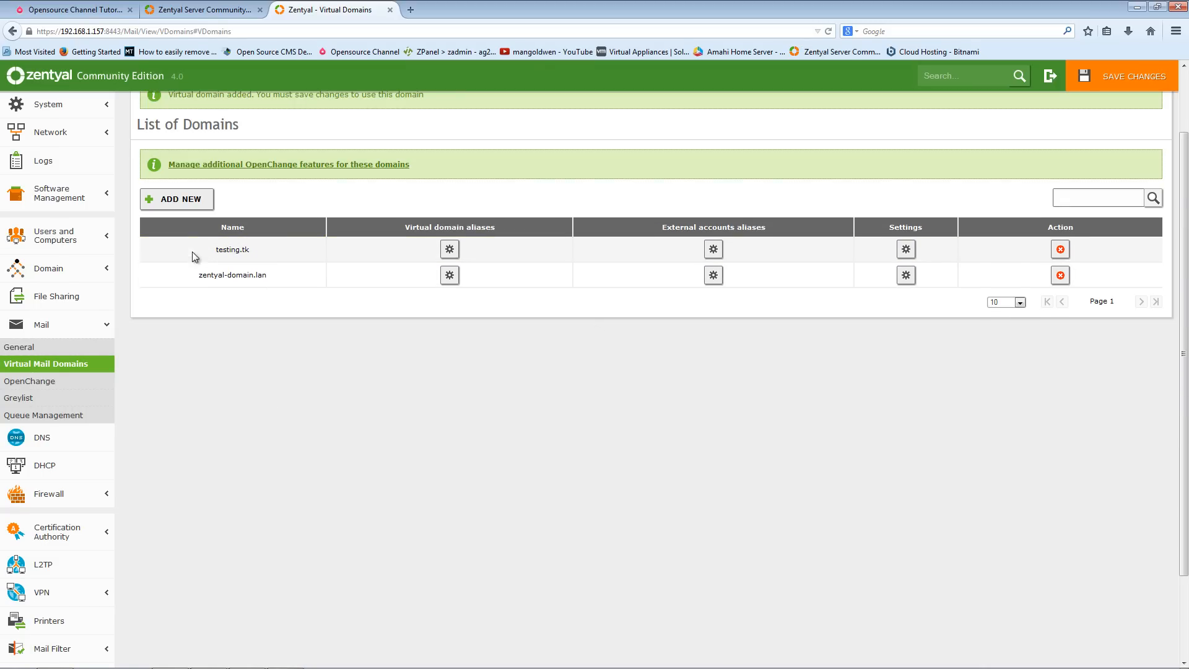
- Start a new file share named myfiles and set its share path type to File system path
{"action": "scroll", "coordinate": [248, 435], "scroll_direction": "down", "scroll_amount": 3}
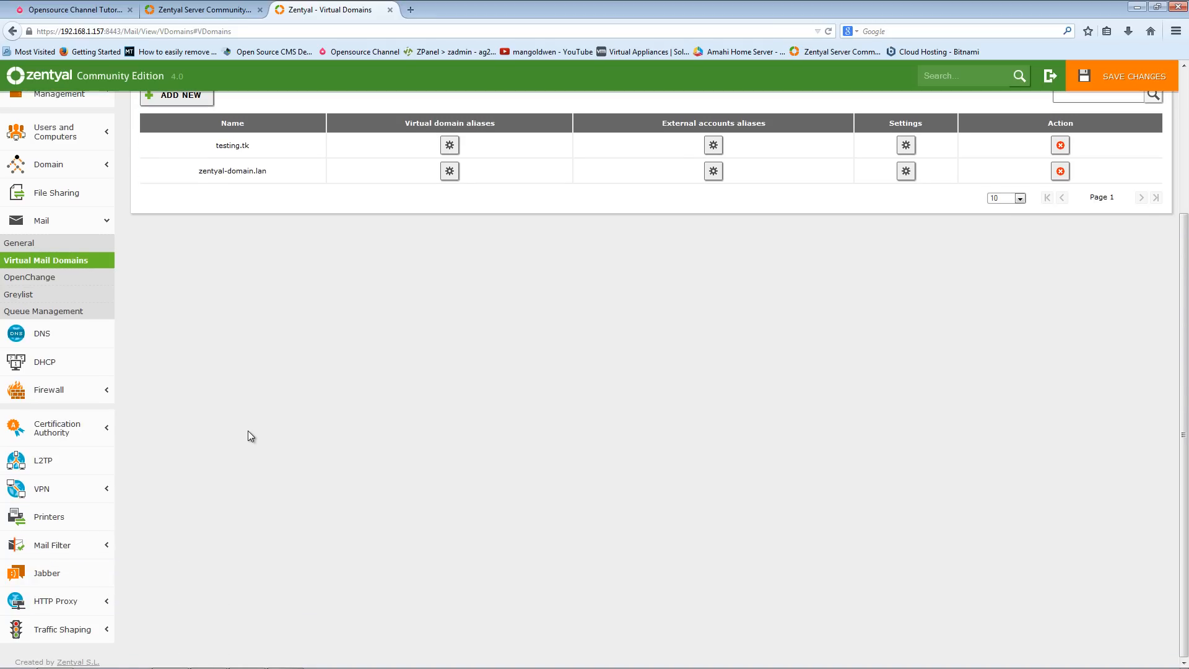
{"action": "left_click", "coordinate": [48, 222]}
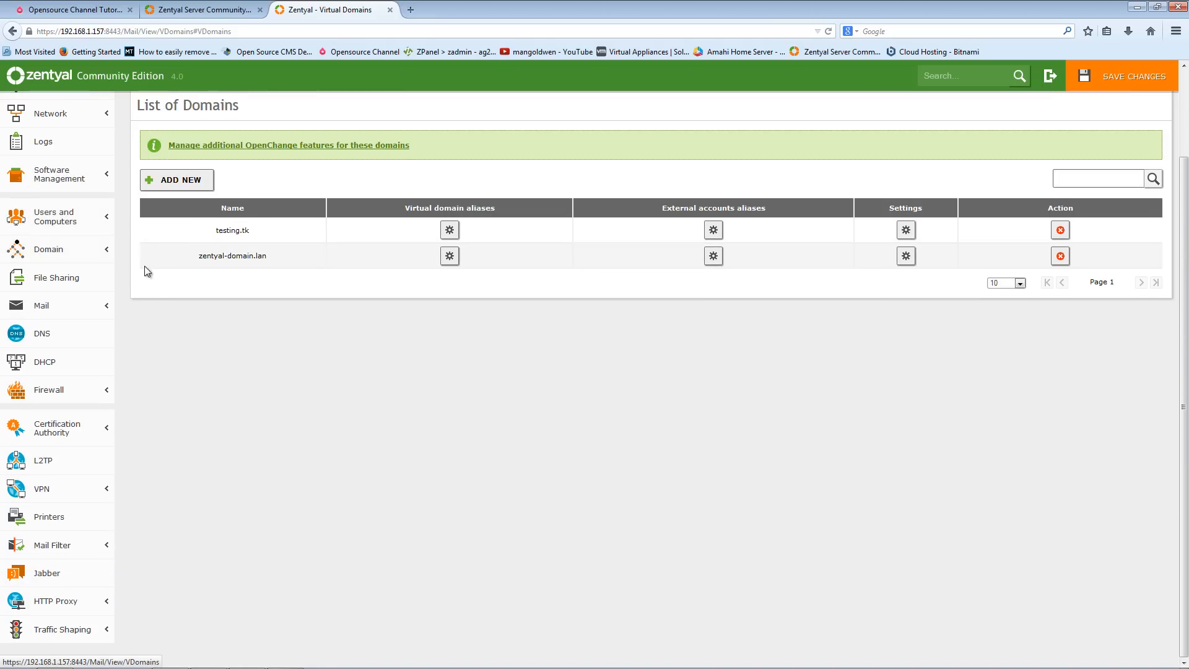
{"action": "left_click", "coordinate": [56, 277]}
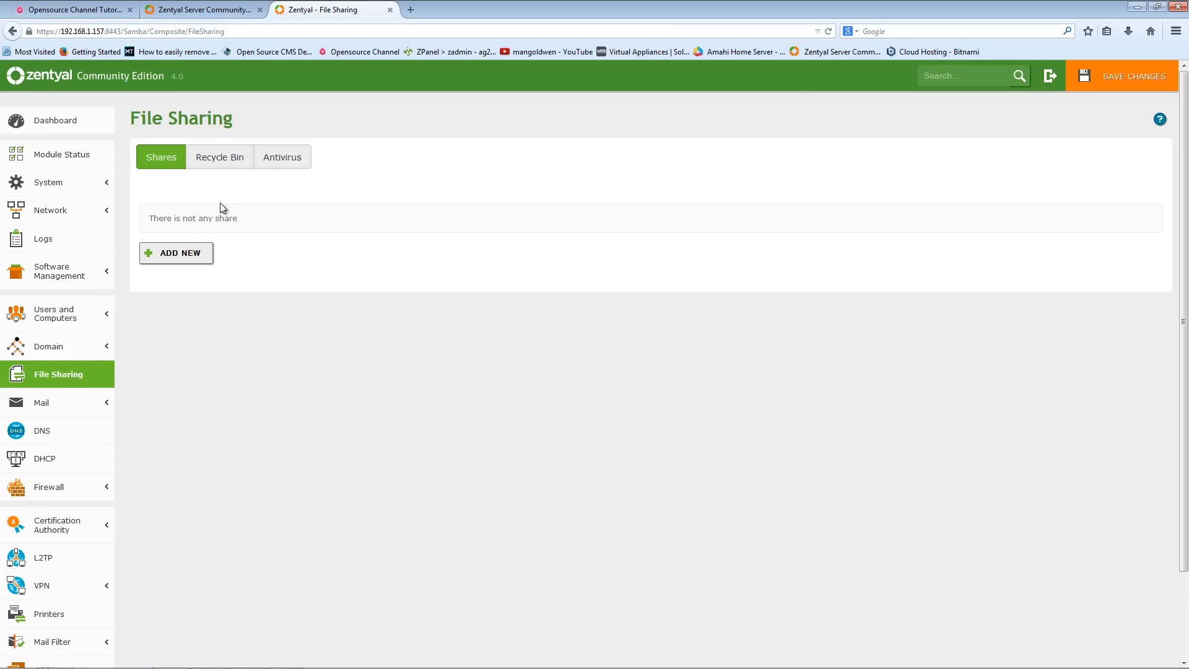
{"action": "left_click", "coordinate": [180, 254]}
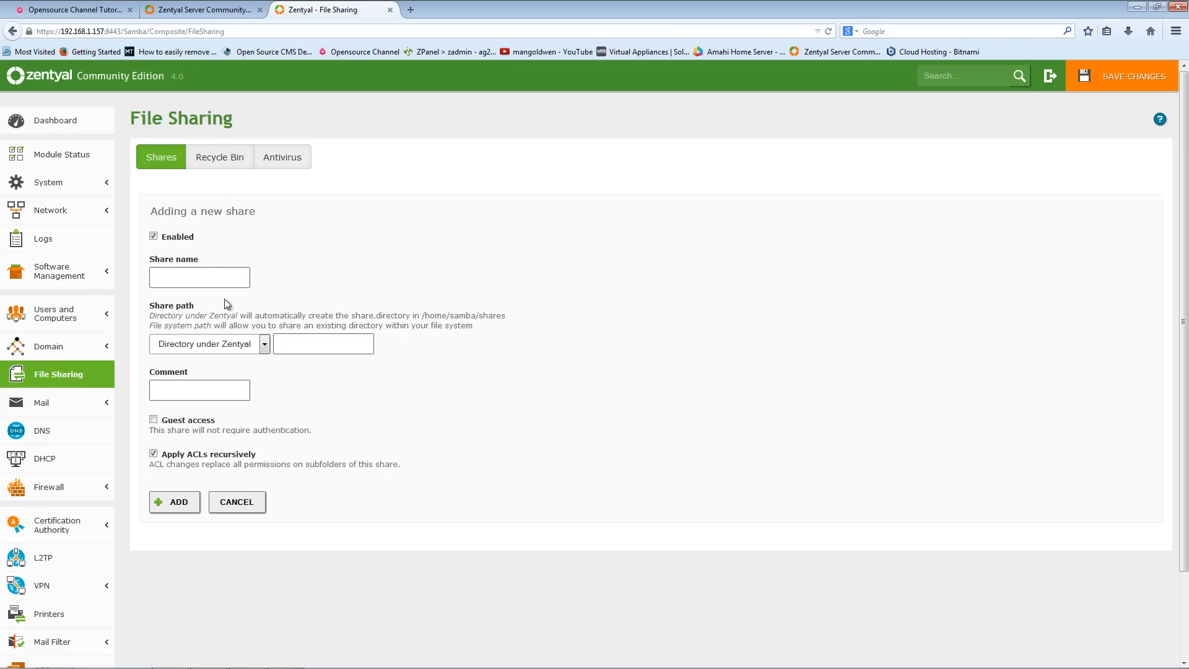
{"action": "left_click", "coordinate": [207, 279]}
{"action": "type", "text": "myfiles"}
{"action": "left_click", "coordinate": [242, 349]}
{"action": "left_click", "coordinate": [231, 371]}
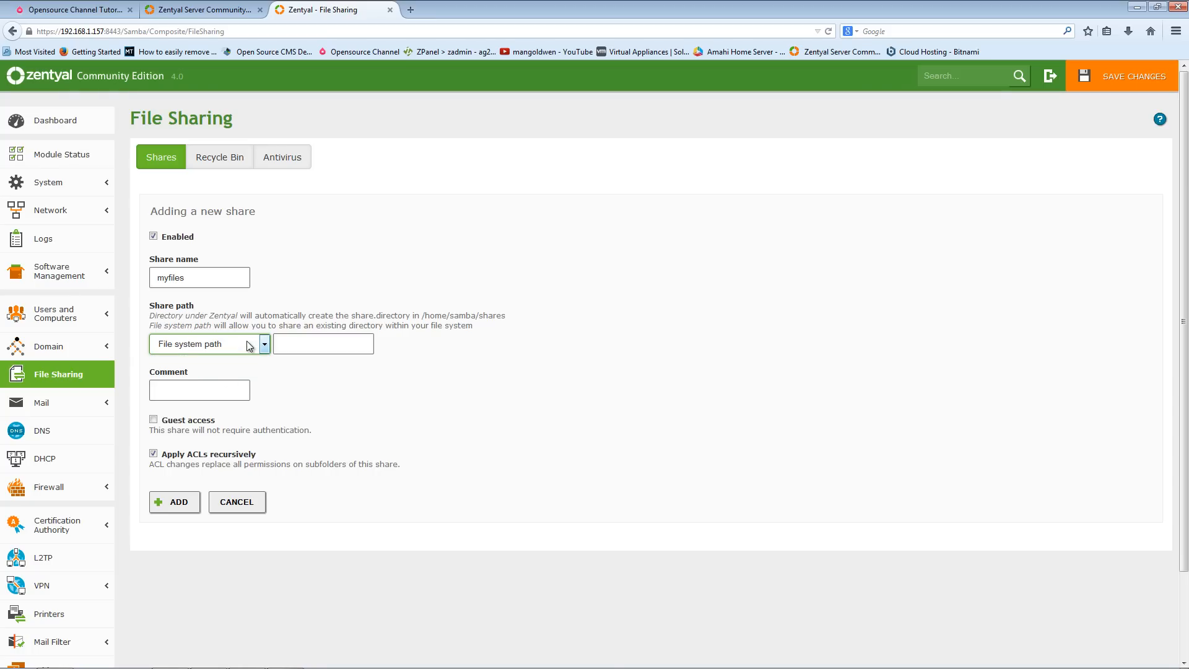
- Try to add the share, first with an empty path and then with the path \
{"action": "left_click", "coordinate": [247, 349]}
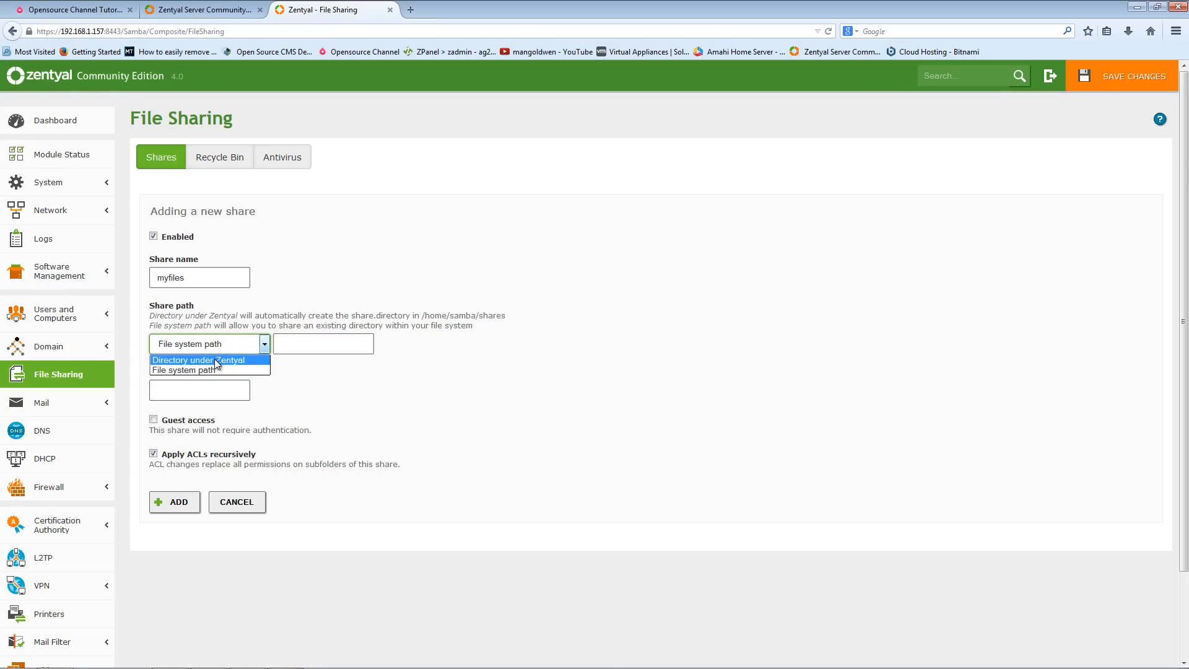
{"action": "left_click", "coordinate": [236, 369]}
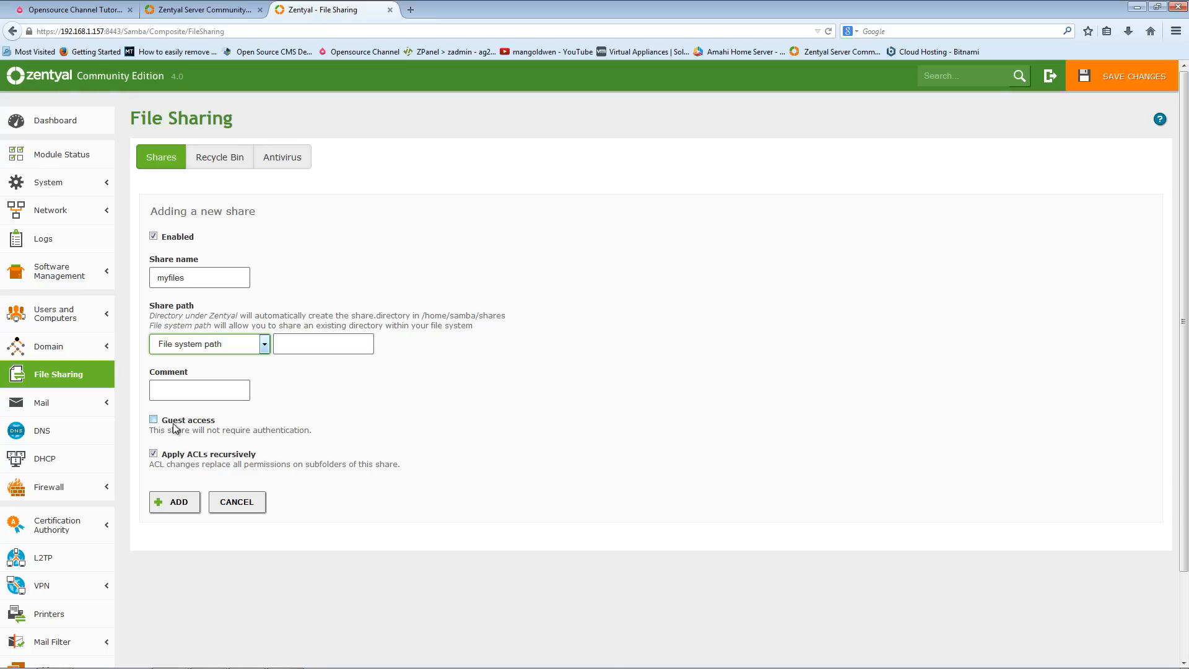
{"action": "left_click", "coordinate": [176, 503]}
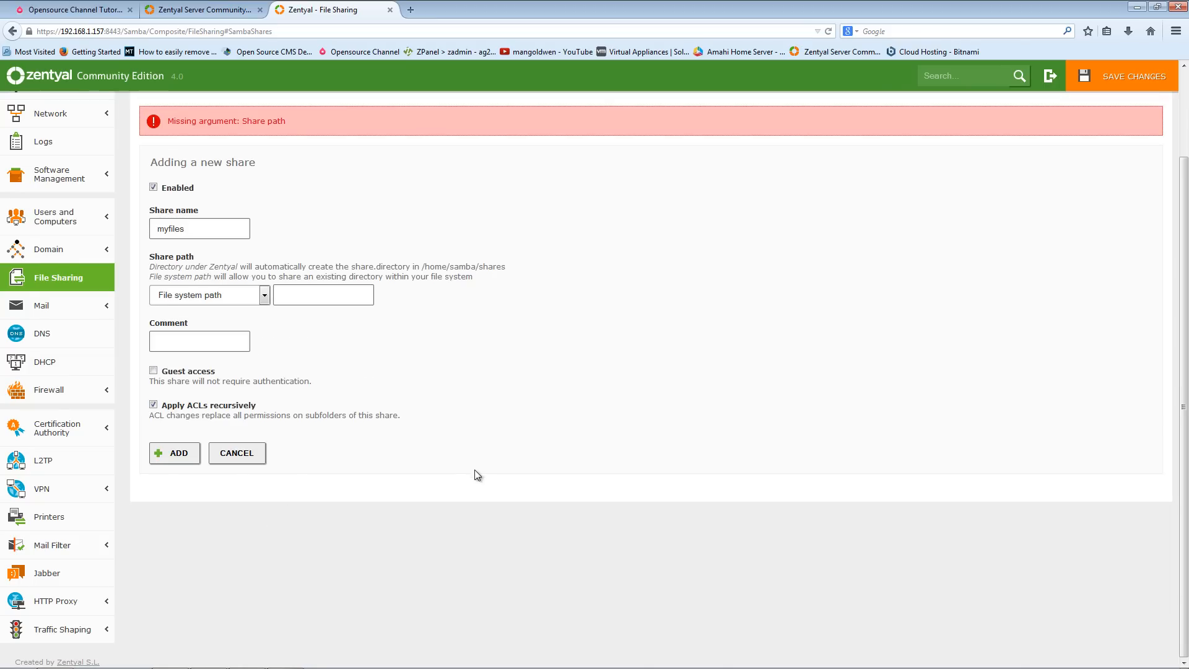
{"action": "scroll", "coordinate": [434, 446], "scroll_direction": "up", "scroll_amount": 3}
{"action": "left_click", "coordinate": [305, 398]}
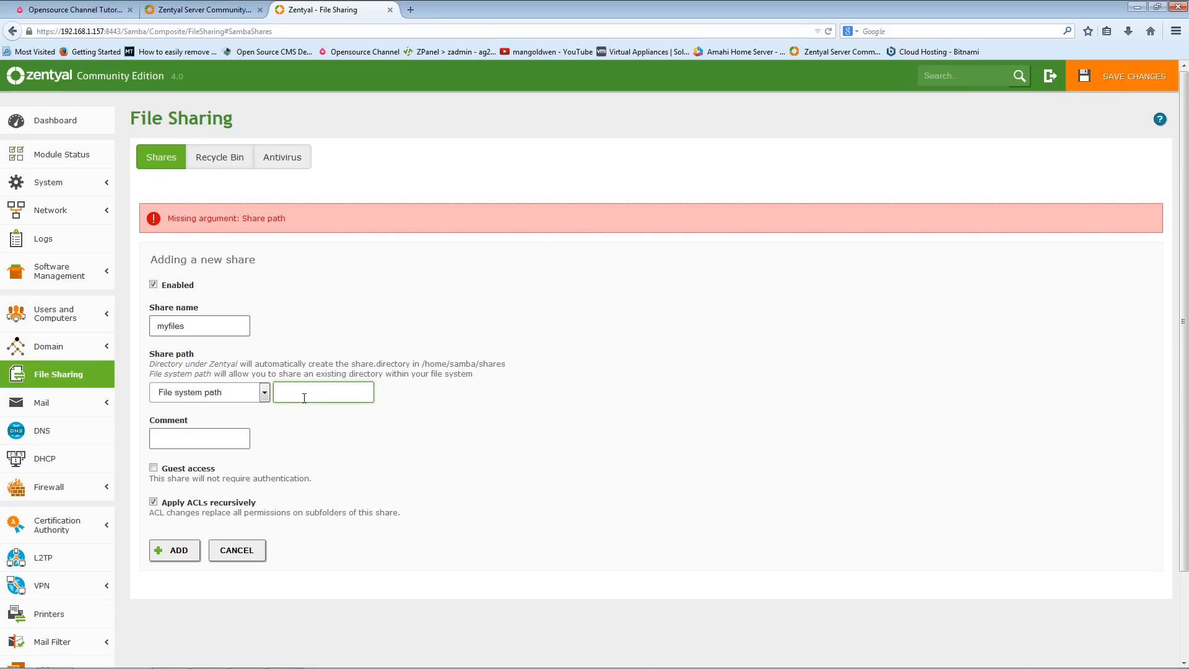
{"action": "left_click", "coordinate": [179, 550]}
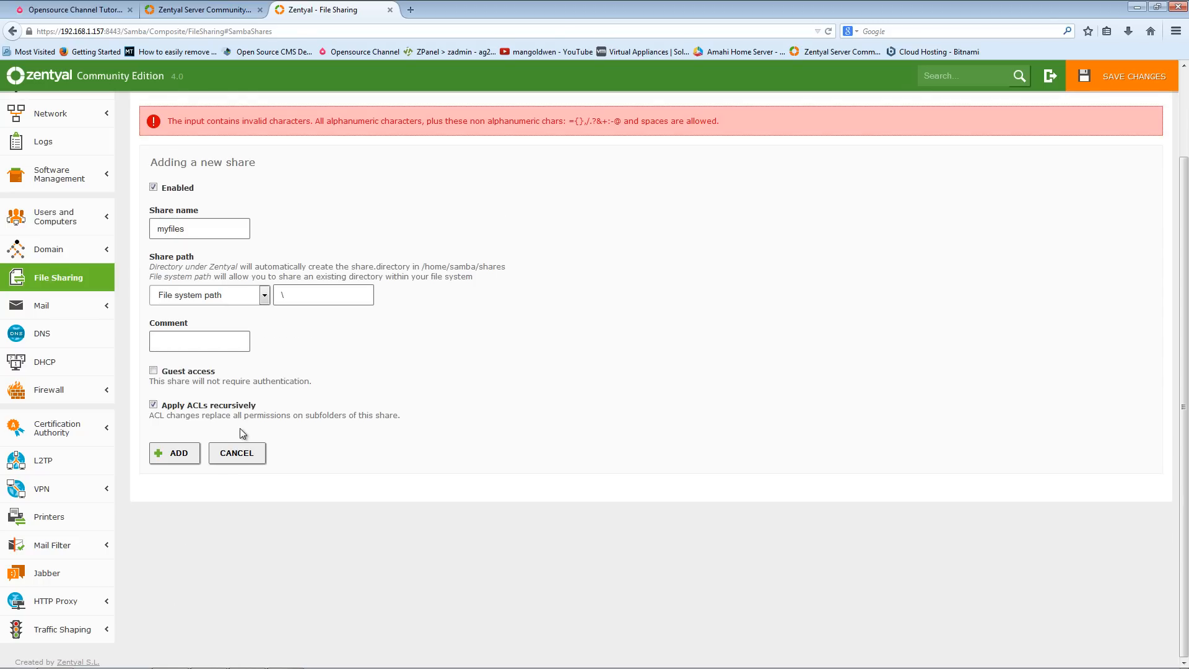
- Switch the share path type to Directory under Zentyal with an empty path and try adding the share again
{"action": "left_click", "coordinate": [316, 295]}
{"action": "left_click", "coordinate": [233, 297]}
{"action": "left_click", "coordinate": [220, 310]}
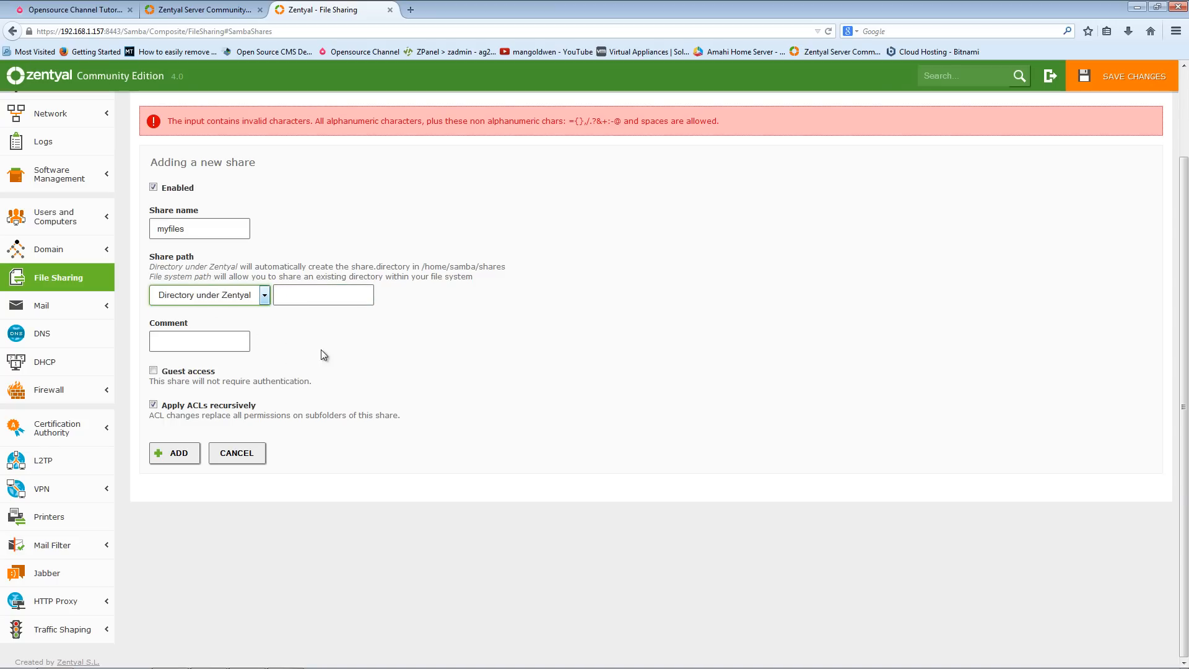
{"action": "left_click", "coordinate": [186, 458]}
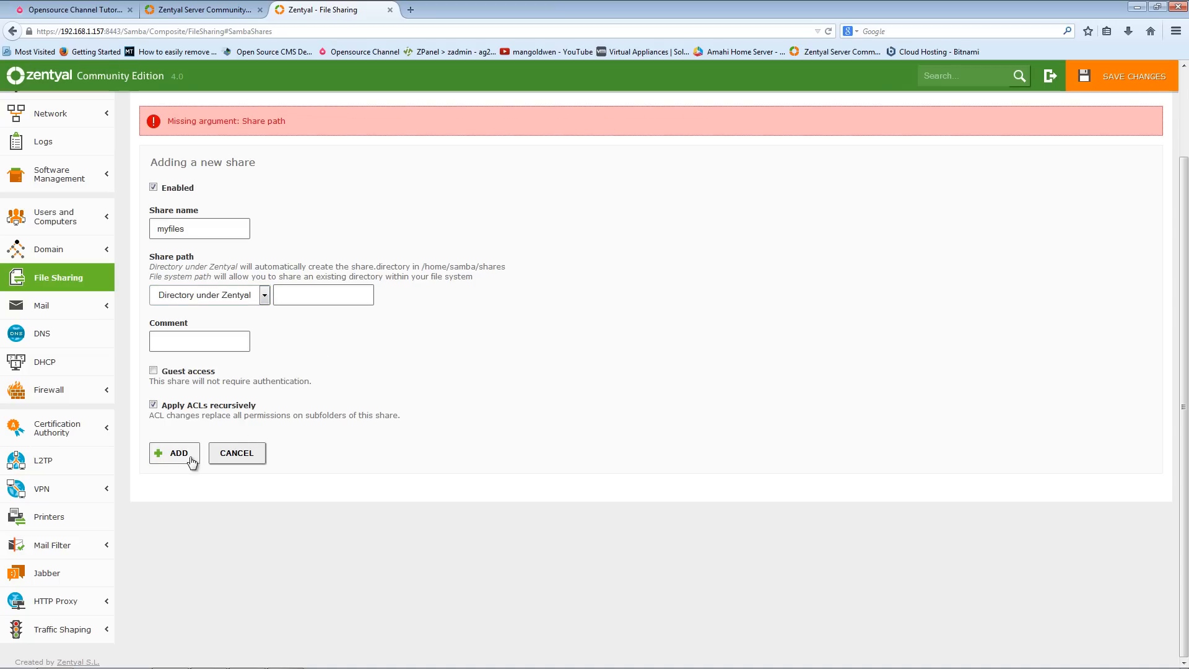
- Set the share path and the comment to share, then add the myfiles share
{"action": "left_click", "coordinate": [330, 297]}
{"action": "left_click", "coordinate": [169, 453]}
{"action": "left_click", "coordinate": [235, 349]}
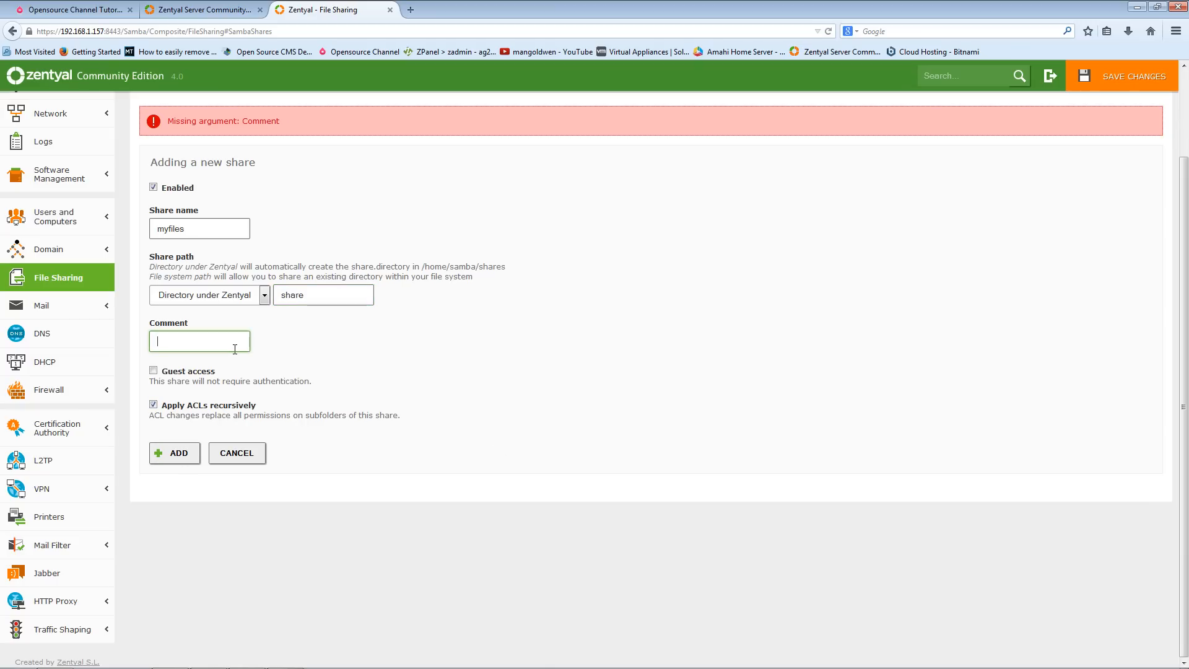
{"action": "type", "text": "share"}
{"action": "left_click", "coordinate": [179, 453]}
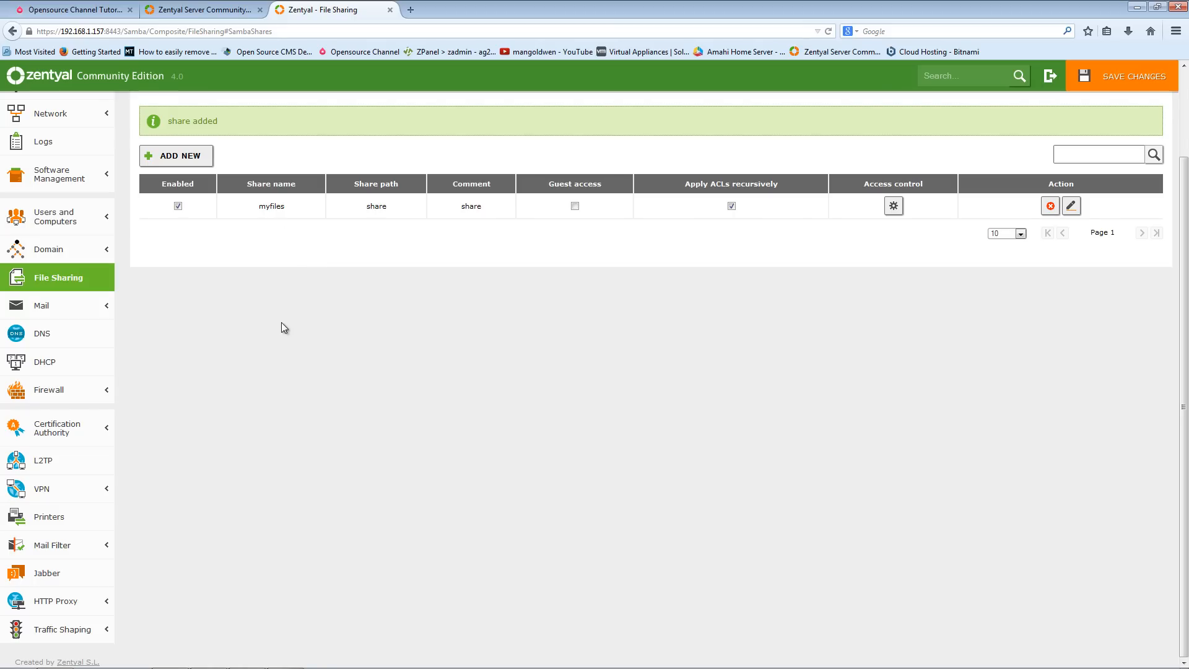
- Browse the DHCP page and the firewall's Packet Filter page
{"action": "left_click", "coordinate": [26, 369]}
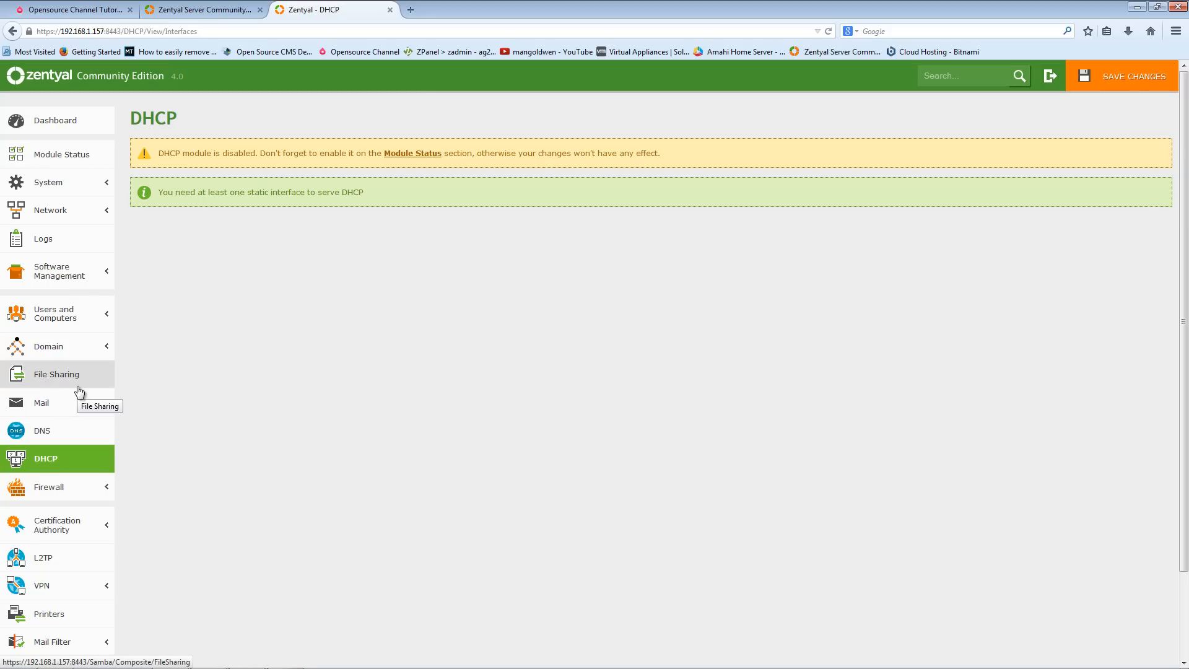
{"action": "left_click", "coordinate": [52, 491]}
{"action": "left_click", "coordinate": [43, 514]}
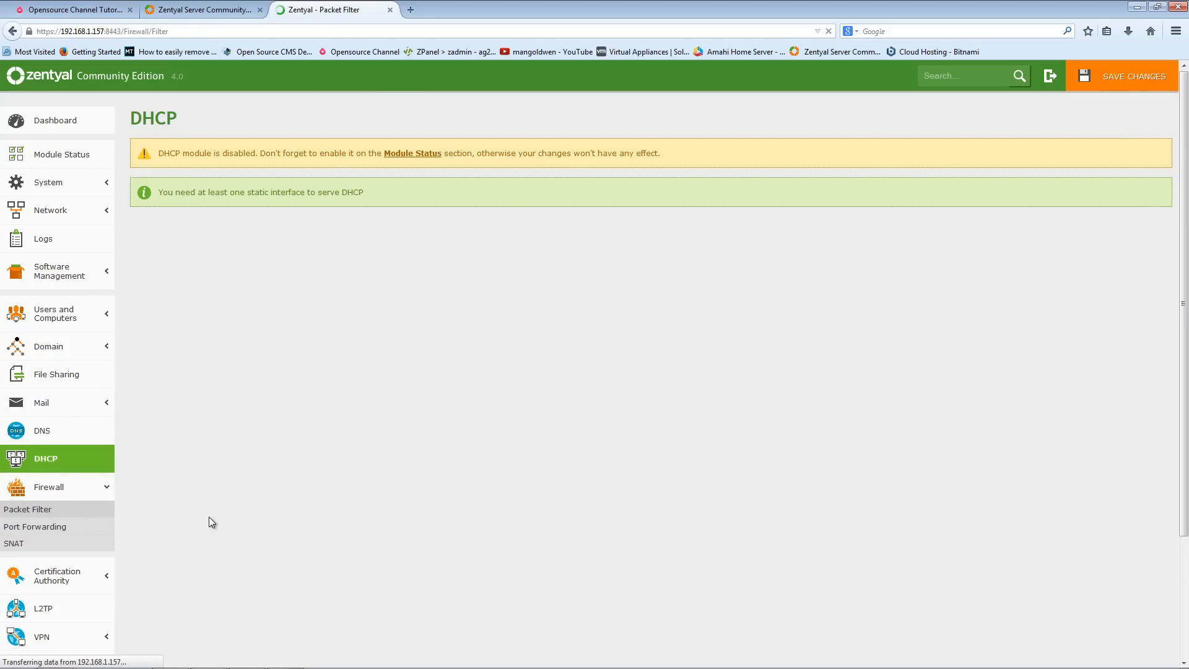
{"action": "scroll", "coordinate": [337, 557], "scroll_direction": "down", "scroll_amount": 4}
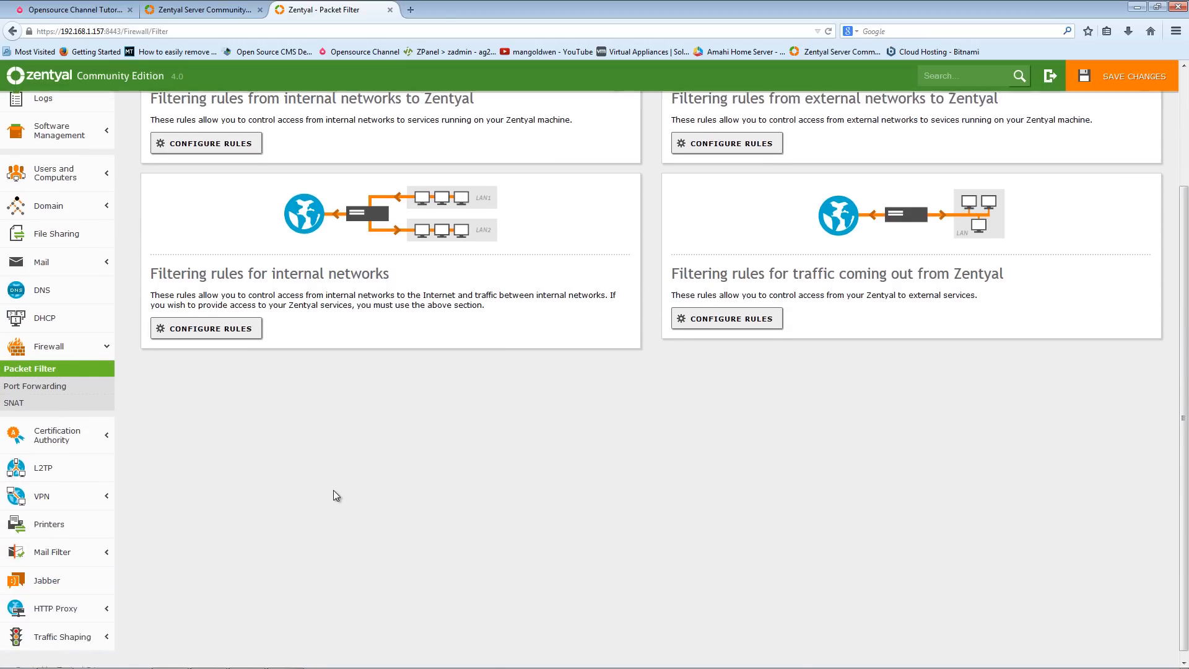
{"action": "scroll", "coordinate": [335, 561], "scroll_direction": "up", "scroll_amount": 4}
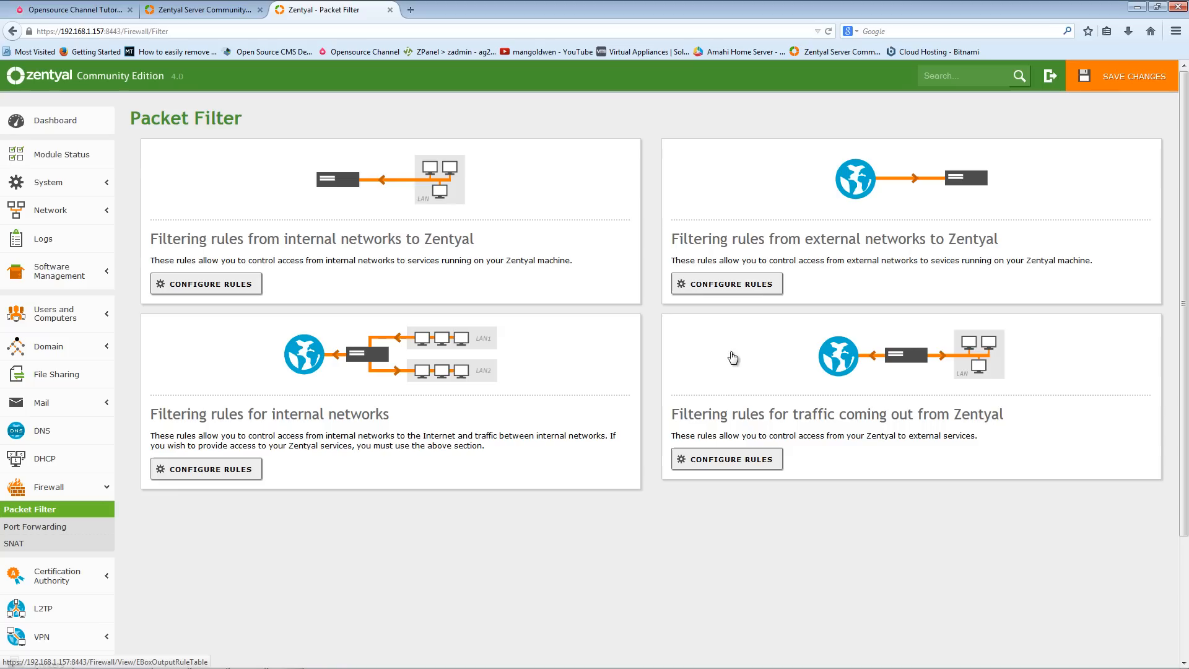
- Look over the Zentyal Server Community Edition website in the other tab, then return to the Zentyal admin tab
{"action": "left_click", "coordinate": [198, 10]}
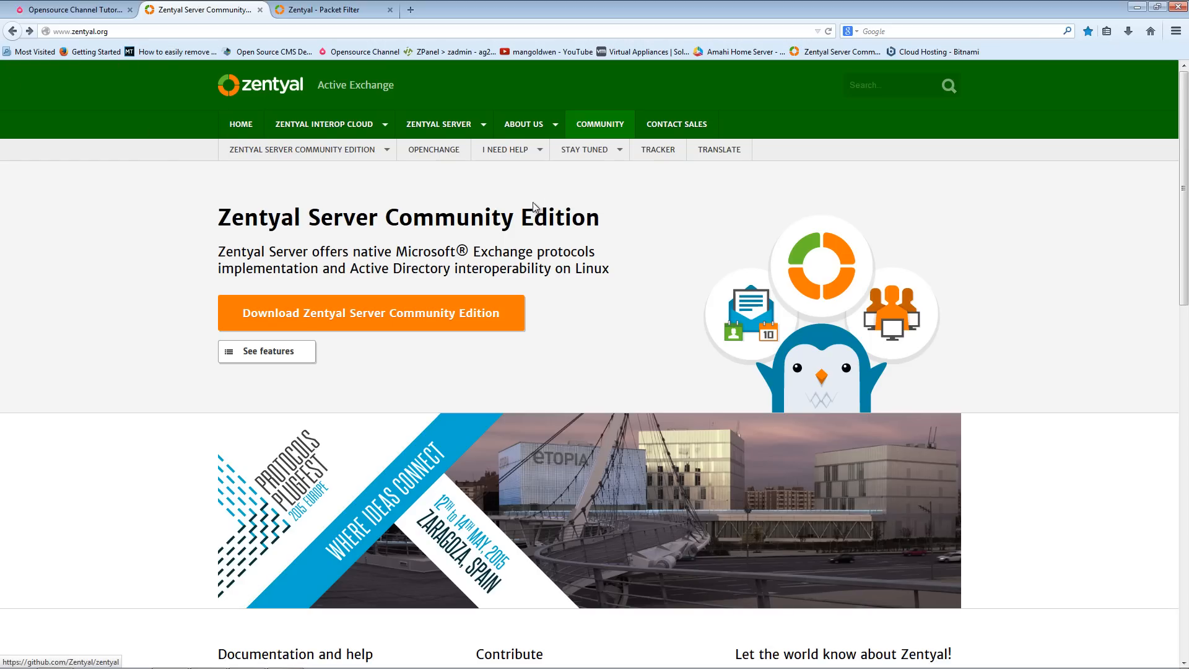
{"action": "scroll", "coordinate": [589, 233], "scroll_direction": "down", "scroll_amount": 15}
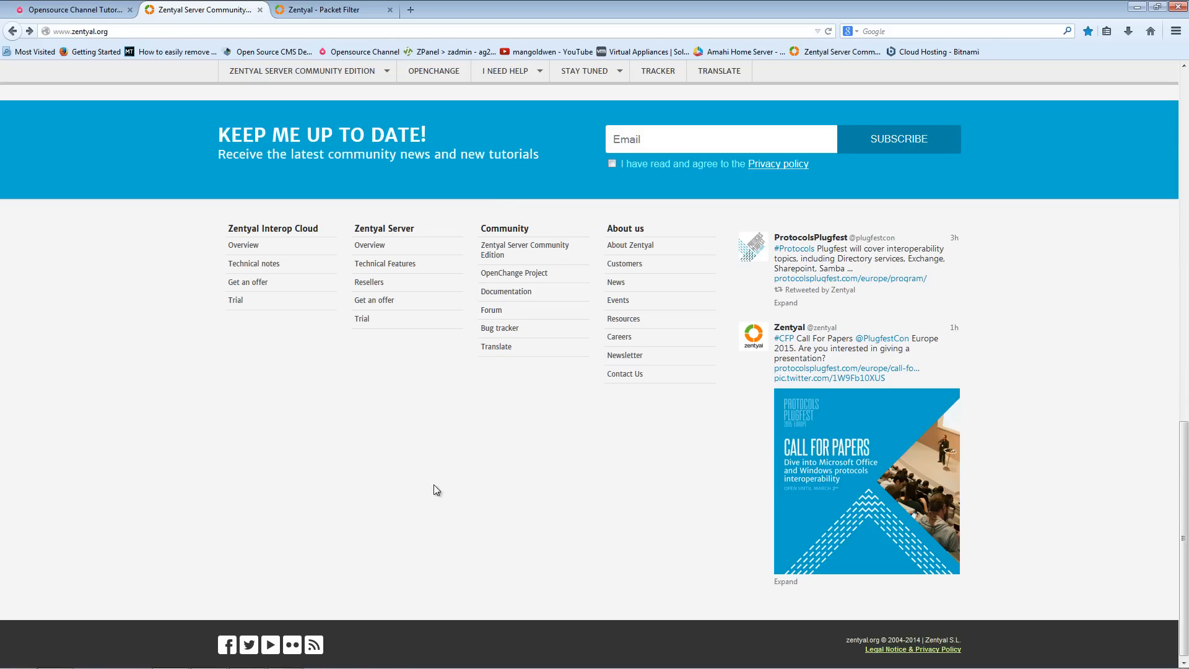
{"action": "scroll", "coordinate": [436, 489], "scroll_direction": "up", "scroll_amount": 5}
{"action": "left_click", "coordinate": [347, 10]}
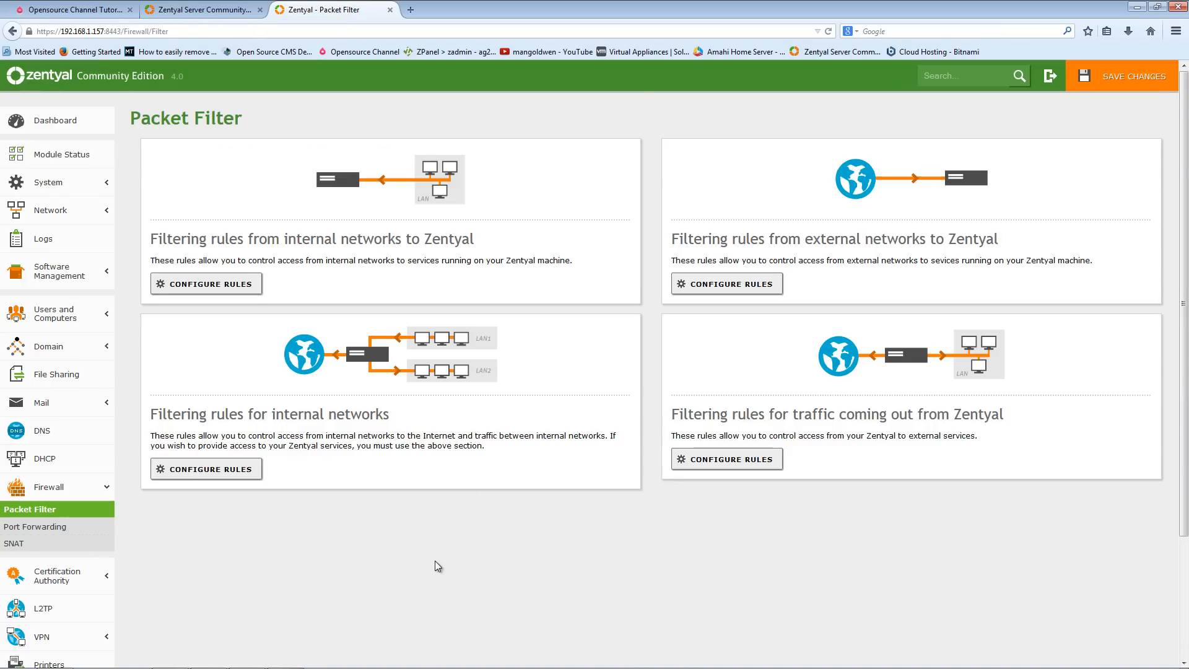
- Open the Certification Authority services certificates and then the form for creating the Certification Authority certificate
{"action": "scroll", "coordinate": [436, 564], "scroll_direction": "down", "scroll_amount": 3}
{"action": "left_click", "coordinate": [40, 434]}
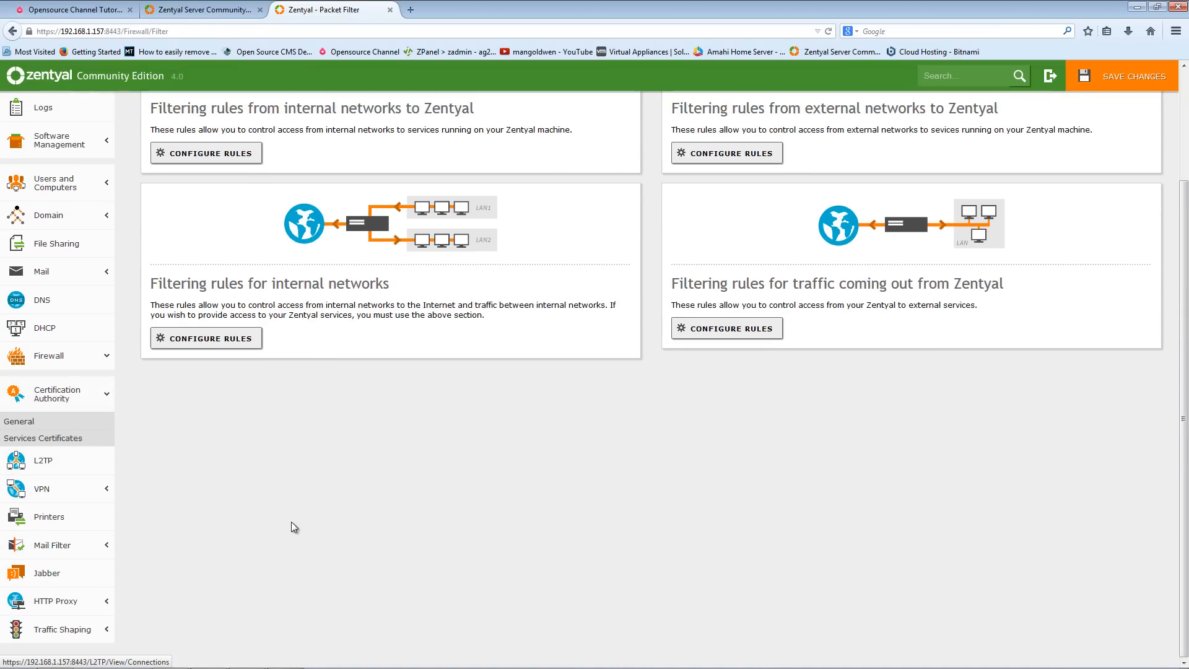
{"action": "left_click", "coordinate": [35, 440]}
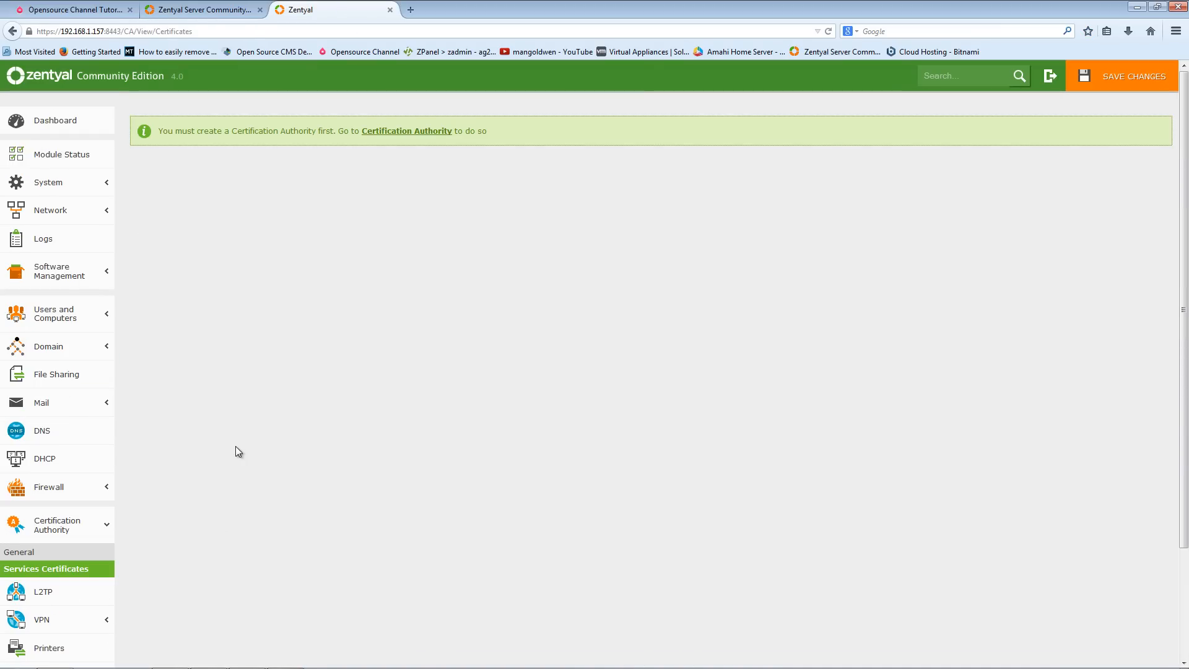
{"action": "left_click", "coordinate": [402, 138]}
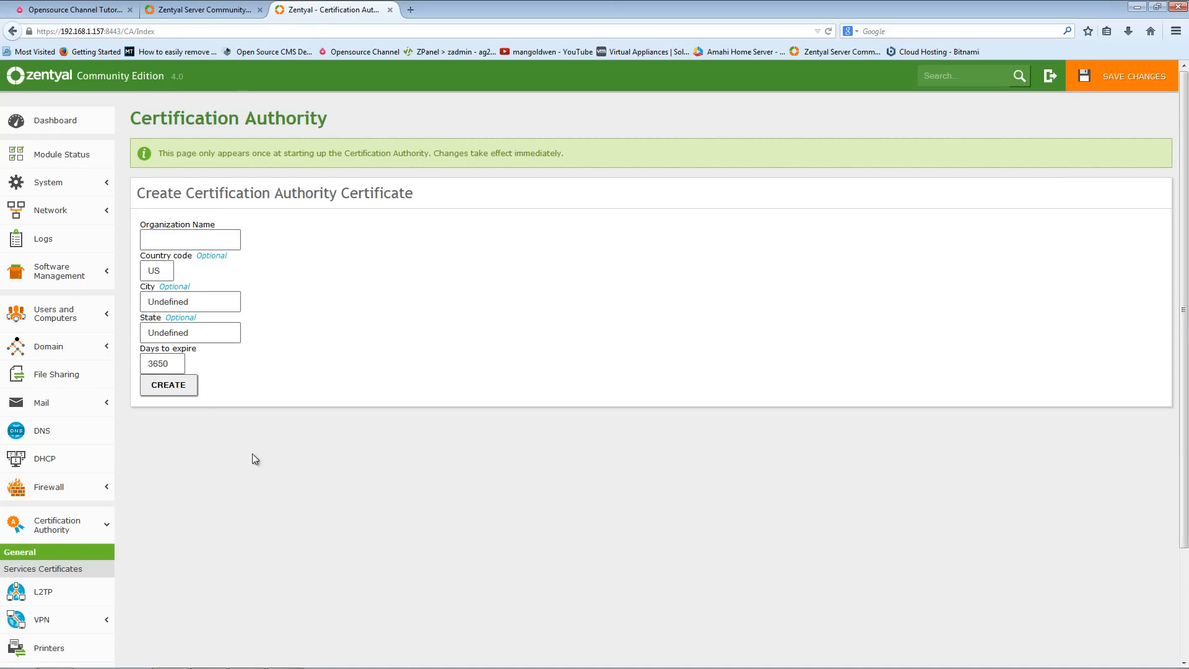
{"action": "scroll", "coordinate": [252, 453], "scroll_direction": "down", "scroll_amount": 3}
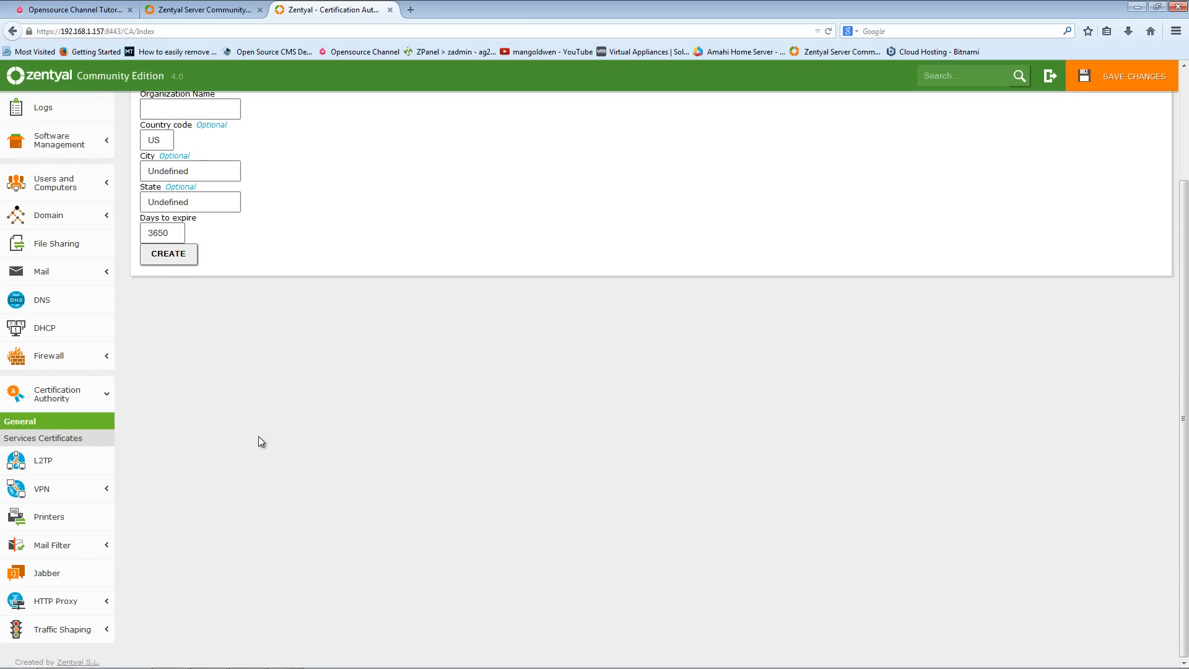
- Browse the Jabber settings, the HTTP Proxy section and the Printer Sharing page
{"action": "left_click", "coordinate": [58, 574]}
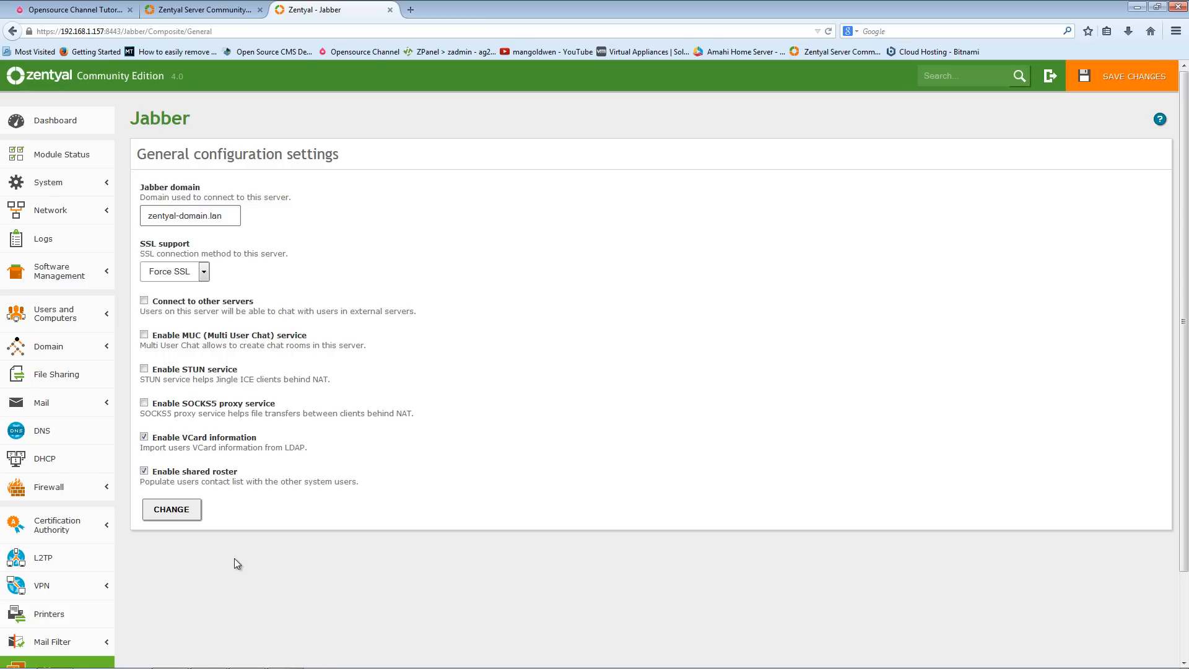
{"action": "scroll", "coordinate": [234, 559], "scroll_direction": "down", "scroll_amount": 3}
{"action": "scroll", "coordinate": [234, 558], "scroll_direction": "up", "scroll_amount": 3}
{"action": "scroll", "coordinate": [234, 559], "scroll_direction": "down", "scroll_amount": 3}
{"action": "scroll", "coordinate": [234, 559], "scroll_direction": "up", "scroll_amount": 3}
{"action": "scroll", "coordinate": [234, 446], "scroll_direction": "down", "scroll_amount": 3}
{"action": "left_click", "coordinate": [55, 600]}
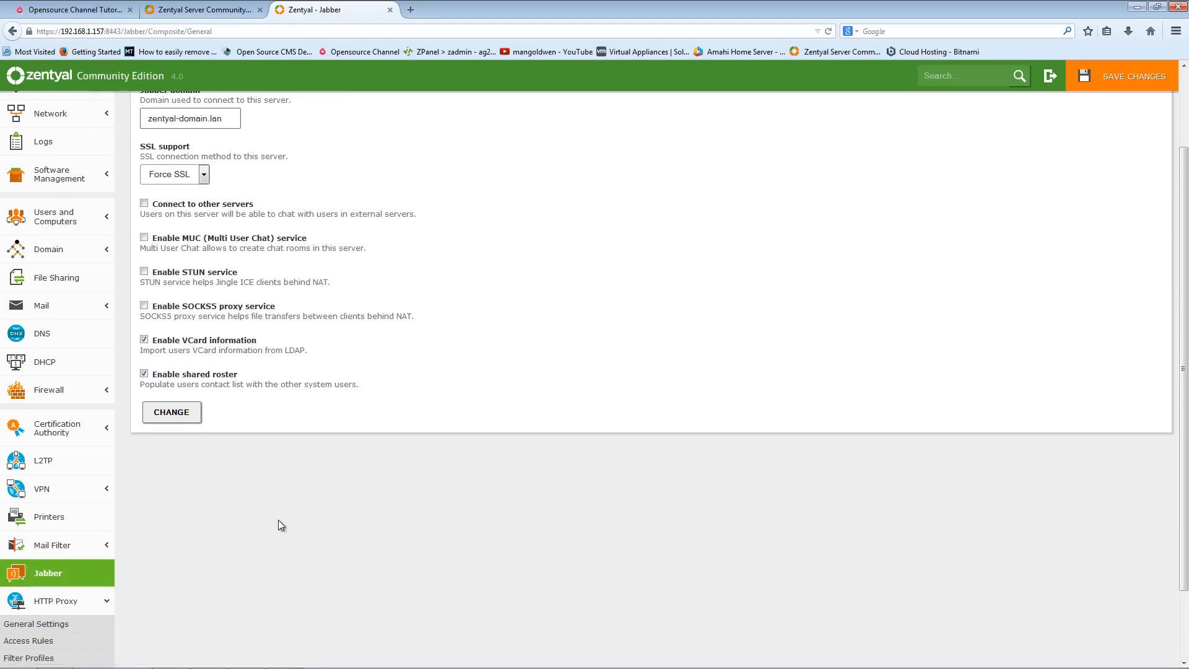
{"action": "scroll", "coordinate": [278, 519], "scroll_direction": "down", "scroll_amount": 3}
{"action": "left_click", "coordinate": [45, 434]}
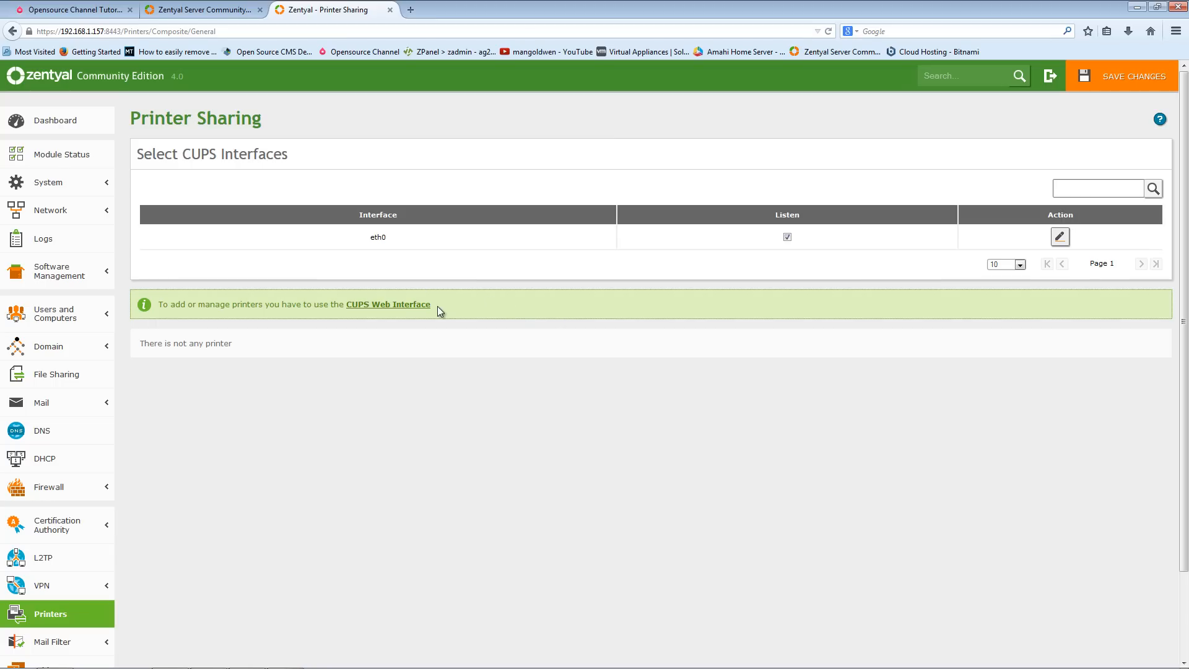
- Open the CUPS web interface and add a permanent security exception for its untrusted certificate
{"action": "left_click", "coordinate": [421, 304]}
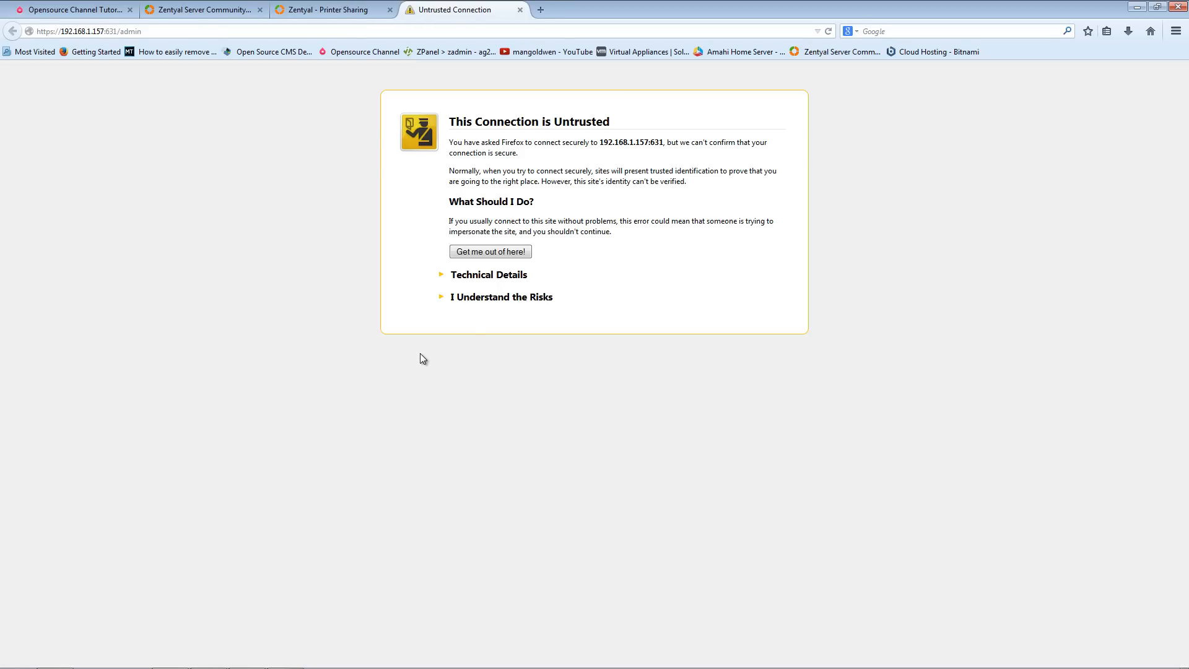
{"action": "left_click", "coordinate": [494, 298]}
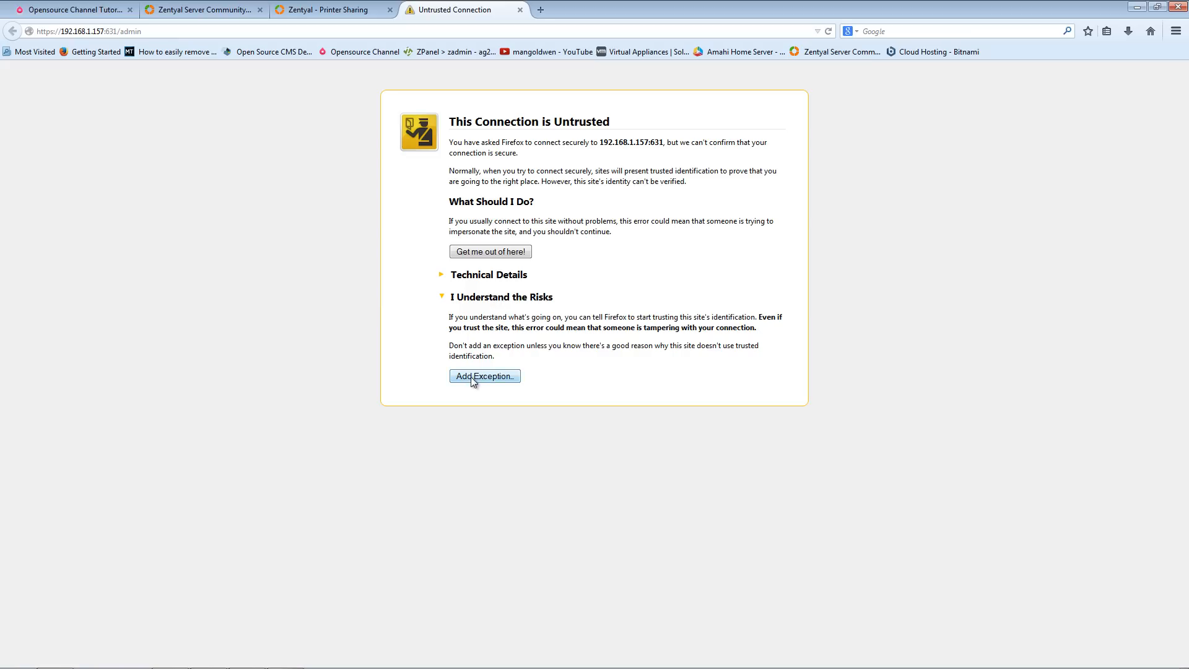
{"action": "left_click", "coordinate": [471, 377]}
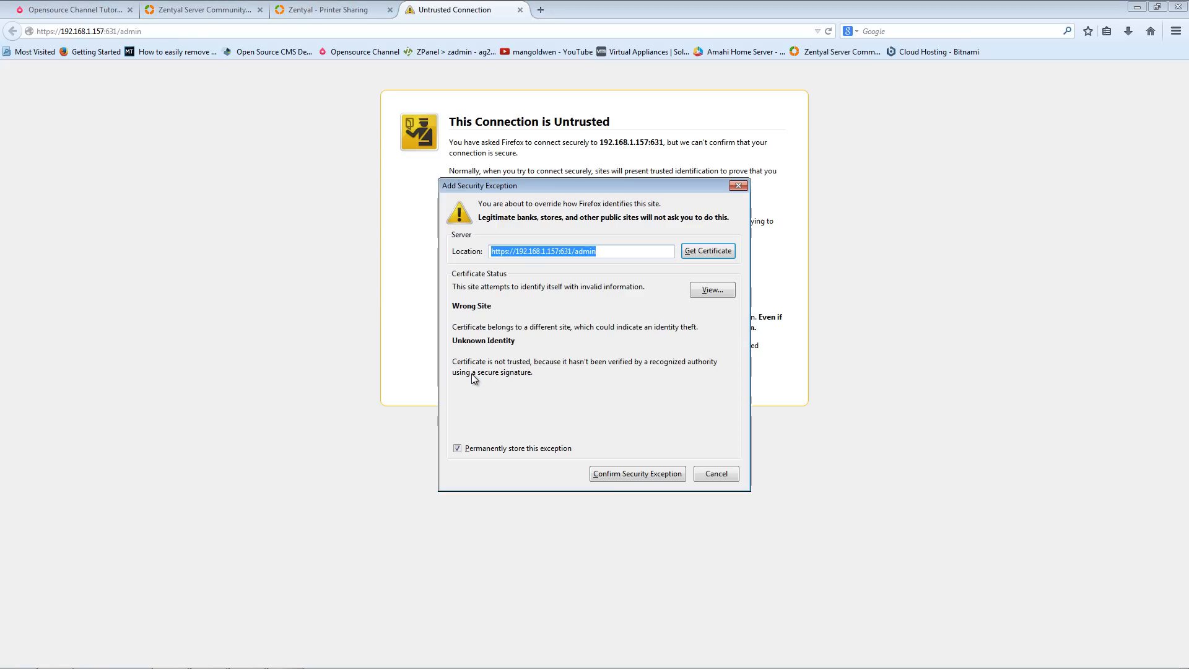
{"action": "left_click", "coordinate": [643, 477]}
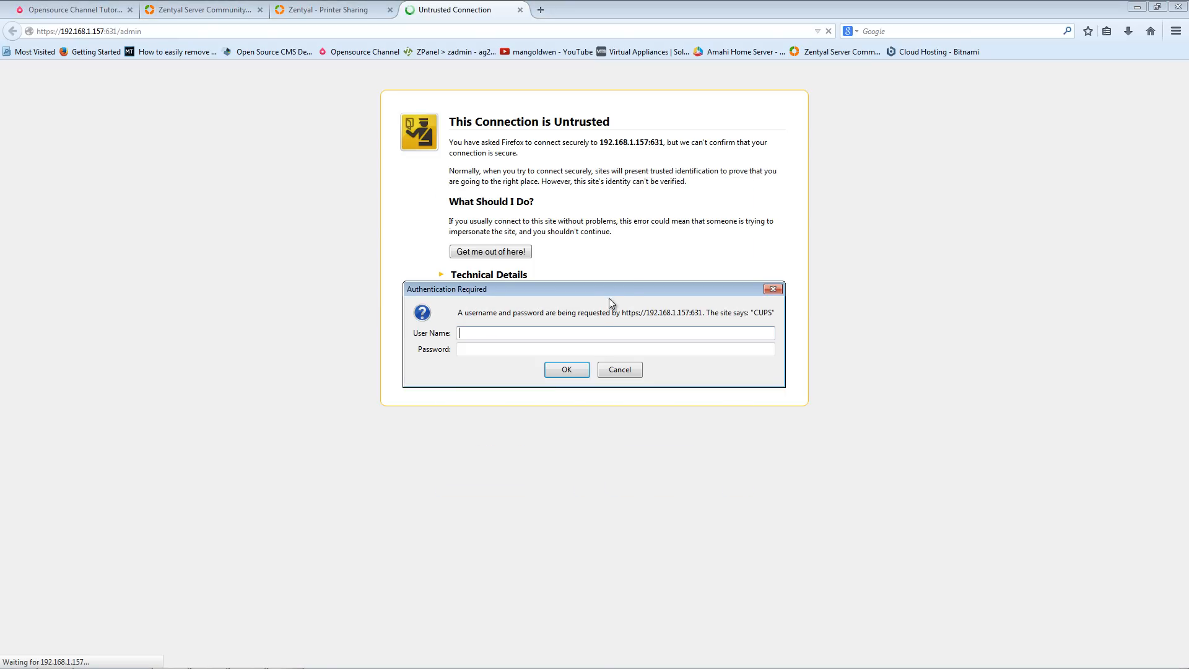
- Sign in to the CUPS authentication prompt with the server's username and password
{"action": "left_click_drag", "start_coordinate": [628, 289], "coordinate": [511, 430]}
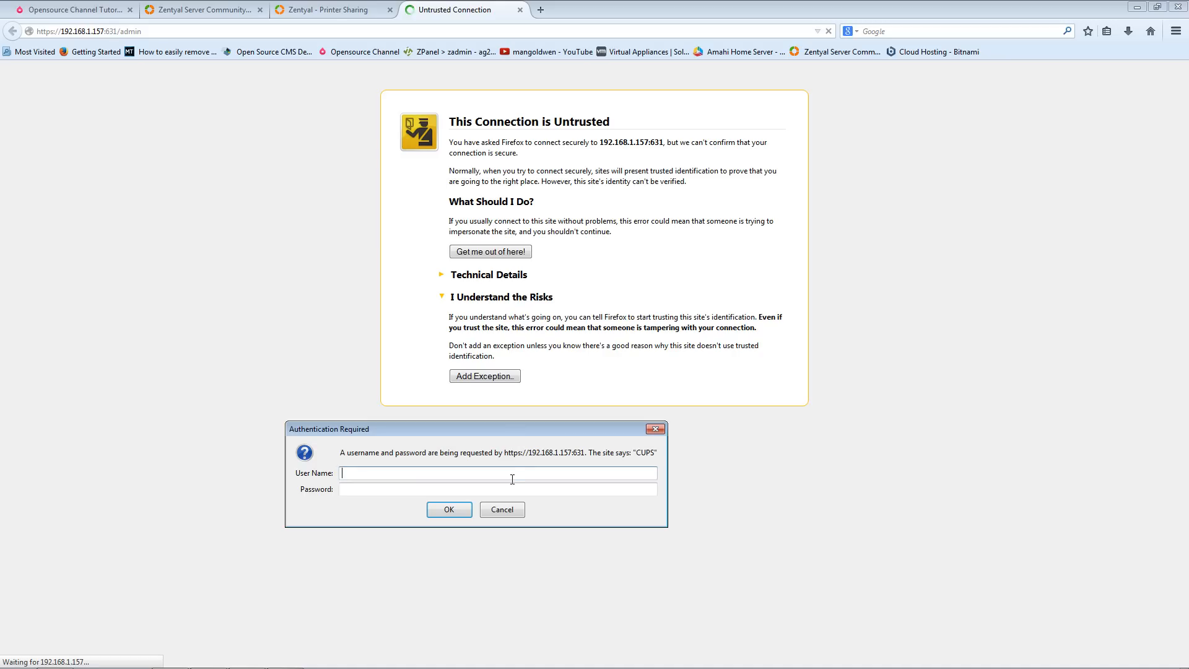
{"action": "type", "text": "homeserver"}
{"action": "key", "text": "Tab"}
{"action": "type", "text": "•••••••••"}
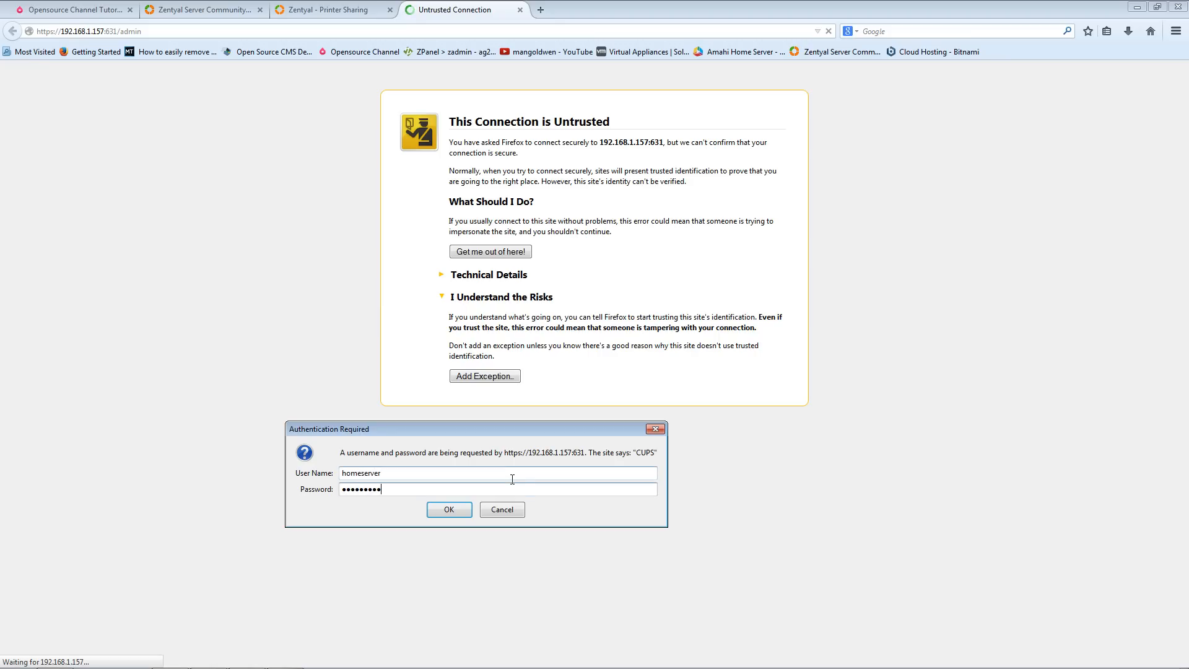
{"action": "key", "text": "Return"}
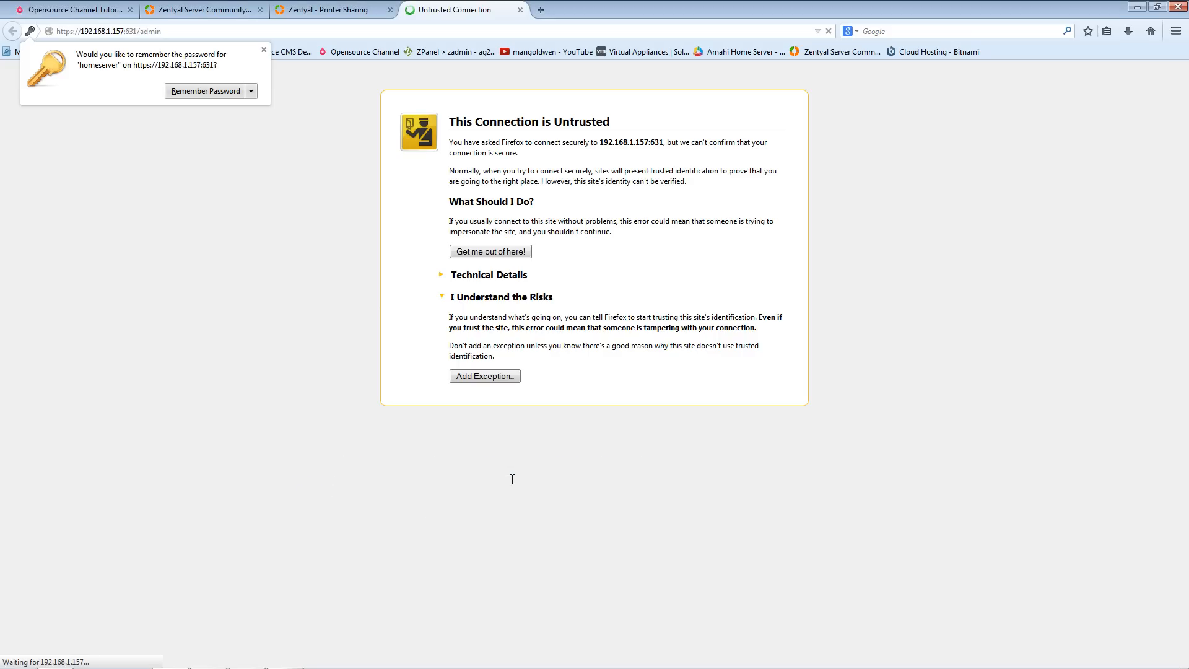
- Save the CUPS password in the browser, cancel the repeated login prompt and close the CUPS tab
{"action": "left_click", "coordinate": [202, 91]}
{"action": "left_click", "coordinate": [565, 371]}
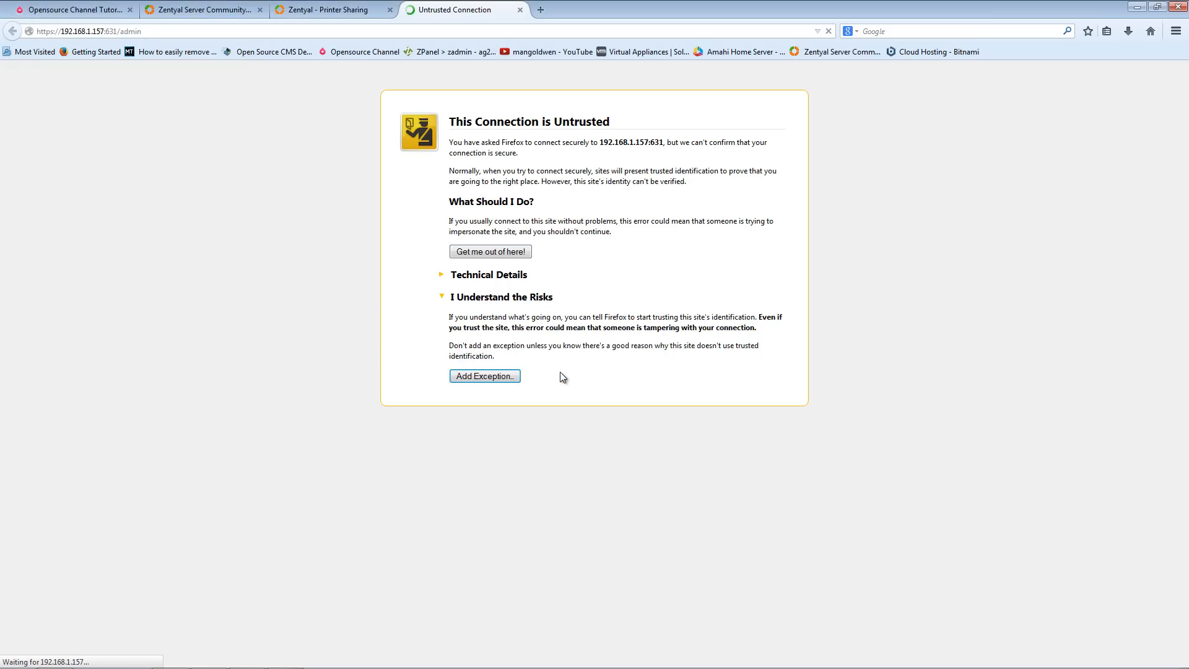
{"action": "left_click", "coordinate": [618, 370]}
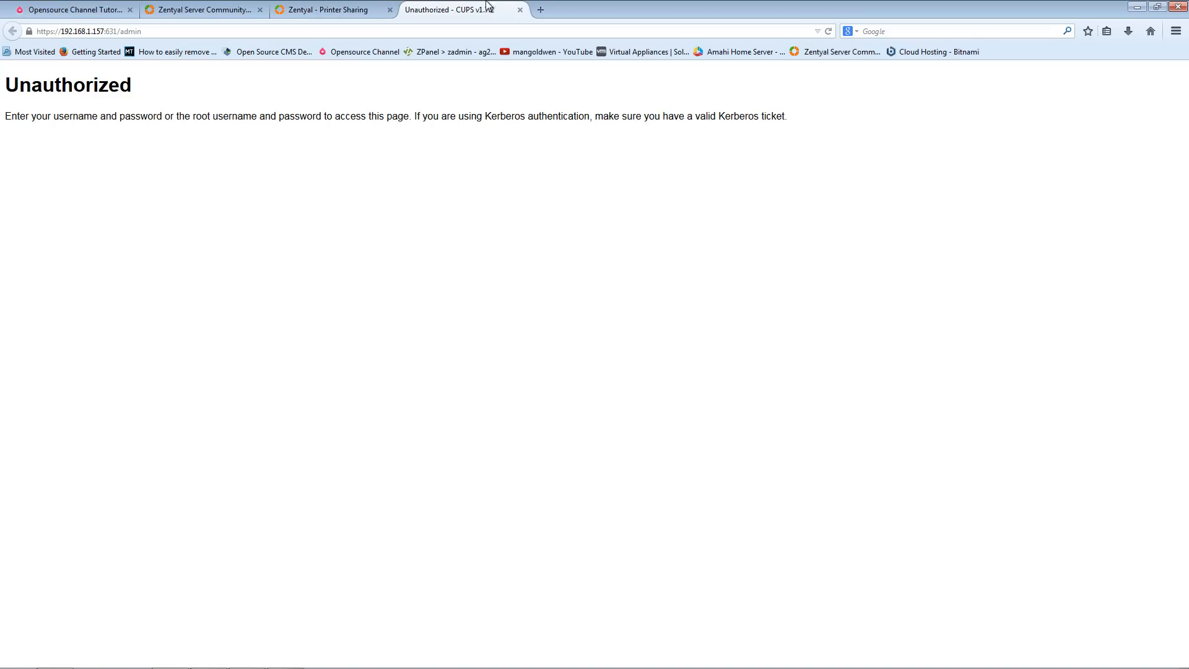
{"action": "left_click", "coordinate": [520, 9]}
- Create a mail account named admin in the zentyal-domain.lan domain for the Administrator user under Users and Computers
{"action": "scroll", "coordinate": [386, 412], "scroll_direction": "down", "scroll_amount": 3}
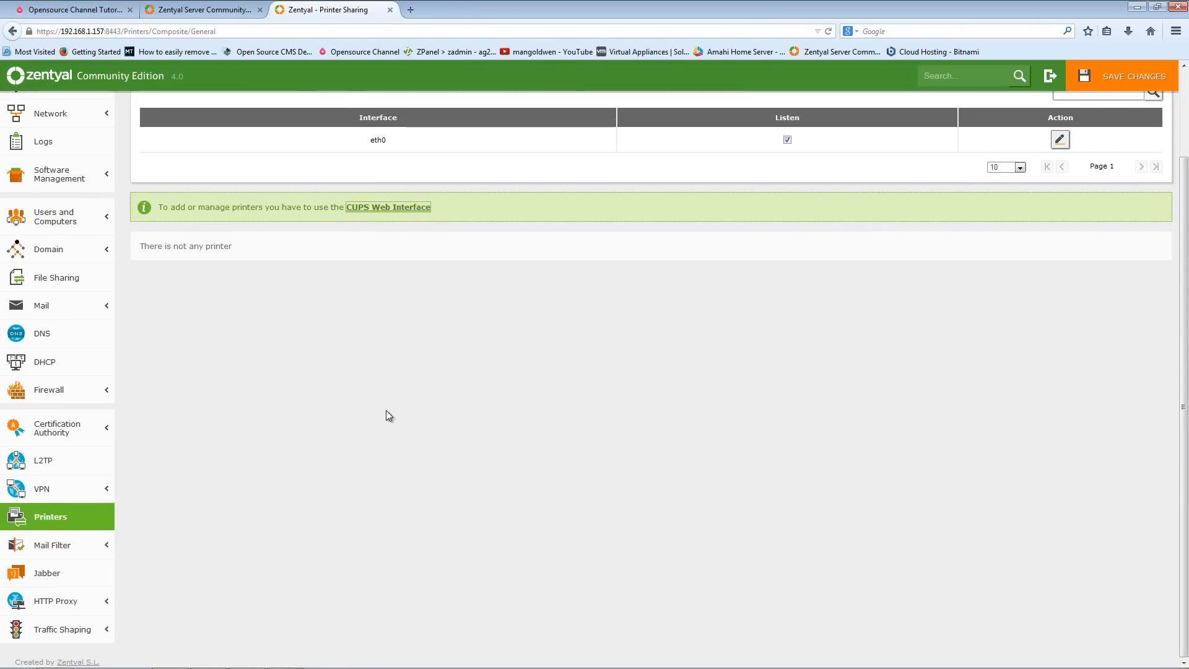
{"action": "scroll", "coordinate": [386, 411], "scroll_direction": "up", "scroll_amount": 2}
{"action": "scroll", "coordinate": [385, 415], "scroll_direction": "down", "scroll_amount": 2}
{"action": "left_click", "coordinate": [74, 229]}
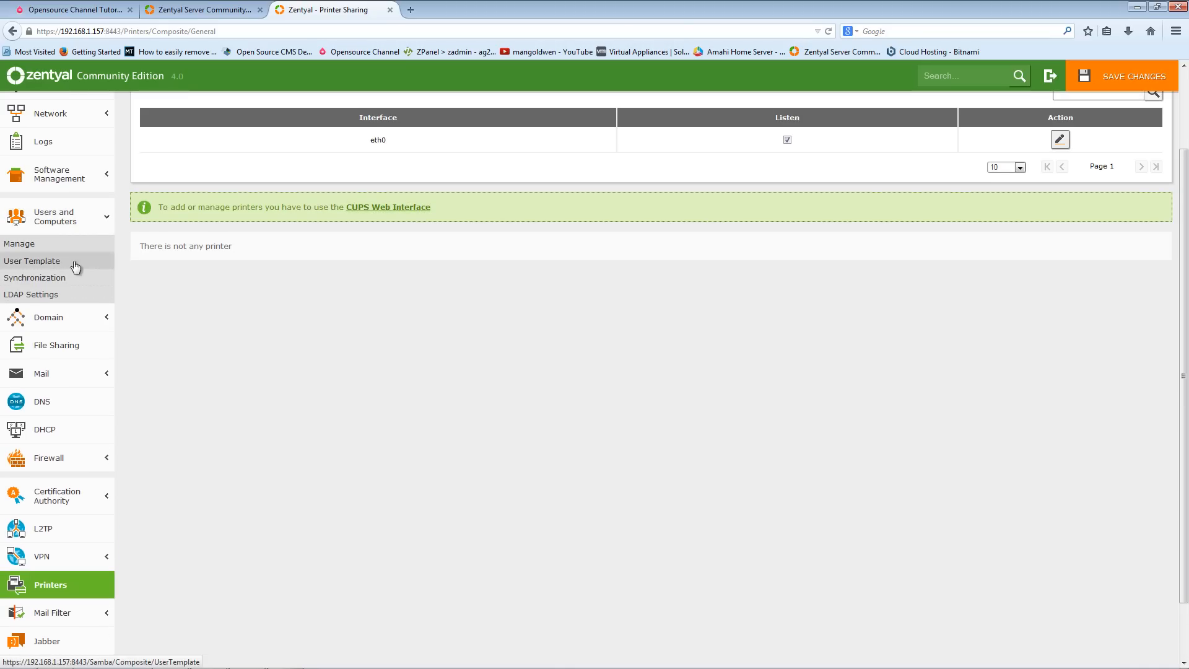
{"action": "left_click", "coordinate": [8, 245]}
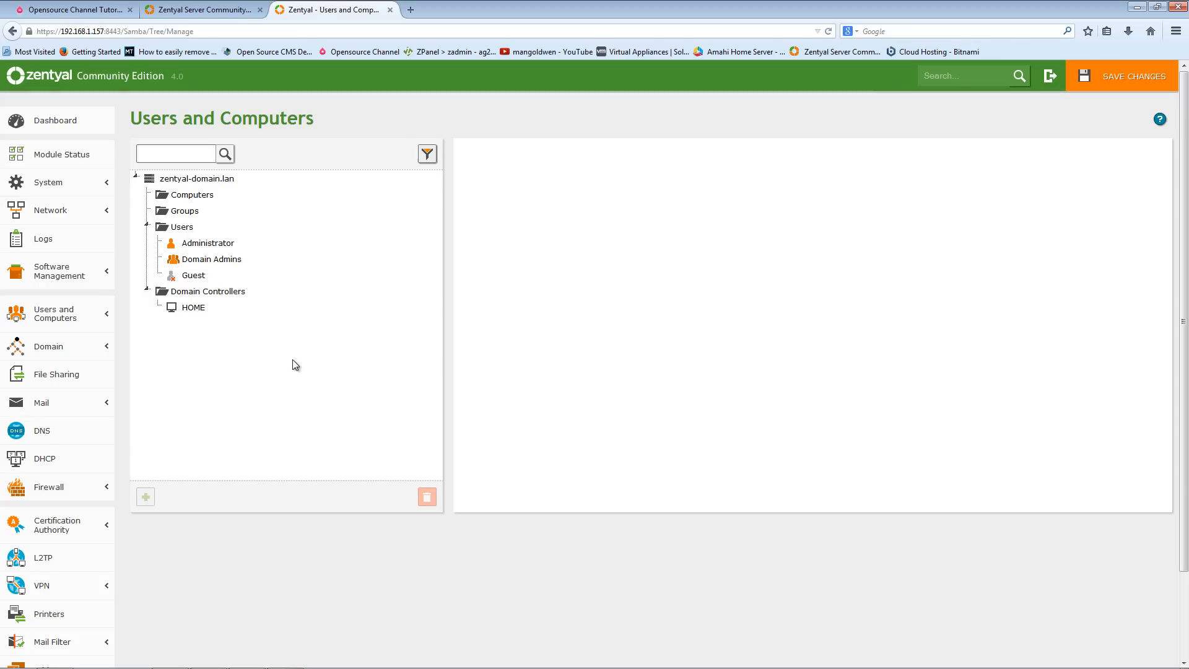
{"action": "left_click", "coordinate": [224, 247]}
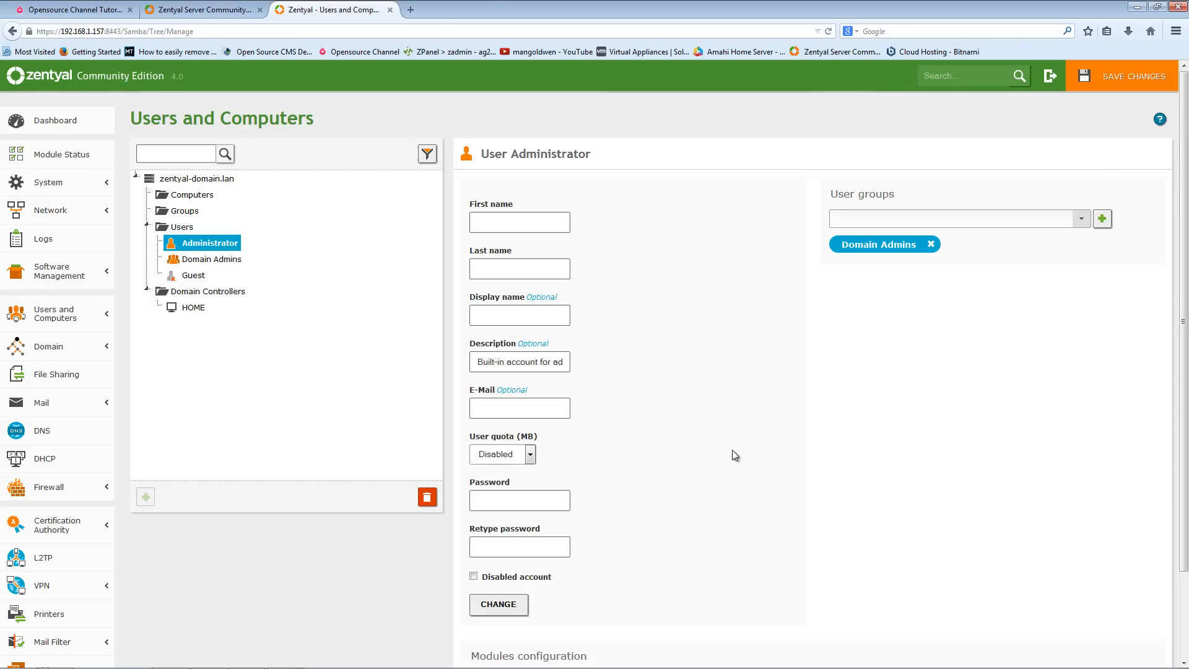
{"action": "scroll", "coordinate": [732, 450], "scroll_direction": "down", "scroll_amount": 3}
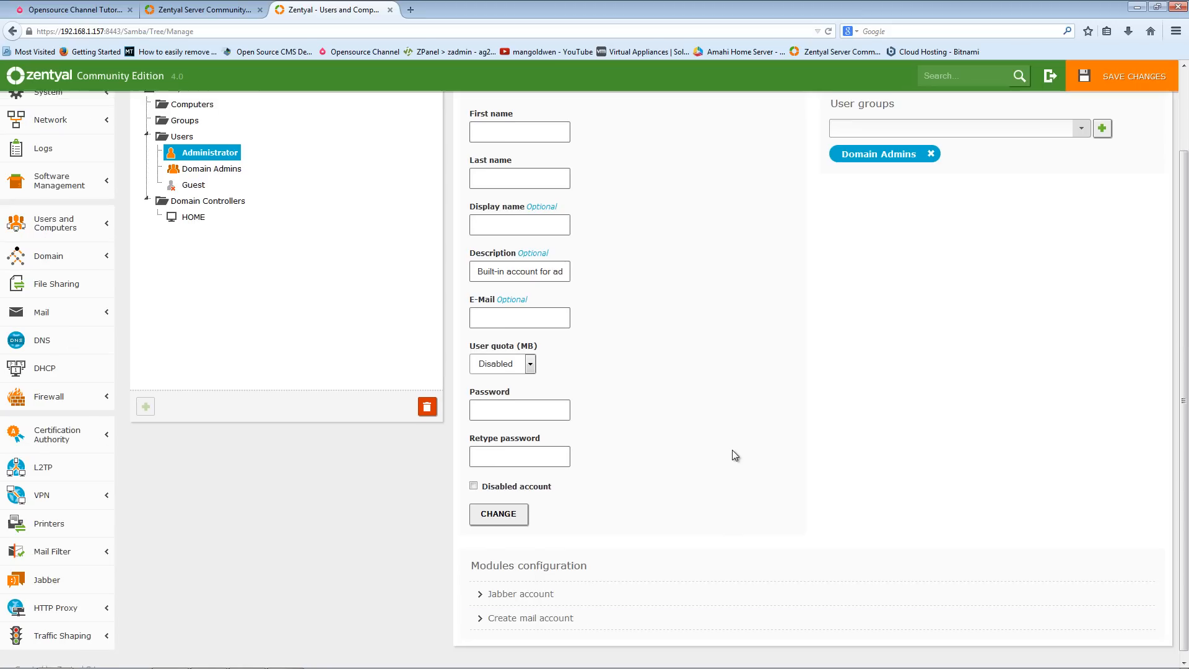
{"action": "left_click", "coordinate": [509, 612]}
{"action": "scroll", "coordinate": [596, 564], "scroll_direction": "down", "scroll_amount": 6}
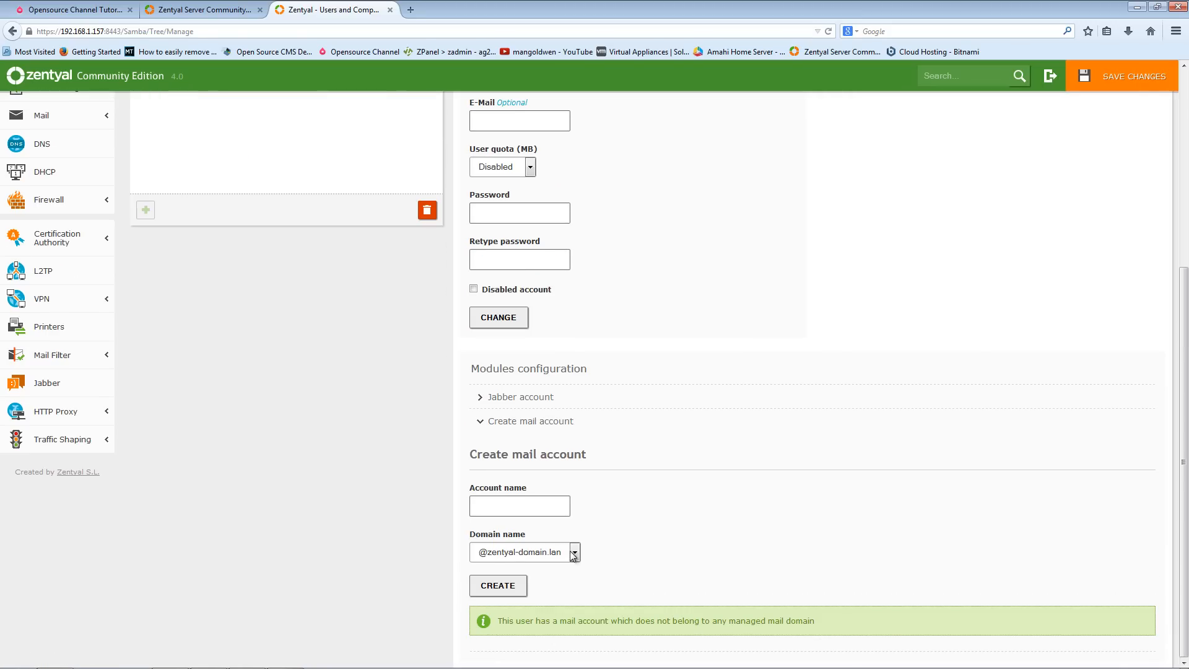
{"action": "left_click", "coordinate": [518, 503]}
{"action": "left_click", "coordinate": [492, 587]}
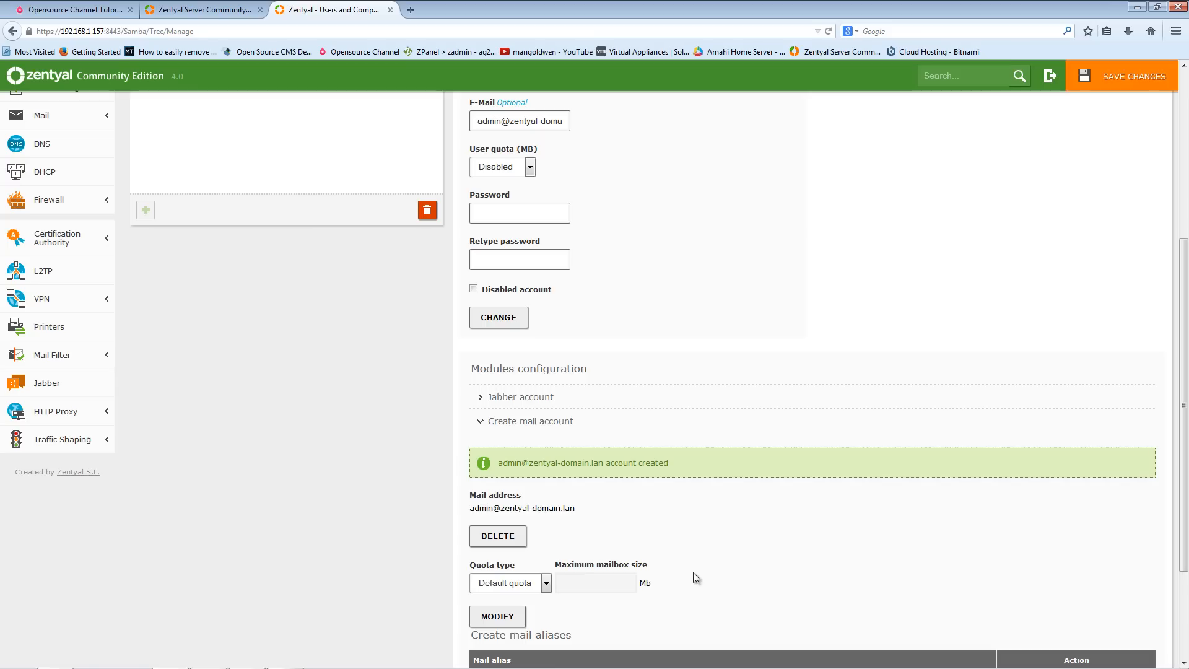
- Reopen the CUPS web interface from the Printer Sharing page and cancel its login prompt
{"action": "scroll", "coordinate": [696, 578], "scroll_direction": "up", "scroll_amount": 5}
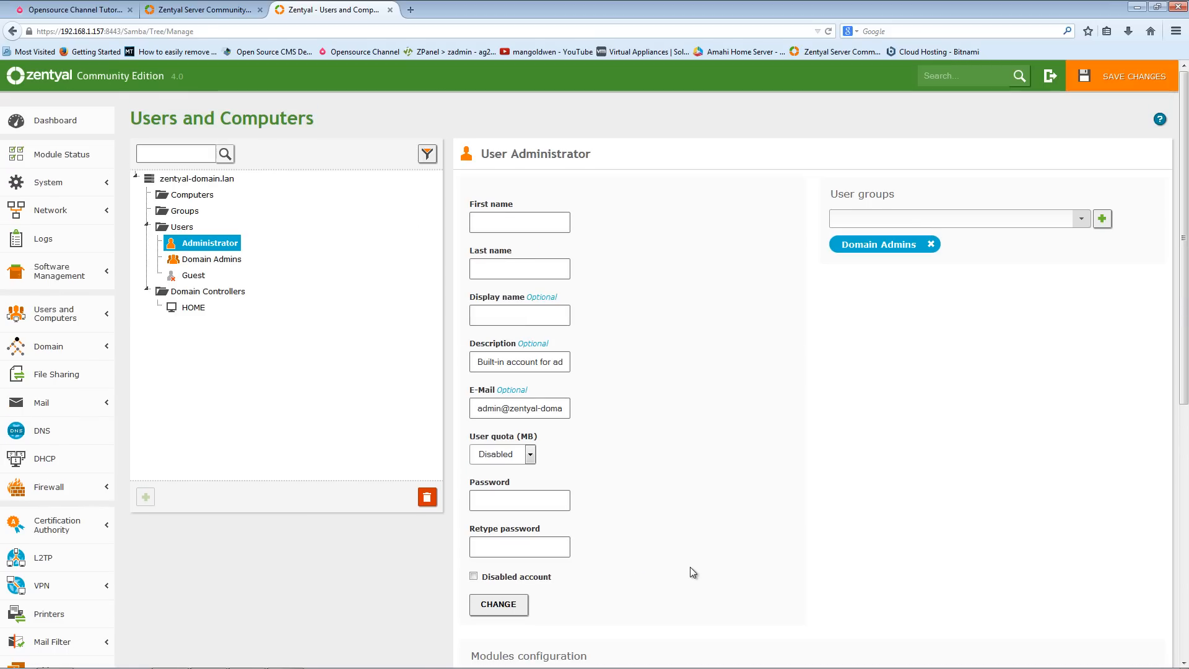
{"action": "scroll", "coordinate": [278, 412], "scroll_direction": "down", "scroll_amount": 5}
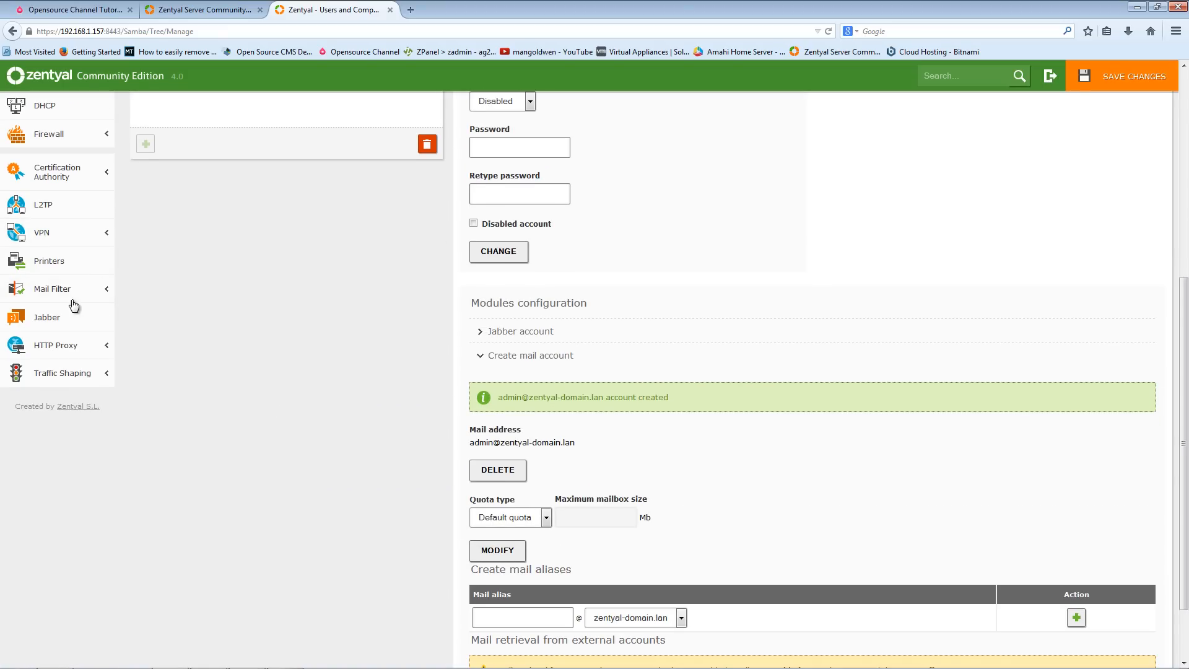
{"action": "left_click", "coordinate": [60, 264]}
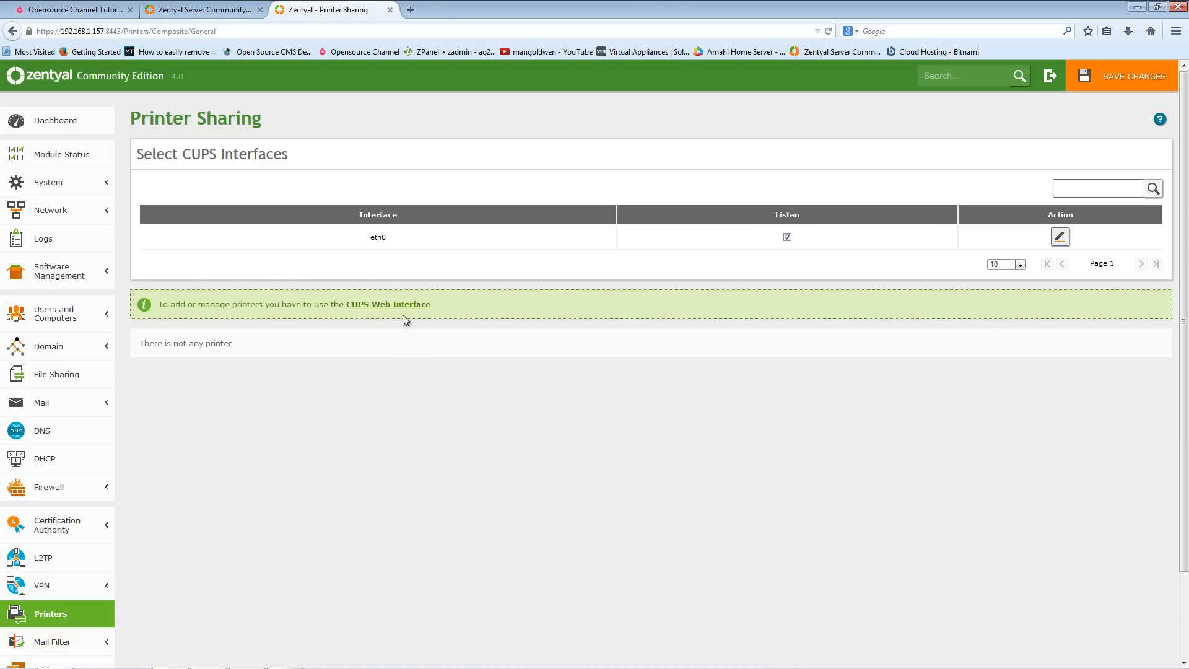
{"action": "left_click", "coordinate": [402, 305]}
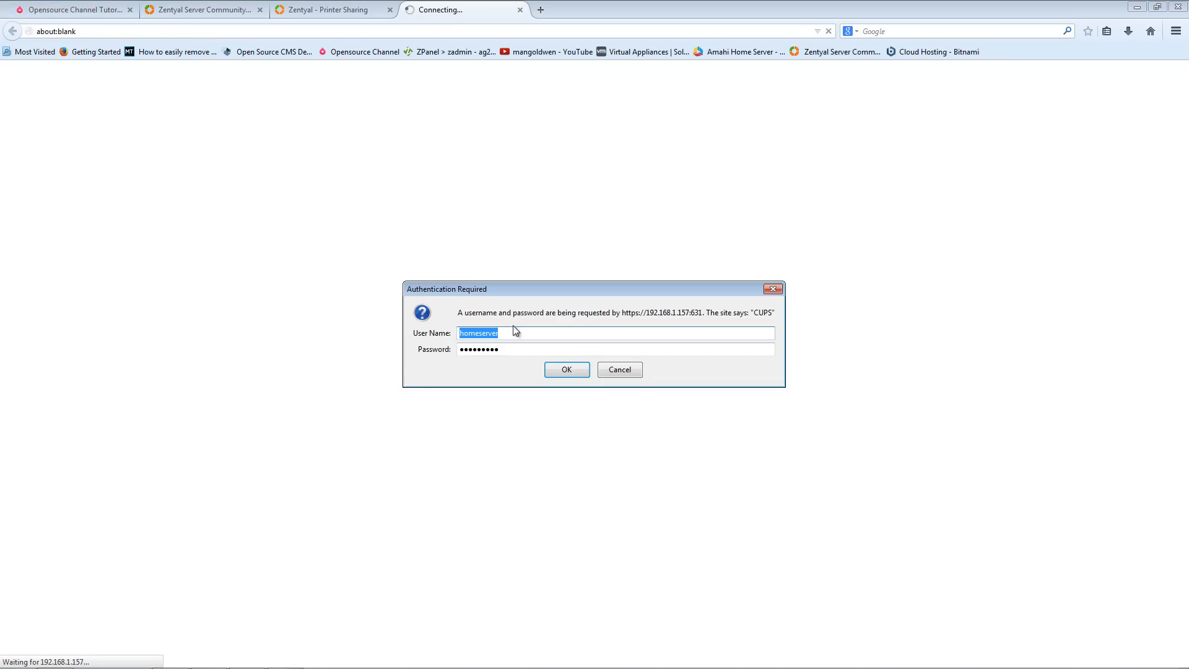
{"action": "left_click", "coordinate": [620, 370]}
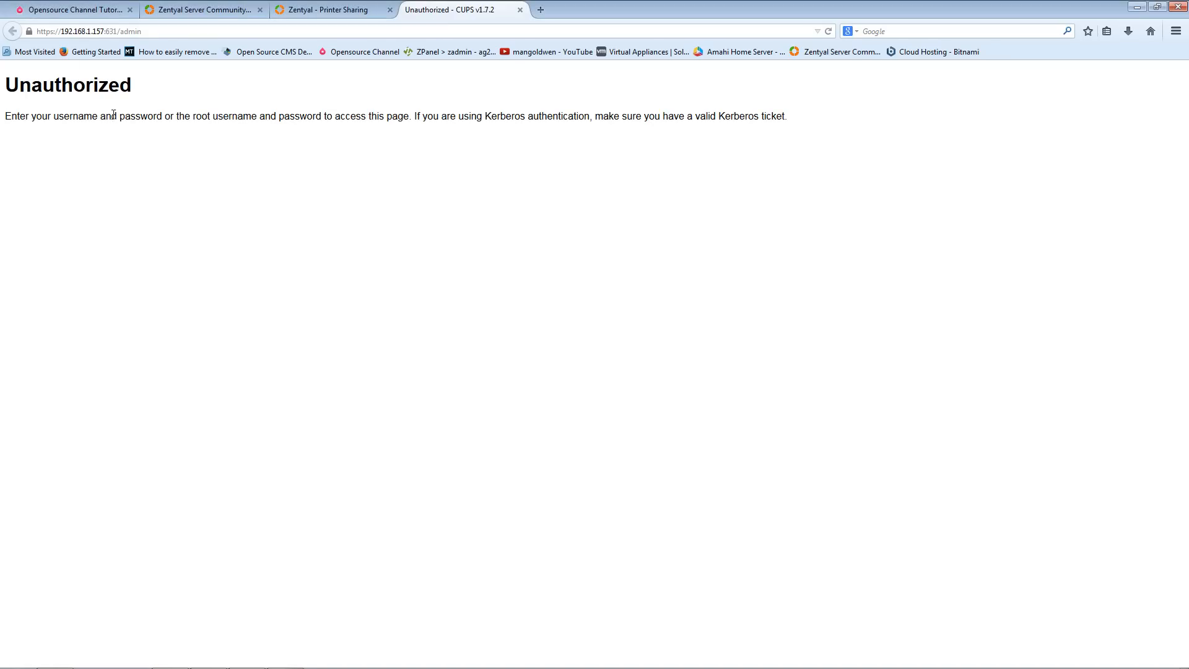
- Return to the Printer Sharing tab and open the Users and Computers management page
{"action": "left_click", "coordinate": [335, 10]}
{"action": "scroll", "coordinate": [377, 469], "scroll_direction": "down", "scroll_amount": 2}
{"action": "scroll", "coordinate": [377, 470], "scroll_direction": "up", "scroll_amount": 2}
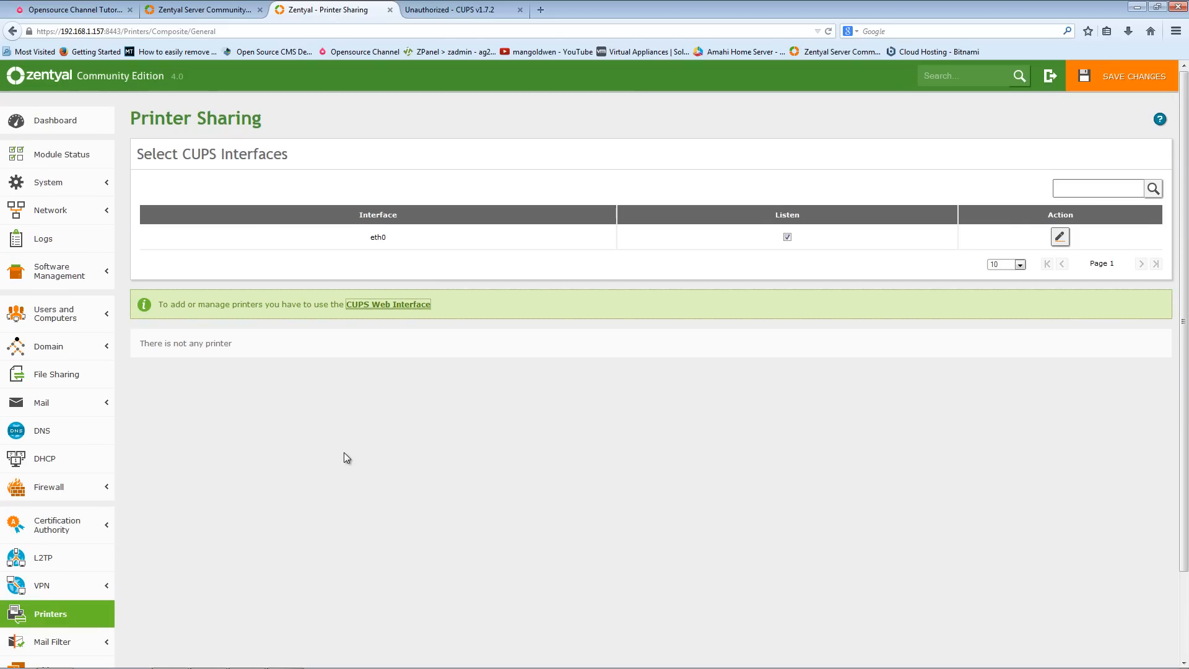
{"action": "left_click", "coordinate": [62, 314]}
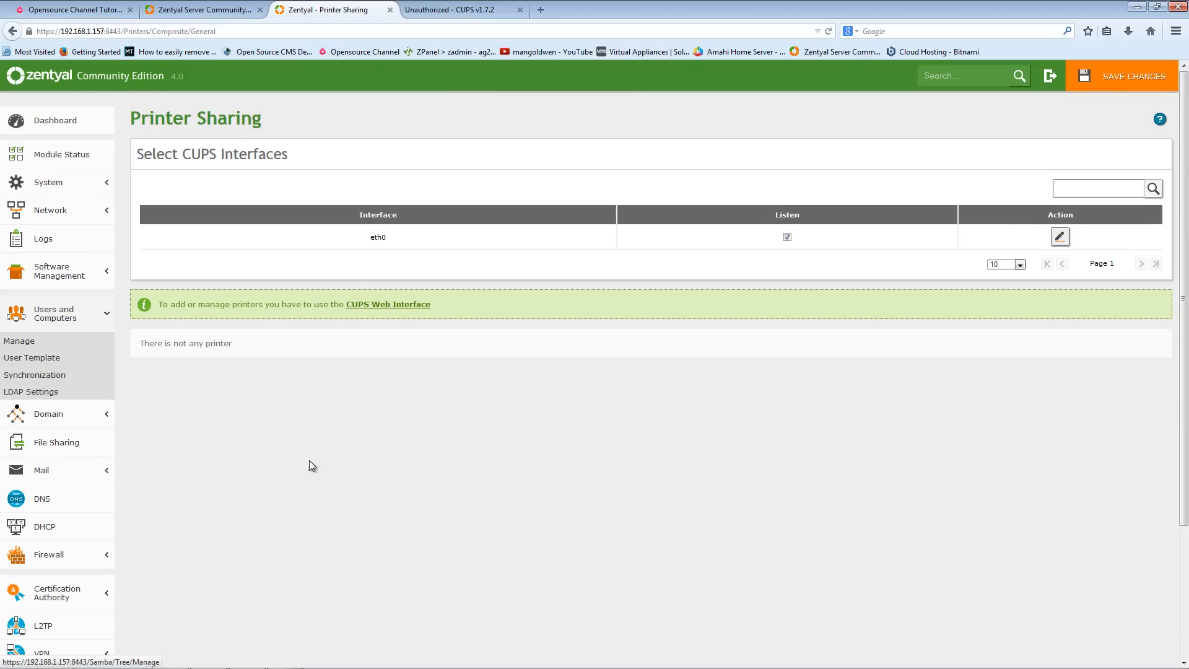
{"action": "left_click", "coordinate": [34, 347]}
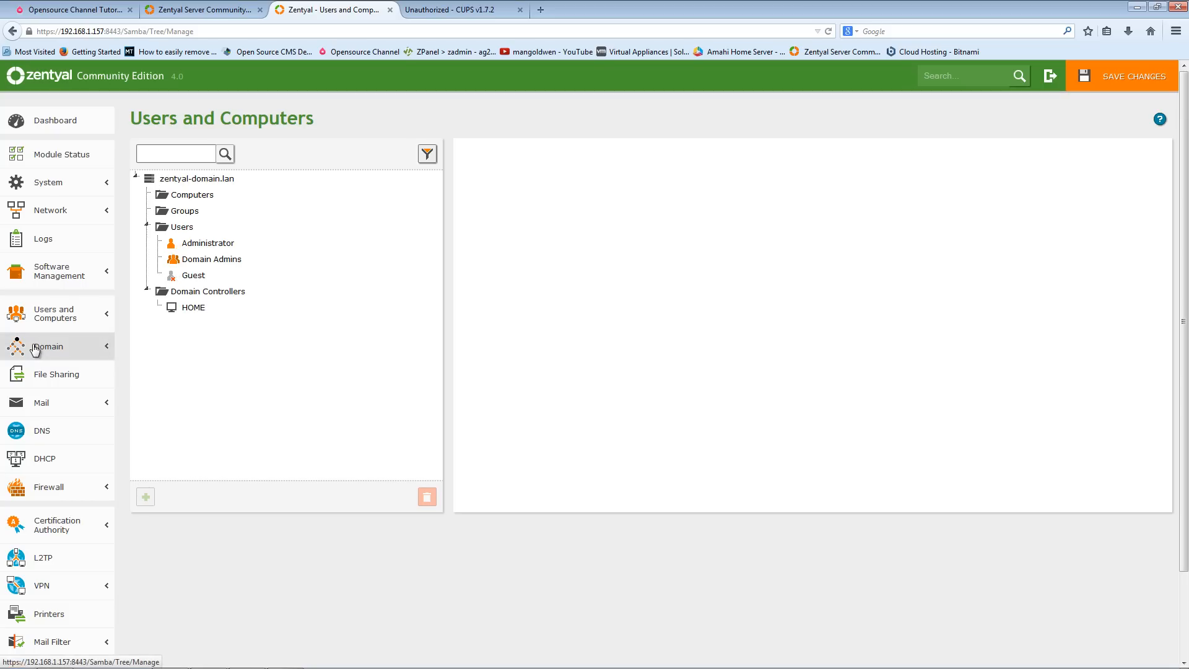
- Browse the user, organizational unit, contact and group forms for the Users container, then close the dialog without adding anything
{"action": "left_click", "coordinate": [175, 227]}
{"action": "right_click", "coordinate": [174, 226]}
{"action": "left_click", "coordinate": [354, 196]}
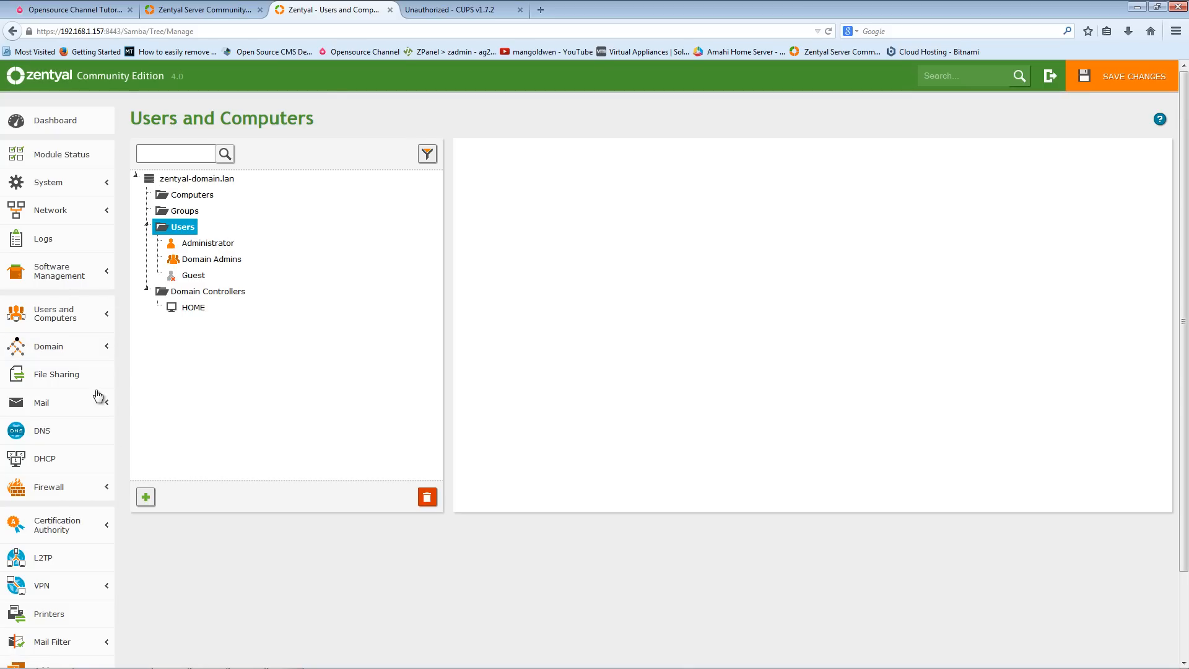
{"action": "left_click", "coordinate": [146, 497]}
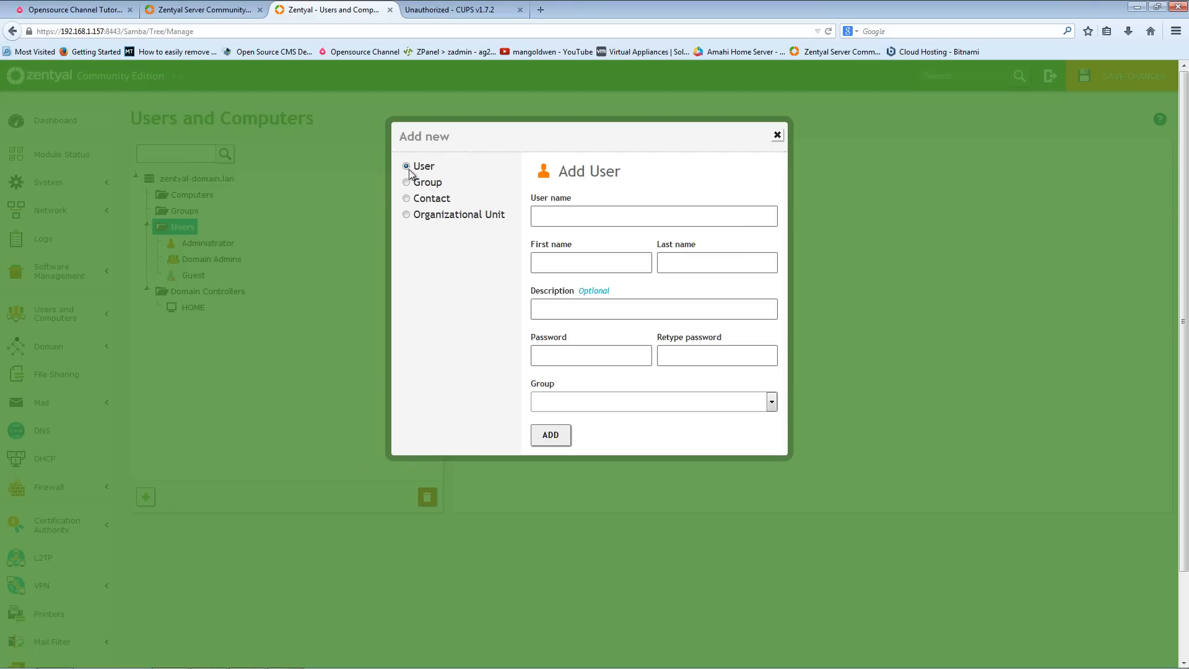
{"action": "left_click", "coordinate": [443, 216]}
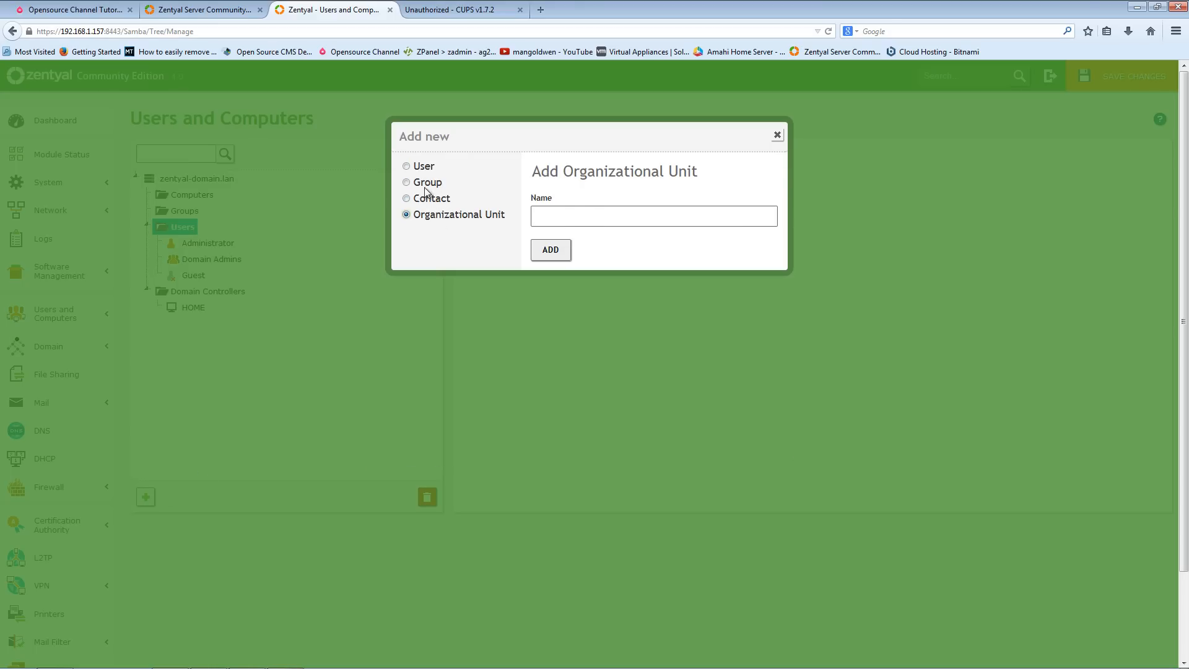
{"action": "left_click", "coordinate": [426, 187]}
{"action": "left_click", "coordinate": [419, 203]}
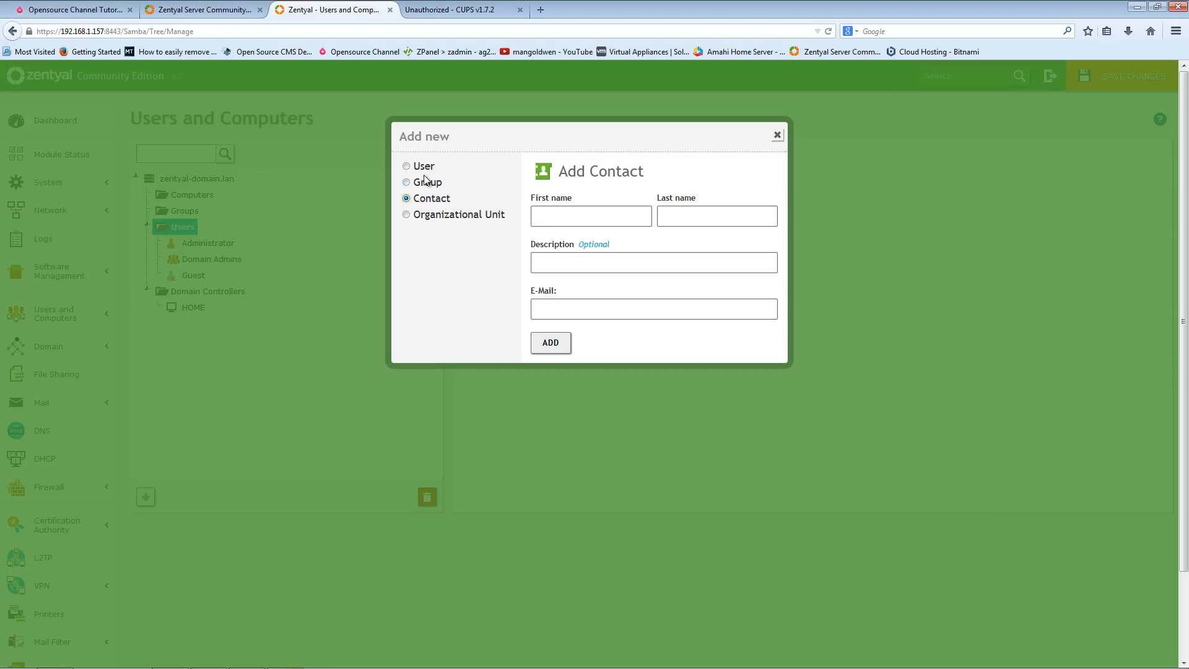
{"action": "left_click", "coordinate": [428, 170]}
{"action": "left_click", "coordinate": [683, 403]}
{"action": "left_click", "coordinate": [684, 403]}
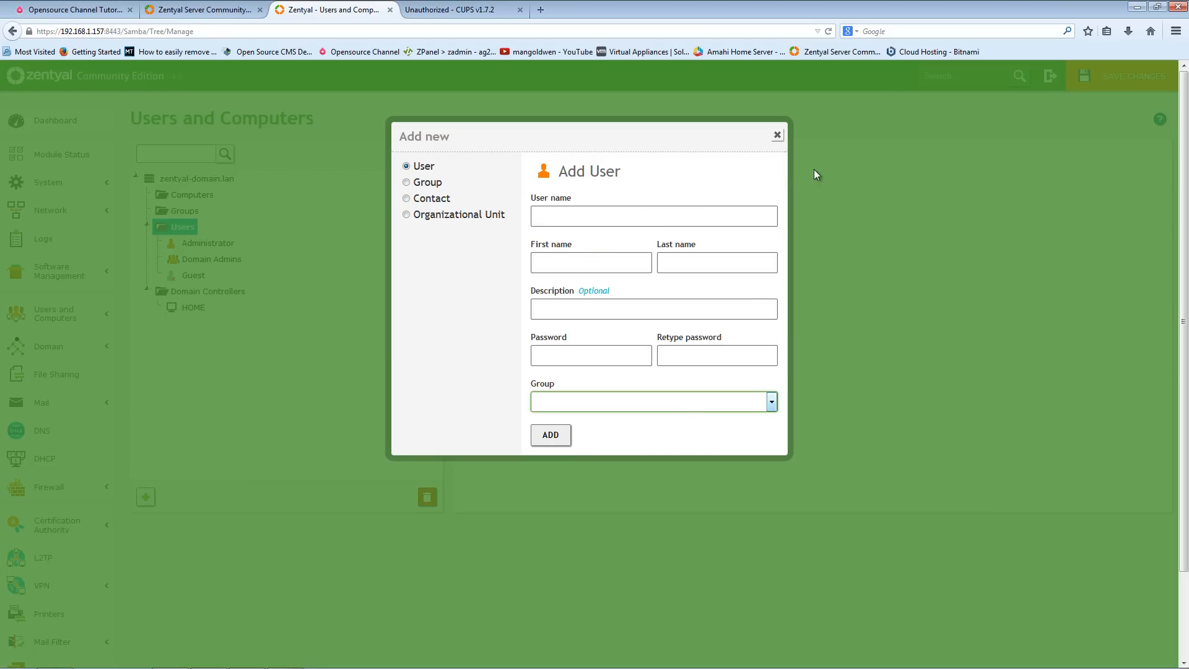
{"action": "left_click", "coordinate": [777, 135]}
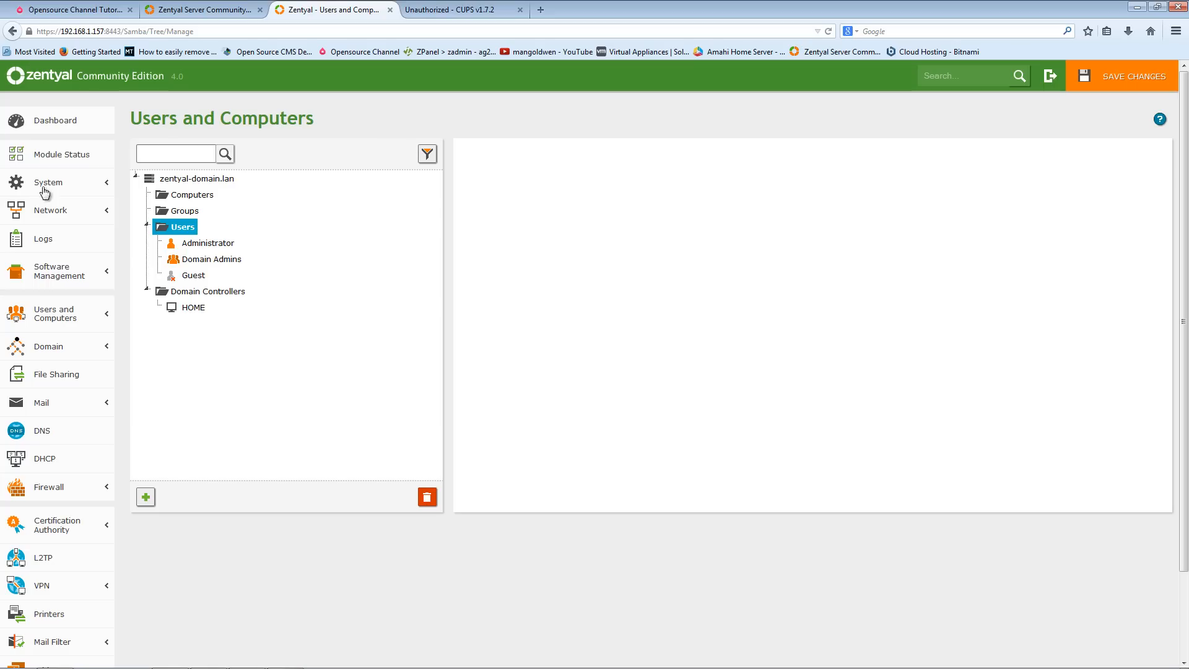
- Select the Domain Controllers container, browse its add-new forms, and close the dialog without adding anything
{"action": "right_click", "coordinate": [186, 213]}
{"action": "left_click", "coordinate": [175, 375]}
{"action": "left_click", "coordinate": [189, 195]}
{"action": "left_click", "coordinate": [209, 291]}
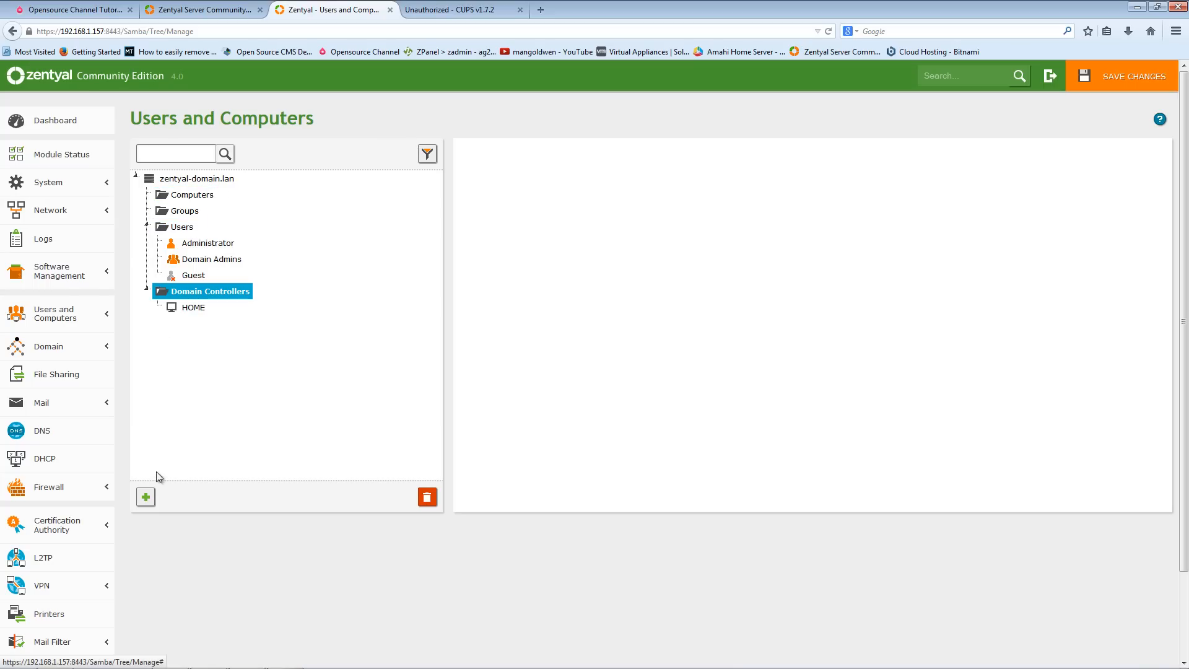
{"action": "left_click", "coordinate": [145, 497]}
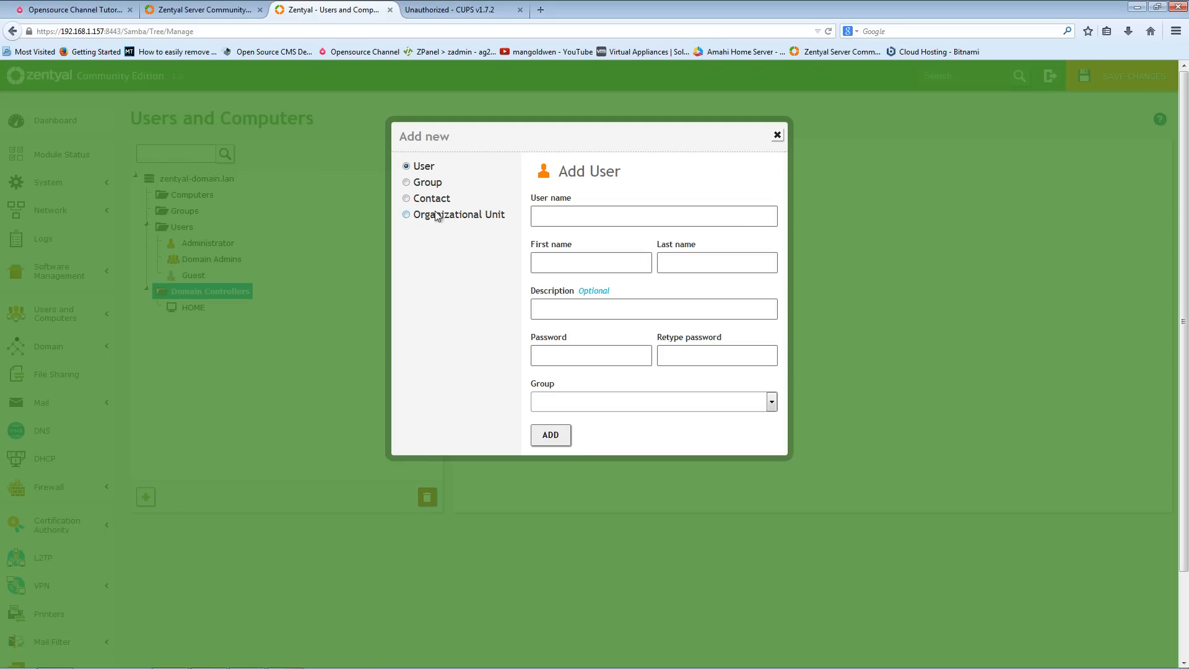
{"action": "left_click", "coordinate": [423, 183]}
{"action": "left_click", "coordinate": [422, 199]}
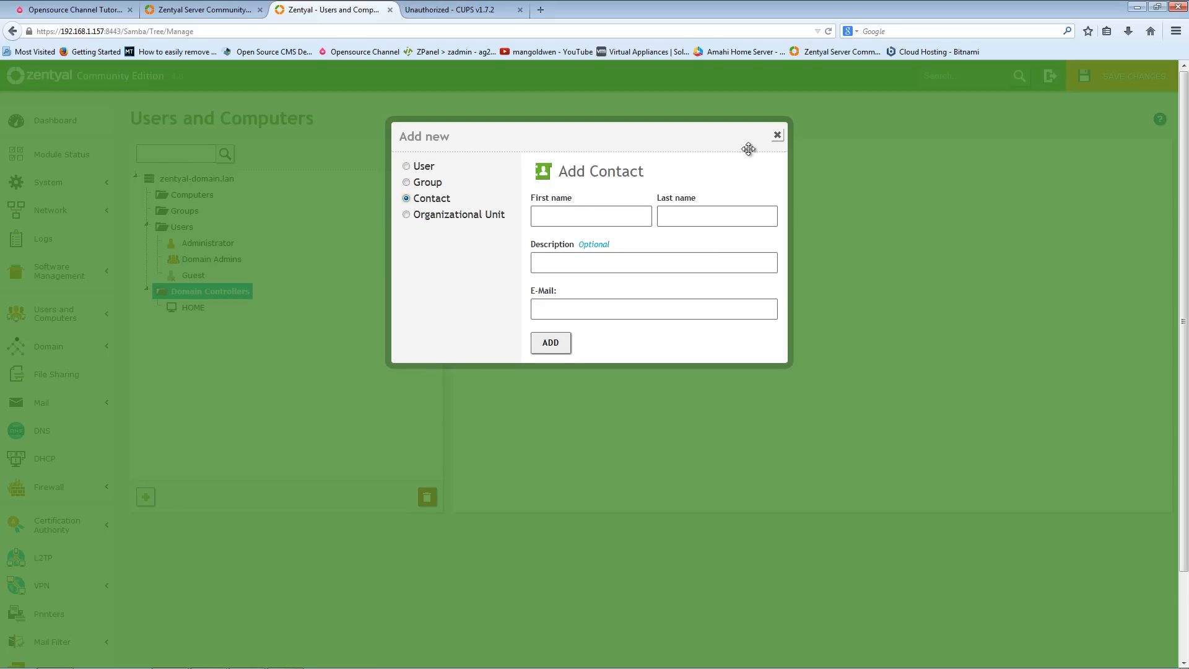
{"action": "left_click", "coordinate": [778, 136]}
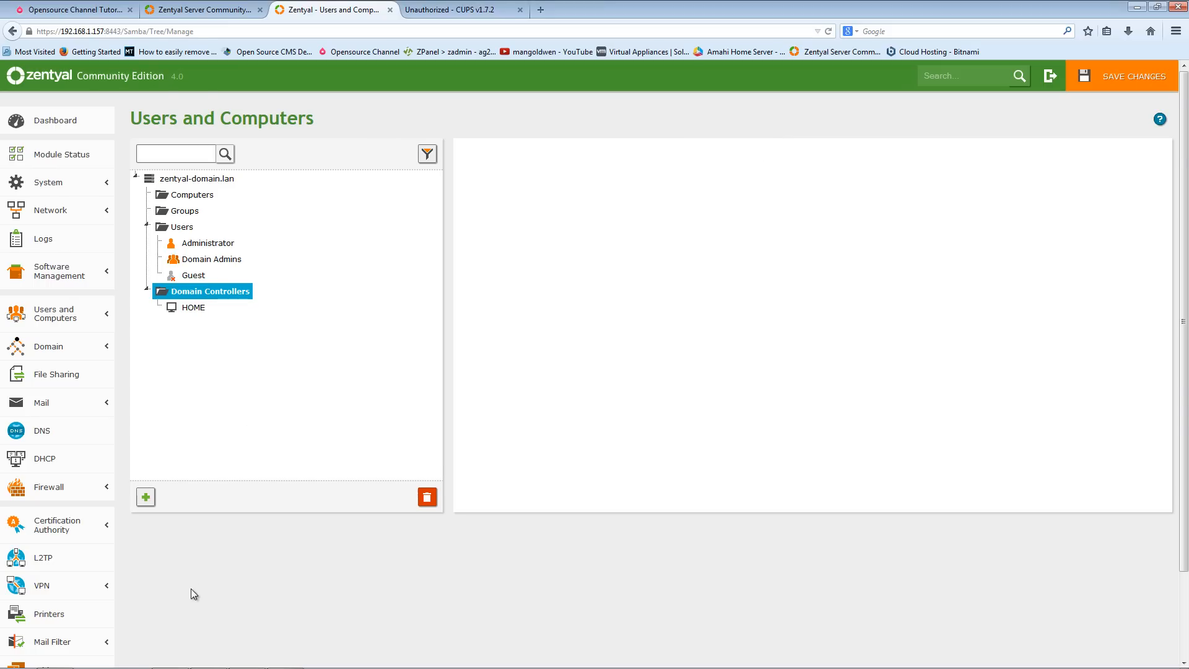
- Browse the Traffic Shaping and HTTP Proxy menus, viewing the Bandwidth Throttling rules and the L2TP page
{"action": "scroll", "coordinate": [191, 590], "scroll_direction": "down", "scroll_amount": 3}
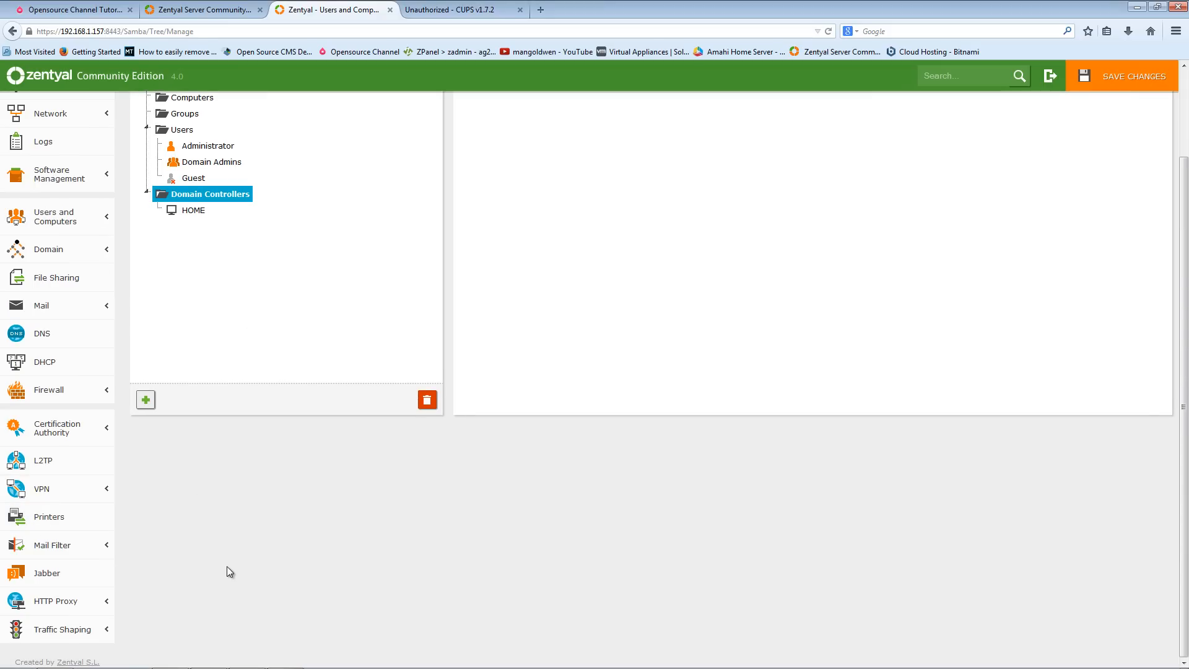
{"action": "left_click", "coordinate": [87, 630]}
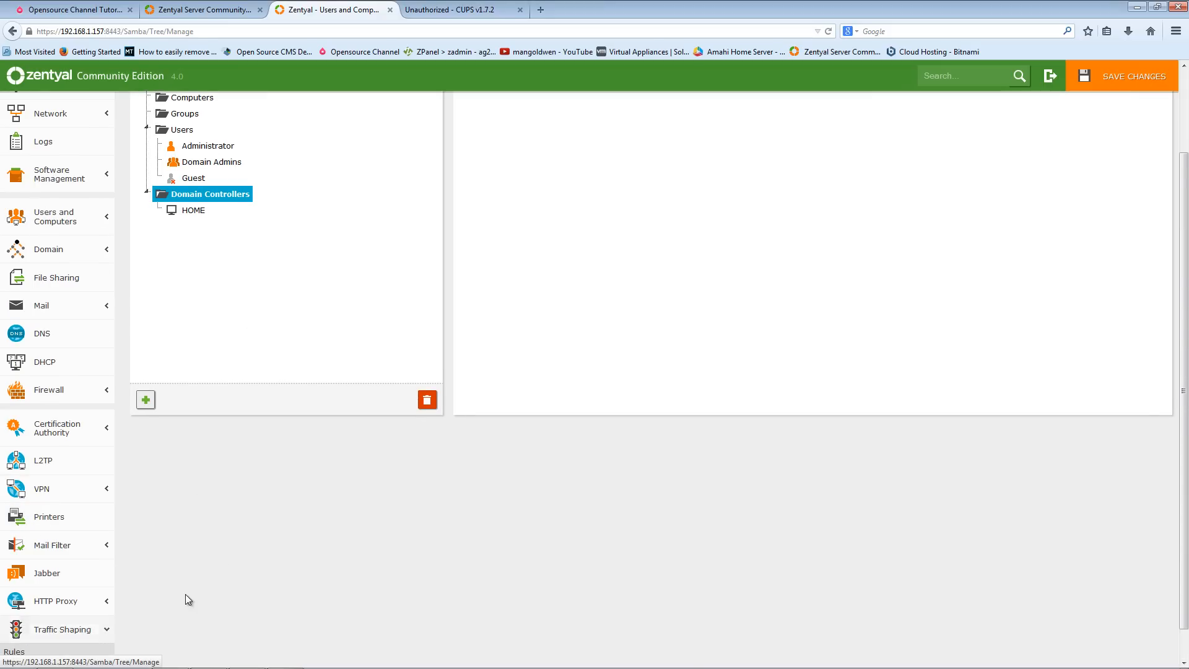
{"action": "scroll", "coordinate": [189, 601], "scroll_direction": "down", "scroll_amount": 1}
{"action": "left_click", "coordinate": [87, 567]}
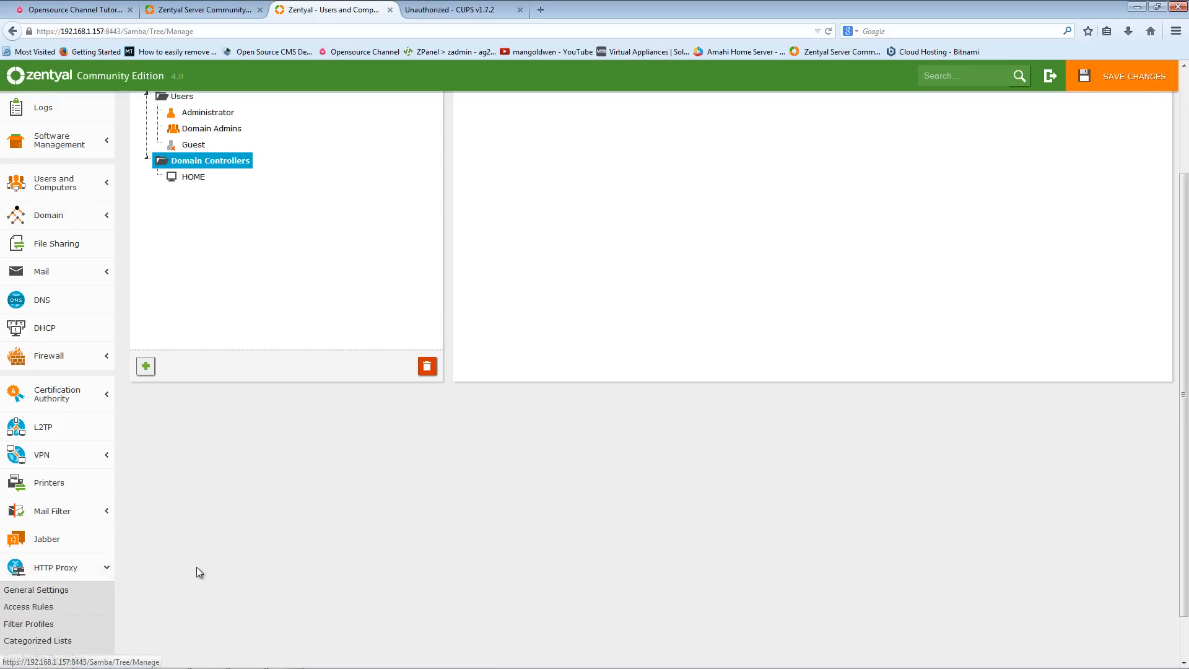
{"action": "scroll", "coordinate": [197, 568], "scroll_direction": "down", "scroll_amount": 2}
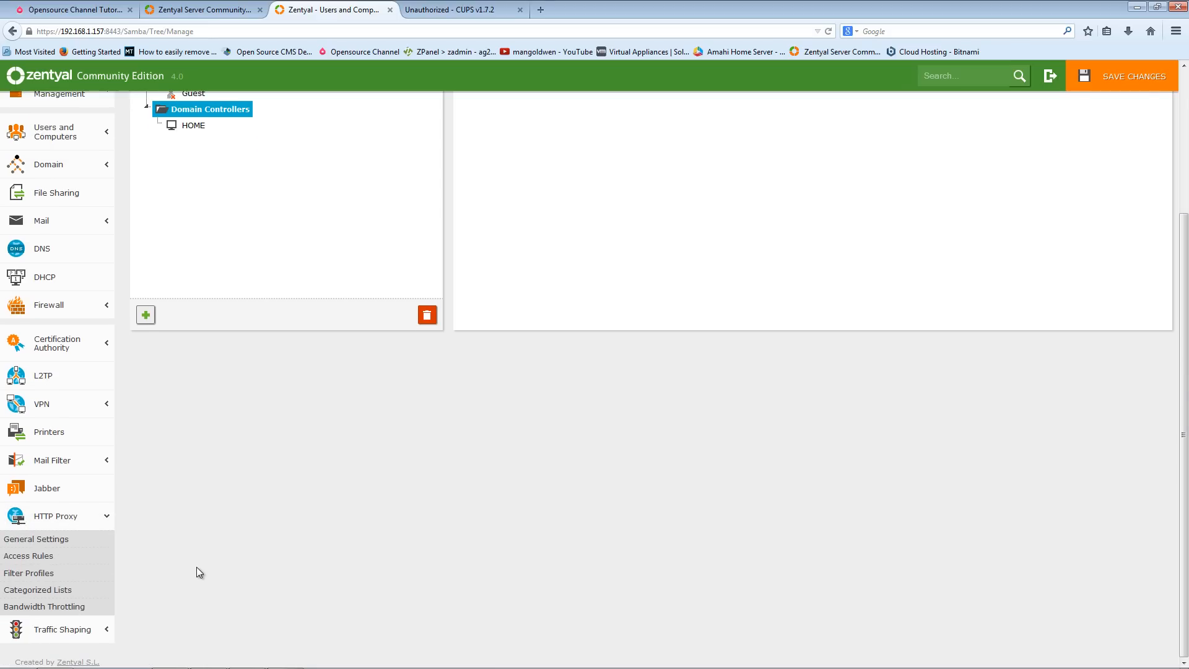
{"action": "left_click", "coordinate": [67, 608]}
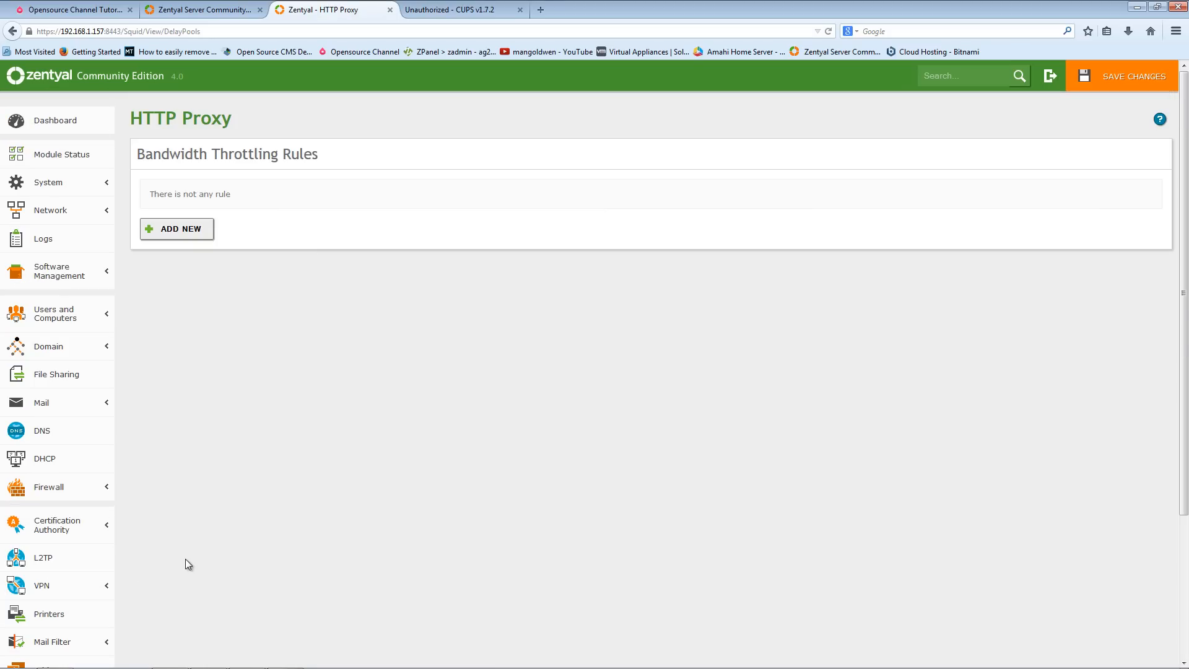
{"action": "scroll", "coordinate": [242, 591], "scroll_direction": "down", "scroll_amount": 3}
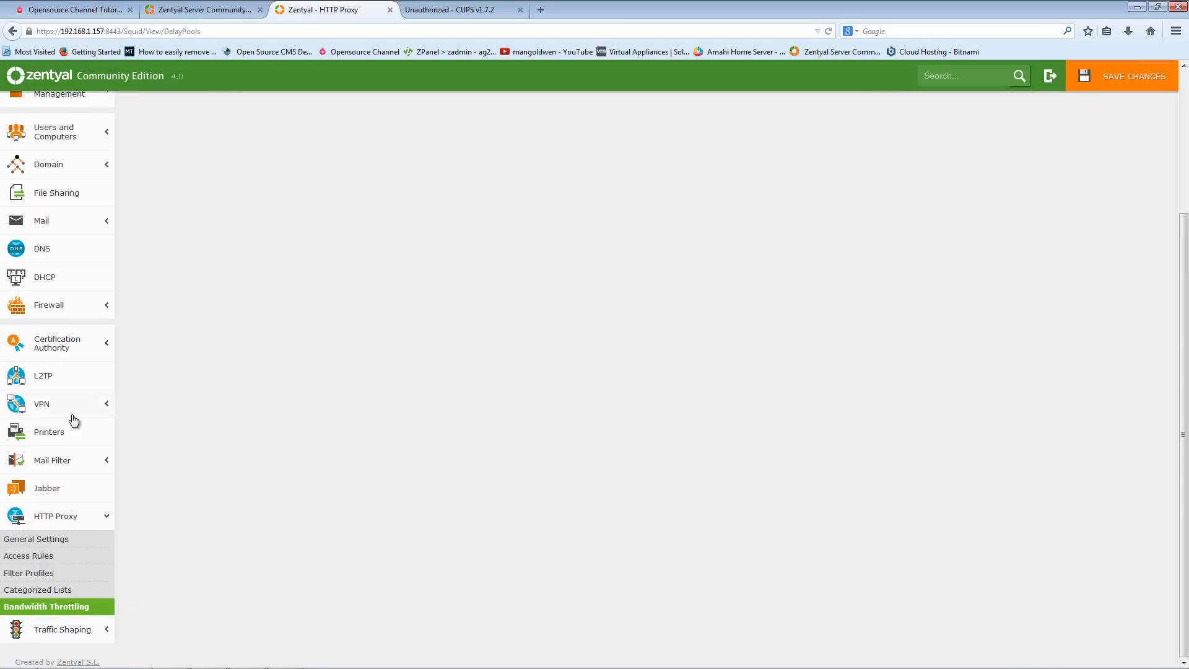
{"action": "left_click", "coordinate": [49, 383]}
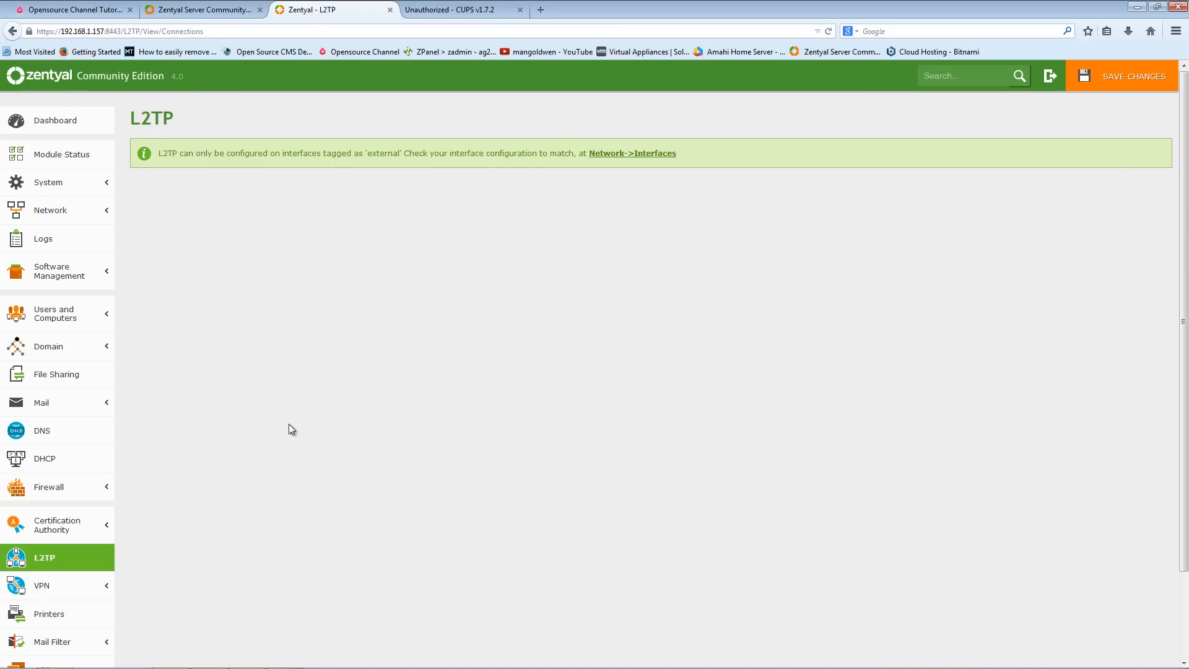
- Open the File Sharing page, expand the Domain and System menus, and open Module Status
{"action": "scroll", "coordinate": [289, 426], "scroll_direction": "down", "scroll_amount": 3}
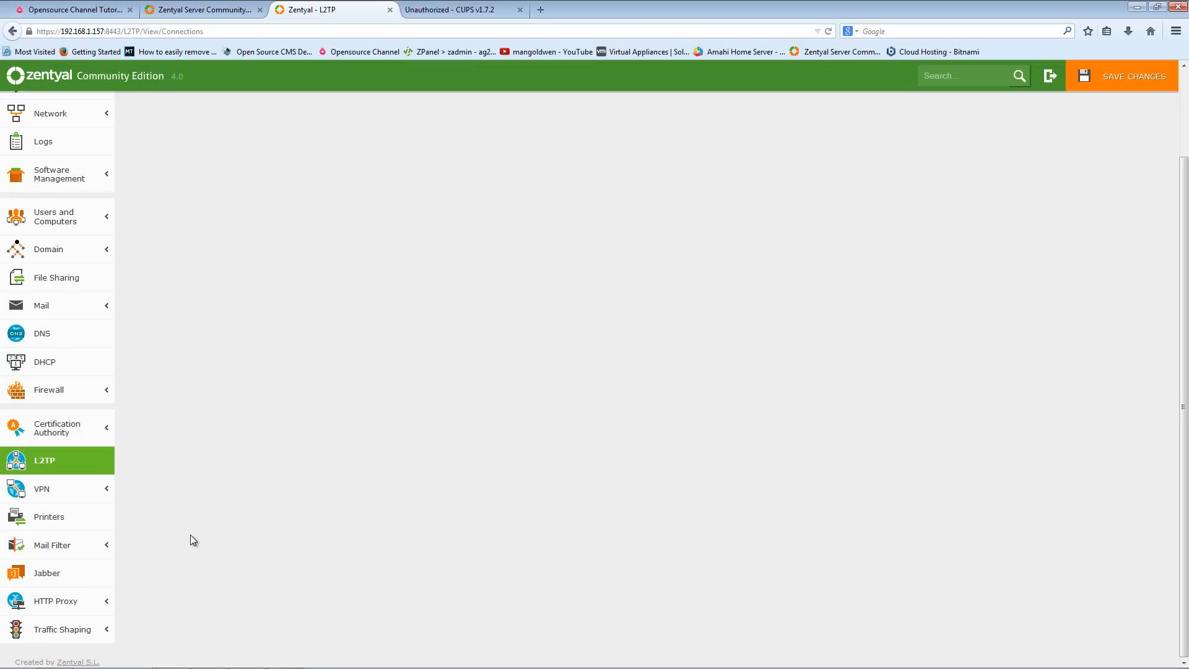
{"action": "scroll", "coordinate": [192, 540], "scroll_direction": "up", "scroll_amount": 3}
{"action": "left_click", "coordinate": [49, 375]}
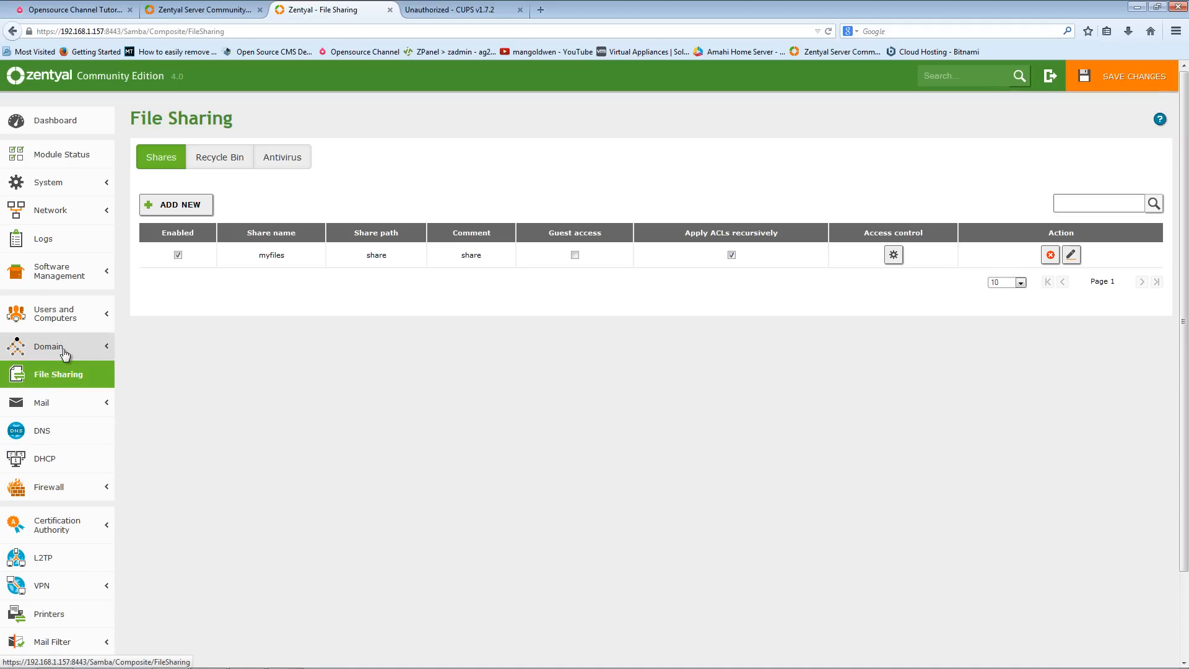
{"action": "left_click", "coordinate": [65, 351]}
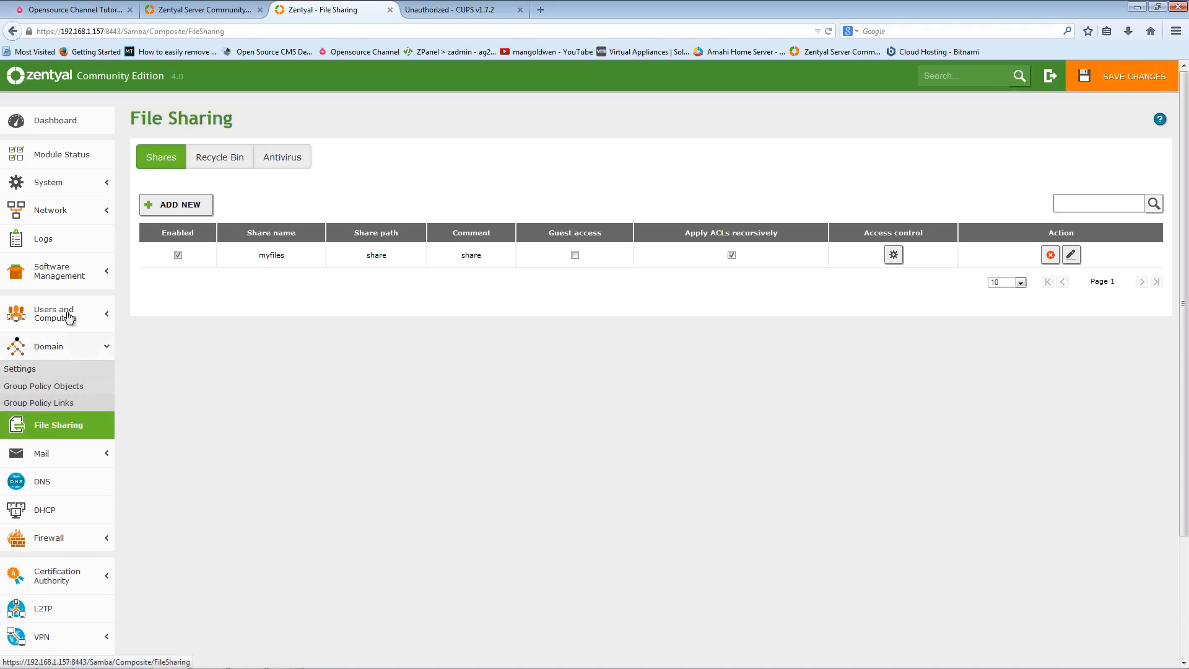
{"action": "left_click", "coordinate": [51, 181]}
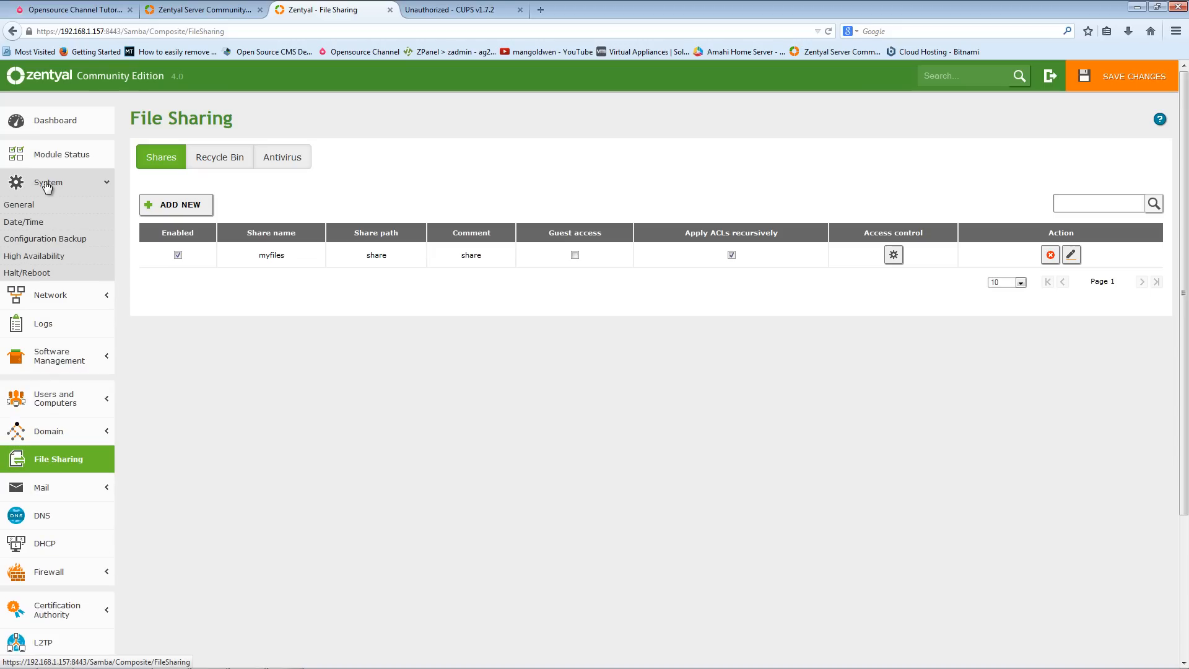
{"action": "left_click", "coordinate": [77, 159]}
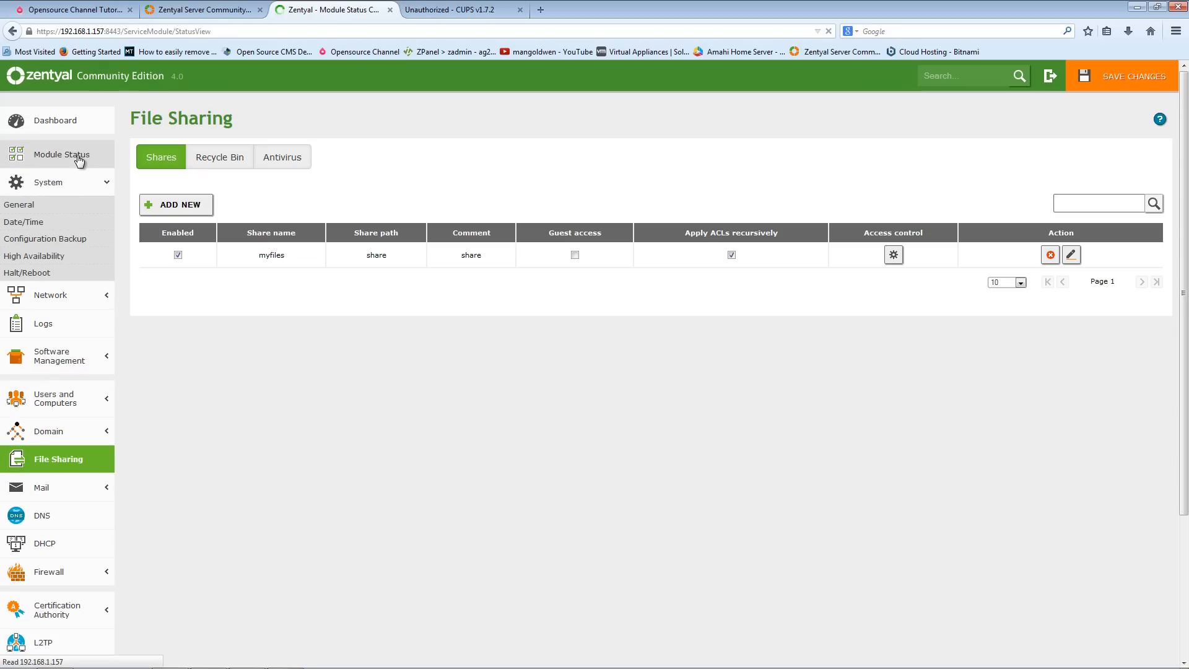
- Review the Module Status list of modules and open the Logs query page
{"action": "scroll", "coordinate": [350, 407], "scroll_direction": "down", "scroll_amount": 3}
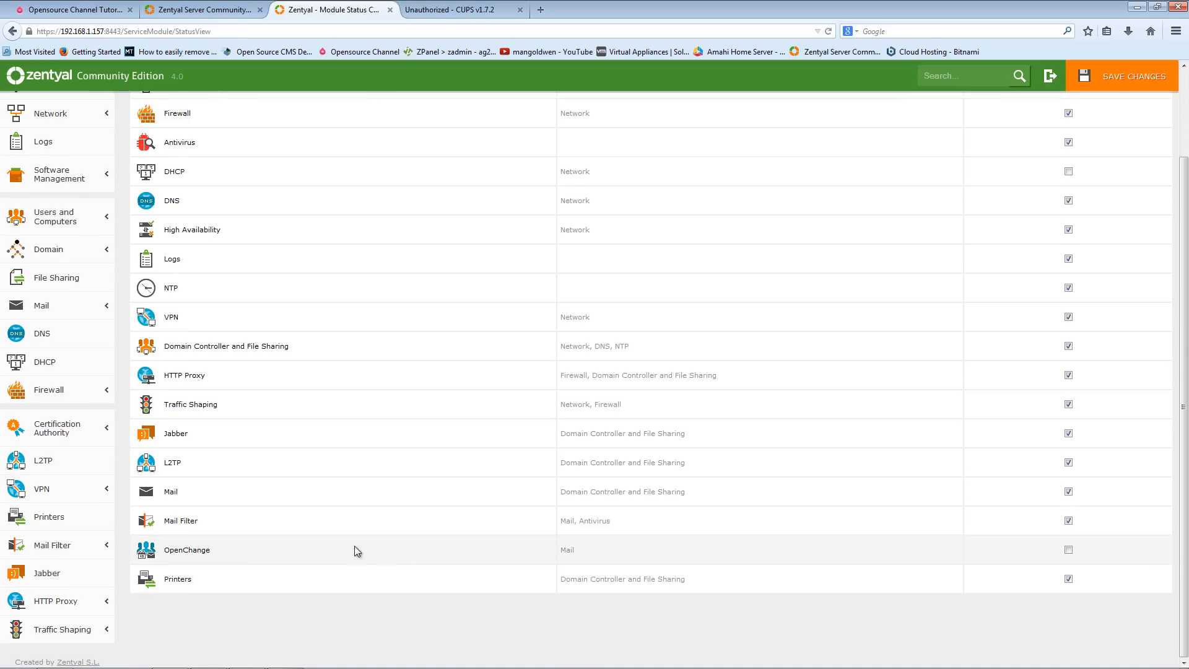
{"action": "scroll", "coordinate": [314, 546], "scroll_direction": "up", "scroll_amount": 3}
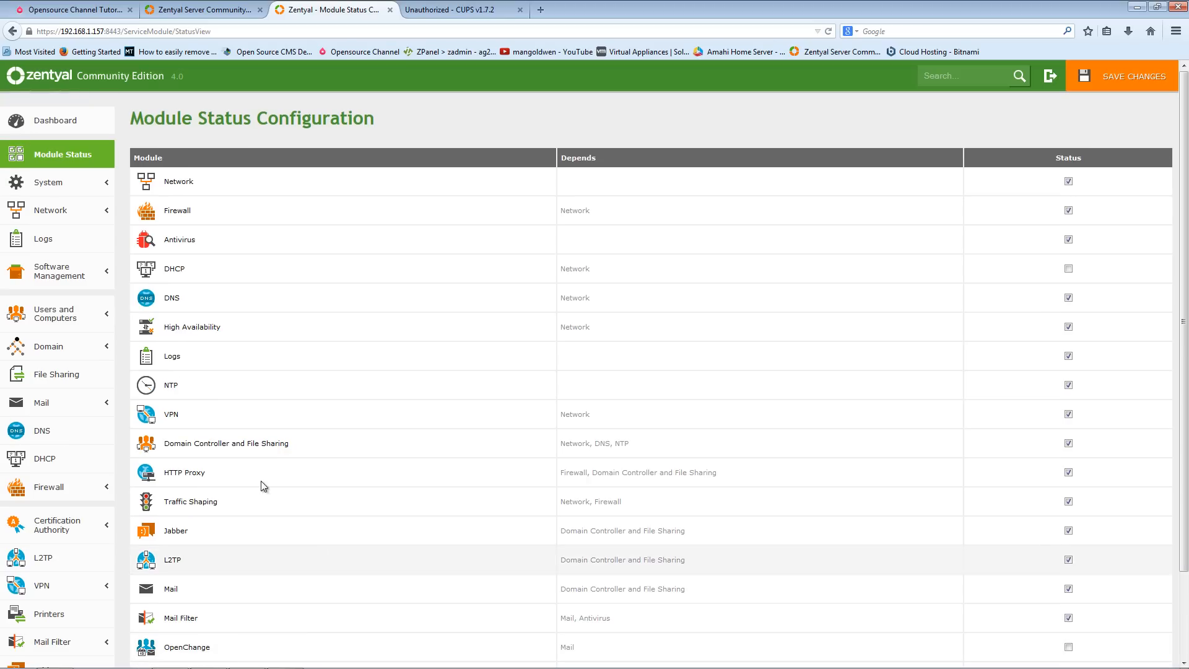
{"action": "left_click", "coordinate": [73, 196]}
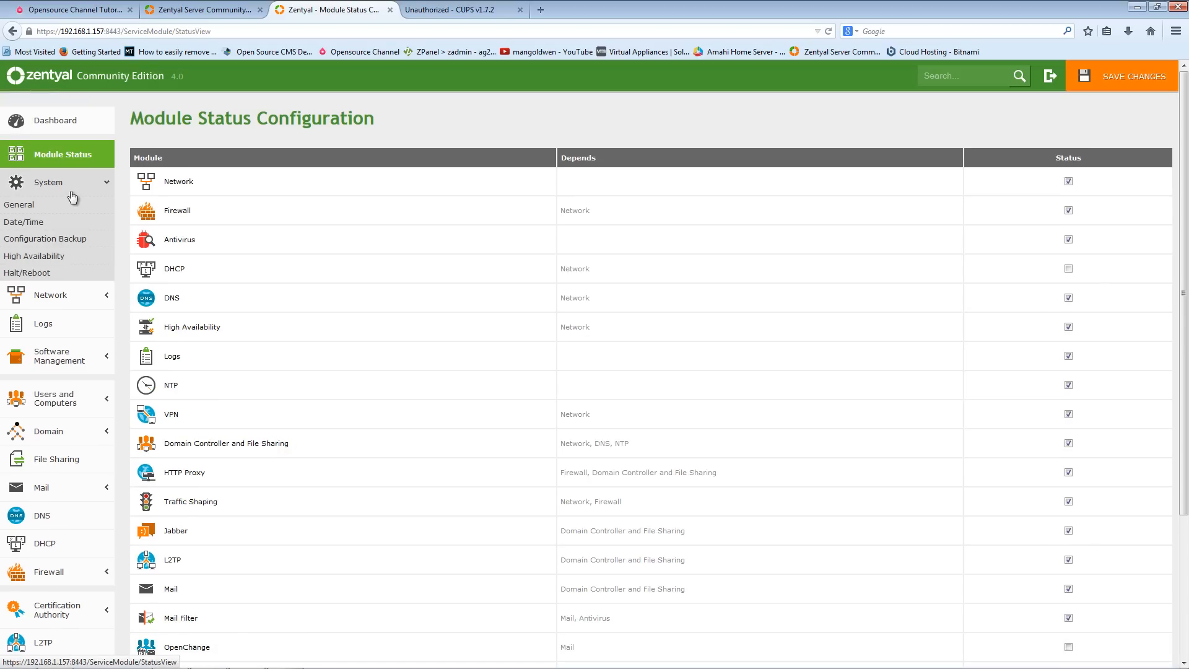
{"action": "left_click", "coordinate": [91, 300]}
{"action": "left_click", "coordinate": [77, 375]}
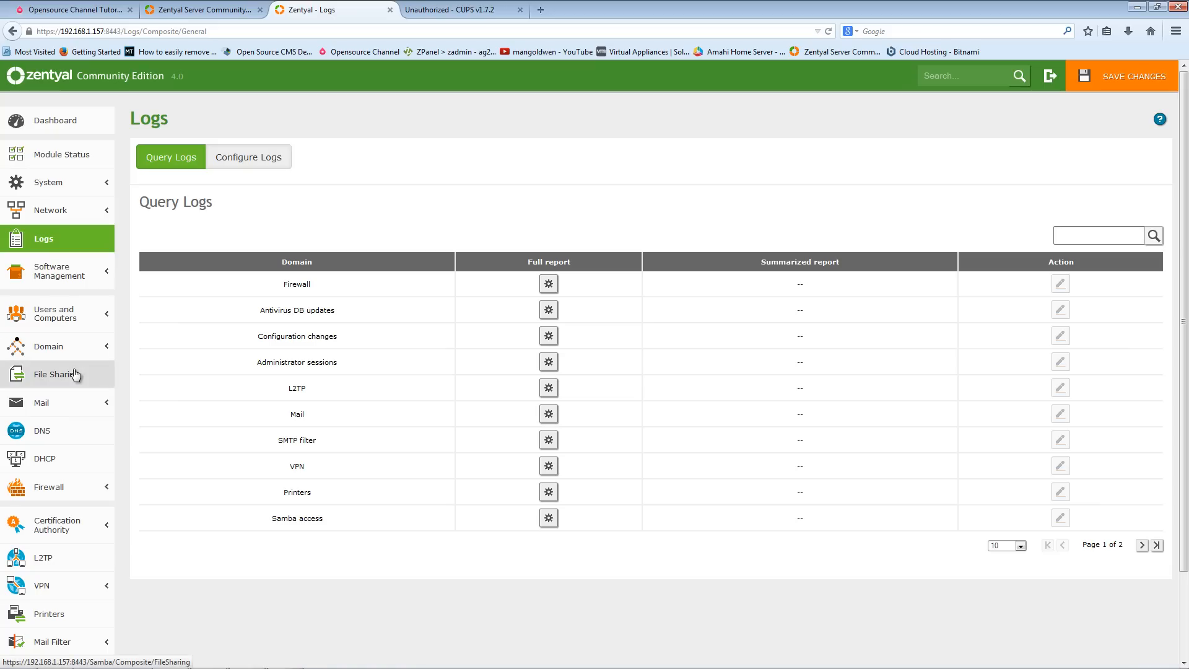
- Expand Software Management and Users and Computers, open the DNS settings page, and expand Mail Filter
{"action": "left_click", "coordinate": [85, 277]}
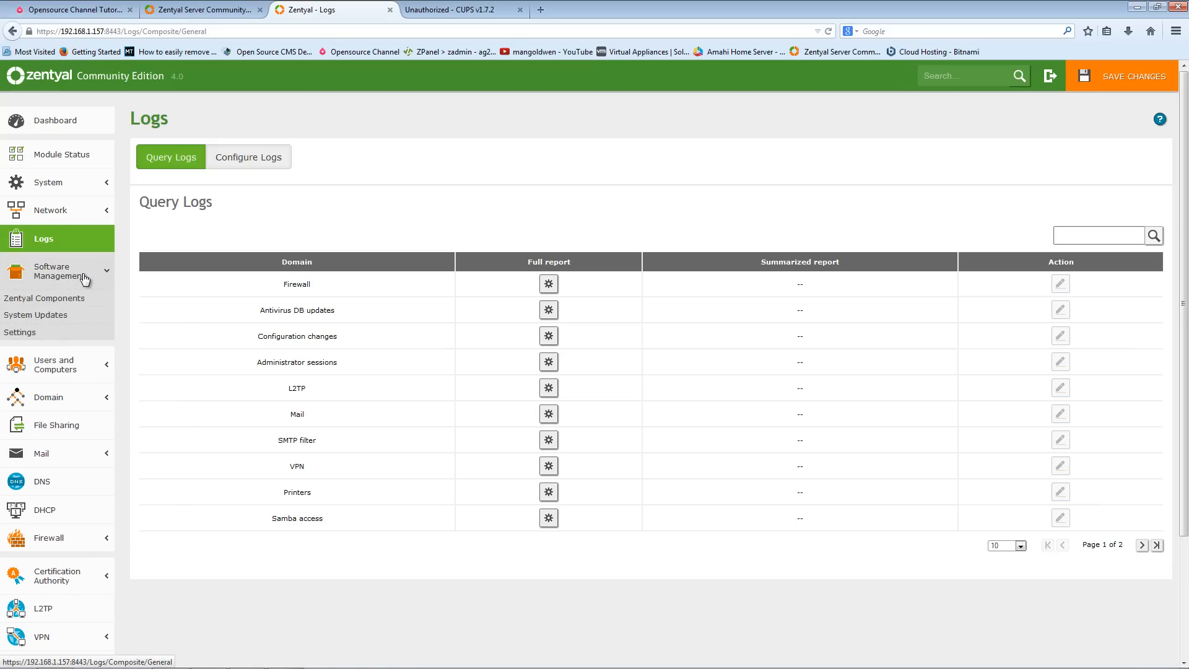
{"action": "left_click", "coordinate": [79, 366]}
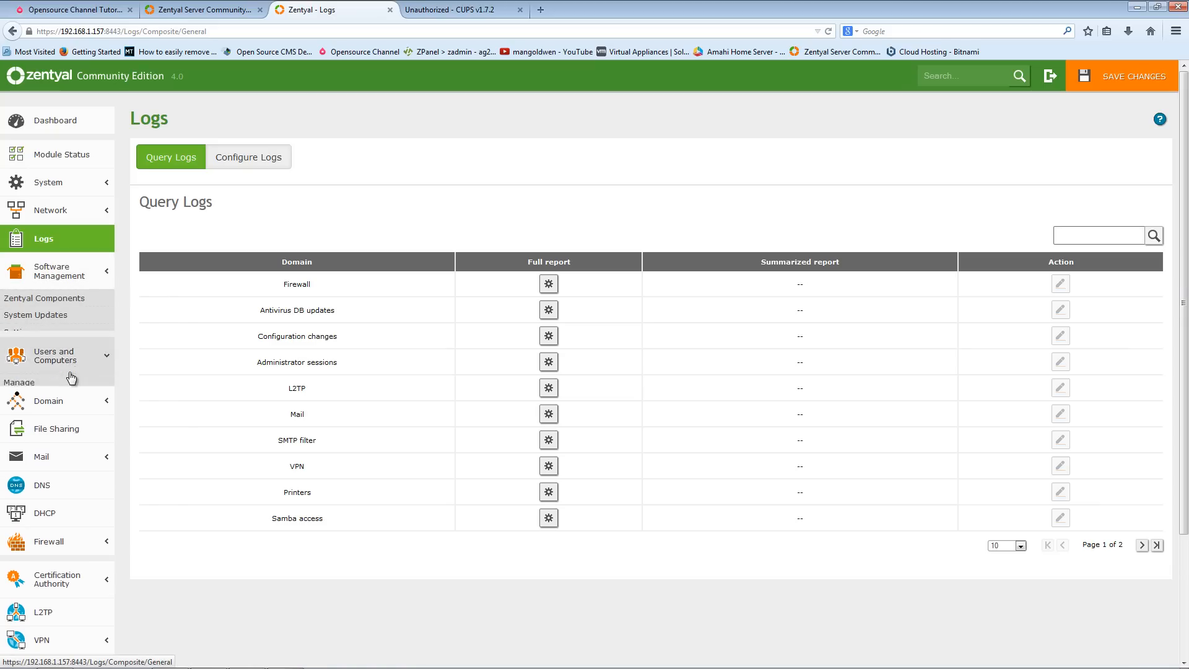
{"action": "scroll", "coordinate": [81, 511], "scroll_direction": "down", "scroll_amount": 5}
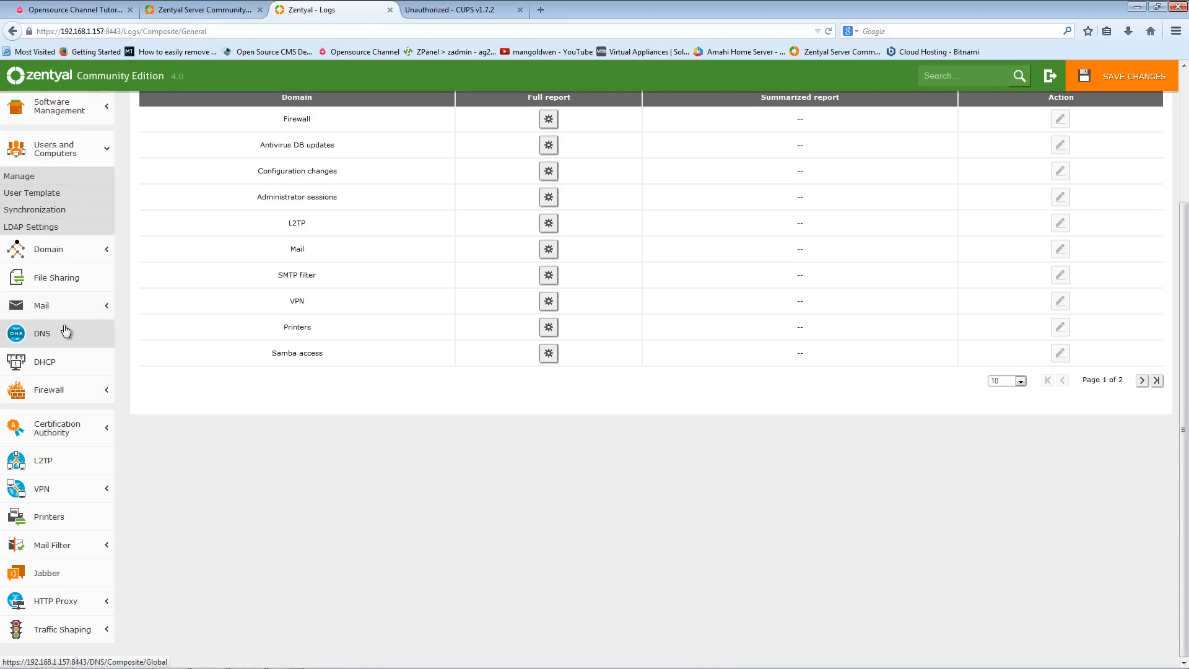
{"action": "left_click", "coordinate": [64, 335]}
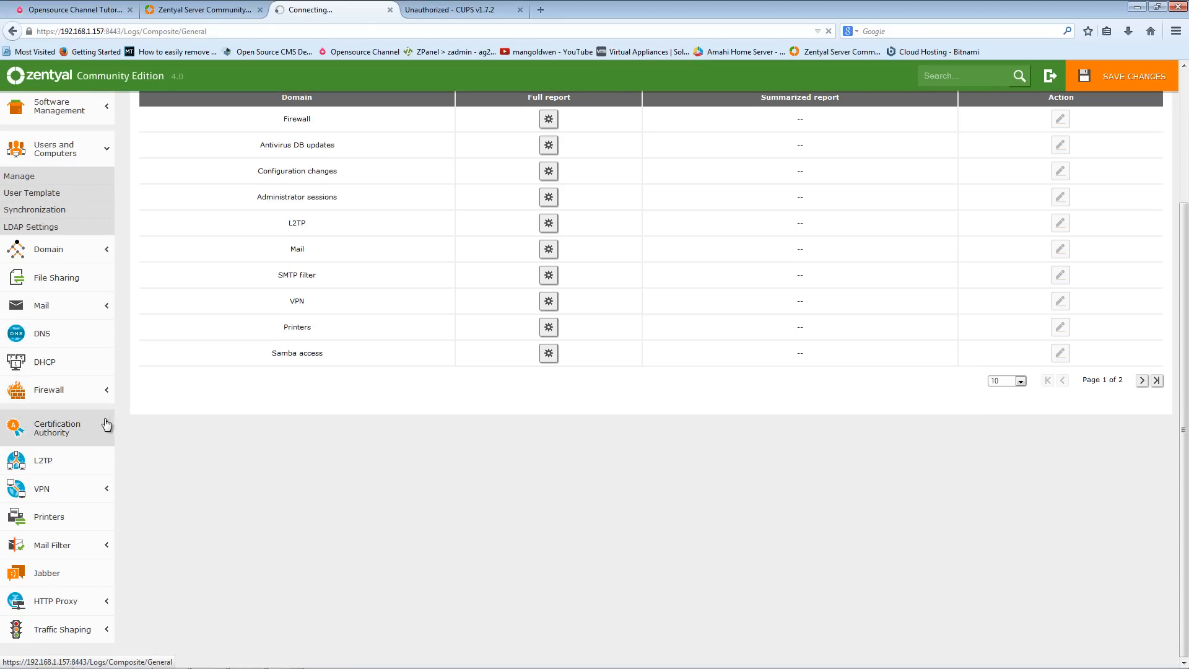
{"action": "scroll", "coordinate": [155, 533], "scroll_direction": "down", "scroll_amount": 3}
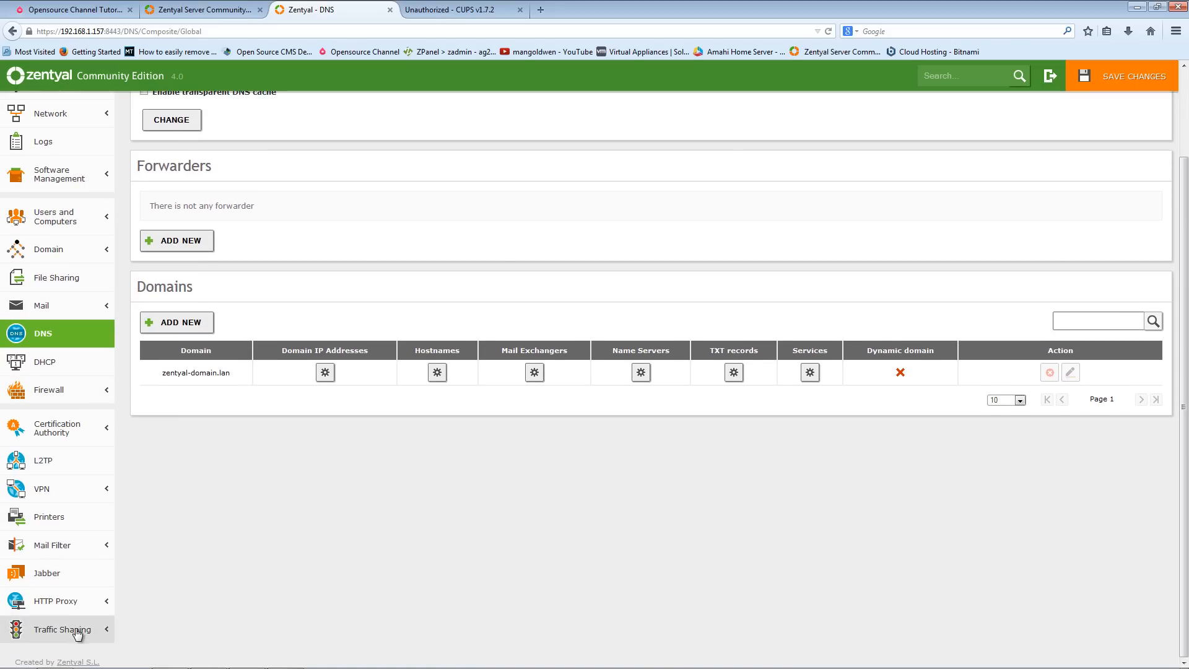
{"action": "left_click", "coordinate": [53, 545]}
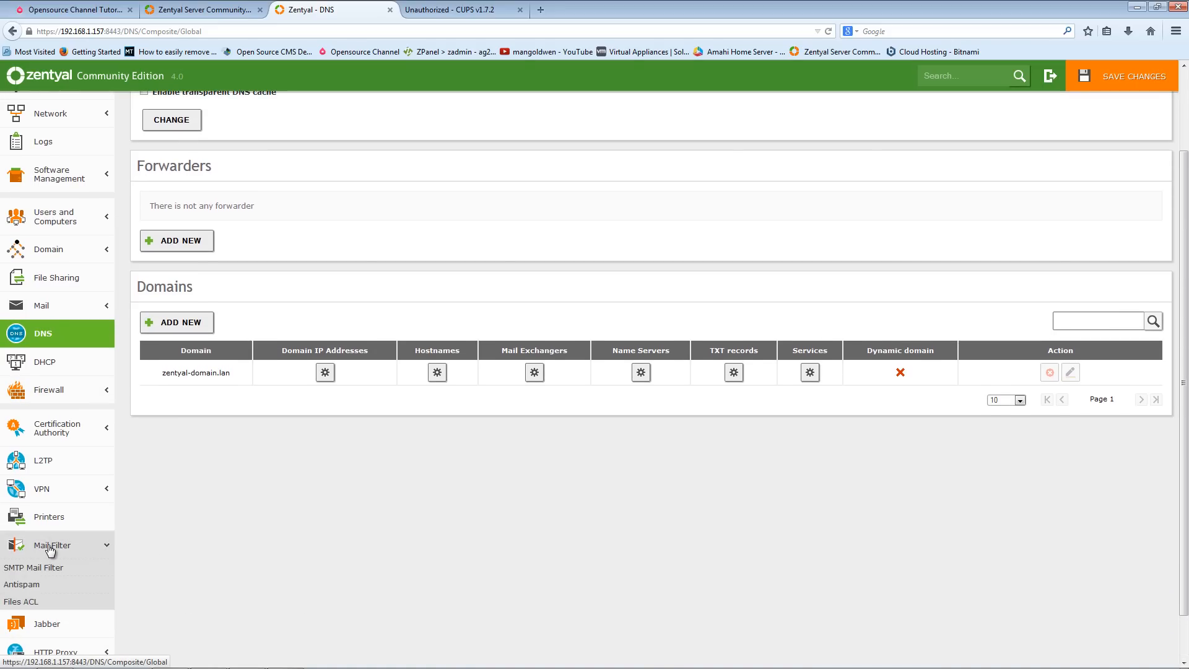
- Open the Printer Sharing page and follow the CUPS Web Interface link, cancelling the login prompt that appears
{"action": "left_click", "coordinate": [54, 521]}
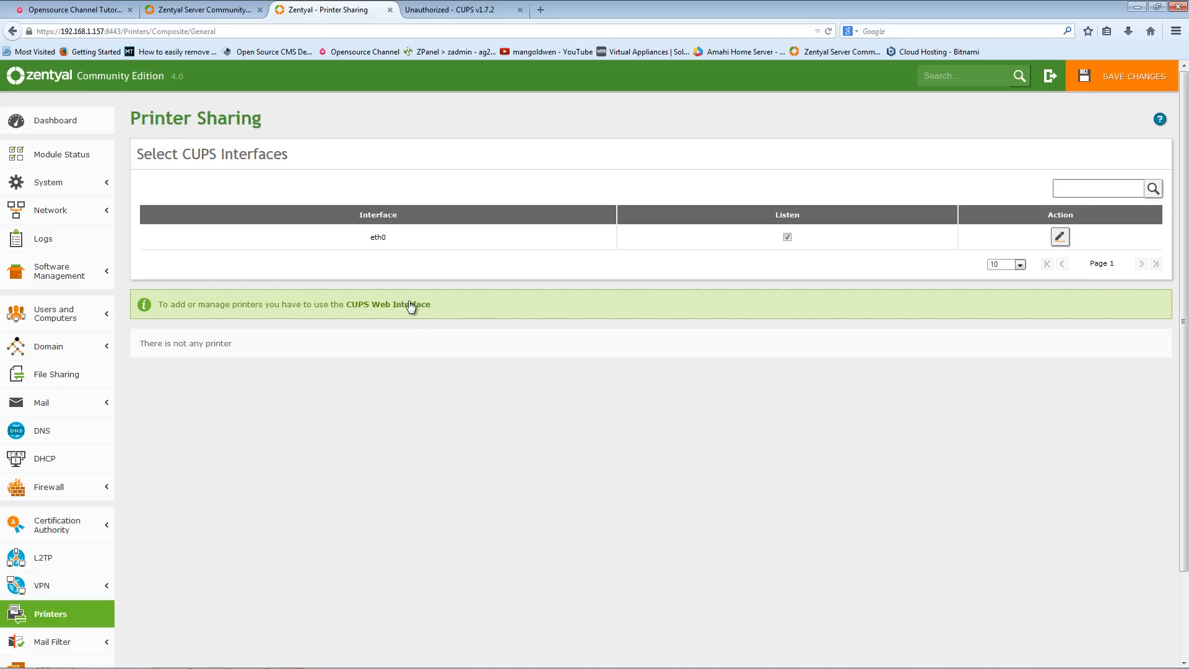
{"action": "left_click", "coordinate": [408, 305]}
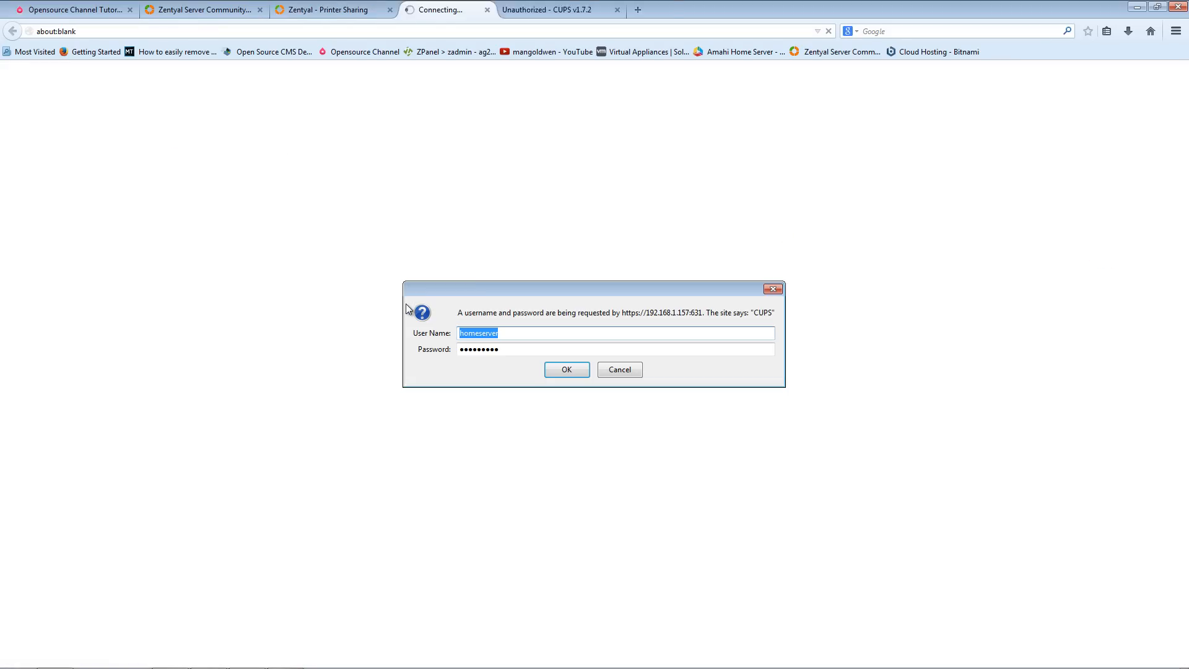
{"action": "left_click", "coordinate": [575, 376]}
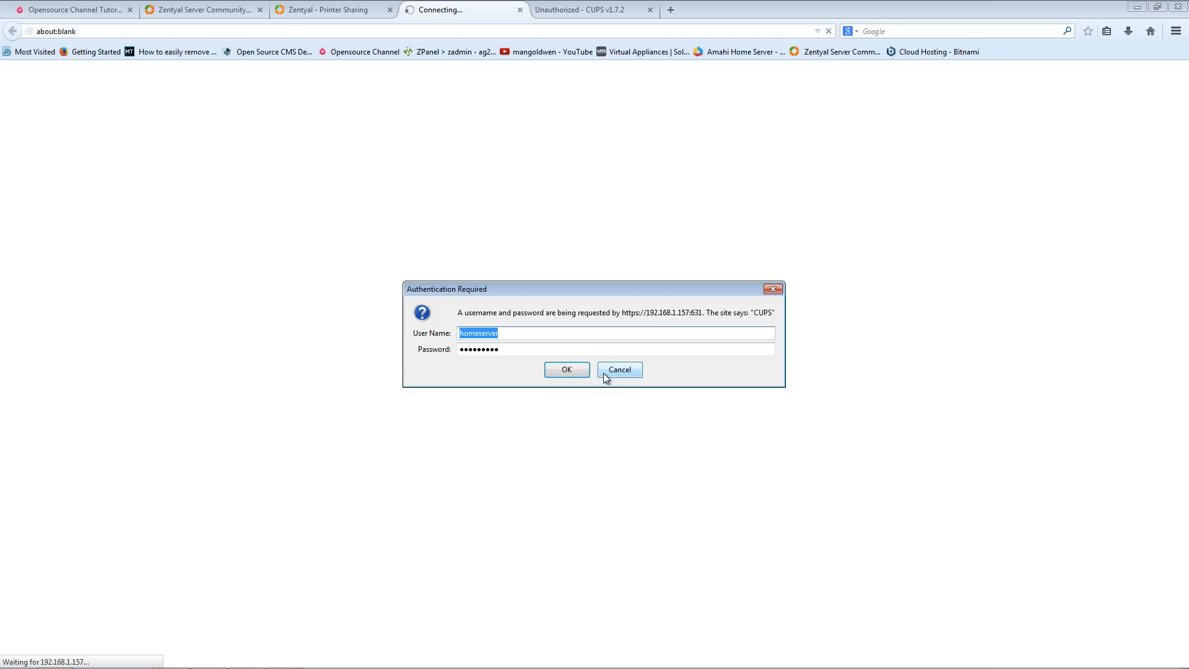
{"action": "left_click", "coordinate": [620, 370]}
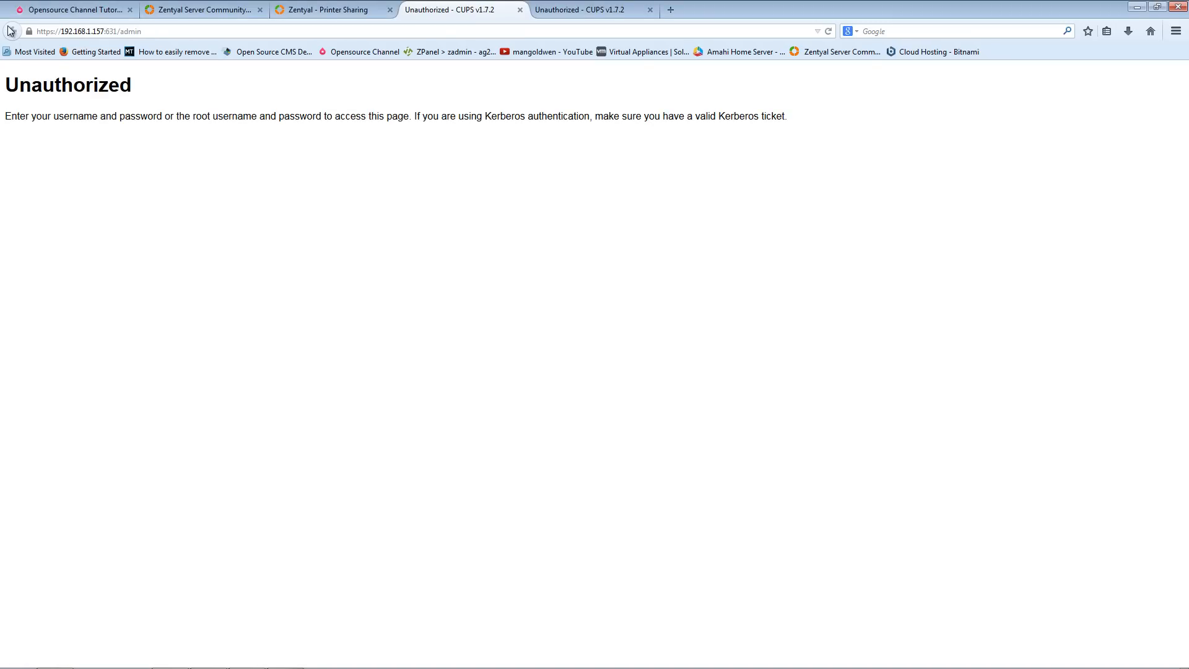
{"action": "left_click", "coordinate": [612, 12]}
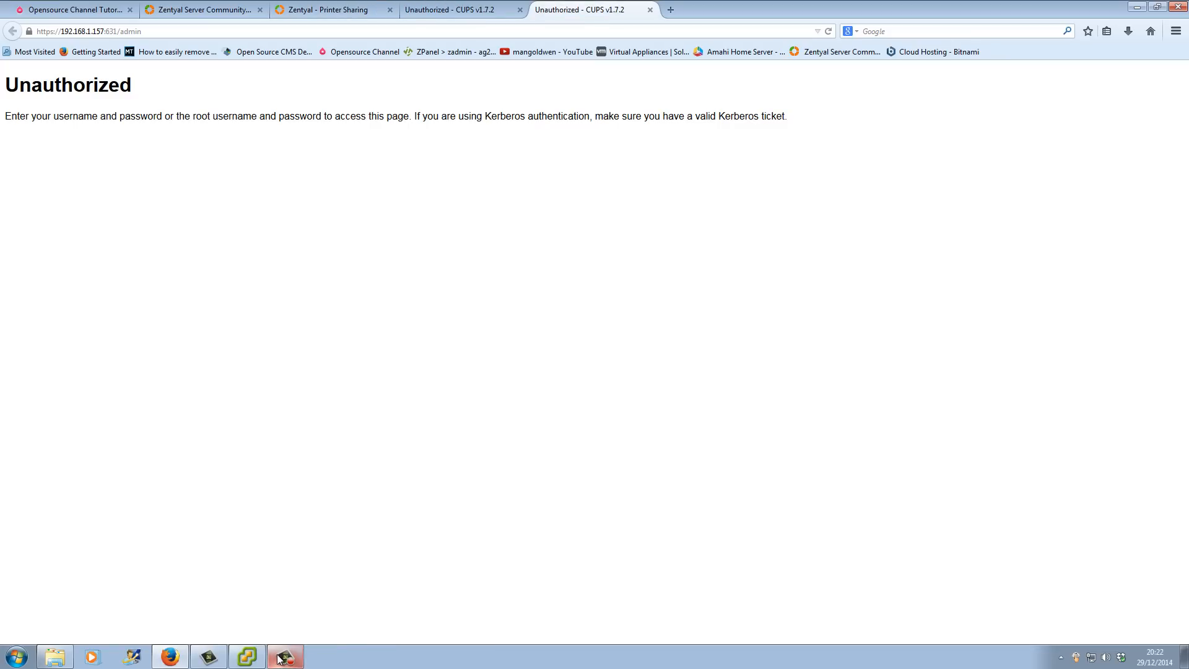
{"action": "left_click", "coordinate": [285, 657]}
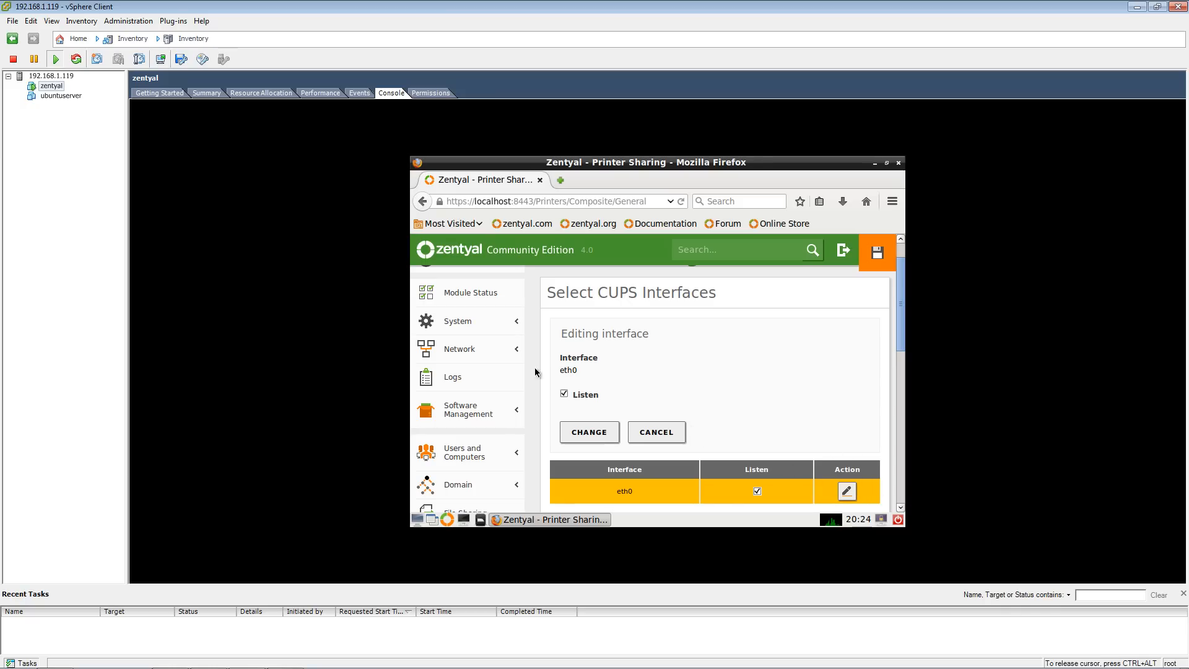
{"action": "mouse_move", "coordinate": [353, 666]}
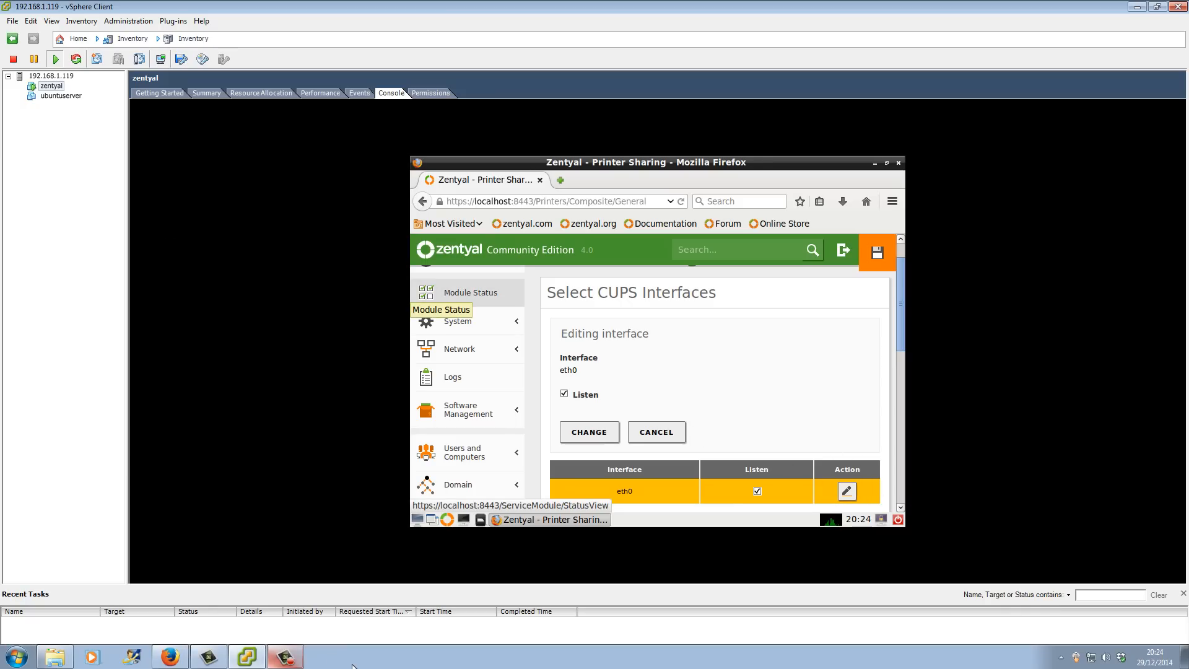
{"action": "left_click", "coordinate": [247, 658]}
{"action": "left_click", "coordinate": [171, 658]}
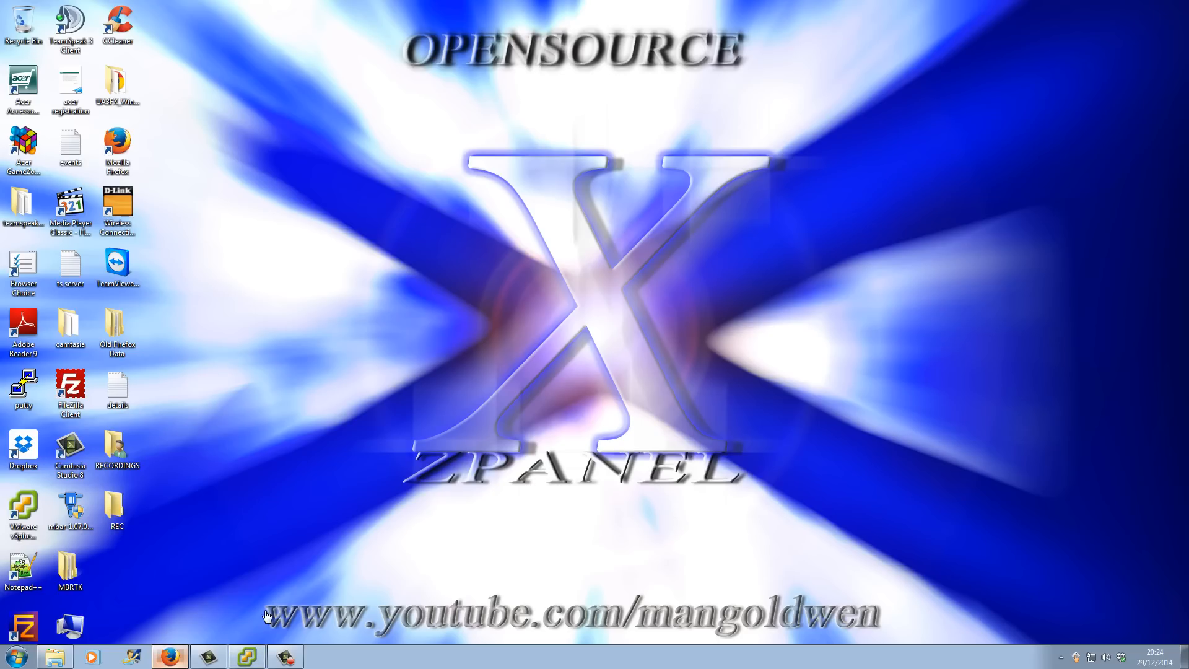
- Read the Zentyal forum thread on sharing printers with CUPS, highlighting the note about saving CUPS settings, and return to the VM console
{"action": "left_click", "coordinate": [735, 10]}
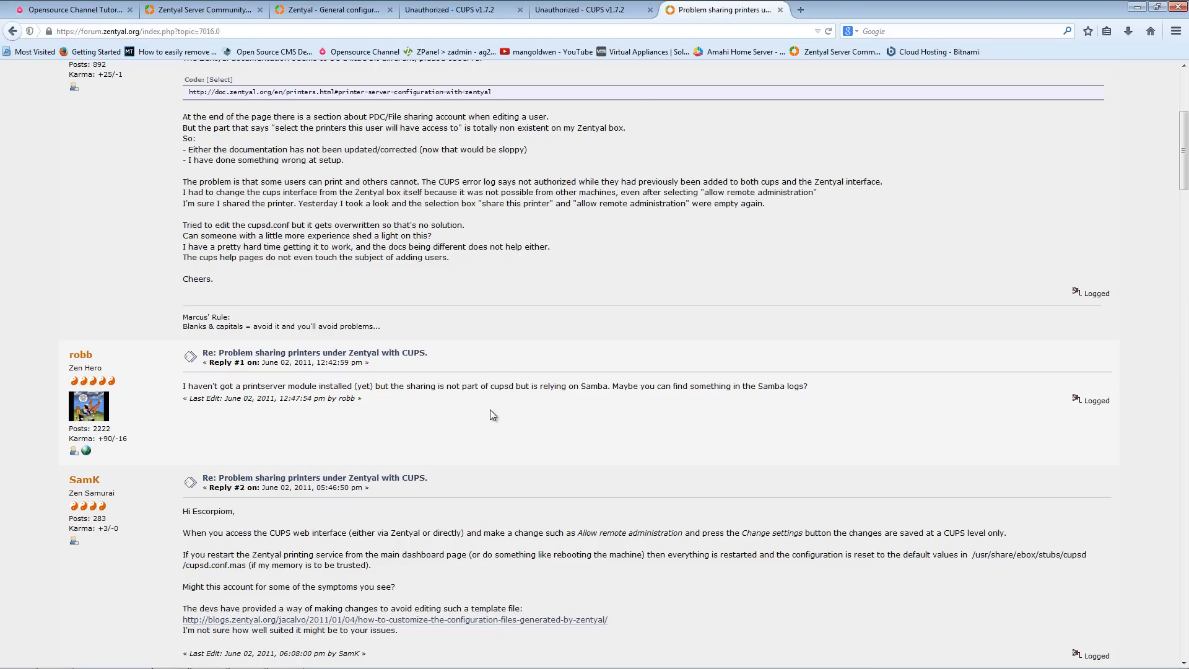
{"action": "left_click_drag", "start_coordinate": [549, 533], "coordinate": [723, 534]}
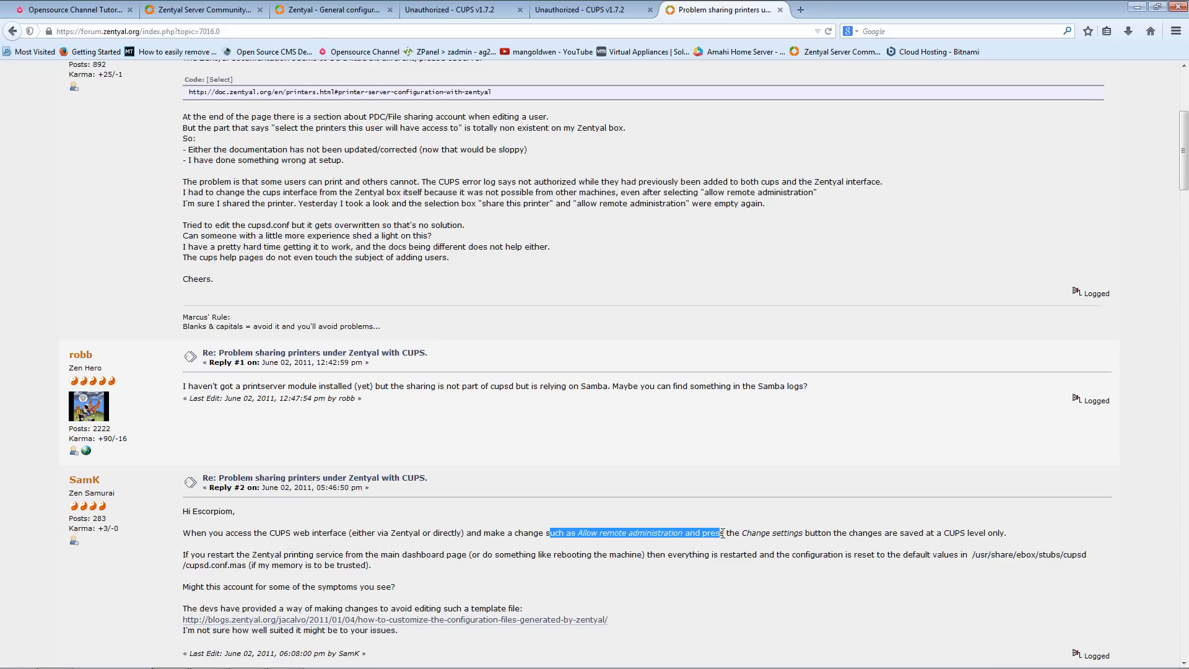
{"action": "left_click", "coordinate": [610, 11]}
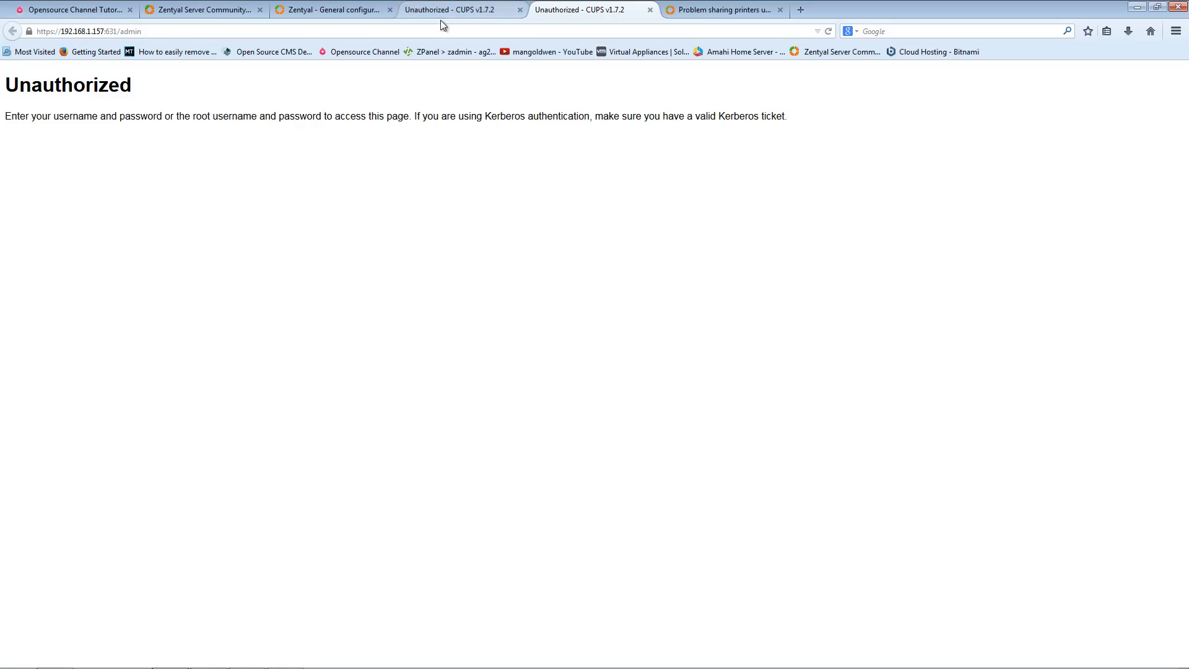
{"action": "left_click", "coordinate": [1138, 9]}
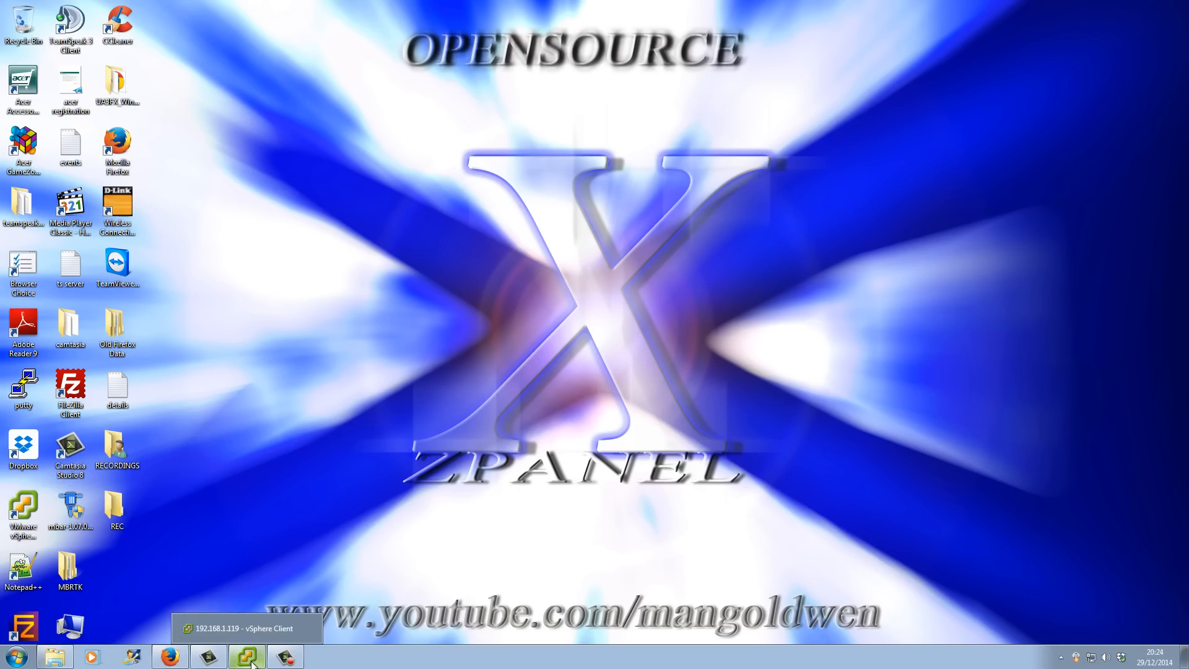
{"action": "left_click", "coordinate": [238, 658]}
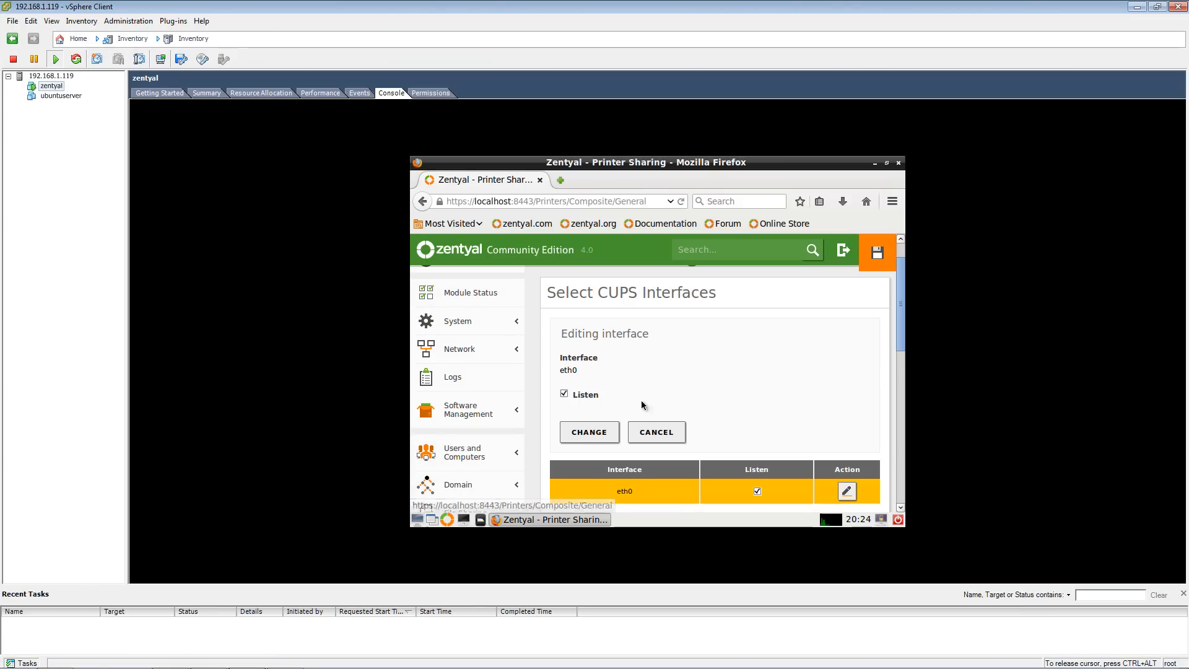
- Reopen Printer Sharing inside the VM console and open the eth0 CUPS interface entry for editing
{"action": "scroll", "coordinate": [730, 382], "scroll_direction": "down", "scroll_amount": 1}
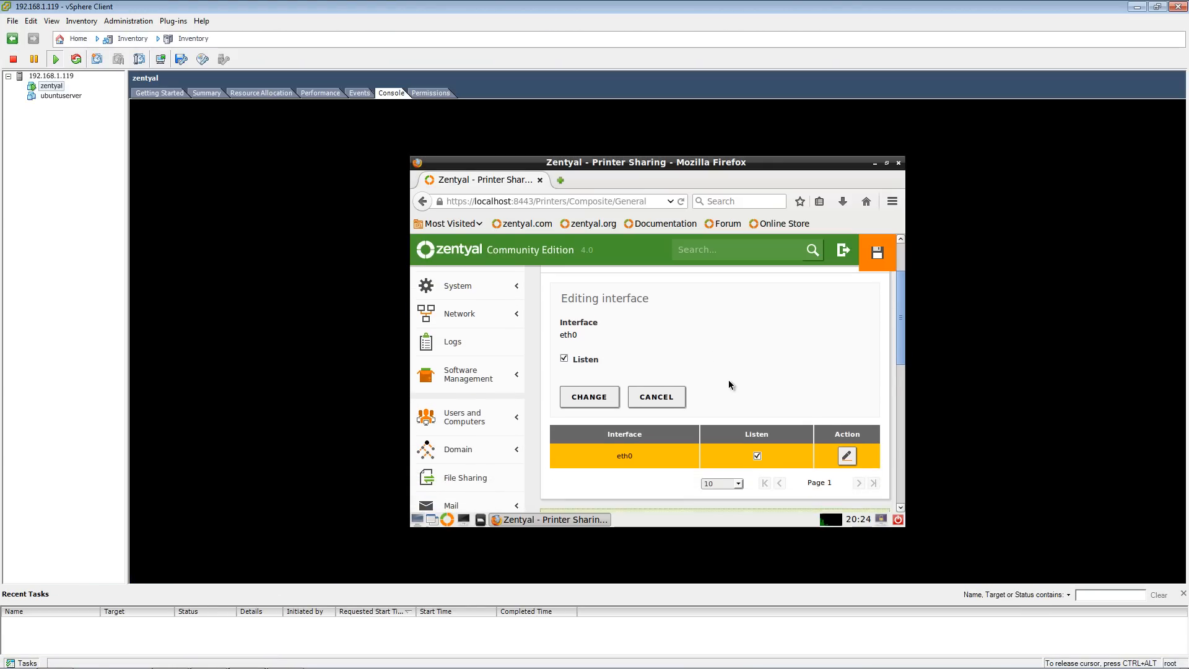
{"action": "scroll", "coordinate": [728, 380], "scroll_direction": "down", "scroll_amount": 3}
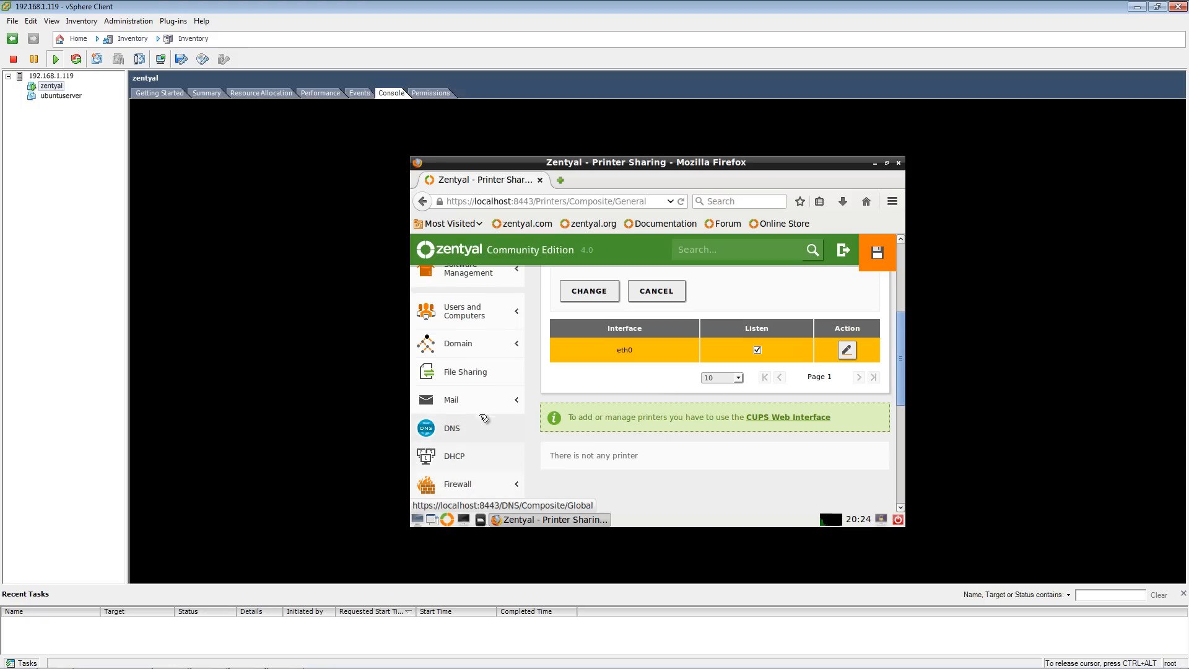
{"action": "scroll", "coordinate": [907, 372], "scroll_direction": "down", "scroll_amount": 5}
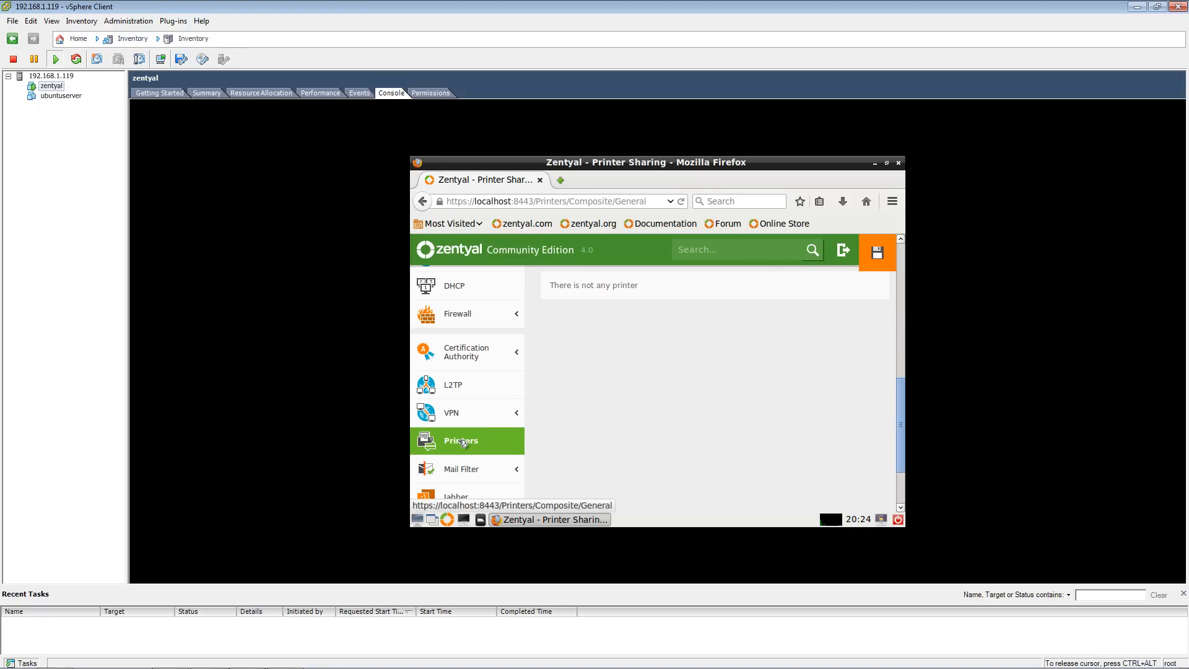
{"action": "left_click", "coordinate": [463, 442]}
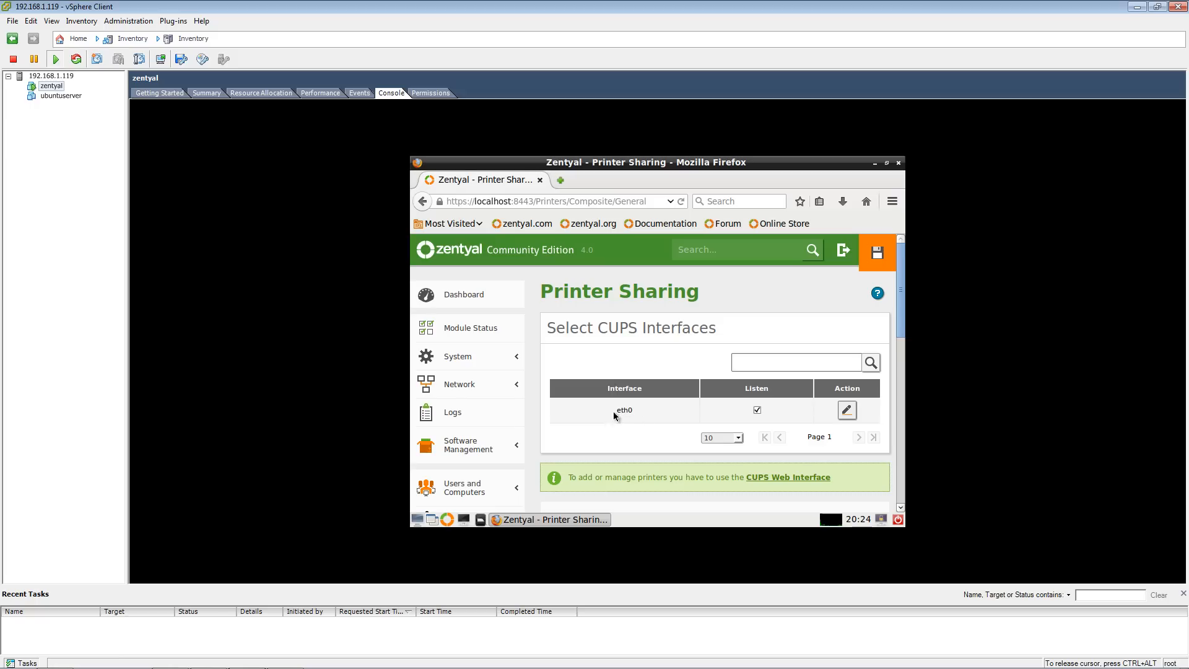
{"action": "left_click", "coordinate": [847, 411]}
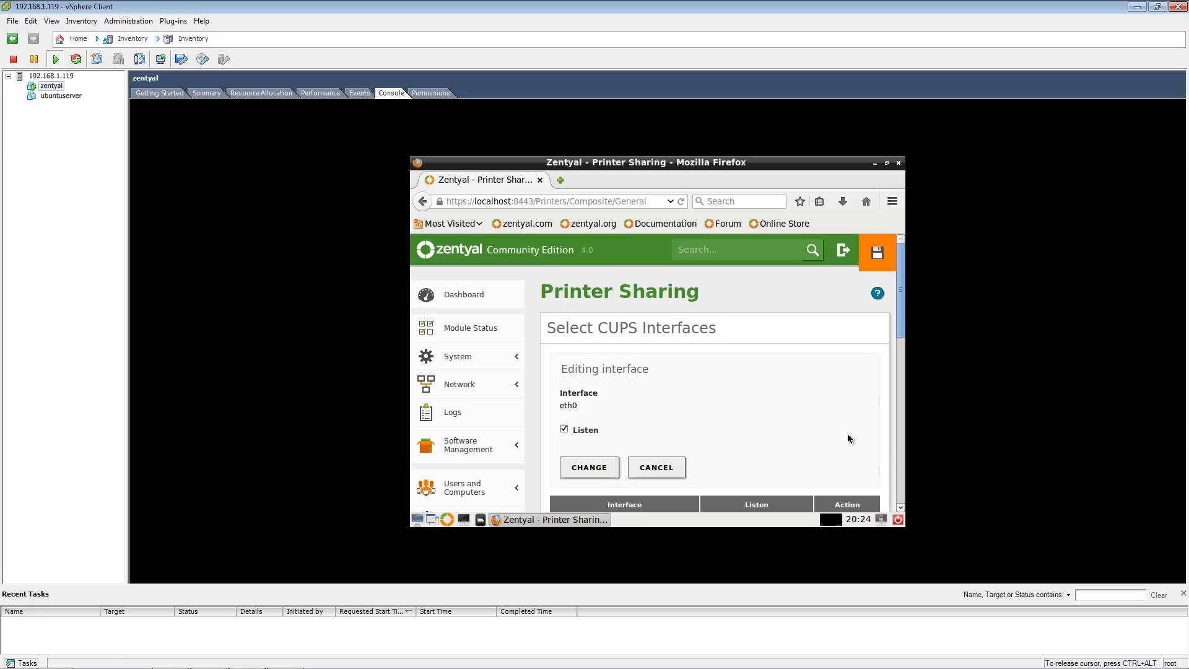
{"action": "scroll", "coordinate": [830, 409], "scroll_direction": "down", "scroll_amount": 3}
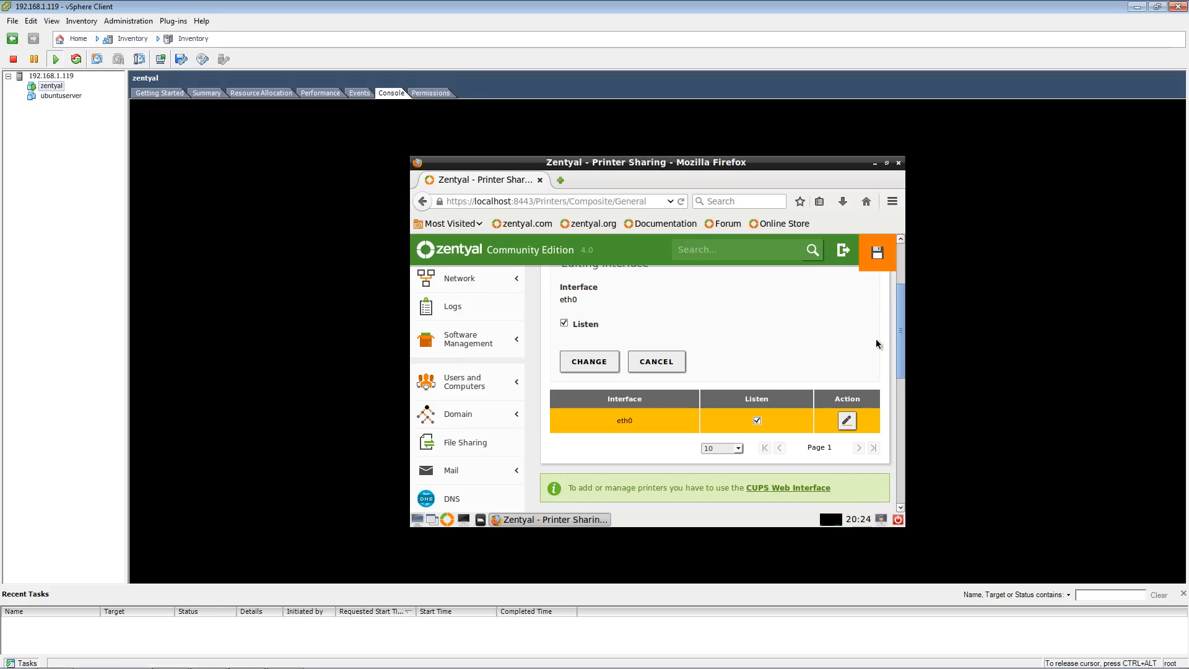
{"action": "left_click_drag", "start_coordinate": [900, 363], "coordinate": [896, 392]}
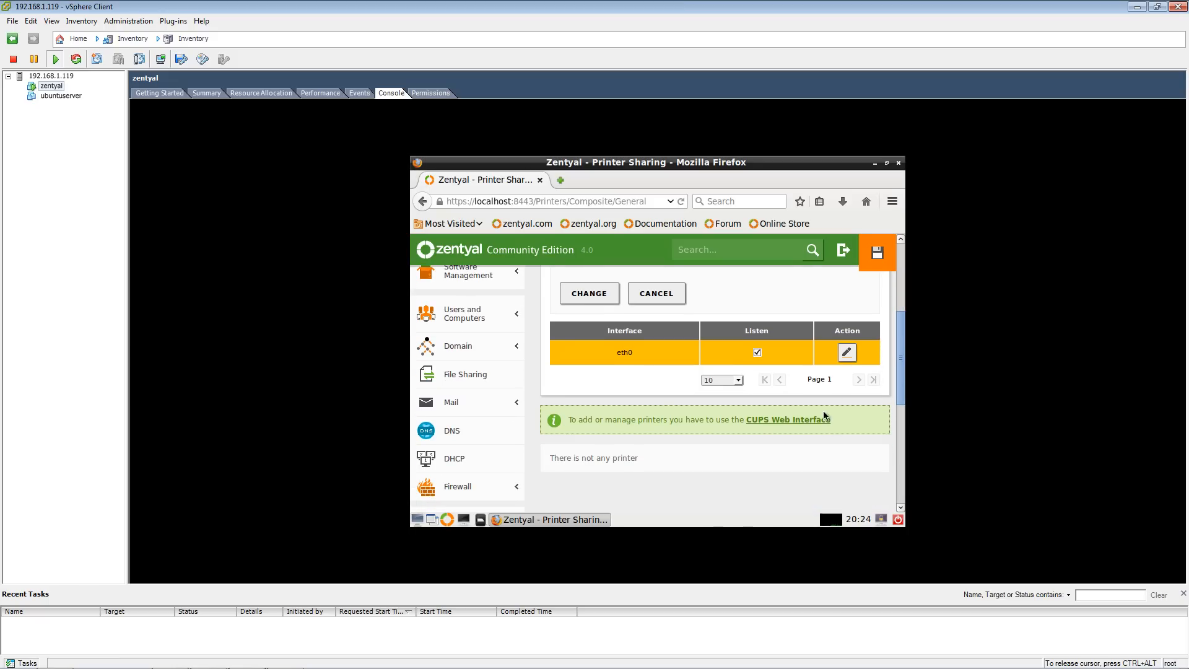
{"action": "left_click", "coordinate": [784, 421]}
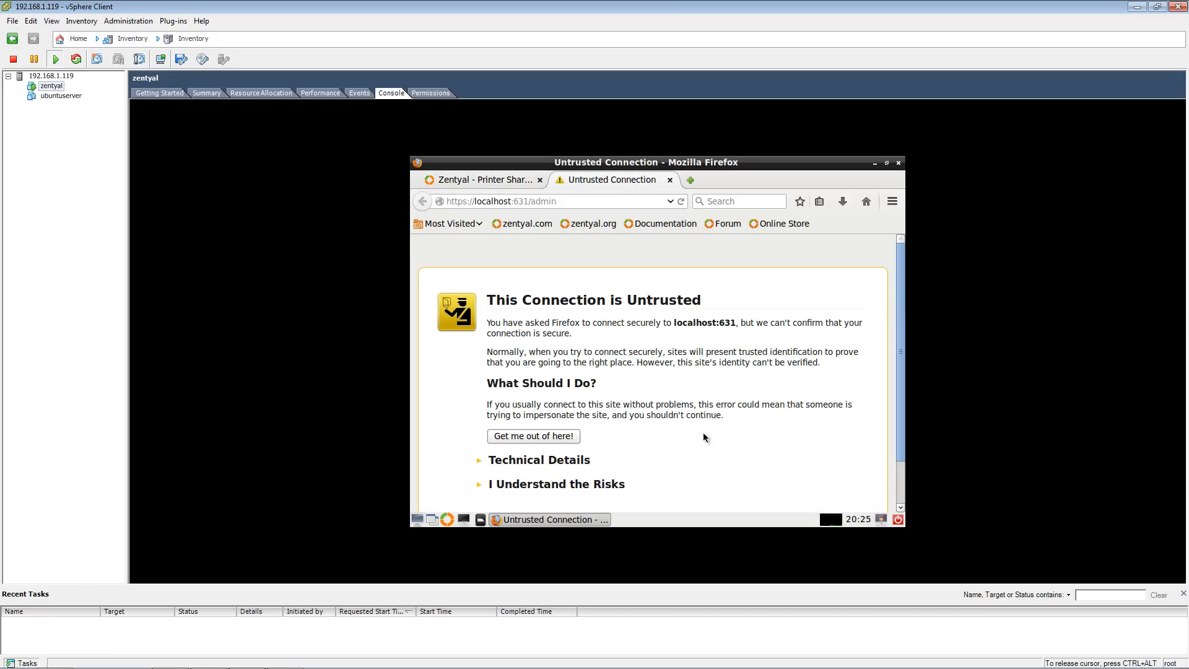
{"action": "scroll", "coordinate": [906, 351], "scroll_direction": "down", "scroll_amount": 2}
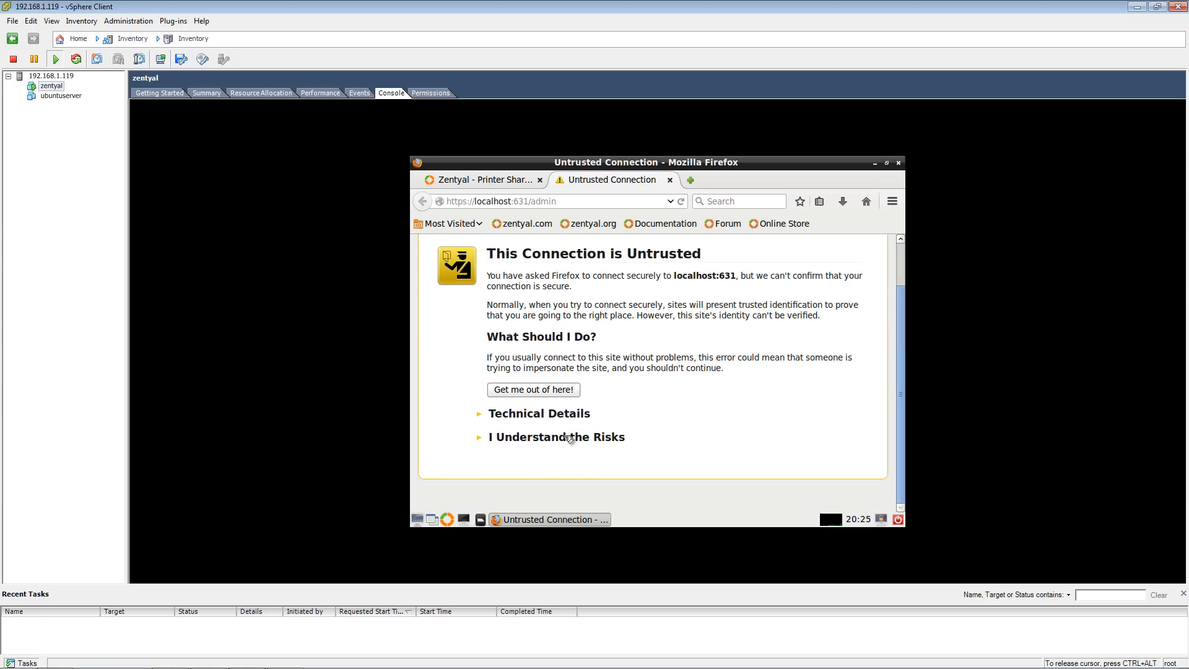
{"action": "left_click", "coordinate": [567, 437]}
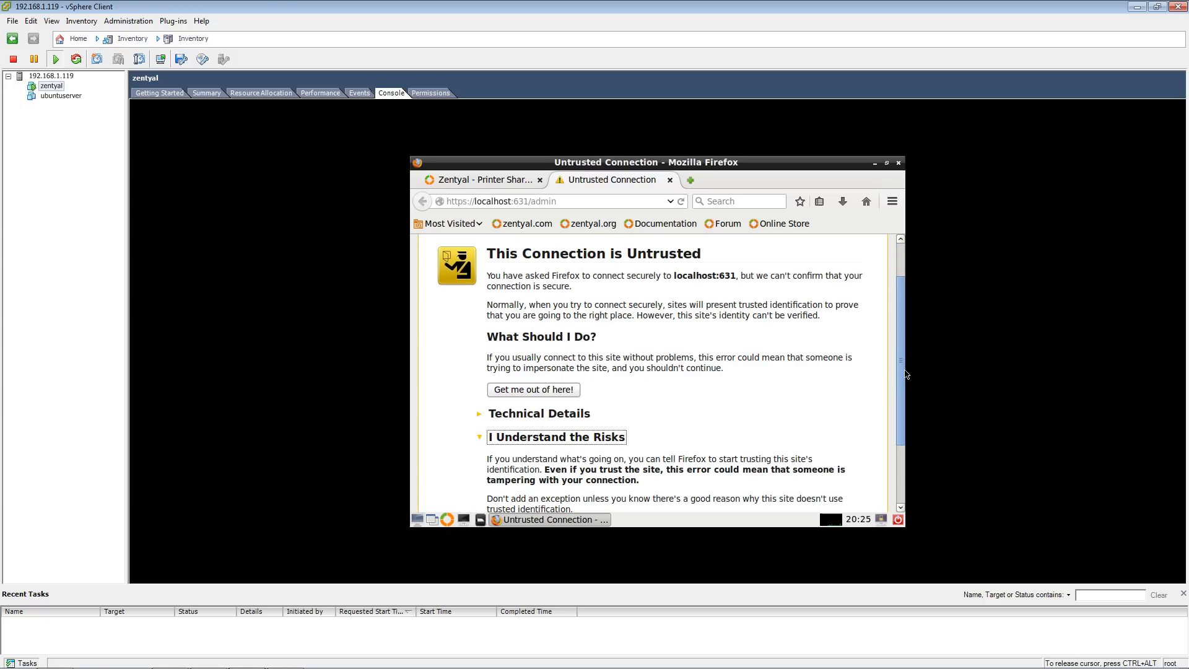
{"action": "scroll", "coordinate": [709, 501], "scroll_direction": "down", "scroll_amount": 3}
{"action": "left_click", "coordinate": [524, 448]}
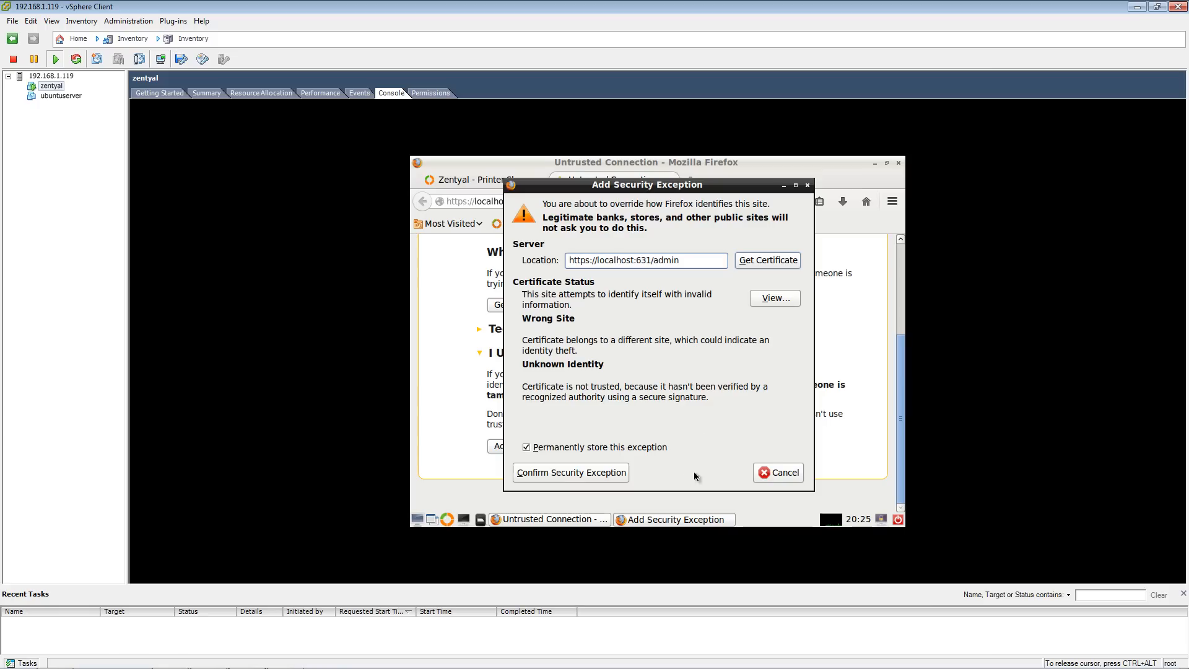
{"action": "left_click", "coordinate": [623, 479]}
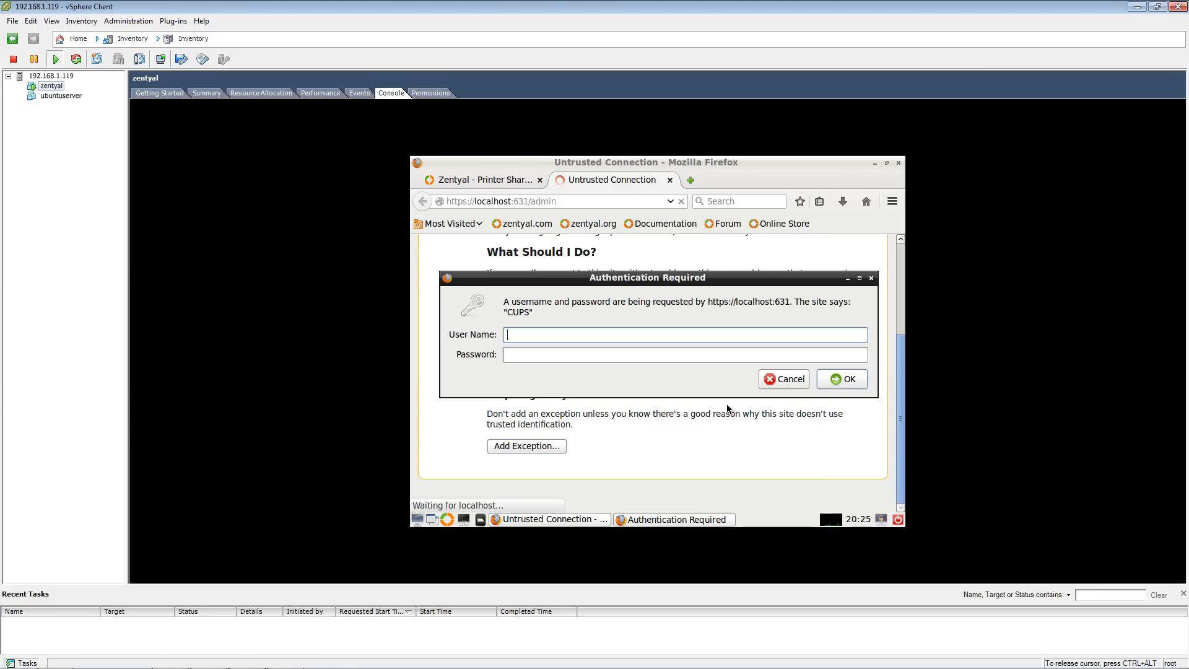
- Dismiss the CUPS authentication prompt and close the CUPS tab to return to Printer Sharing
{"action": "left_click", "coordinate": [845, 380]}
{"action": "left_click", "coordinate": [793, 381]}
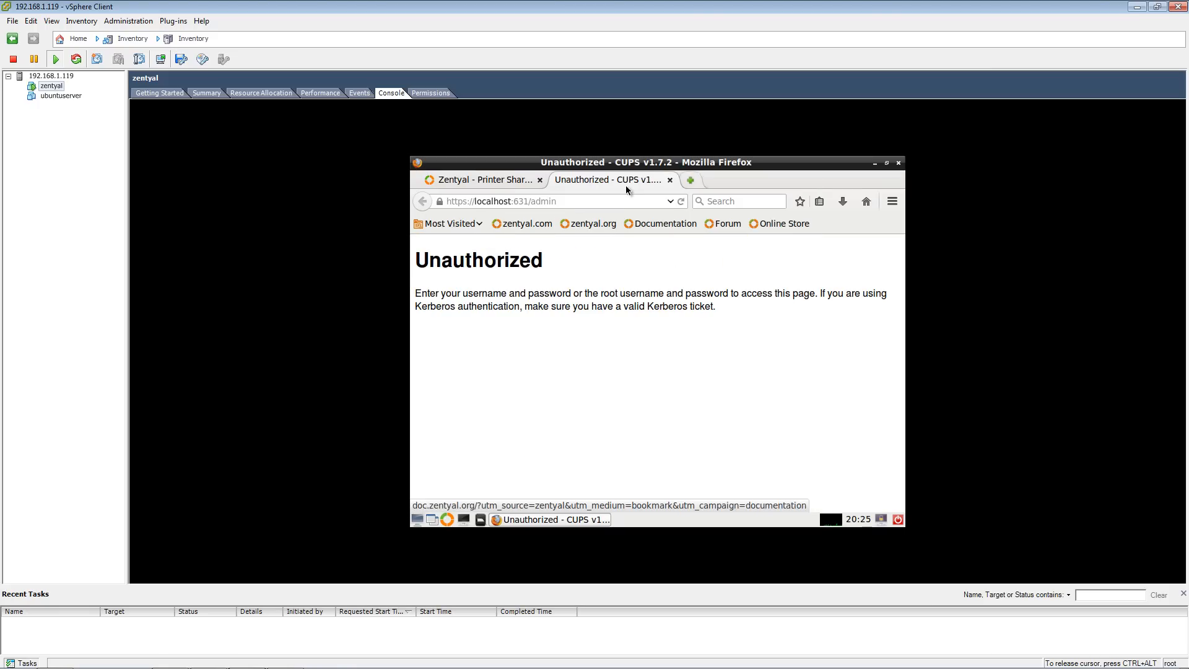
{"action": "left_click", "coordinate": [672, 180]}
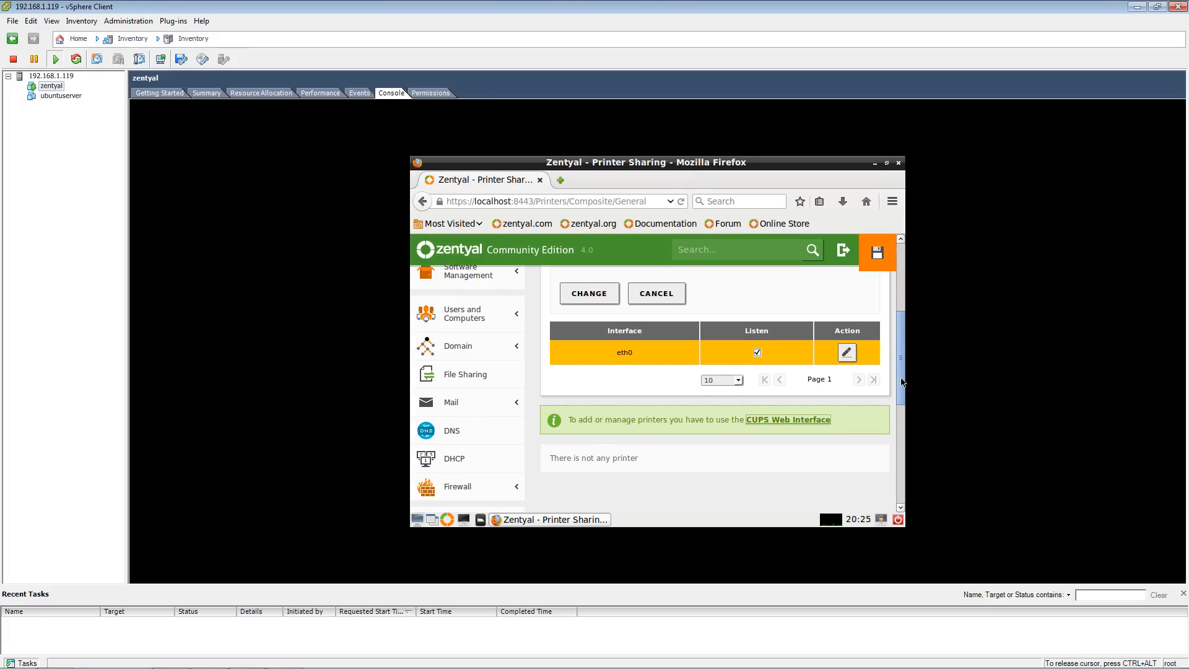
- Scroll through the Printer Sharing page and the module menu in the VM console
{"action": "scroll", "coordinate": [897, 425], "scroll_direction": "down", "scroll_amount": 2}
{"action": "scroll", "coordinate": [898, 403], "scroll_direction": "up", "scroll_amount": 2}
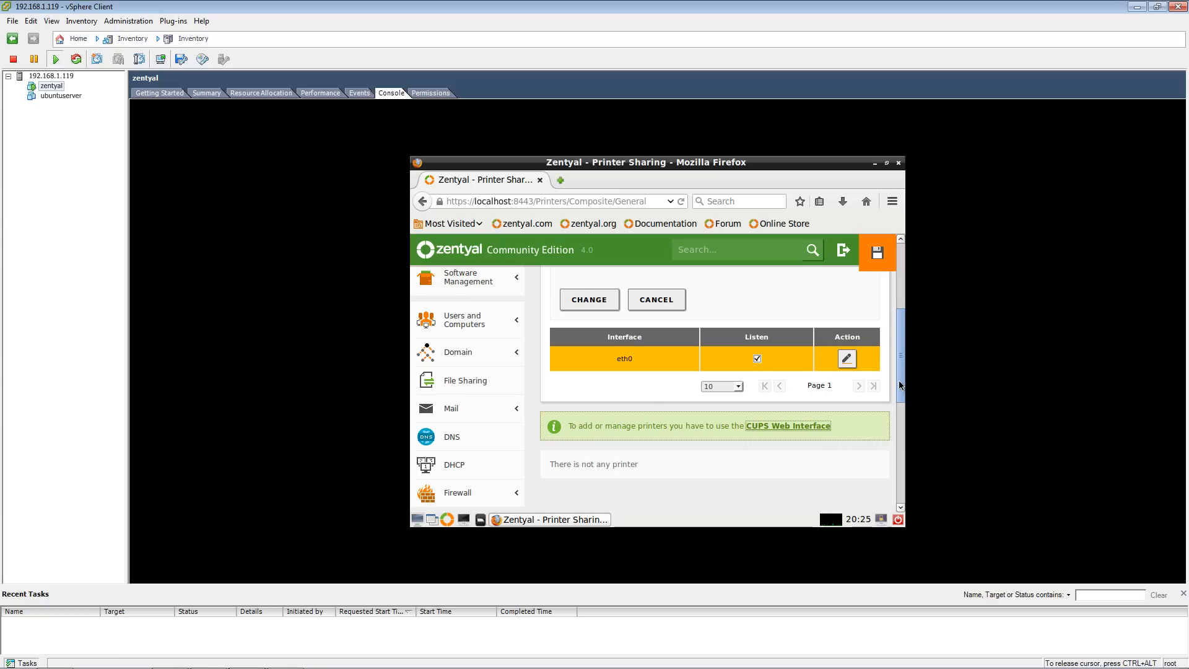
{"action": "scroll", "coordinate": [901, 377], "scroll_direction": "up", "scroll_amount": 4}
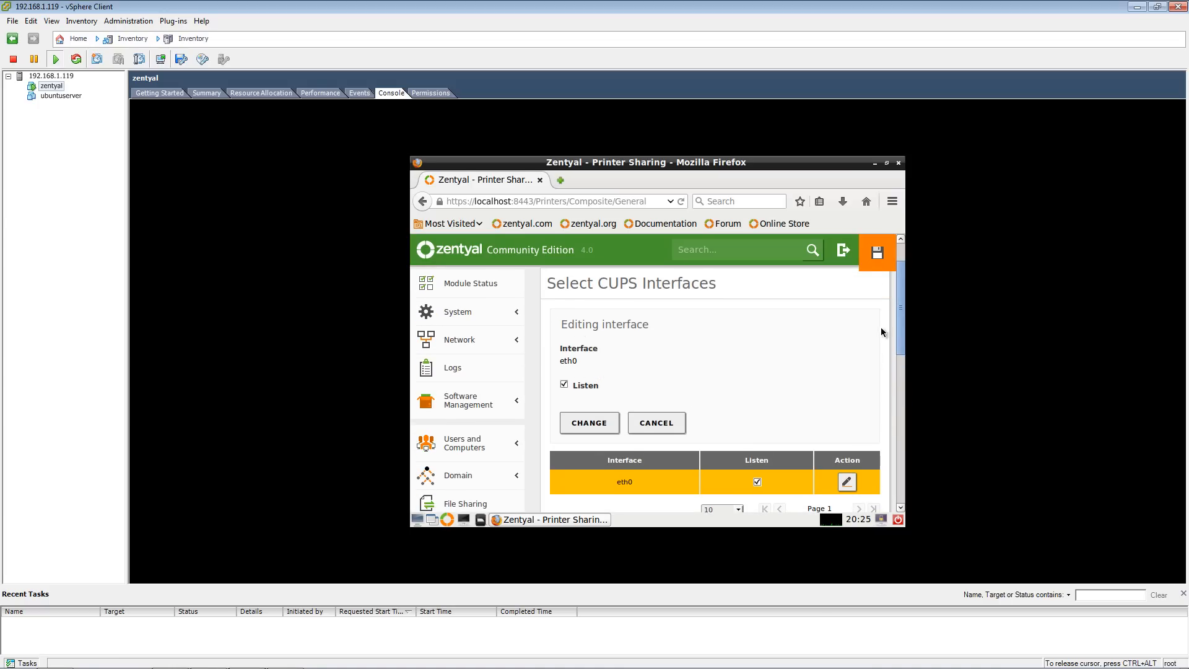
{"action": "scroll", "coordinate": [904, 322], "scroll_direction": "down", "scroll_amount": 3}
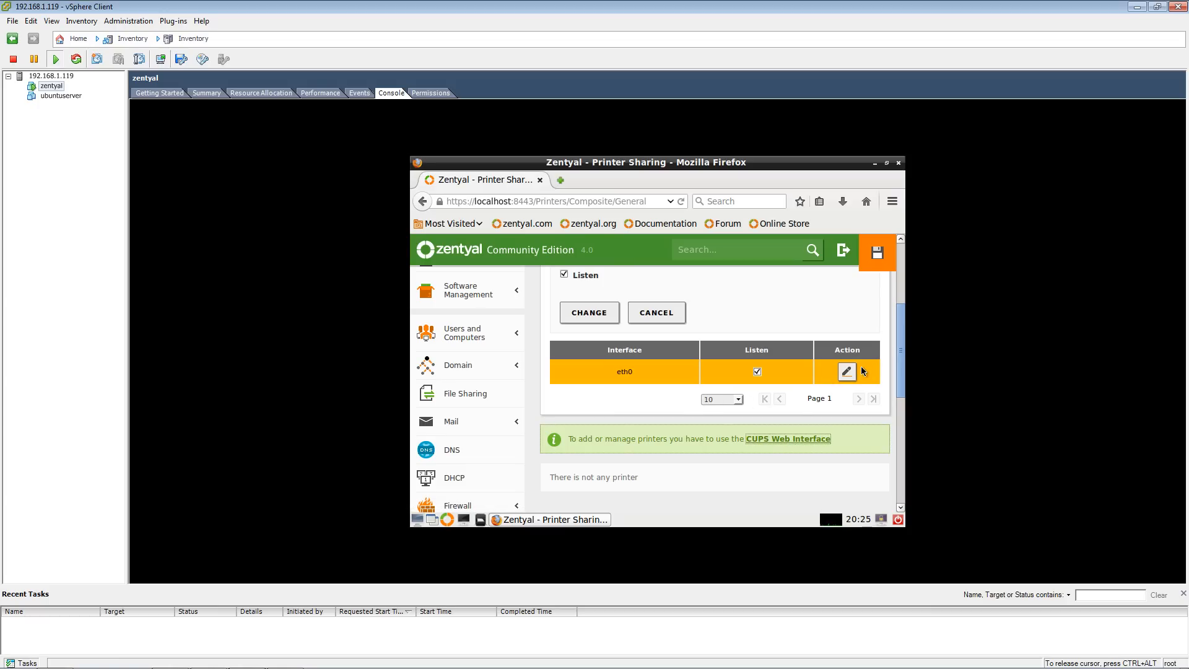
{"action": "left_click_drag", "start_coordinate": [898, 352], "coordinate": [898, 505]}
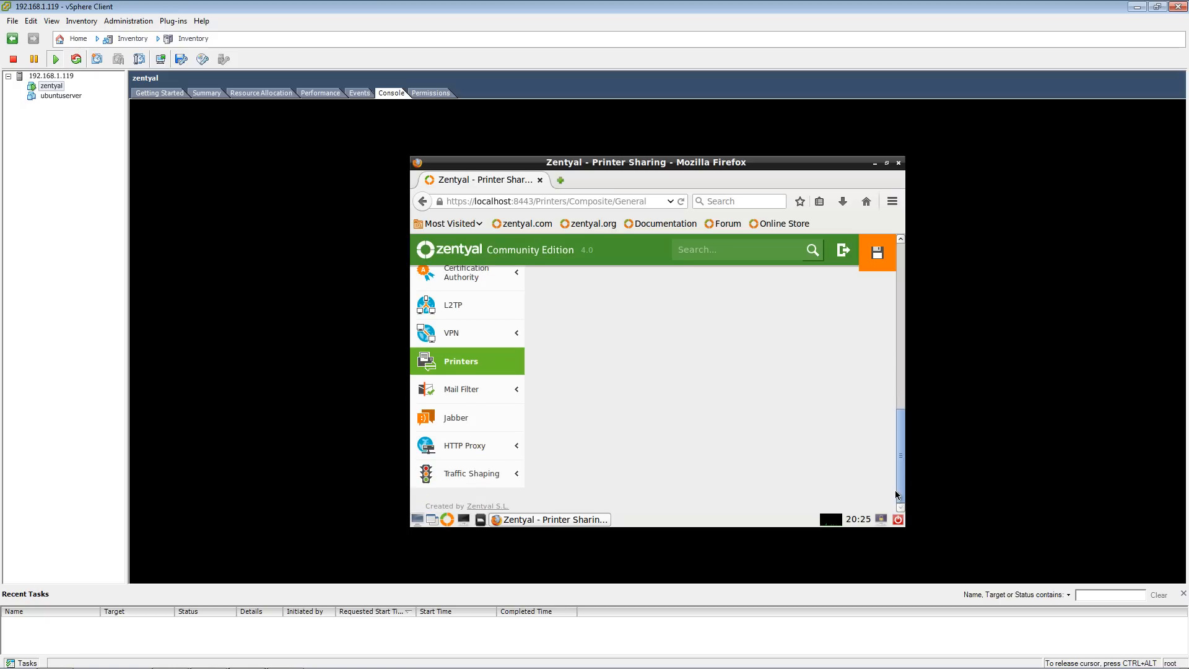
{"action": "left_click_drag", "start_coordinate": [895, 476], "coordinate": [894, 242]}
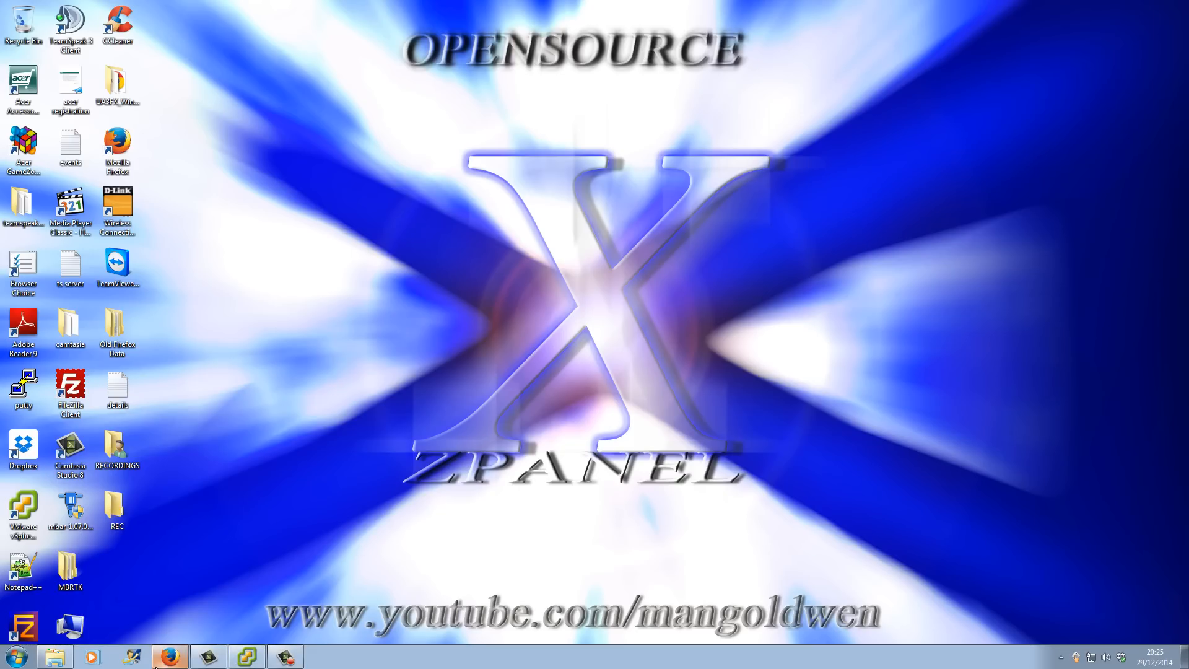
- Switch to the host browser and open the Opensource Channel website tab
{"action": "left_click", "coordinate": [172, 659]}
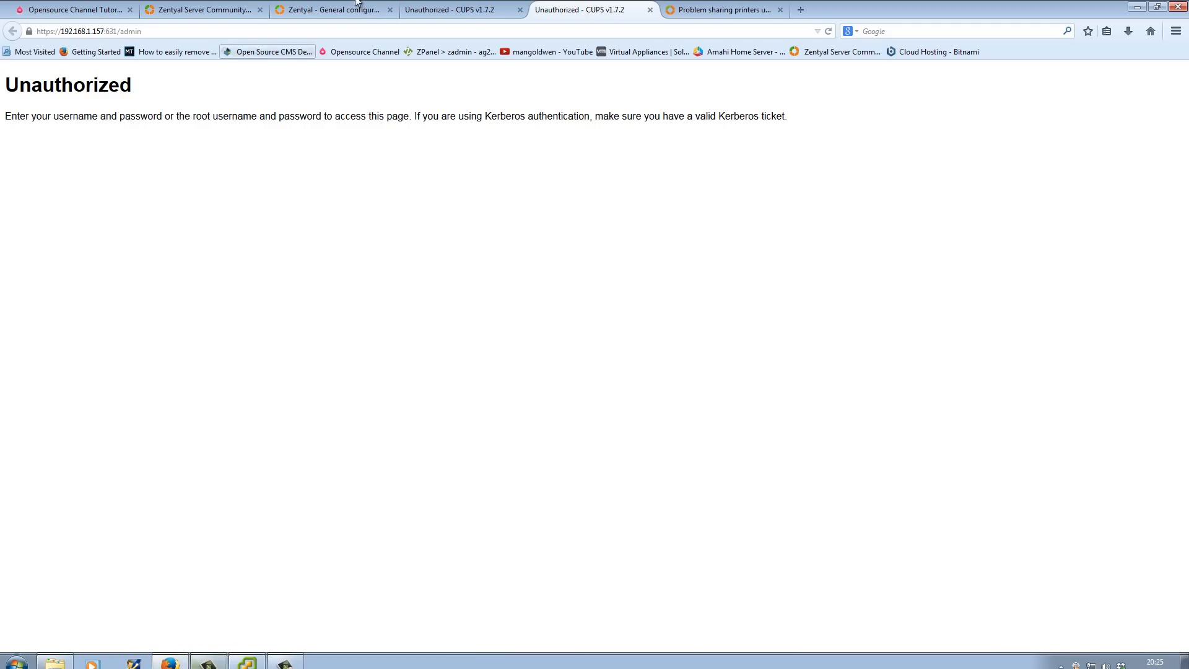
{"action": "left_click", "coordinate": [210, 9]}
{"action": "left_click", "coordinate": [110, 12]}
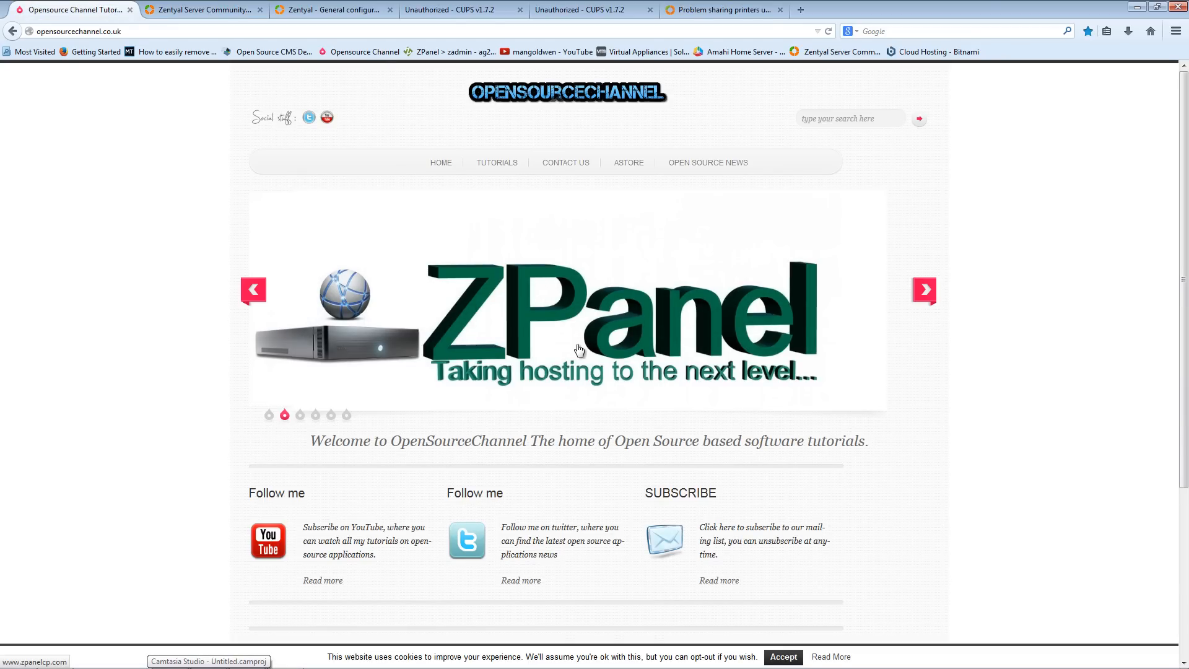
{"action": "scroll", "coordinate": [1009, 402], "scroll_direction": "down", "scroll_amount": 3}
{"action": "scroll", "coordinate": [1010, 401], "scroll_direction": "up", "scroll_amount": 3}
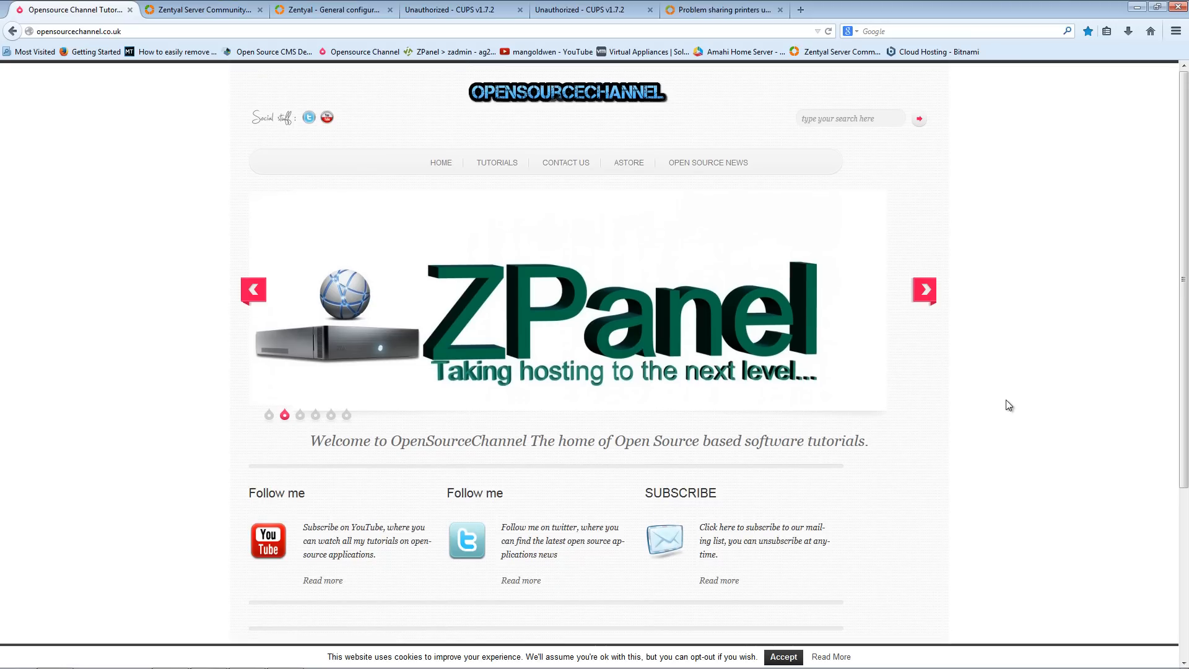
- Open the channel's YouTube page from the site's social link and scroll through its uploaded videos
{"action": "left_click", "coordinate": [326, 122]}
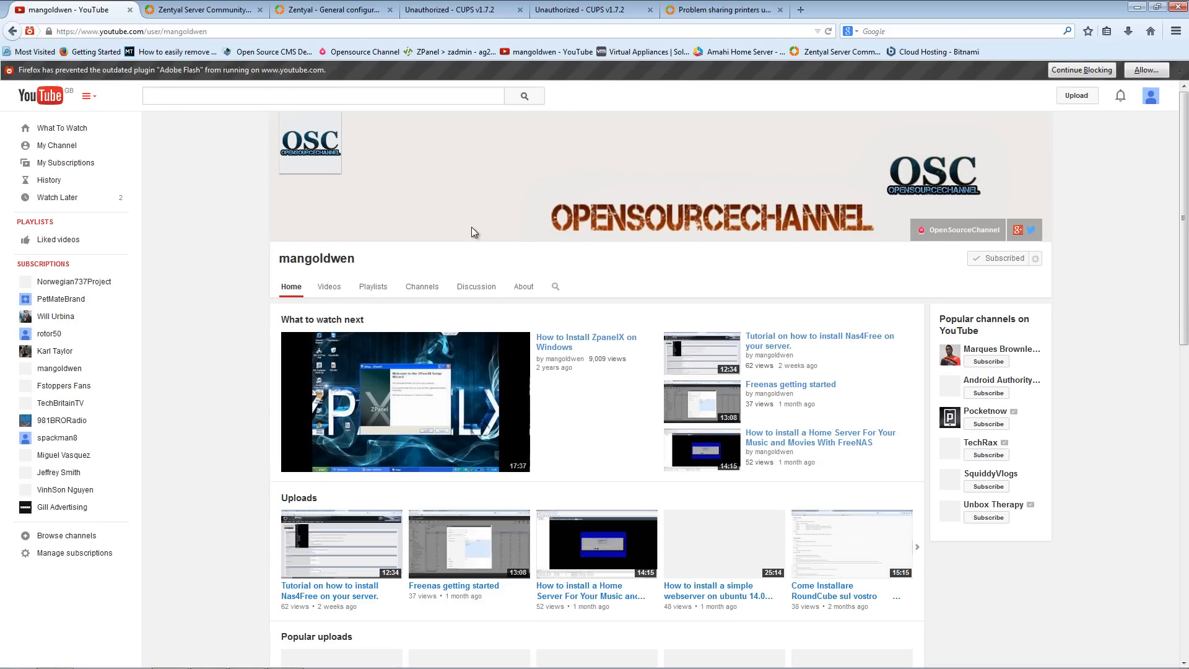
{"action": "scroll", "coordinate": [705, 469], "scroll_direction": "down", "scroll_amount": 3}
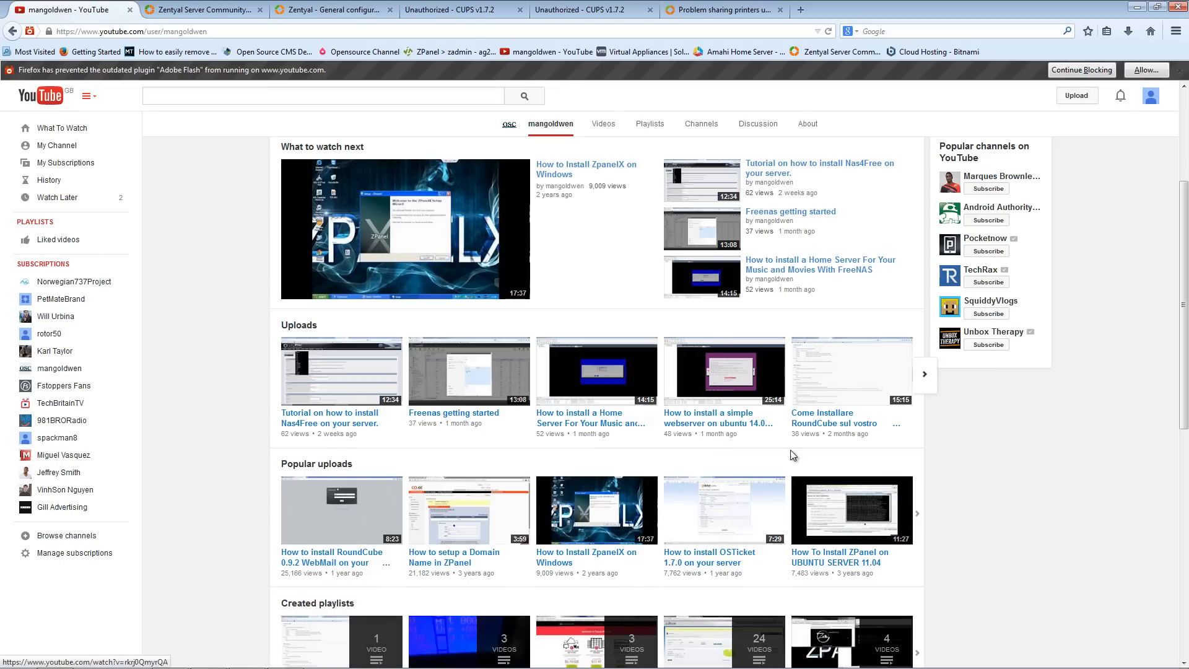
{"action": "left_click_drag", "start_coordinate": [1184, 266], "coordinate": [1162, 177]}
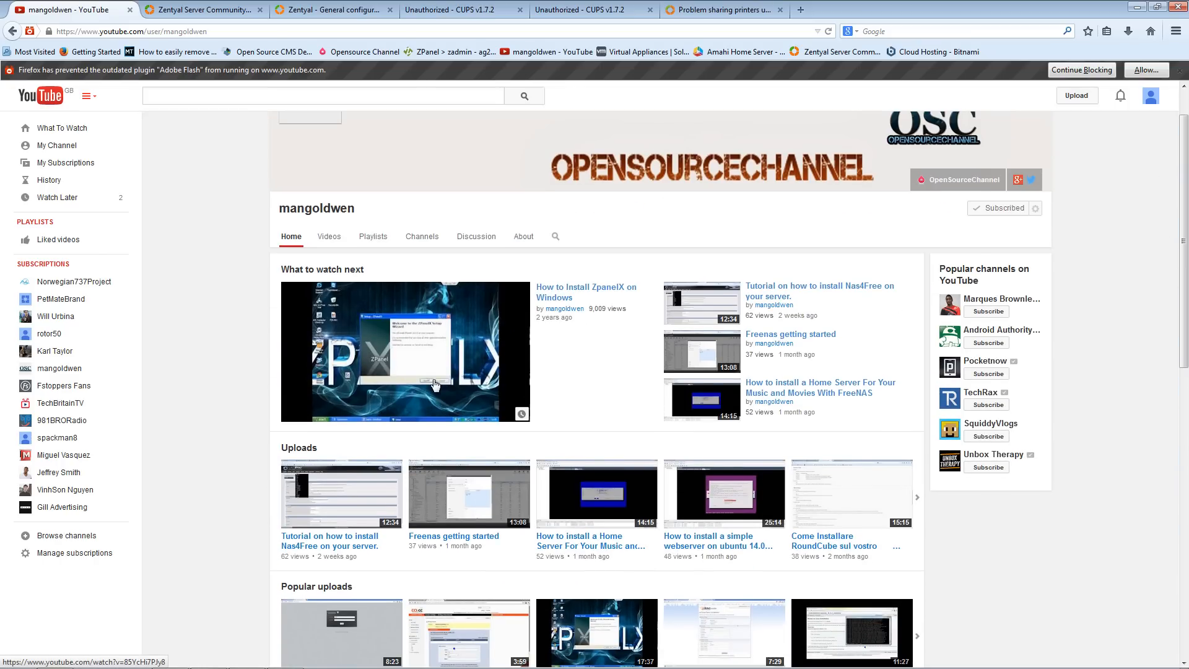
{"action": "scroll", "coordinate": [914, 439], "scroll_direction": "down", "scroll_amount": 2}
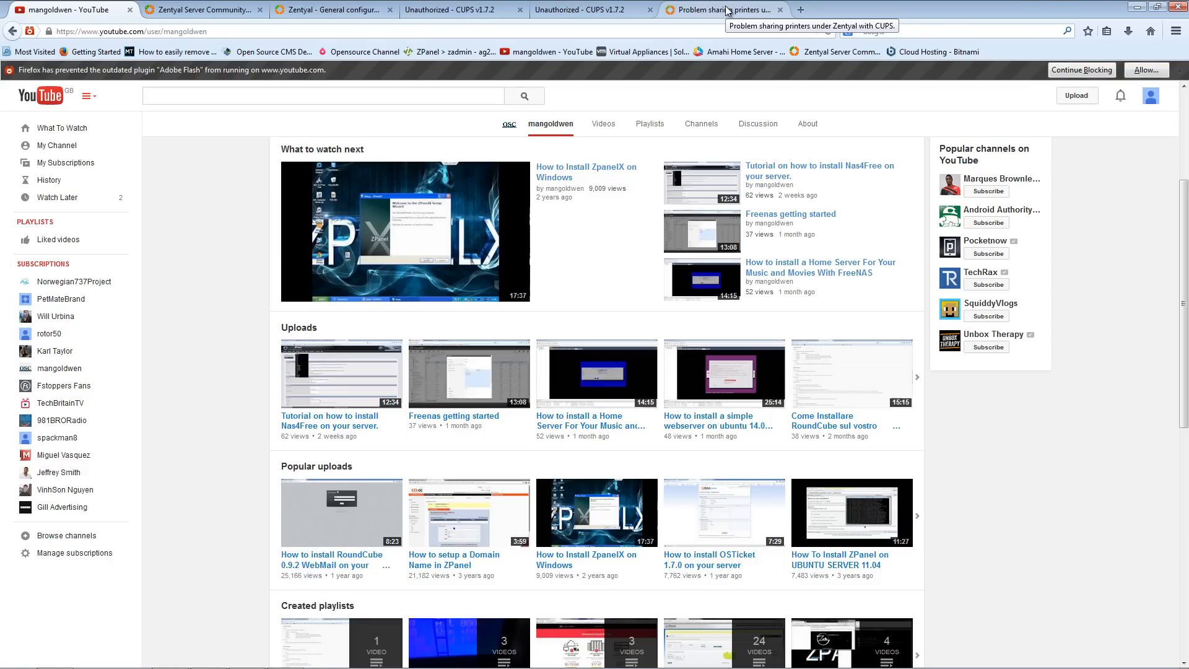
- Minimize the browser window to return to the desktop and bring up the taskbar
{"action": "left_click", "coordinate": [1140, 6]}
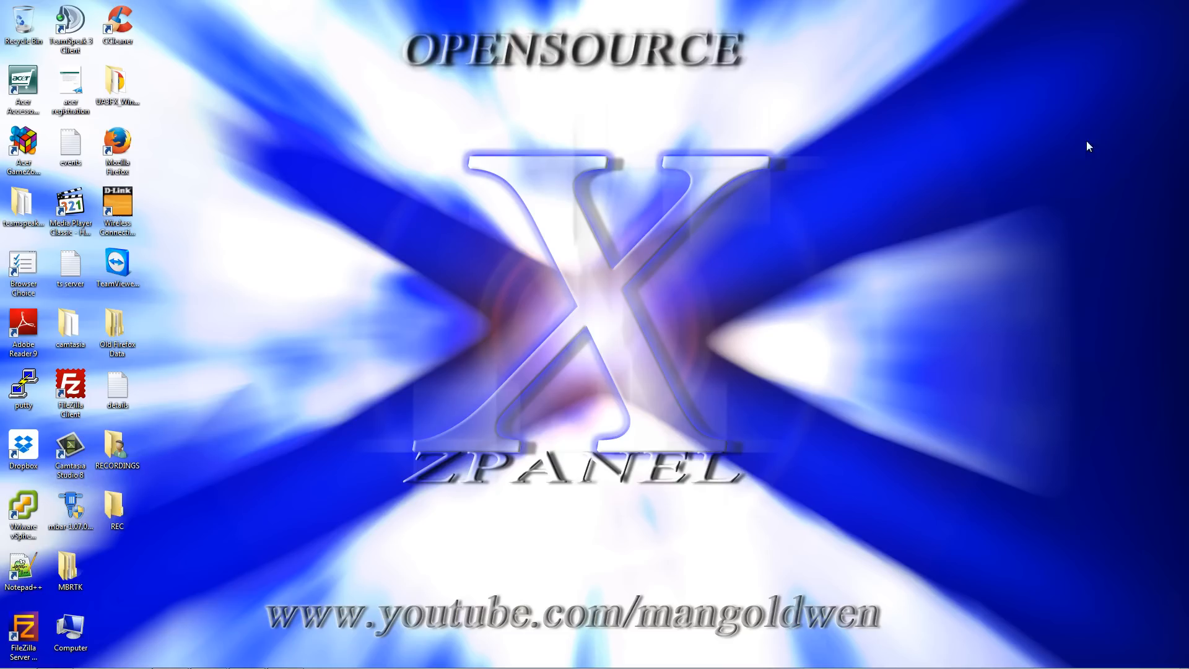
{"action": "left_click", "coordinate": [290, 661]}
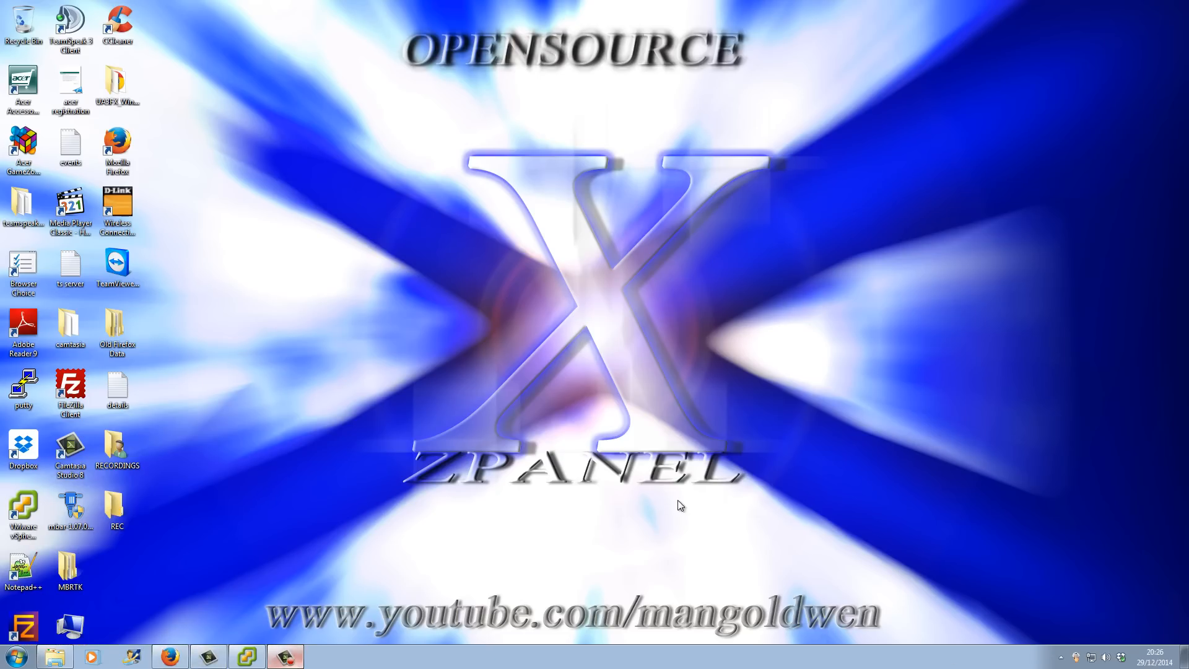